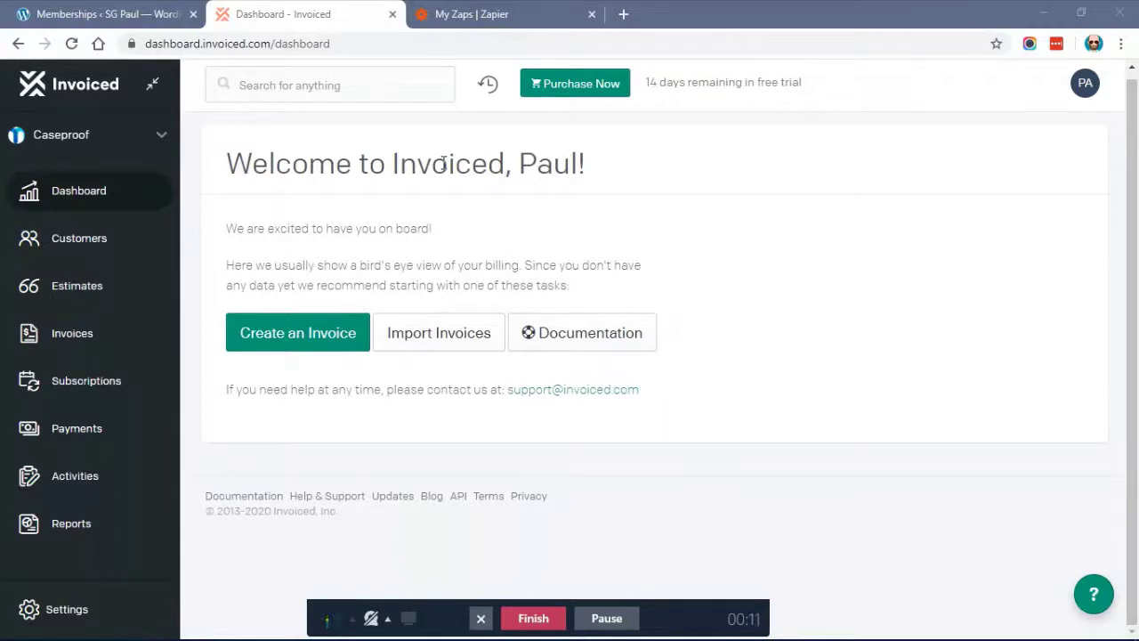
Show the Zapier Testing API key under Invoiced Settings > Developers, then switch back to Zapier
double_click(397, 164)
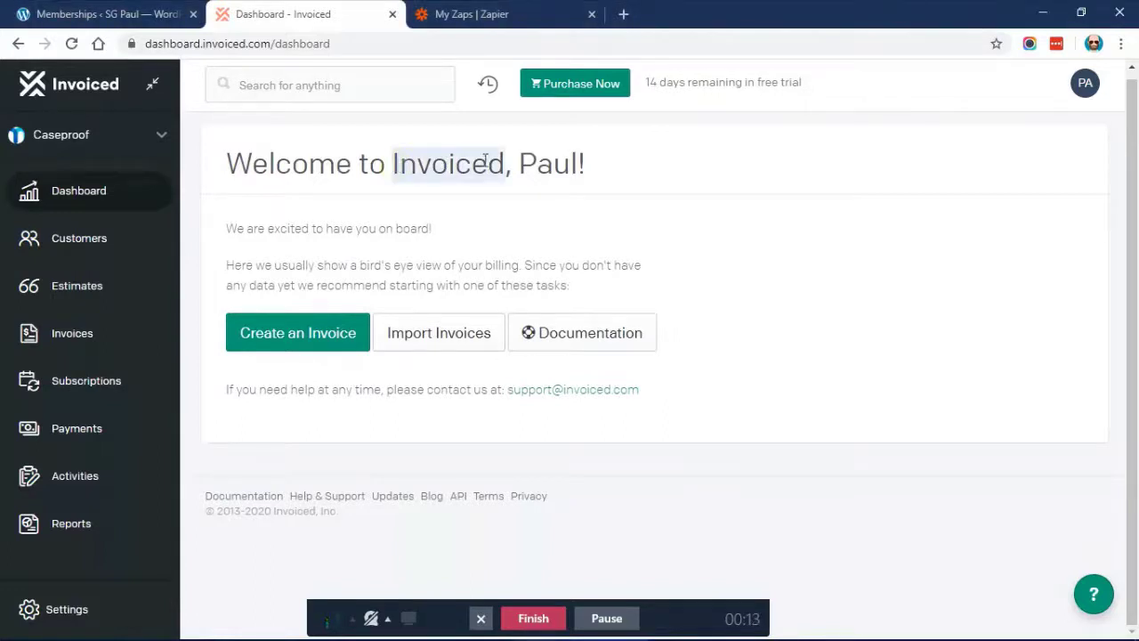
click(462, 144)
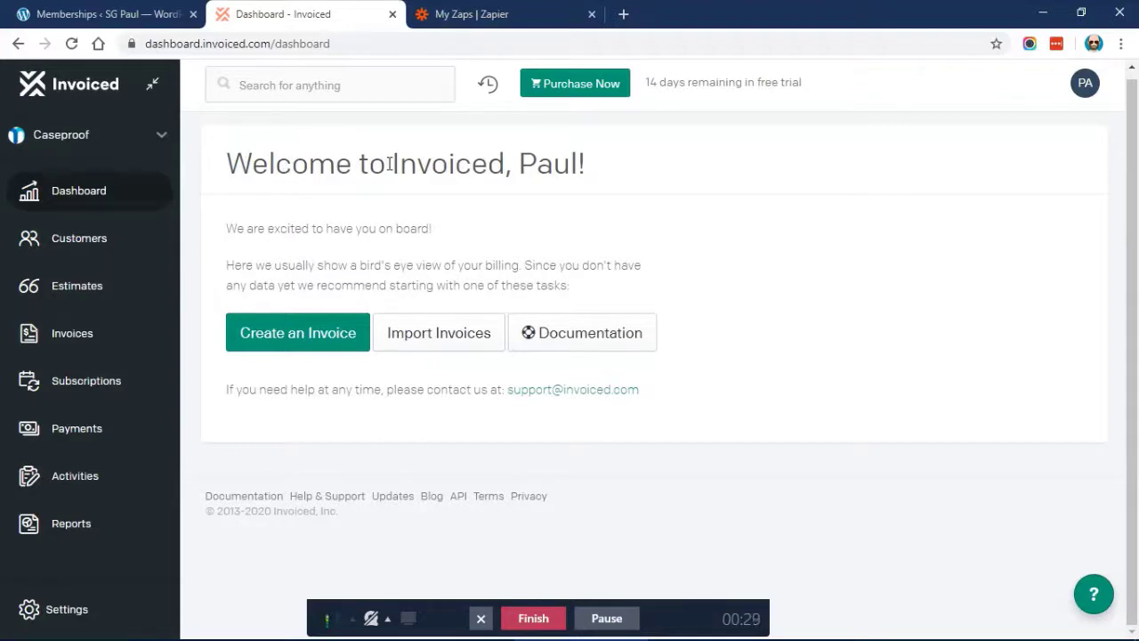
click(54, 610)
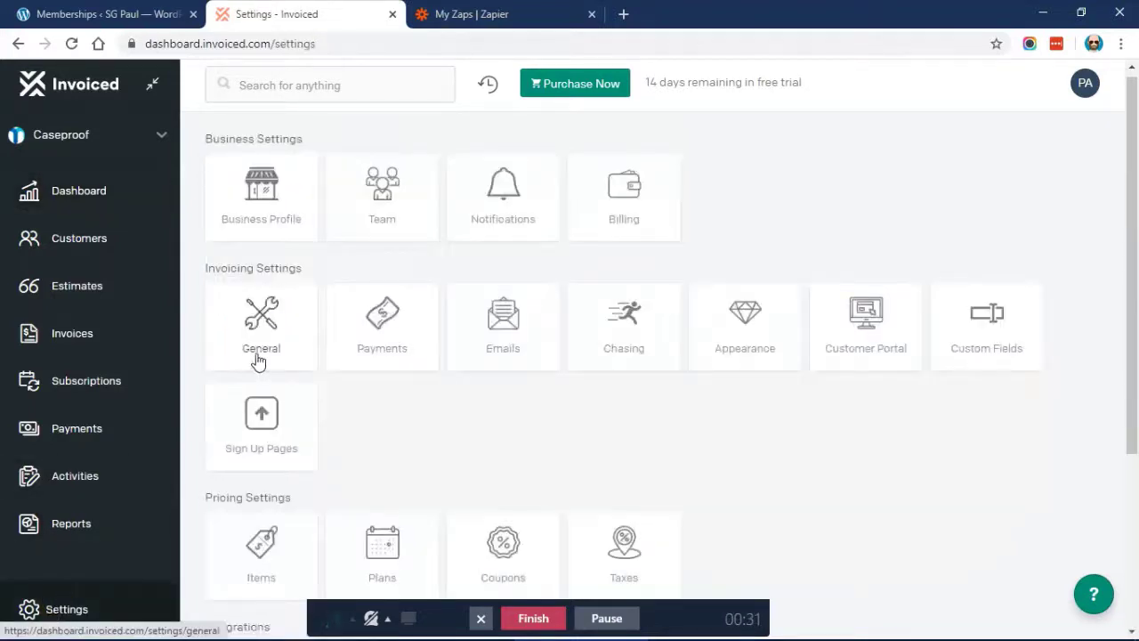
scroll(311, 356, down, 3)
click(501, 426)
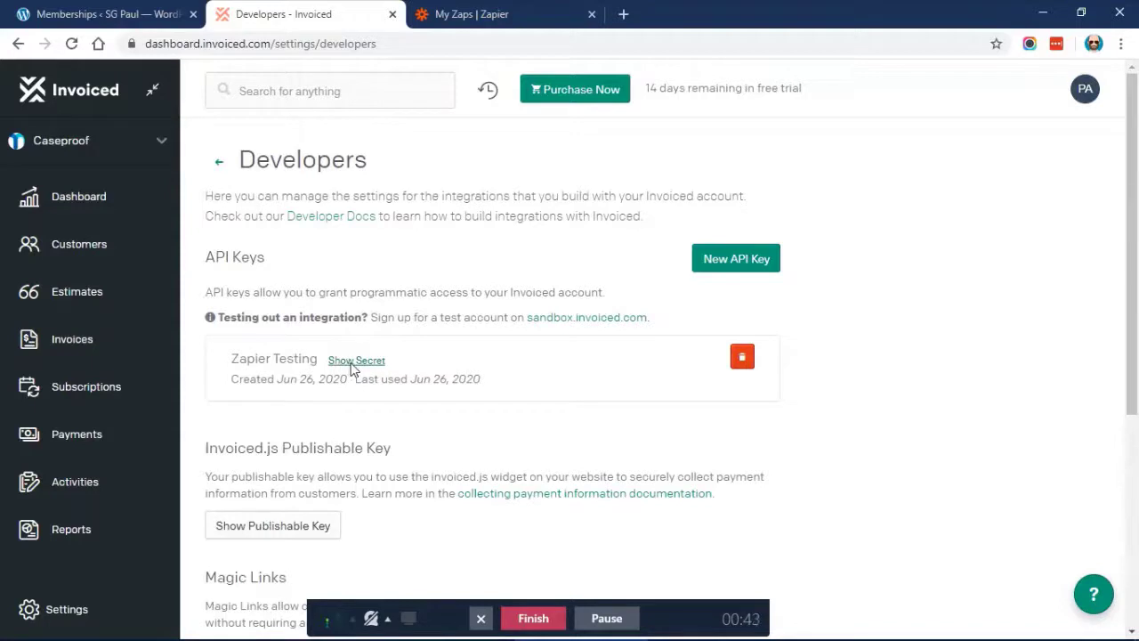
click(459, 9)
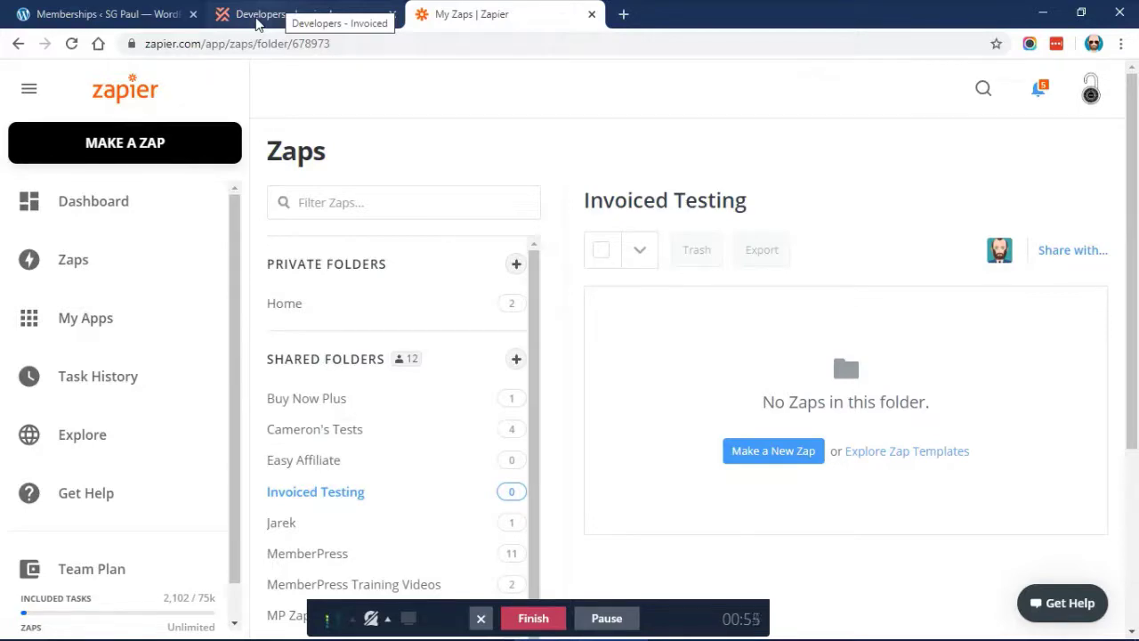
Open MemberPress Developer Tools on the REST API section and select the site's API key
click(145, 16)
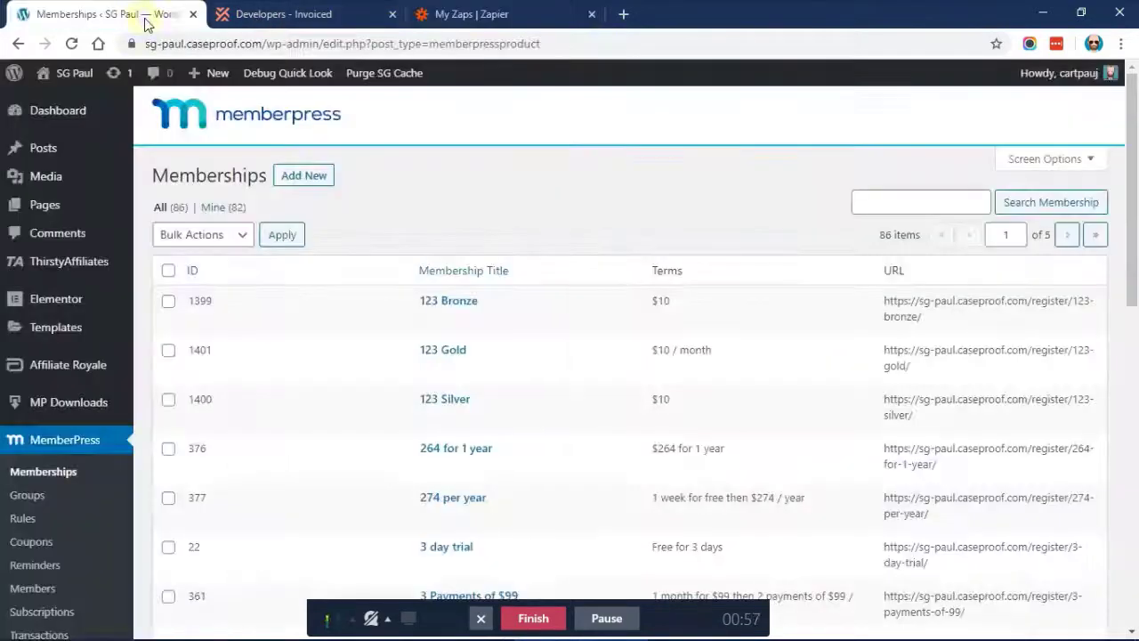
scroll(267, 257, down, 2)
scroll(18, 591, down, 2)
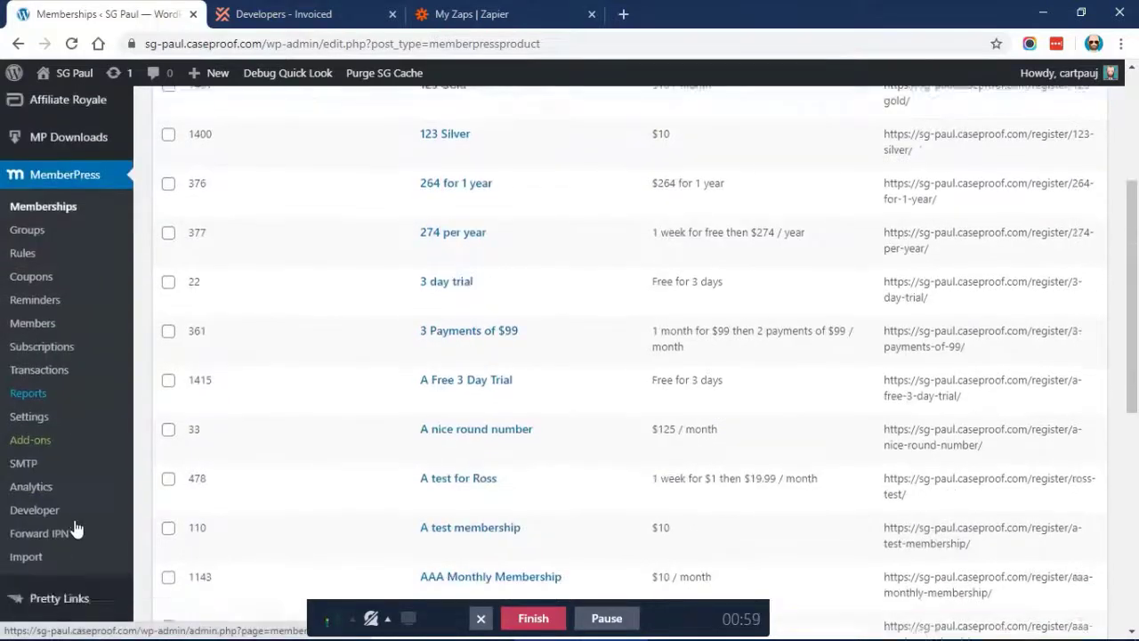
click(37, 488)
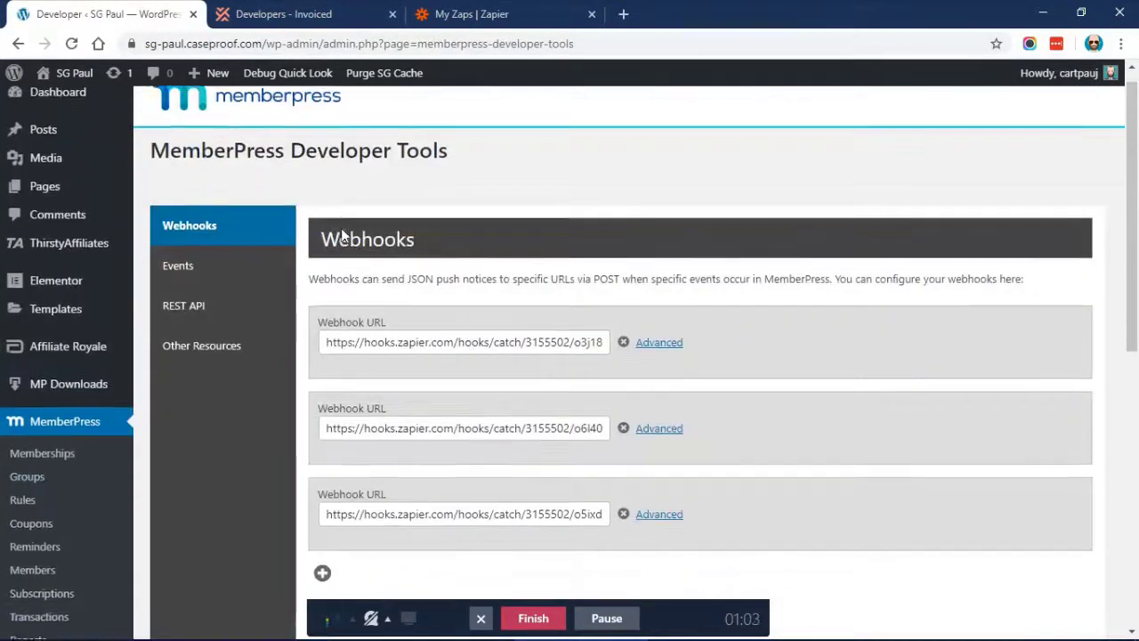
click(219, 294)
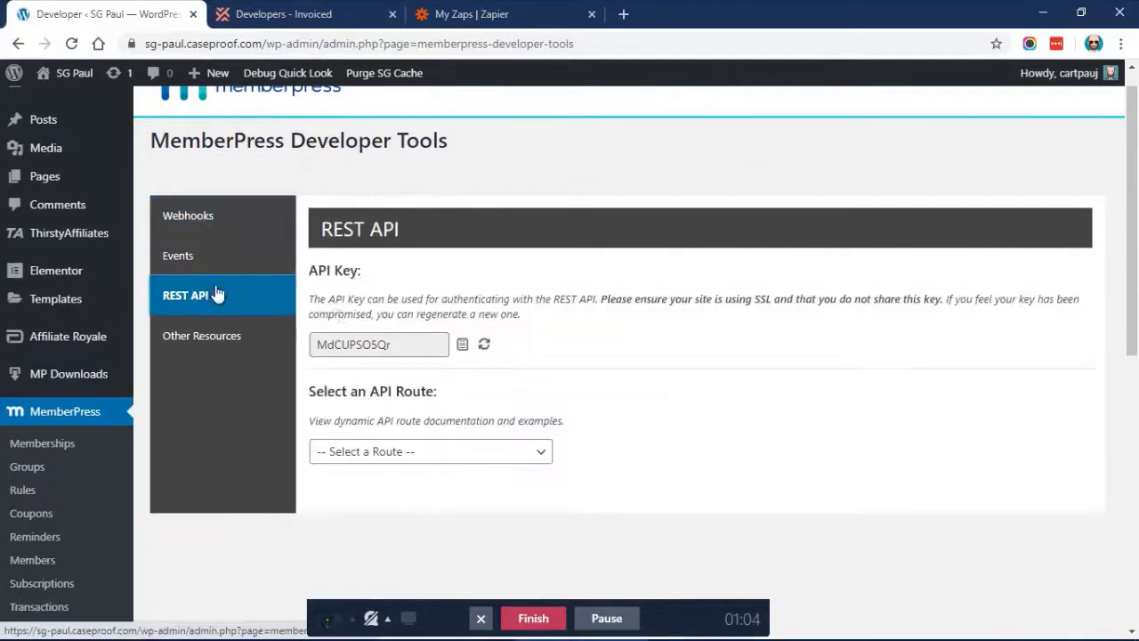
click(343, 347)
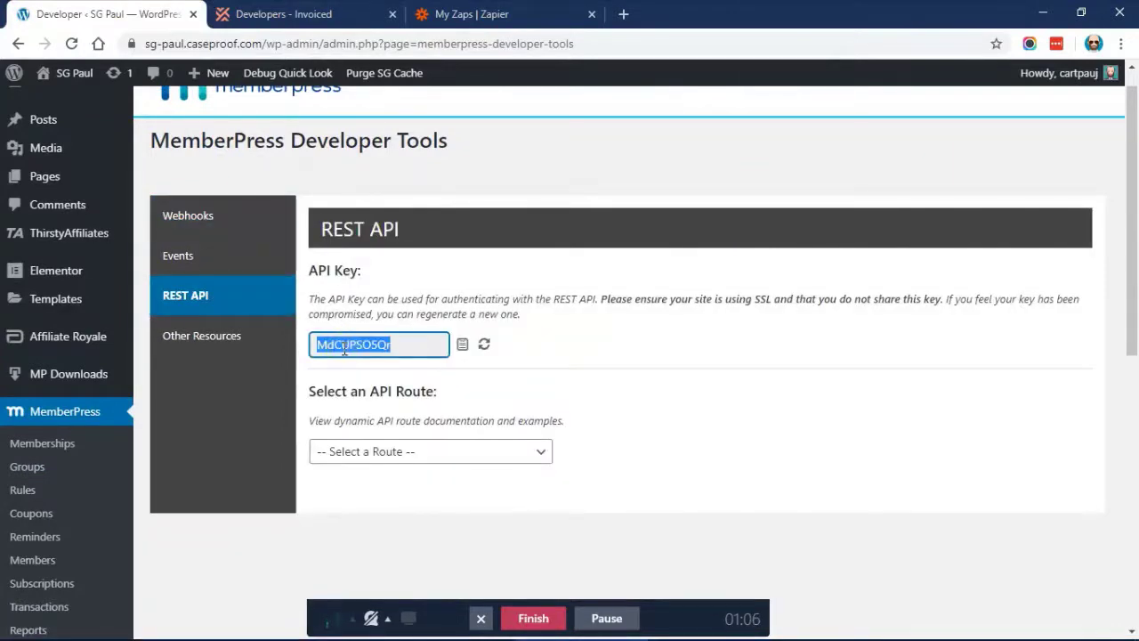
click(472, 166)
Glance at the Zapier and Invoiced tabs, then return to MemberPress Developer Tools
click(480, 13)
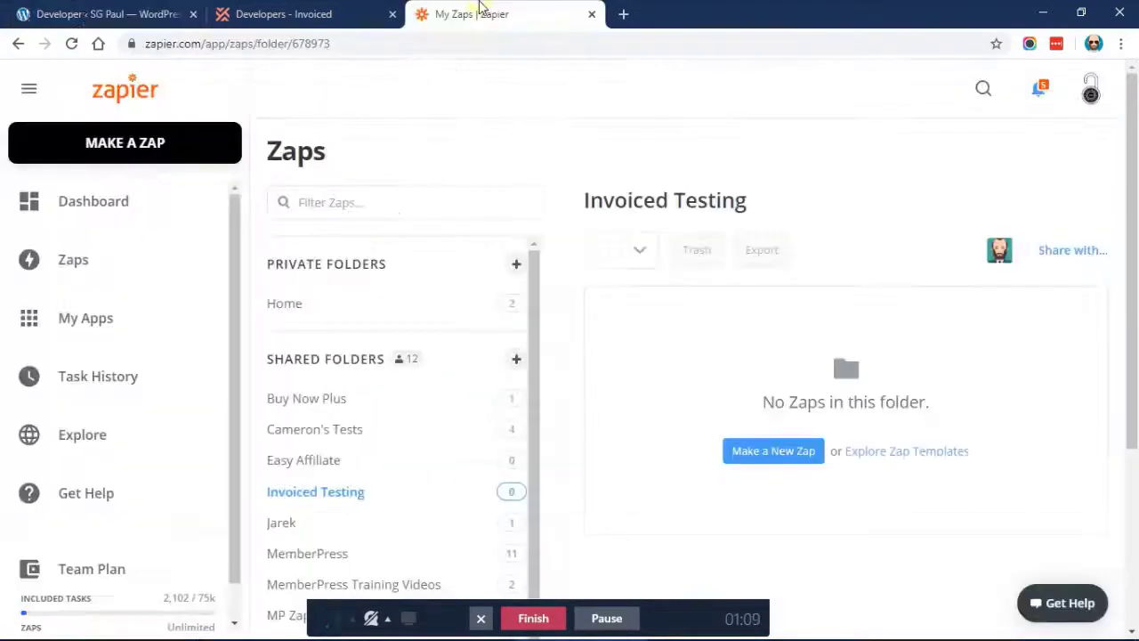
click(273, 9)
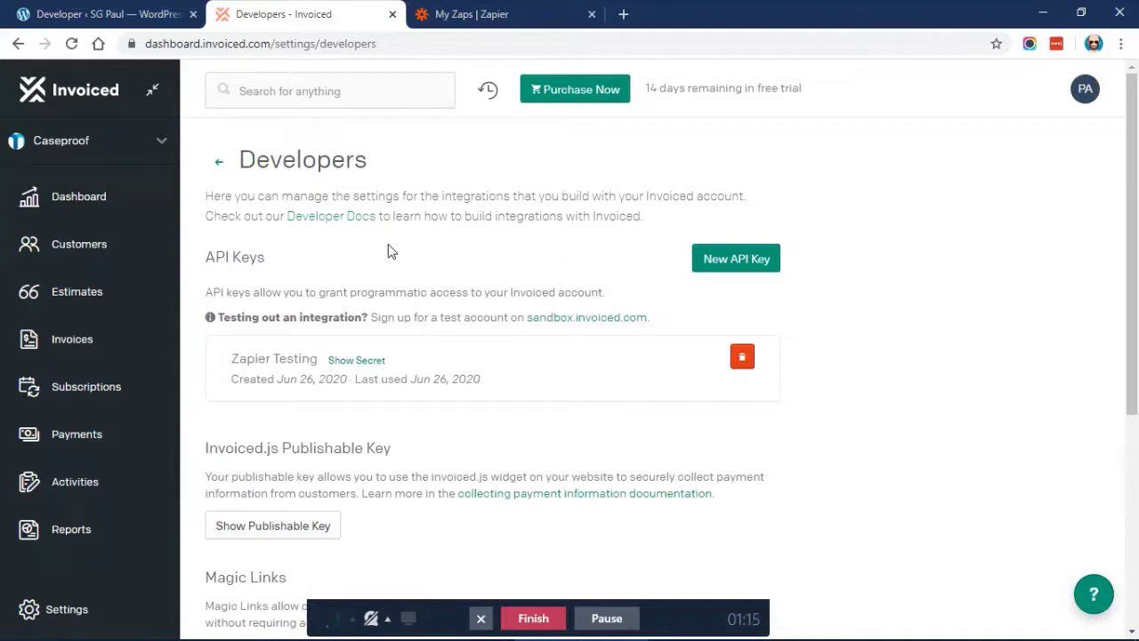
click(97, 11)
scroll(145, 254, down, 2)
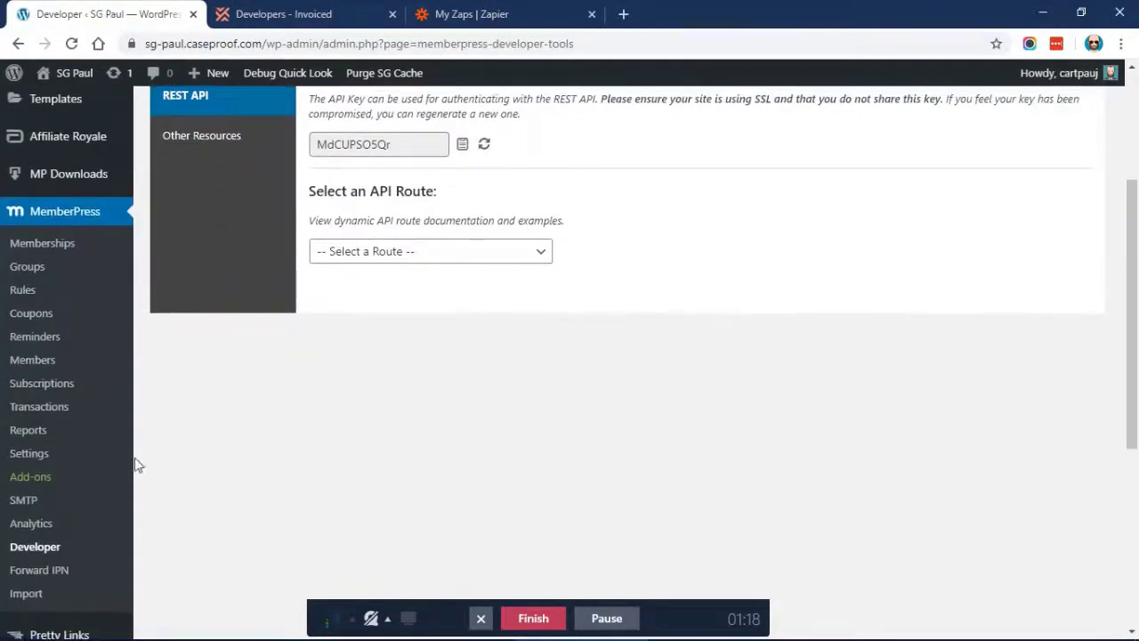
In MemberPress Settings > Payments, add a new payment method below Offline Payment
click(15, 454)
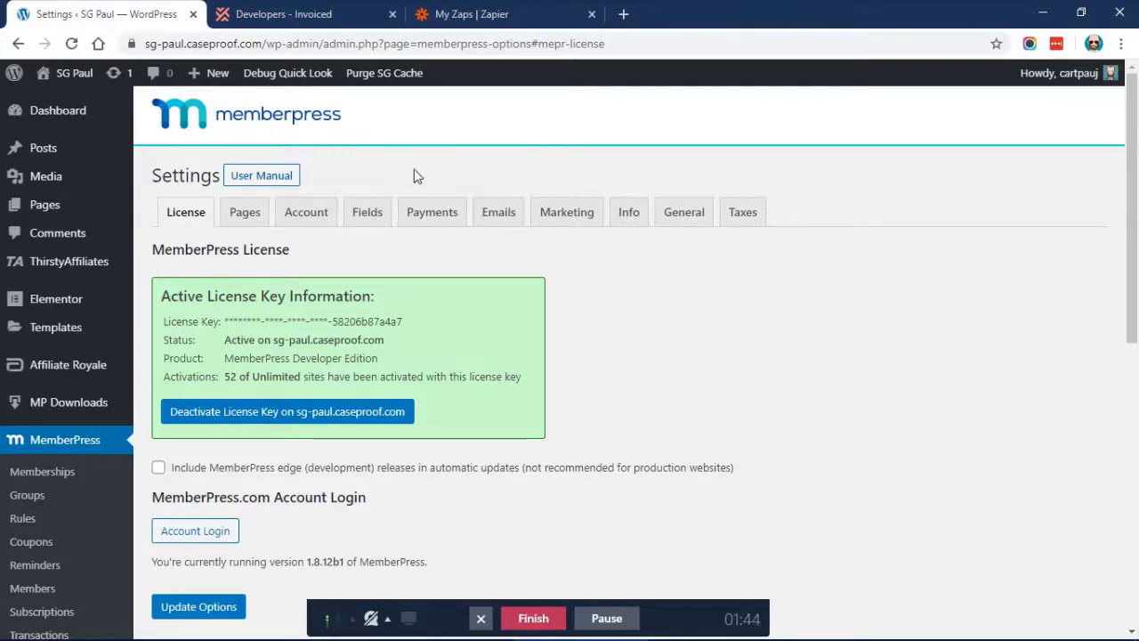
click(429, 210)
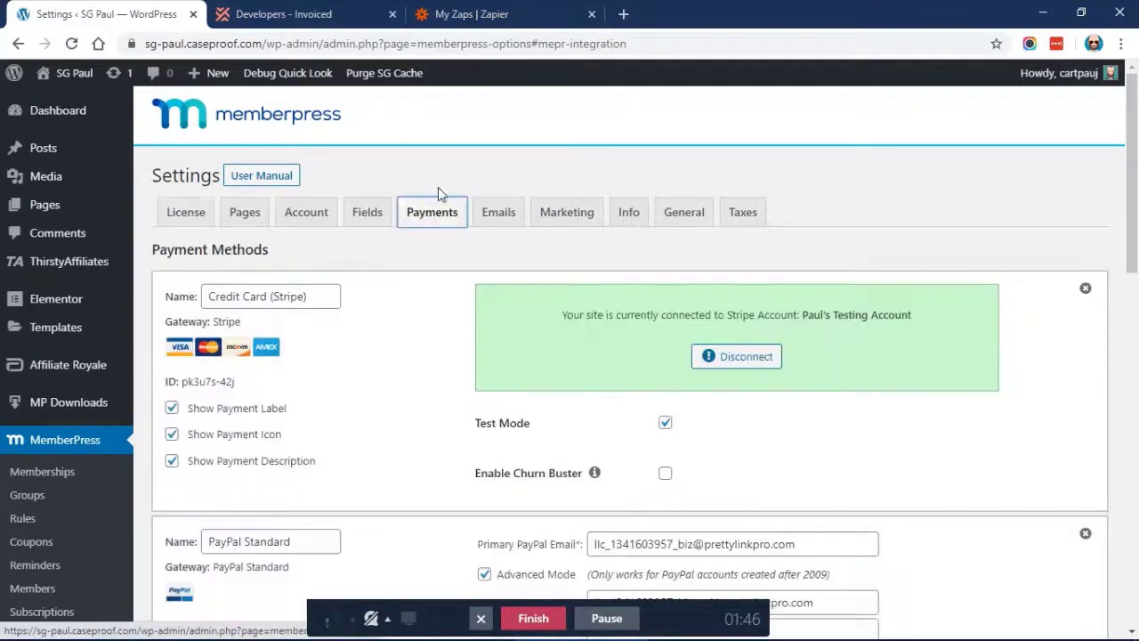
scroll(438, 185, down, 1)
scroll(452, 292, down, 15)
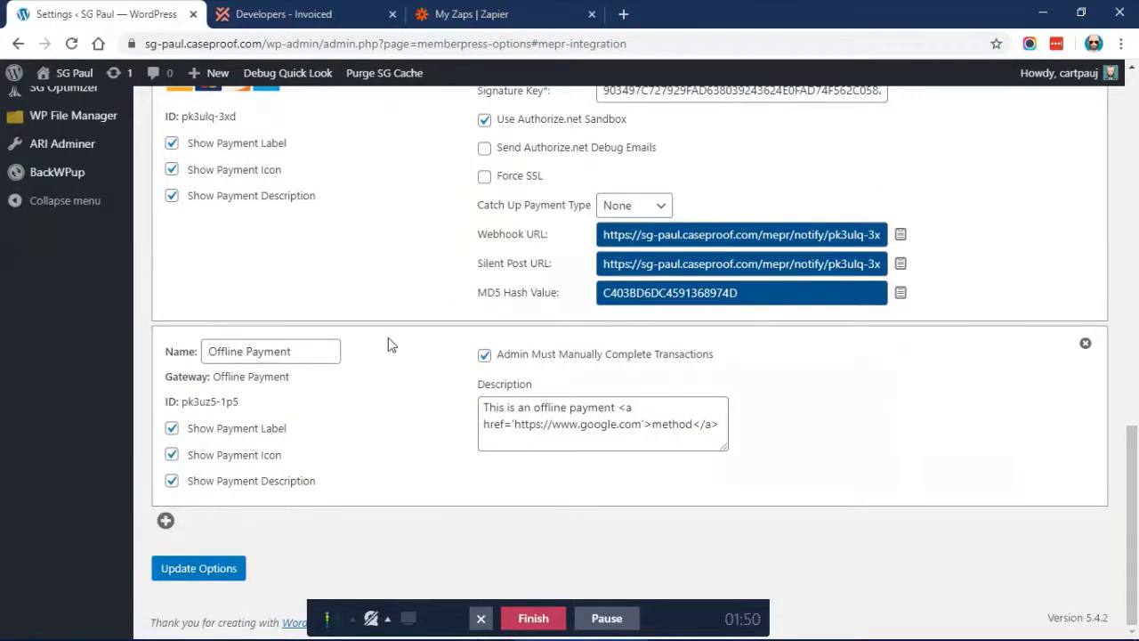
scroll(388, 341, up, 15)
scroll(387, 337, down, 15)
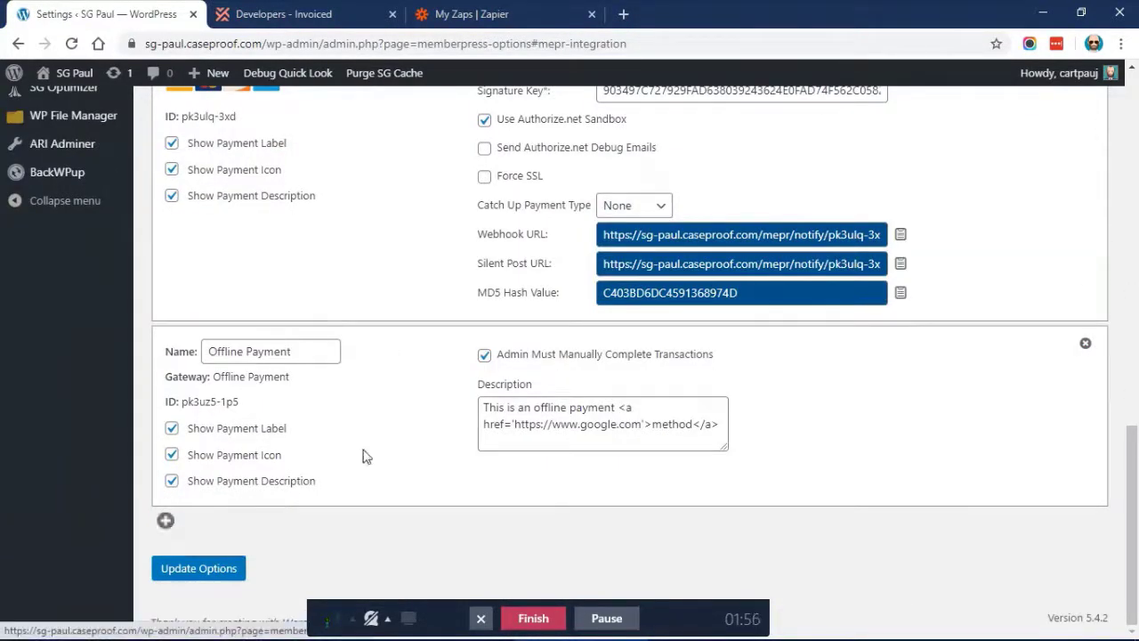
click(164, 524)
scroll(408, 354, down, 3)
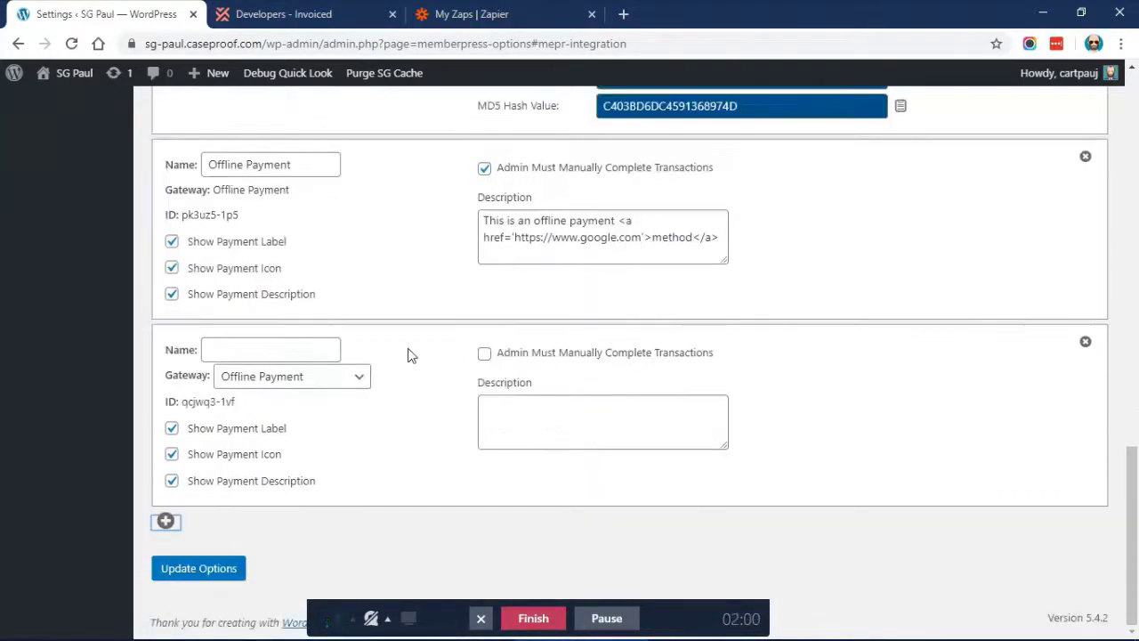
Name the method 'Send me and Invoice' and describe it: 'We will email you an invoice when your registration is complete'
click(273, 347)
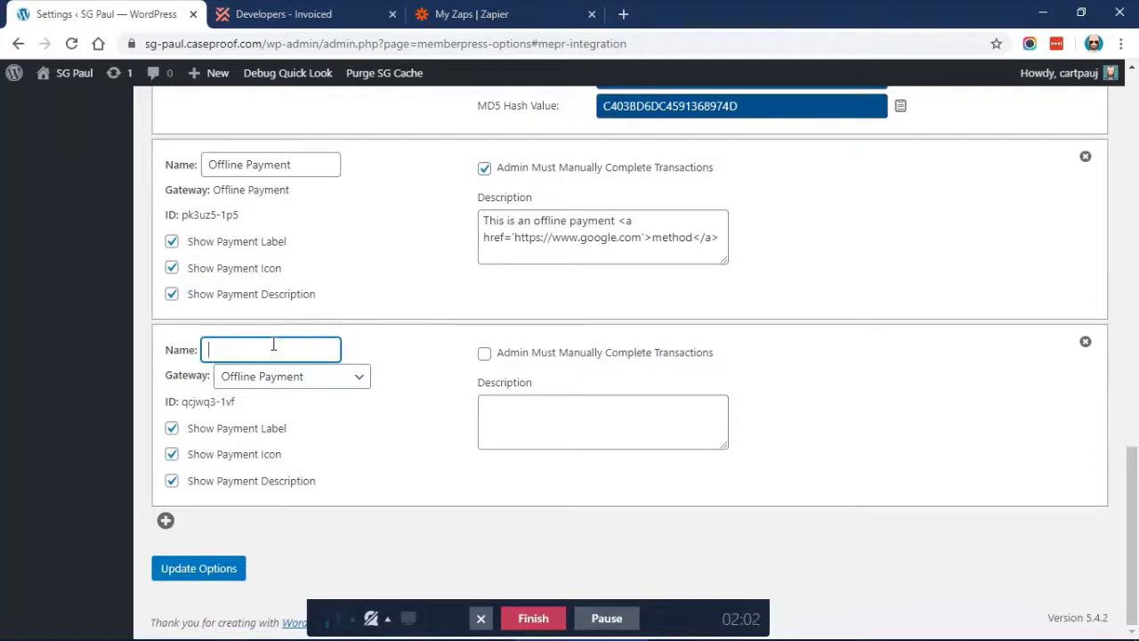
text(Sedn)
key(BackSpace)
key(BackSpace)
text(nd me and Invoice)
click(549, 428)
text(We will )
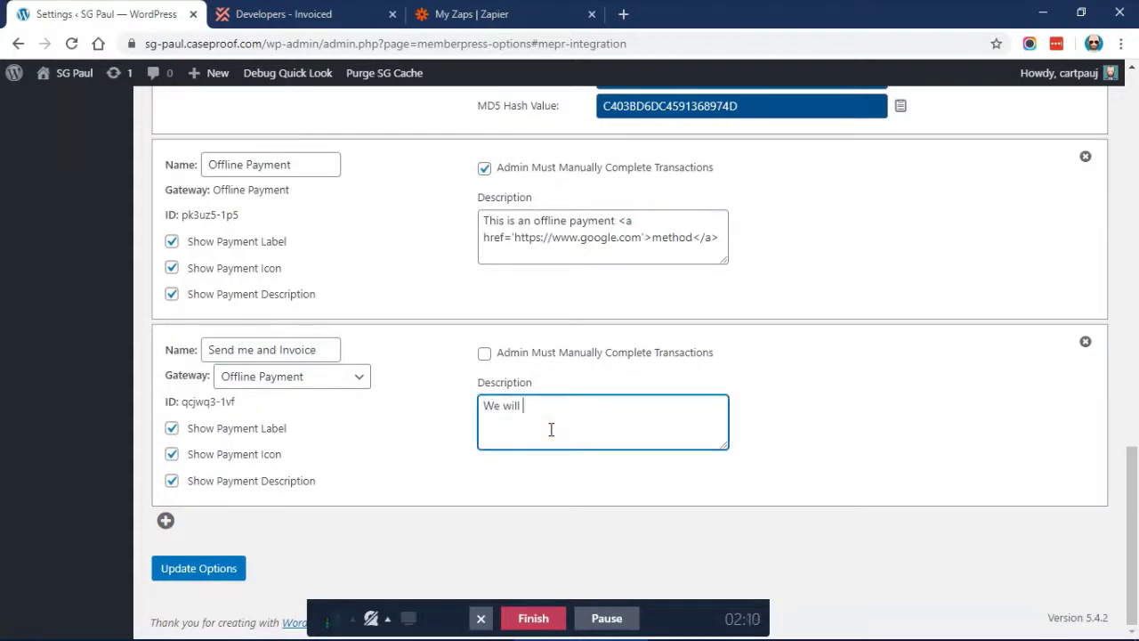
text(email you an in)
text(voinc)
key(BackSpace)
key(BackSpace)
text(ce when your )
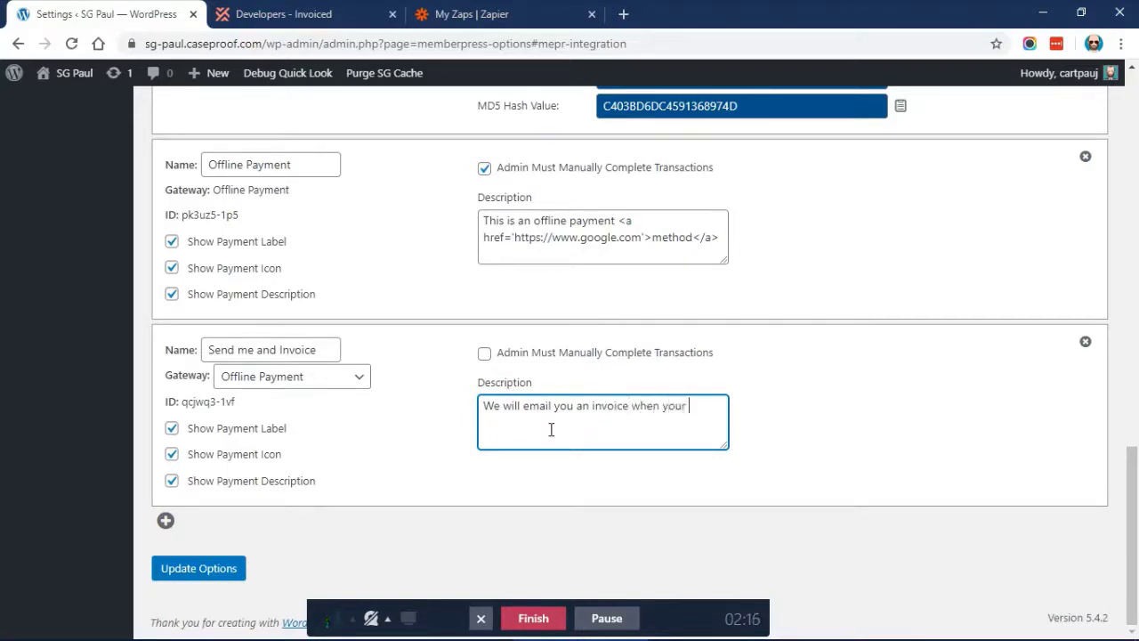
text(registration is completed.)
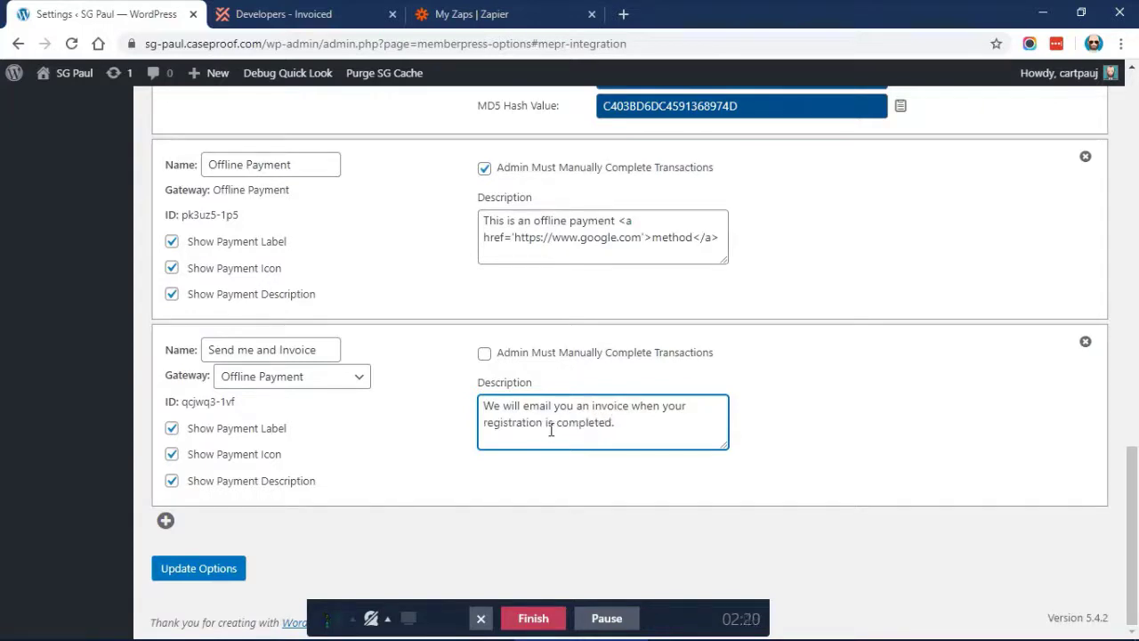
Leave manual transaction completion unchecked and save the payment settings with Update Options
click(440, 353)
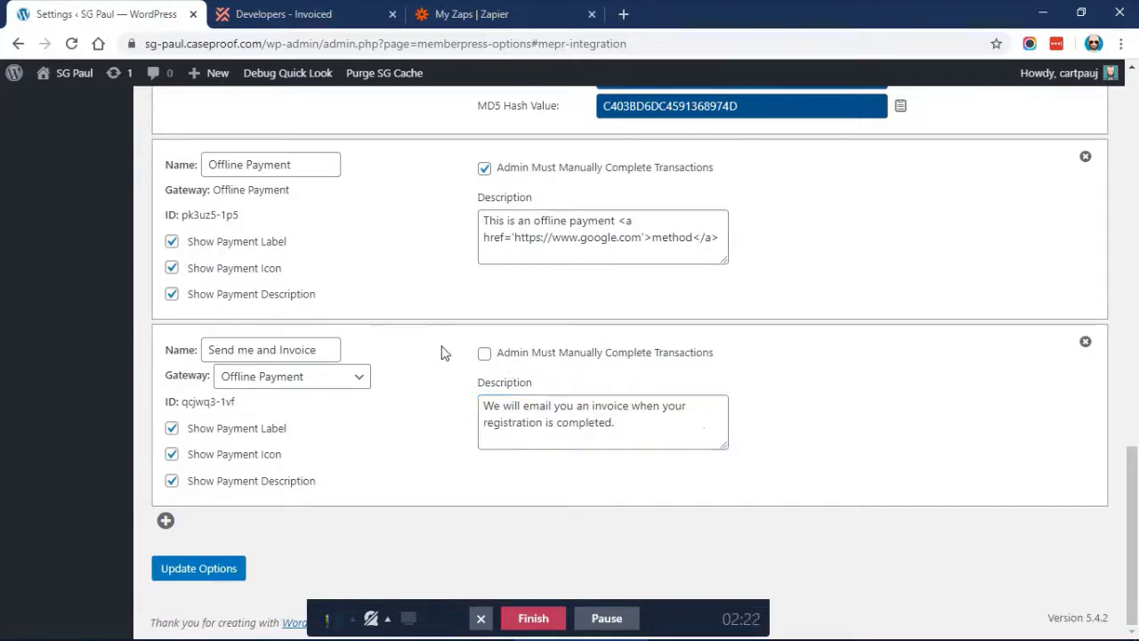
drag(717, 353, 500, 365)
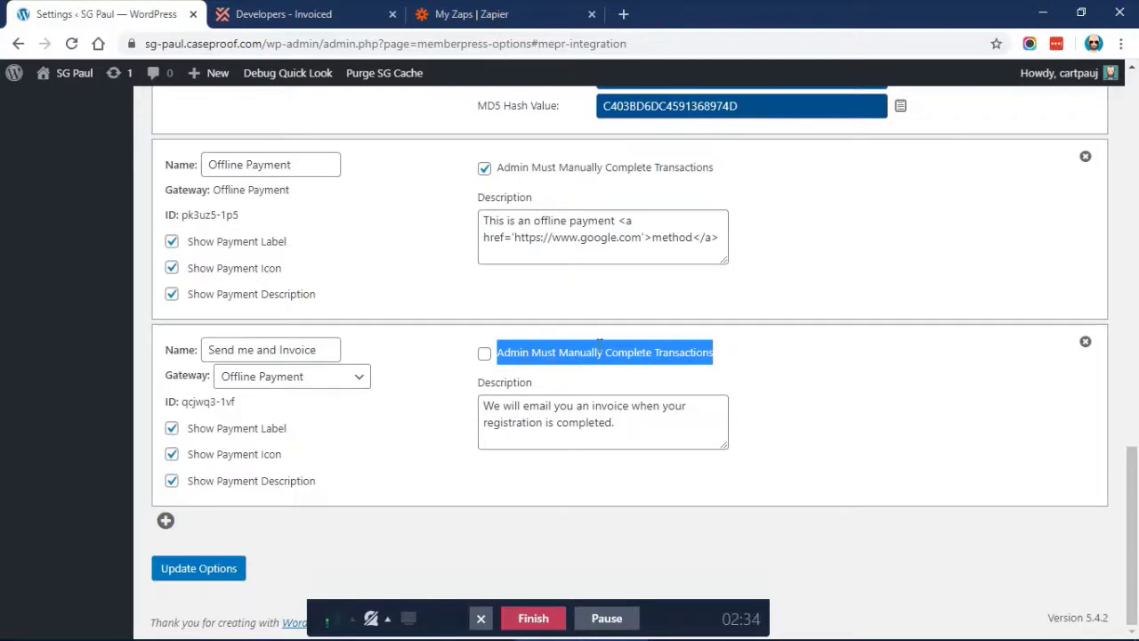
click(584, 350)
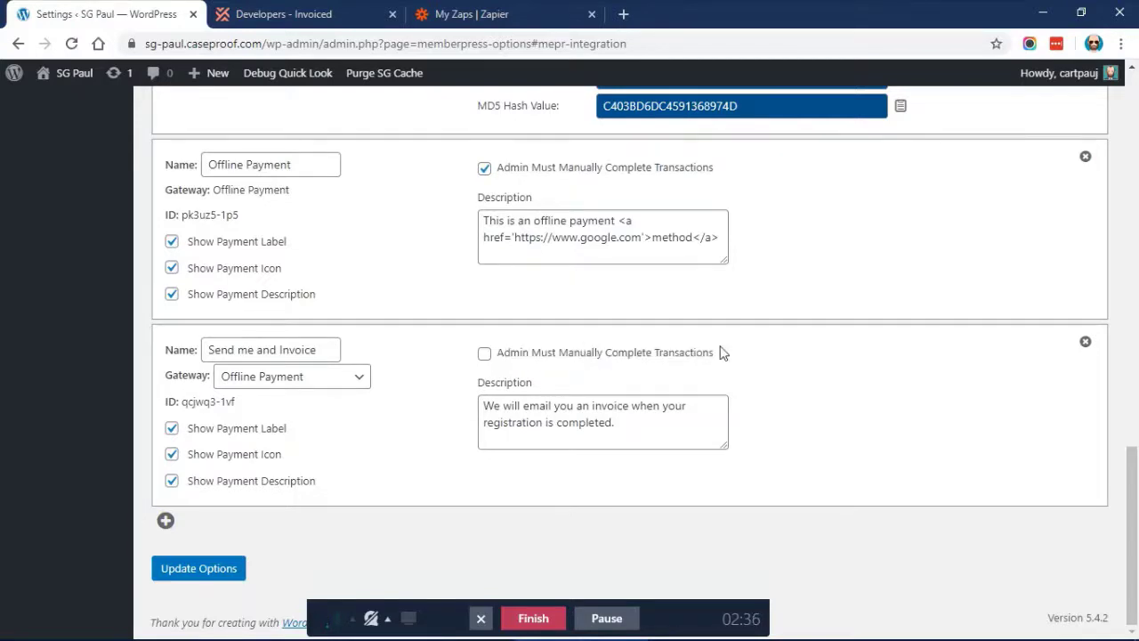
drag(714, 353, 499, 355)
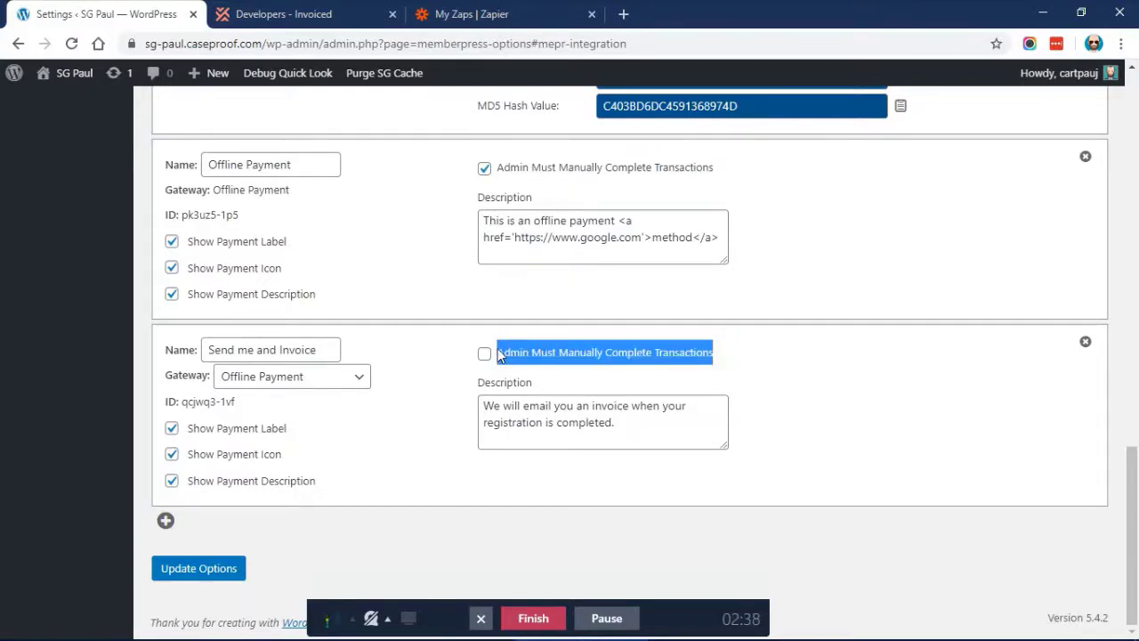
click(405, 355)
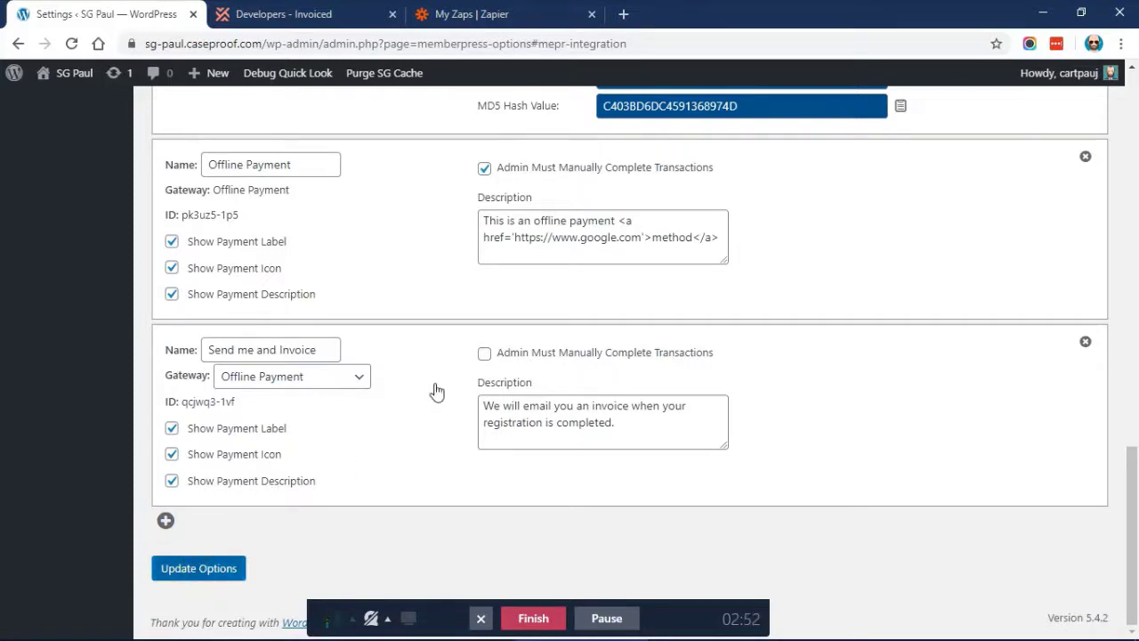
key(Return)
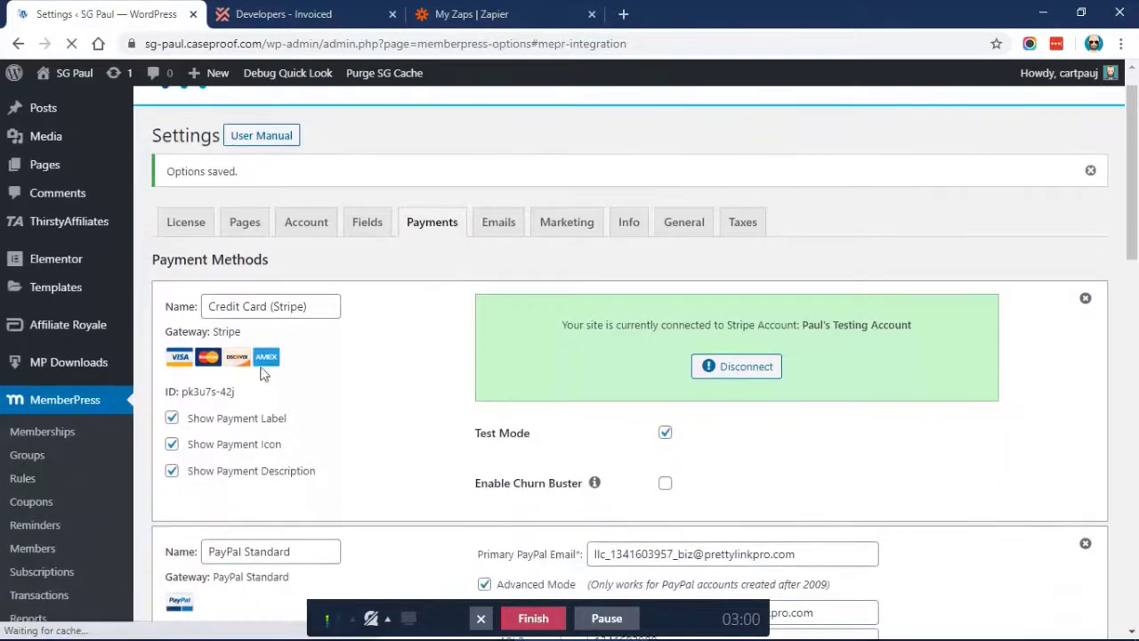
click(52, 434)
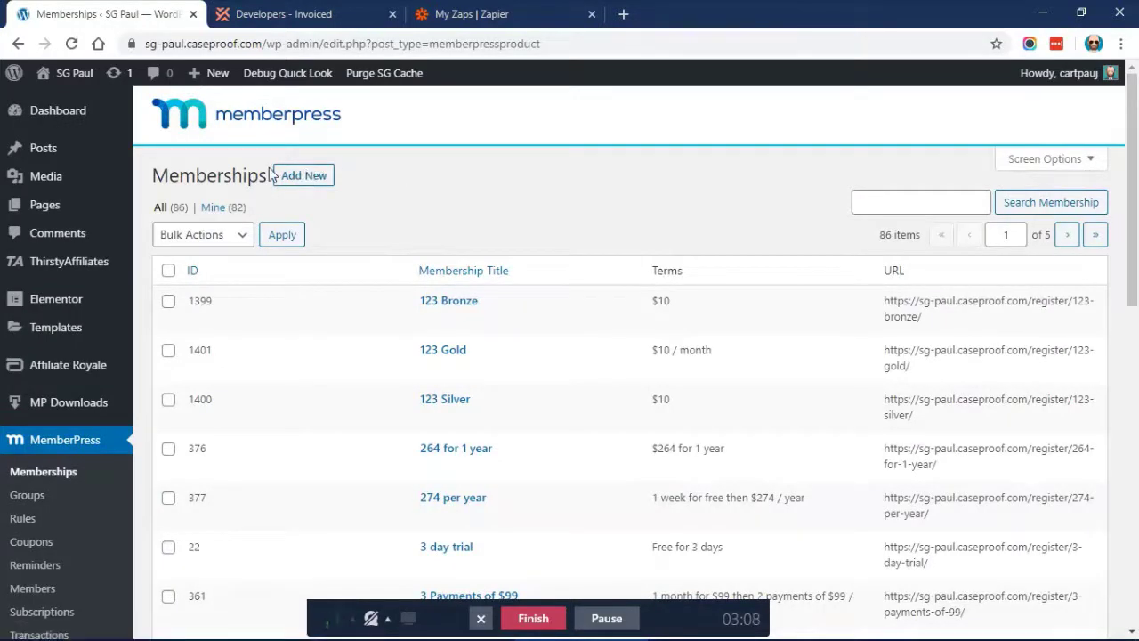
Create the 'Basic Membership Plan' membership, set its price to 50.00, and publish it
click(296, 178)
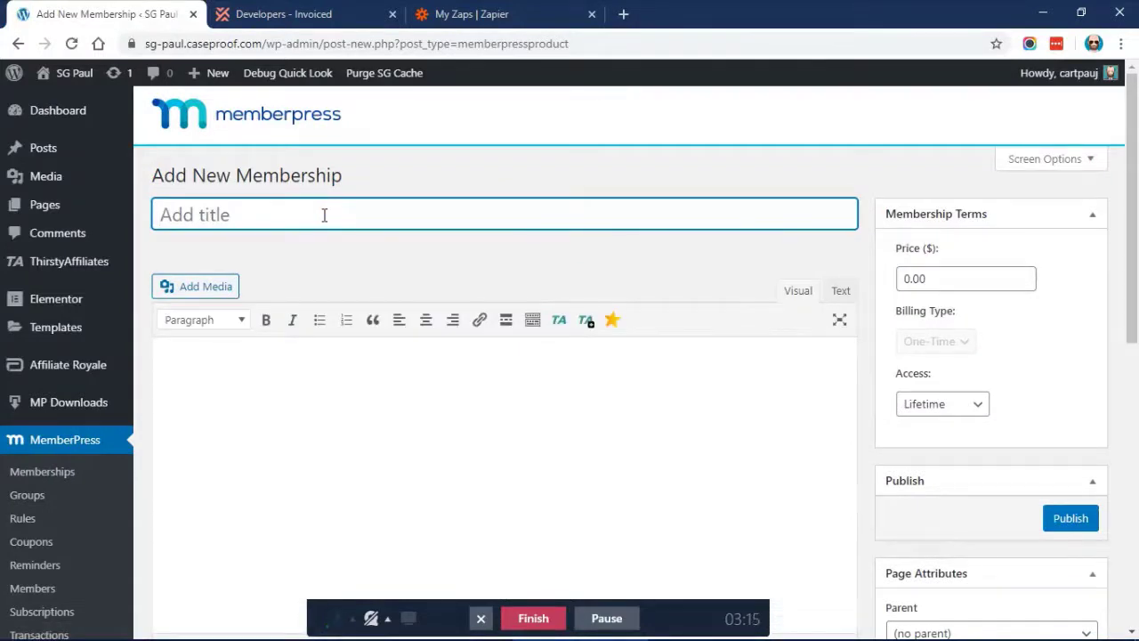
text(Basic Mem)
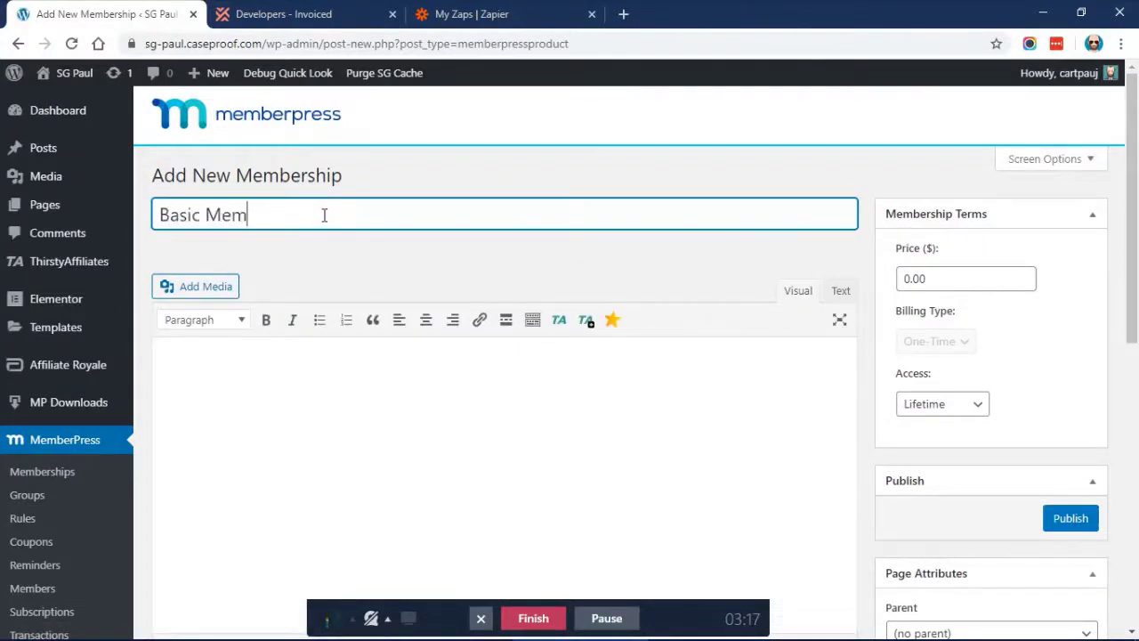
text(bership Plan)
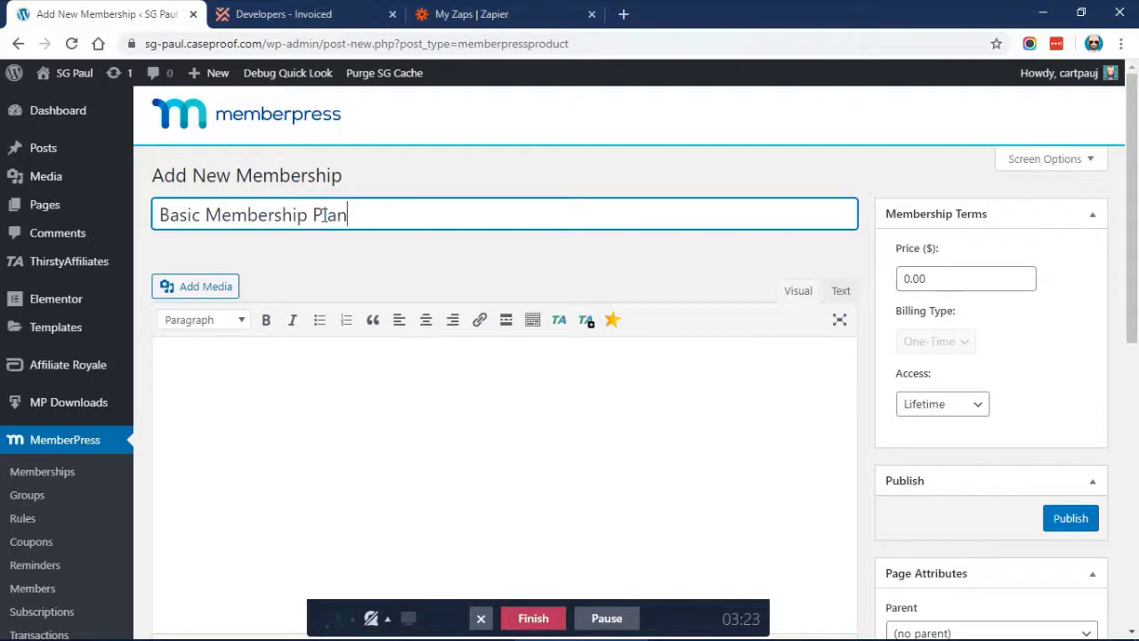
scroll(370, 254, down, 1)
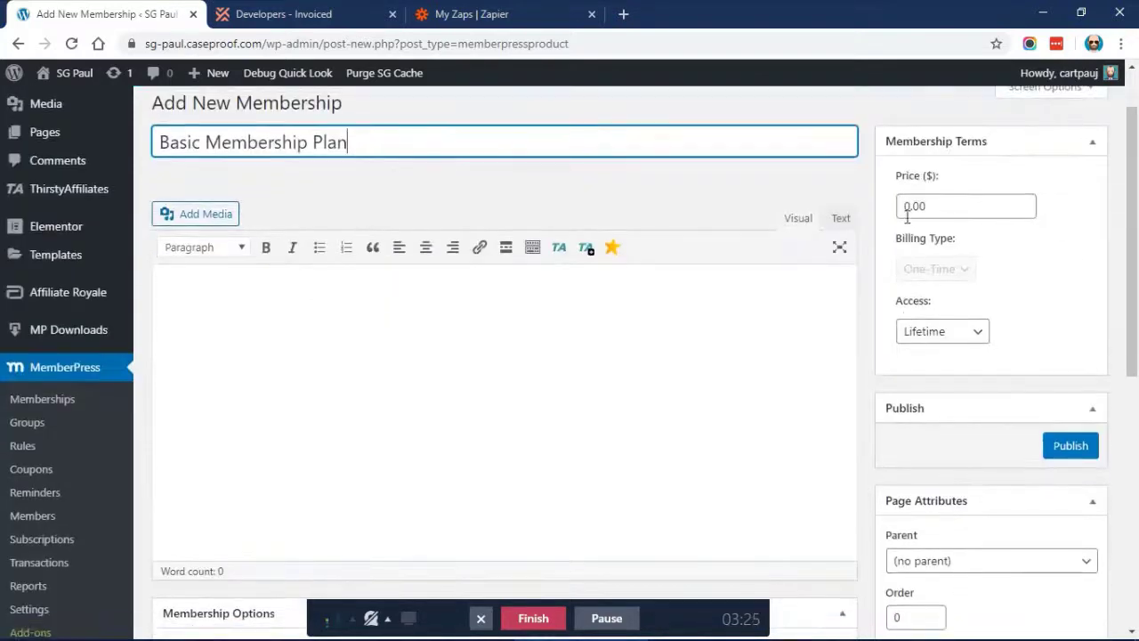
click(904, 208)
text(5)
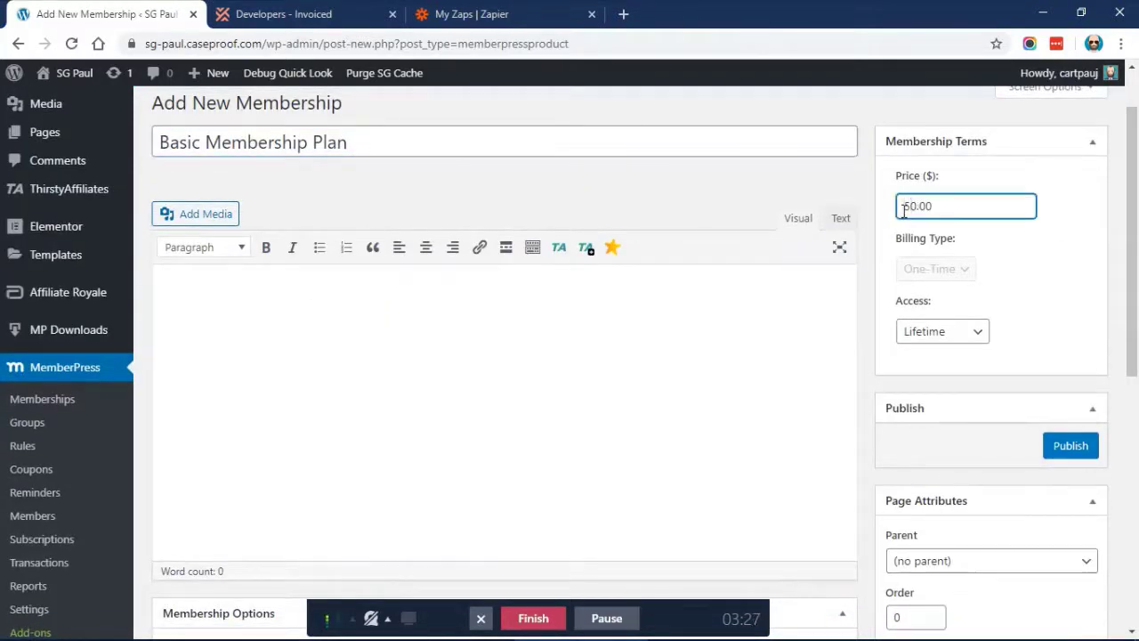
click(979, 234)
scroll(1070, 284, down, 1)
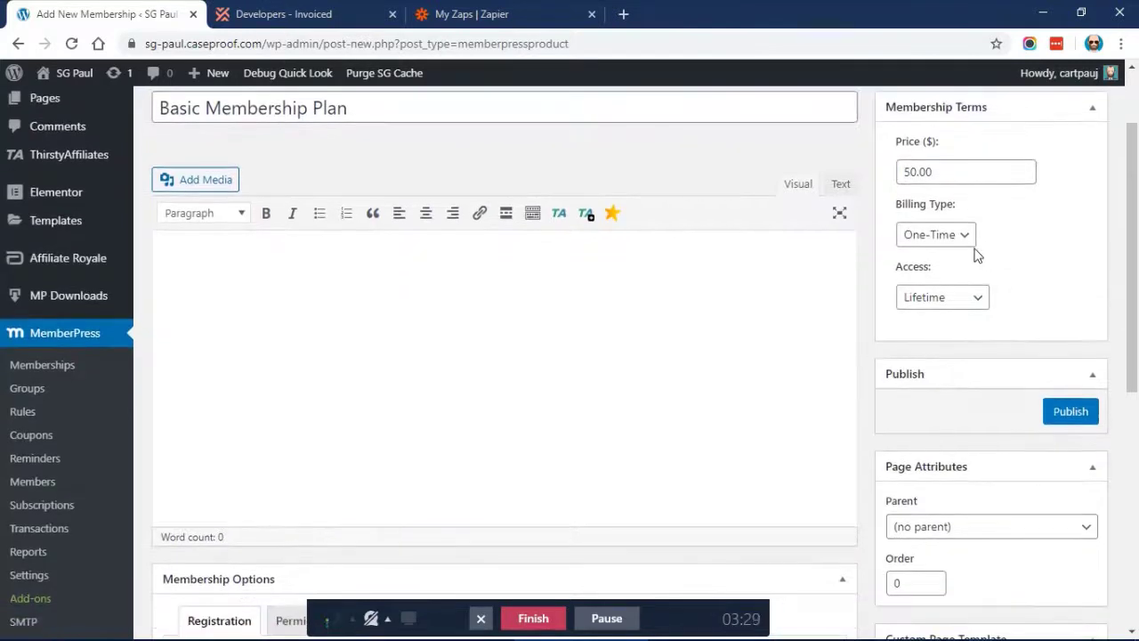
scroll(1059, 295, down, 1)
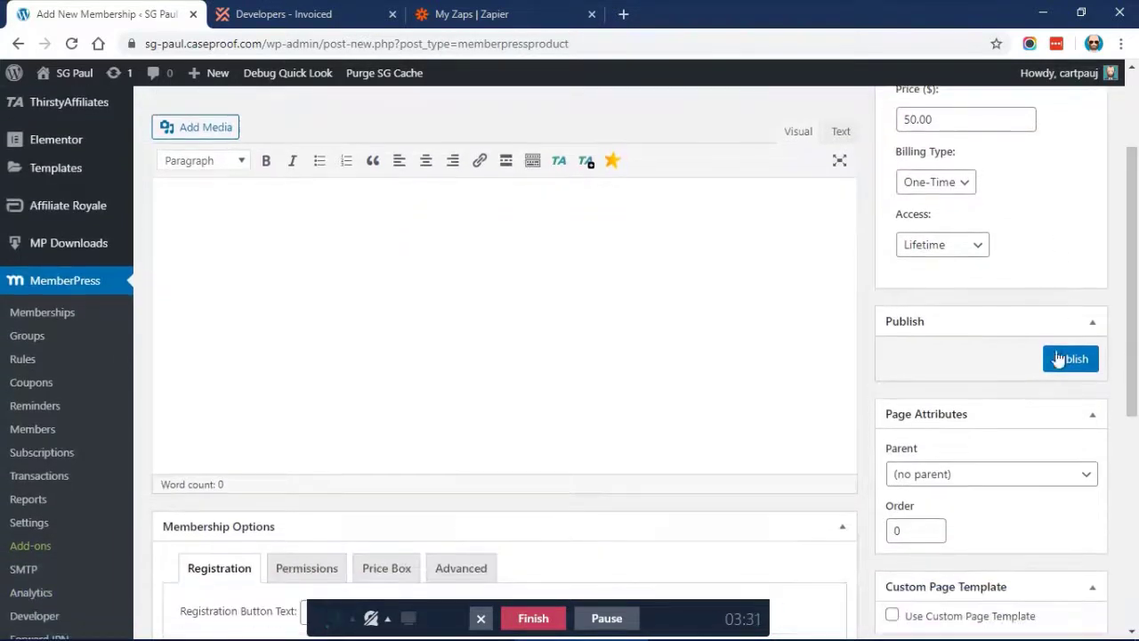
click(1057, 367)
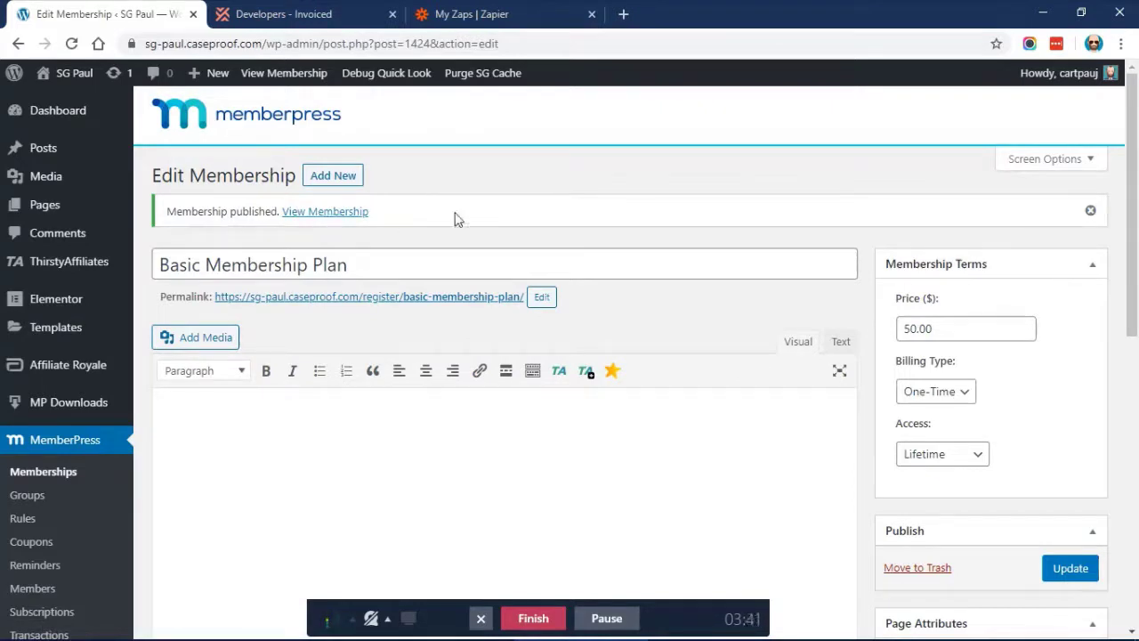
Open the membership signup page in incognito and fill in the test member's first name, last name and email
right_click(331, 212)
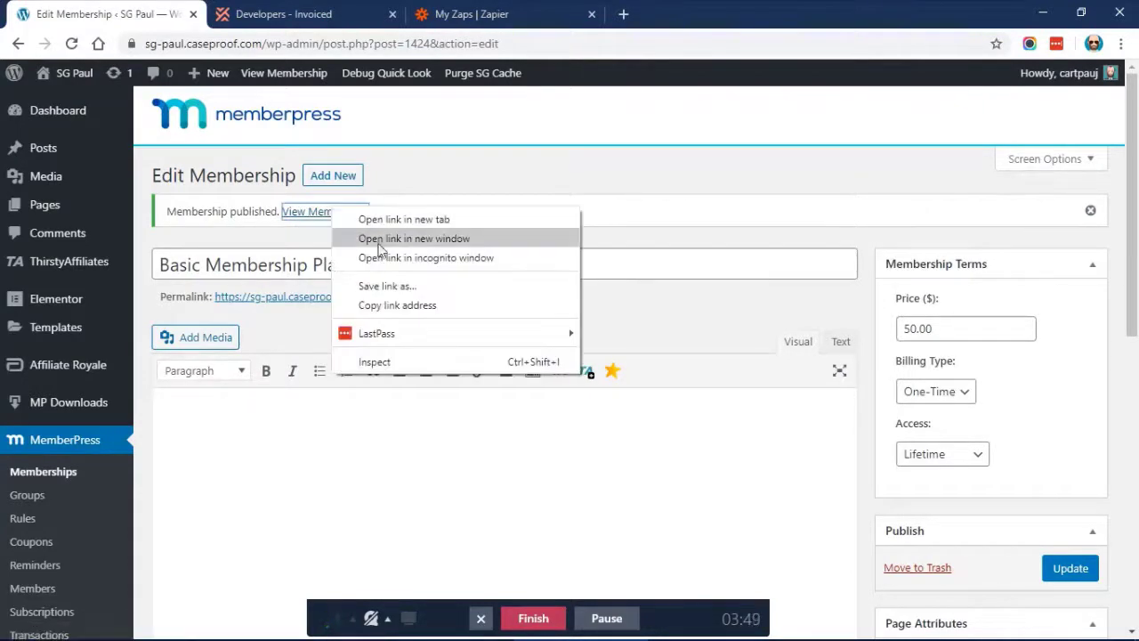
click(386, 258)
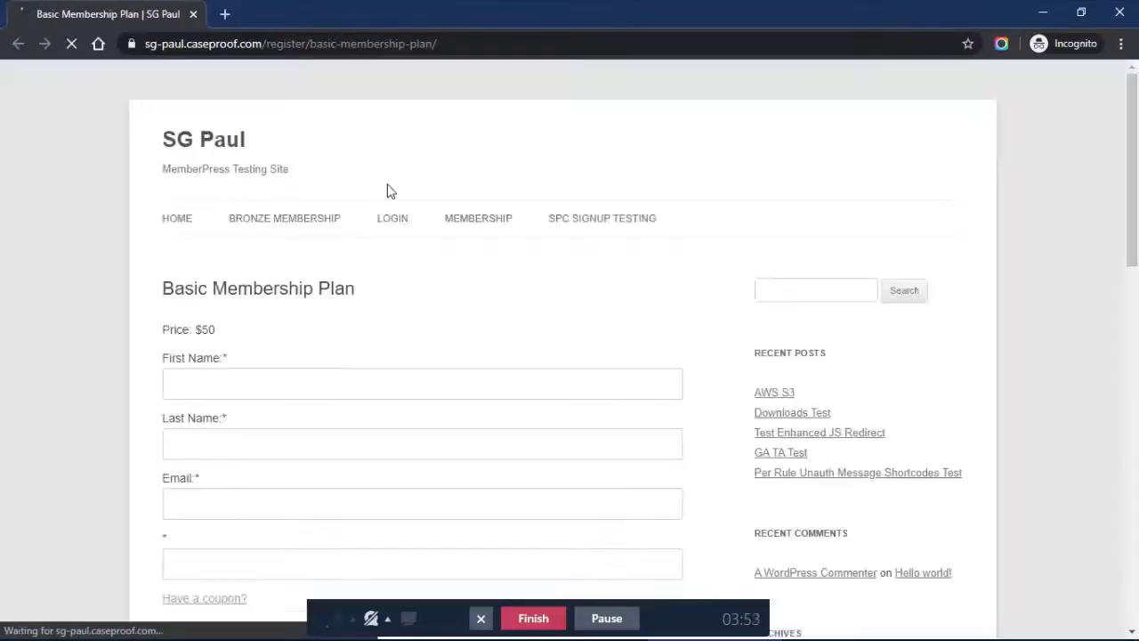
scroll(389, 191, down, 1)
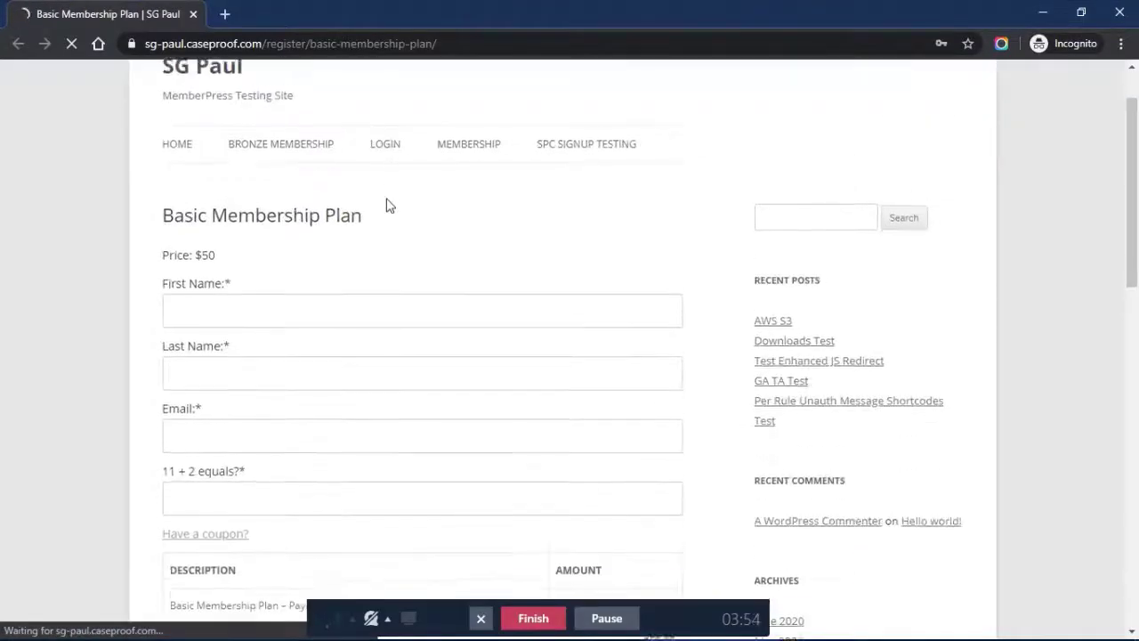
click(276, 287)
text(Invlice)
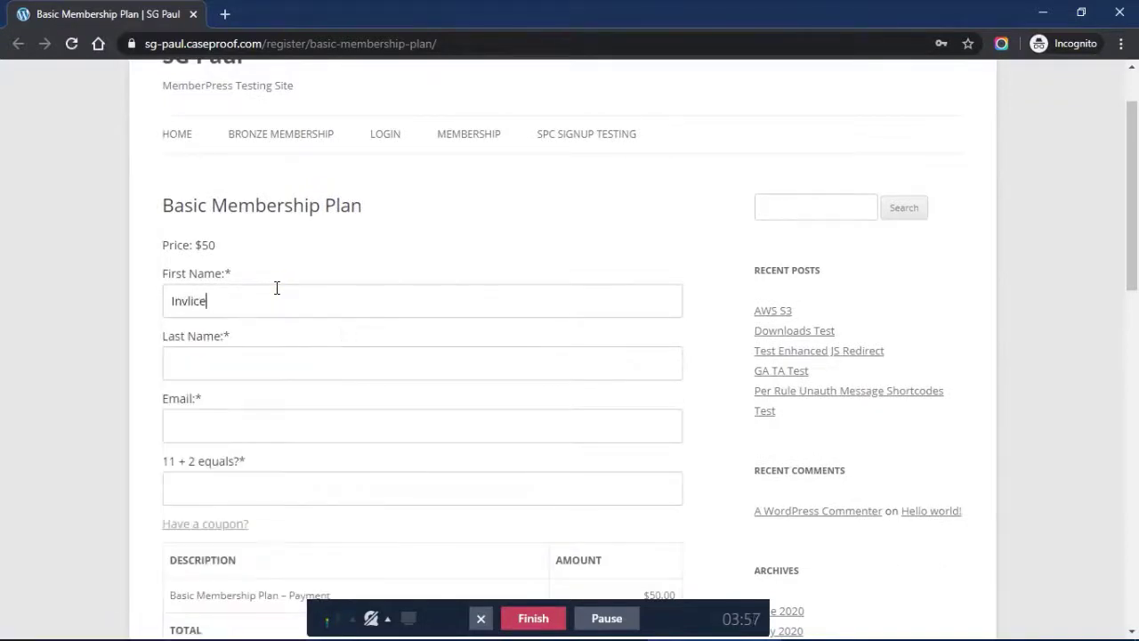
text(John)
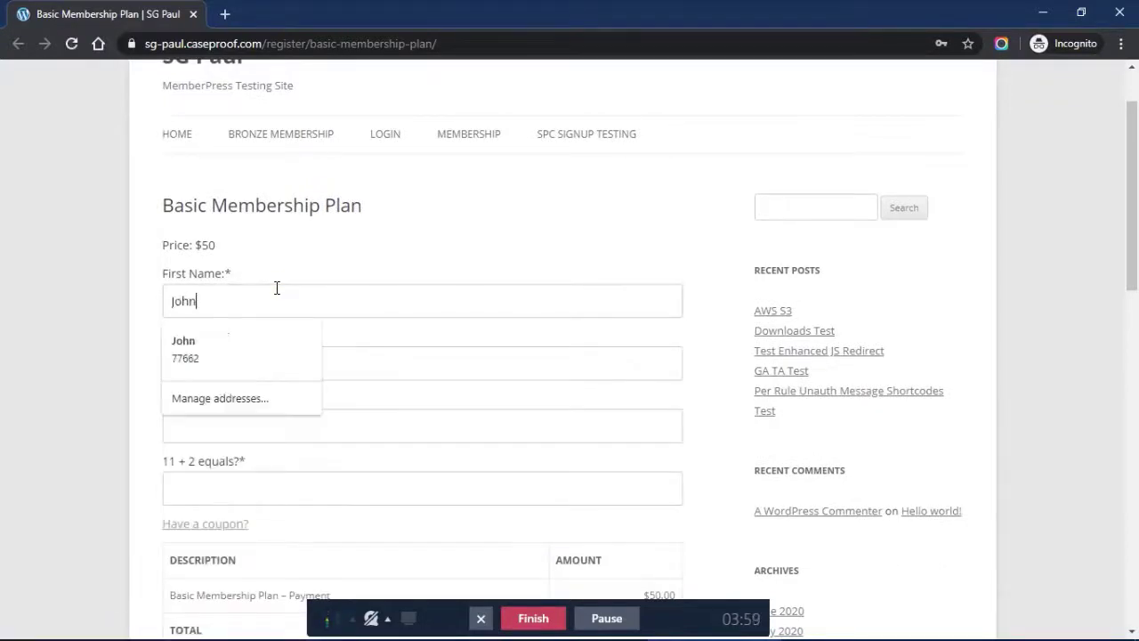
key(Tab)
text(Doe)
key(Tab)
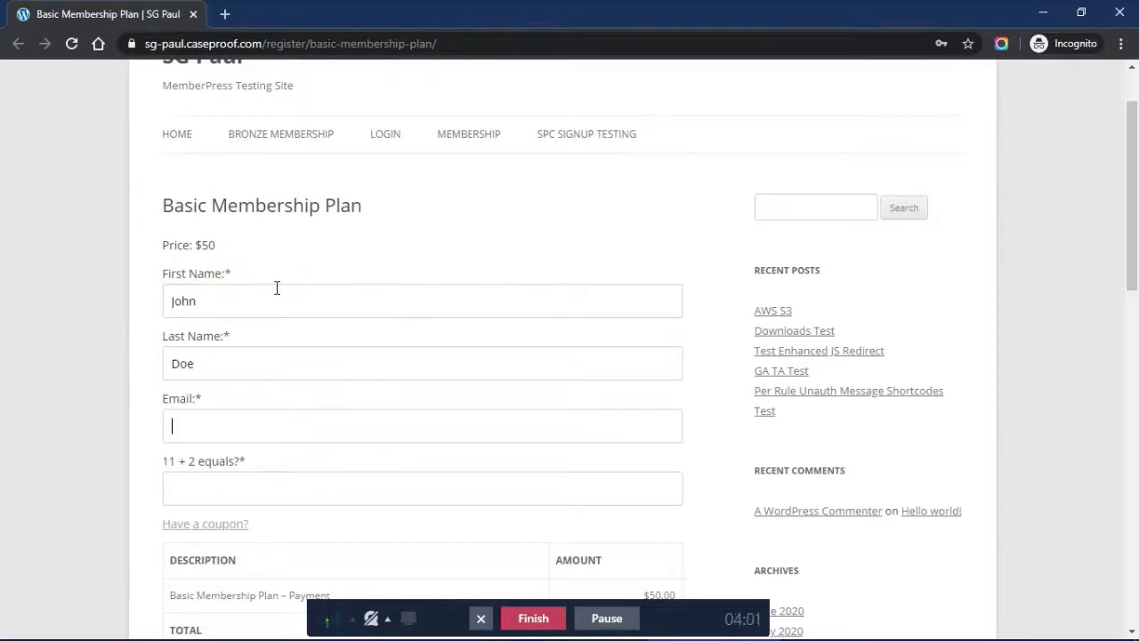
text(doein)
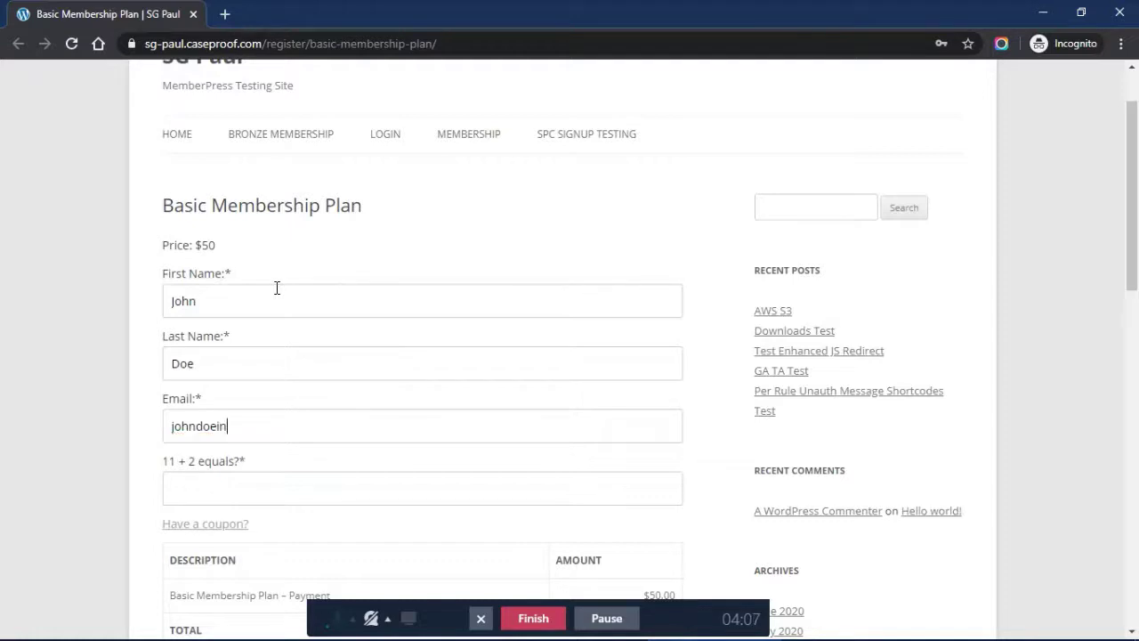
text(hndoeinvoiced@email.com)
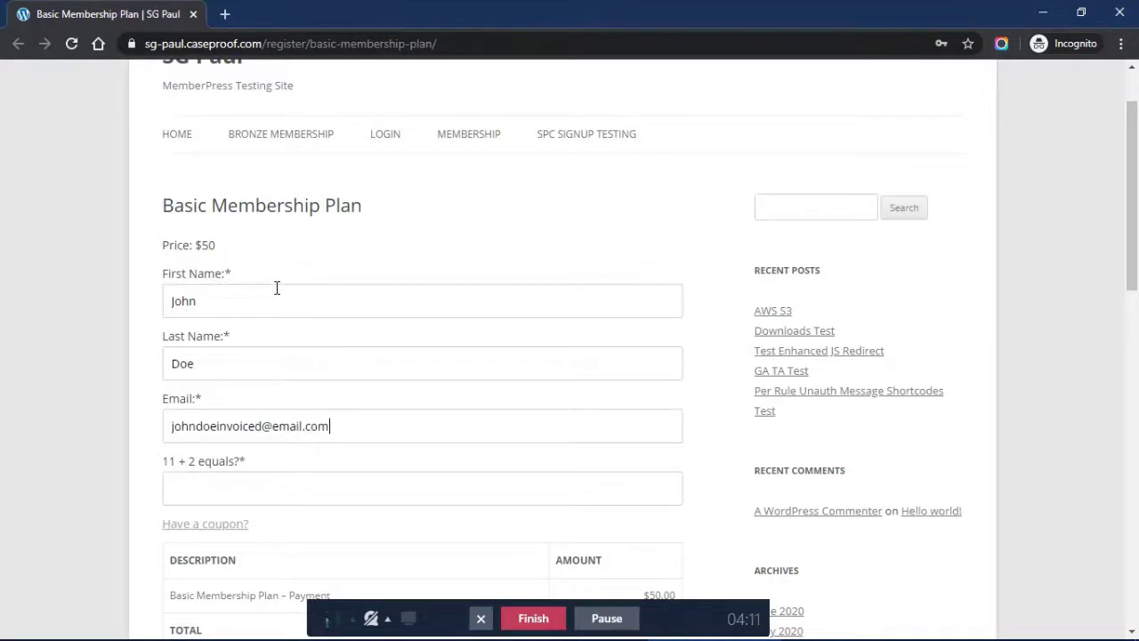
Answer 13 to the security question, choose 'Send me and Invoice', and complete the signup
scroll(276, 287, down, 2)
click(202, 329)
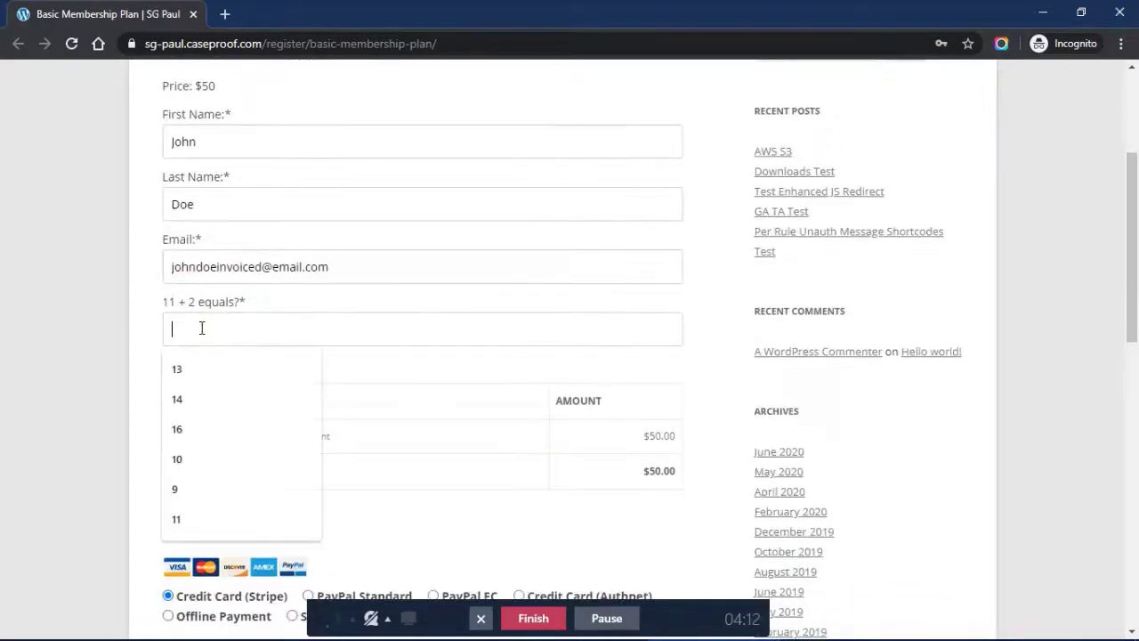
text(13)
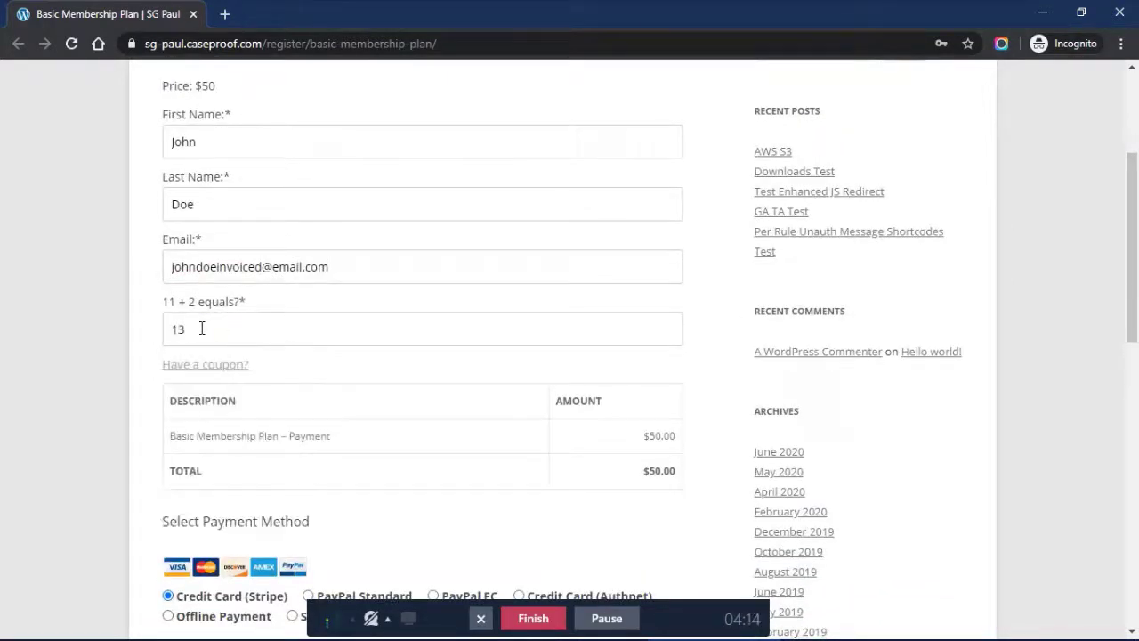
scroll(202, 328, down, 3)
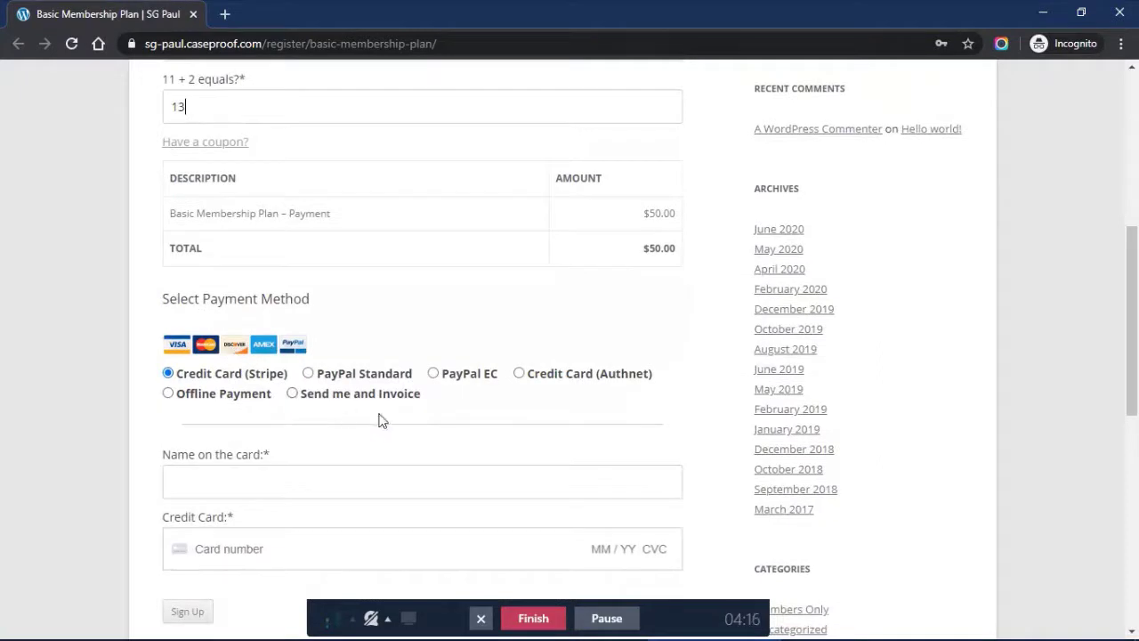
click(292, 394)
scroll(50, 326, down, 1)
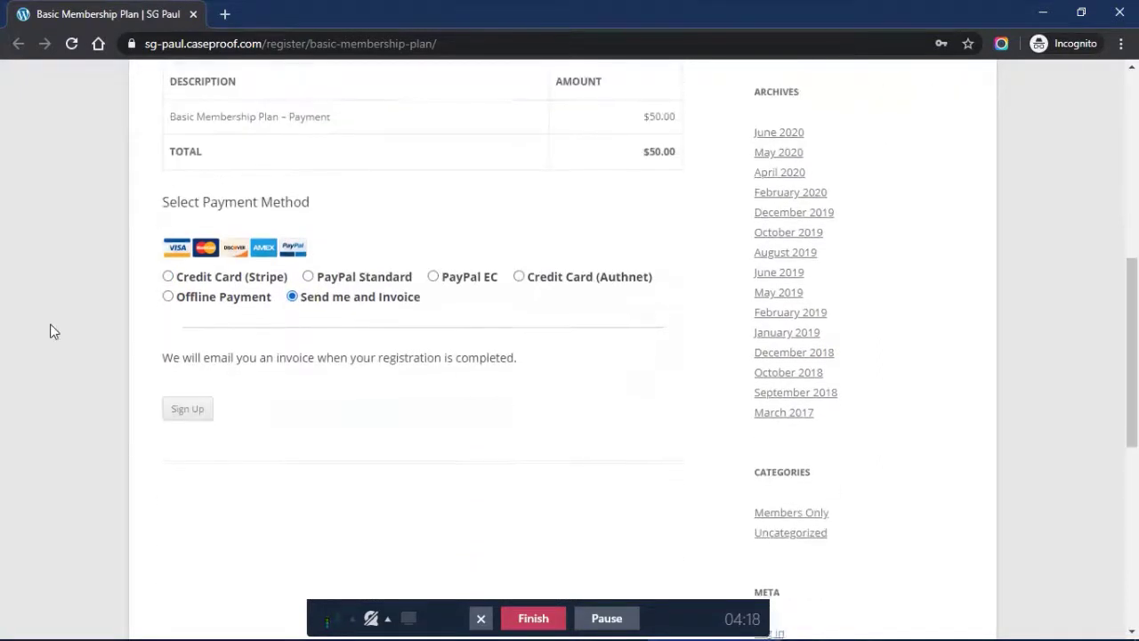
click(184, 410)
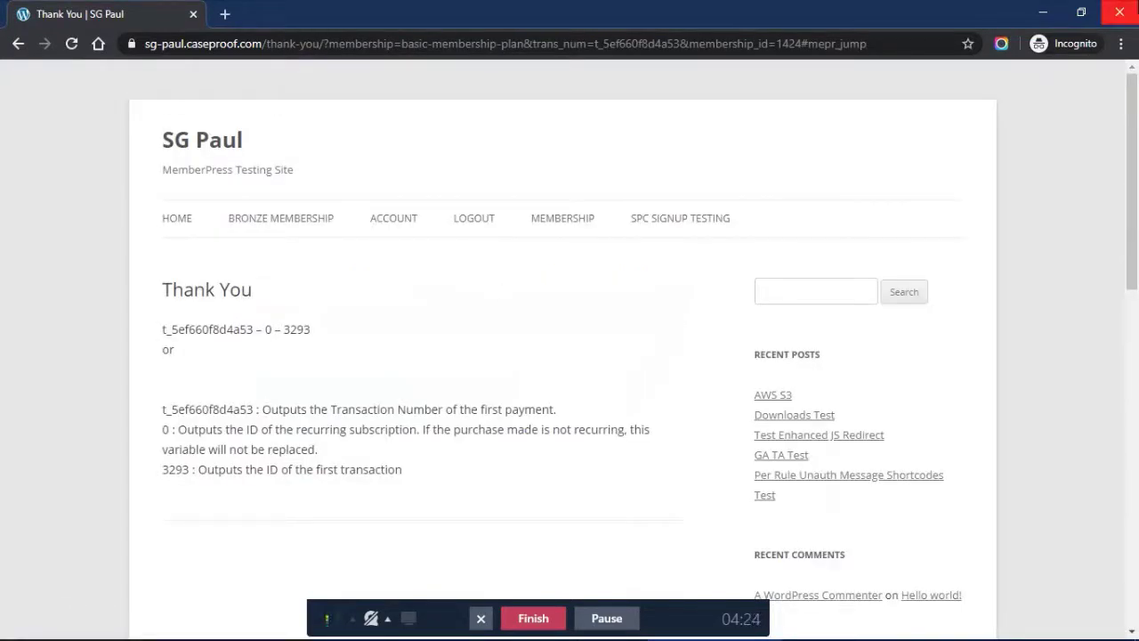
click(1119, 13)
Make a new Zap with MemberPress's Transaction Completed event as its trigger
click(531, 10)
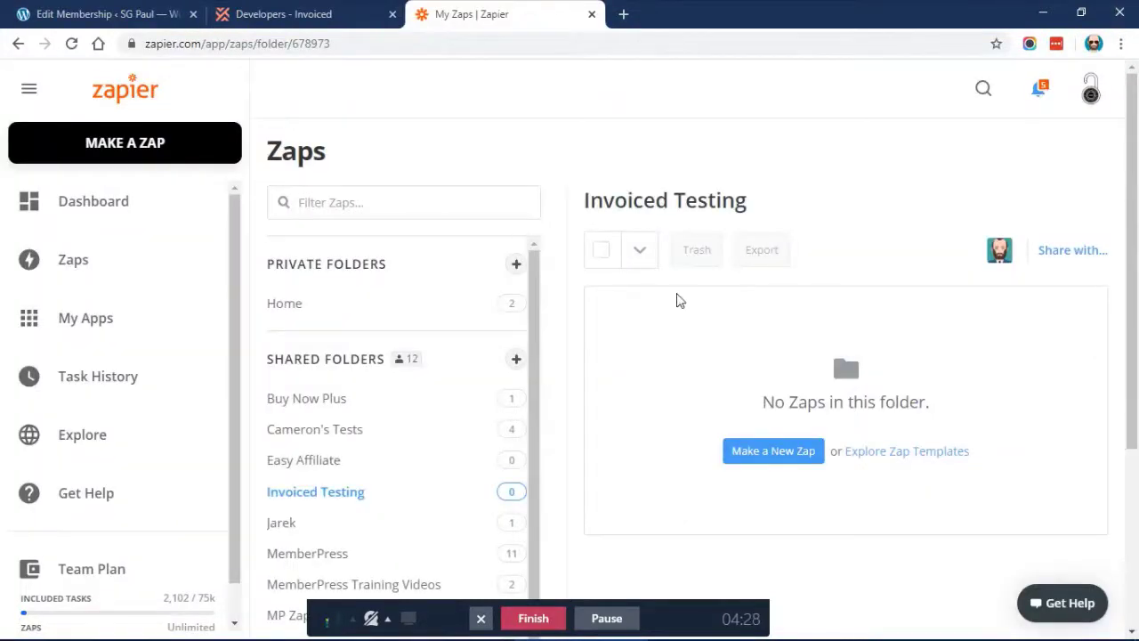
scroll(680, 301, down, 1)
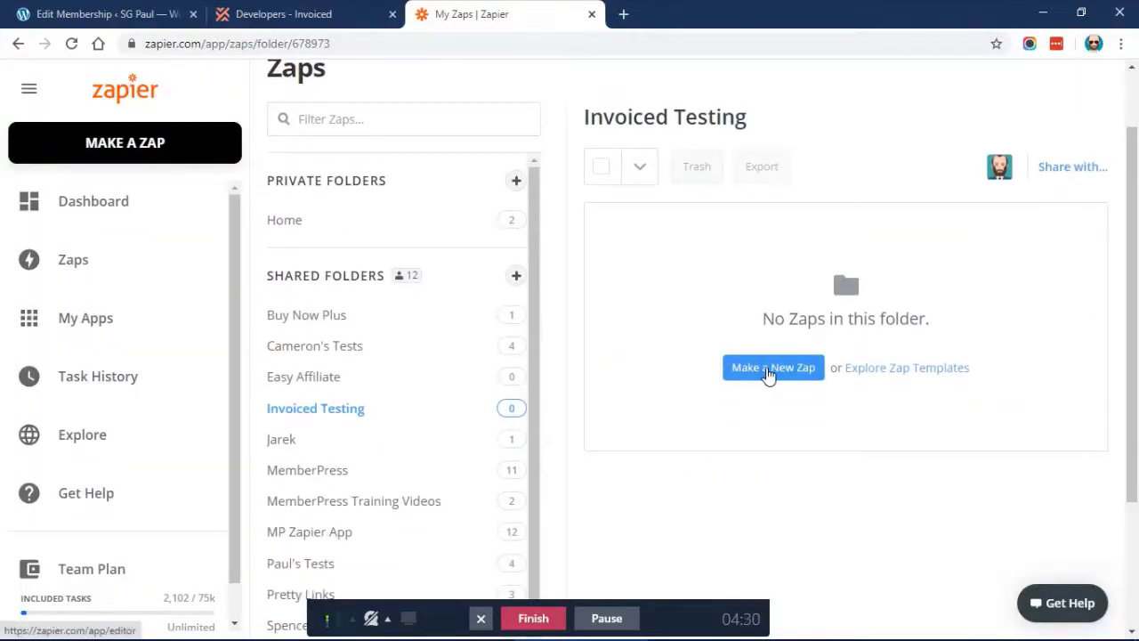
click(769, 372)
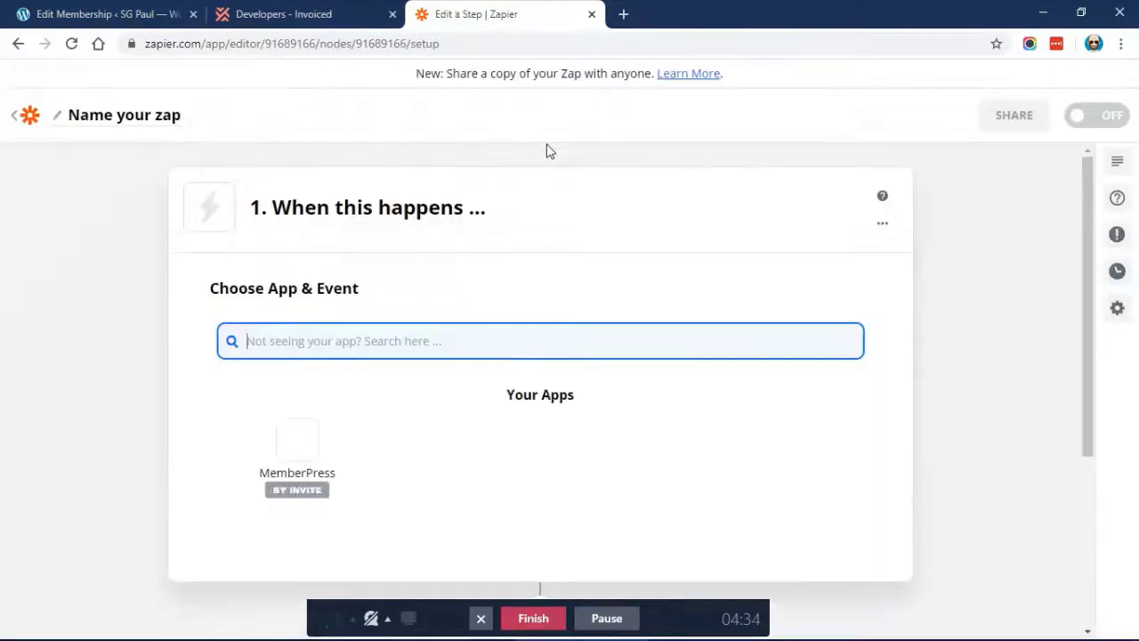
scroll(318, 350, down, 2)
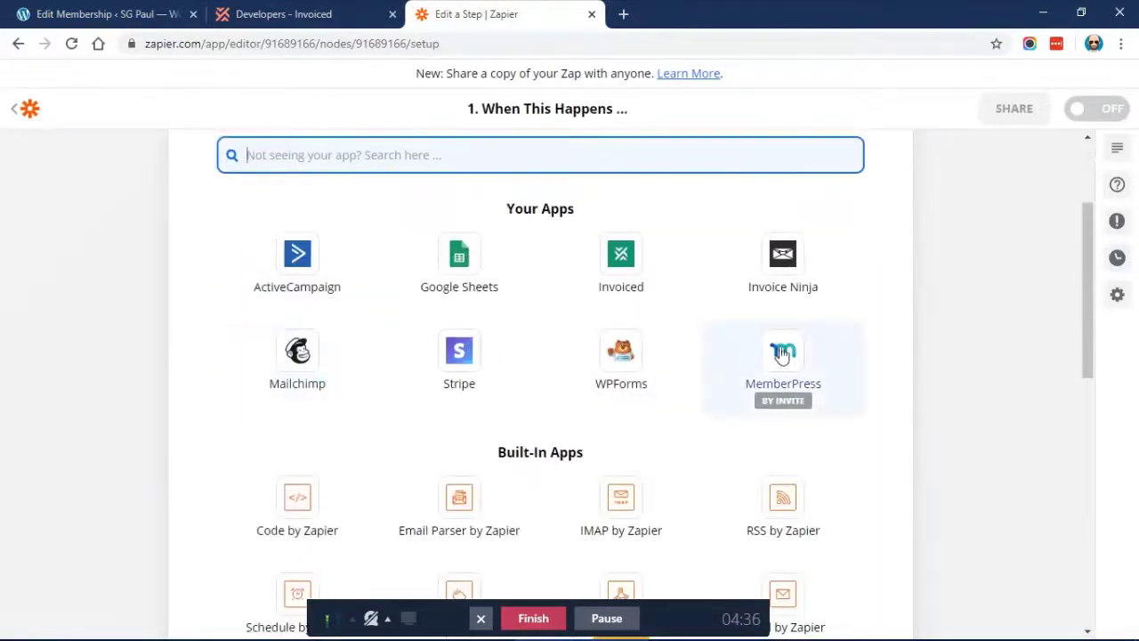
click(781, 354)
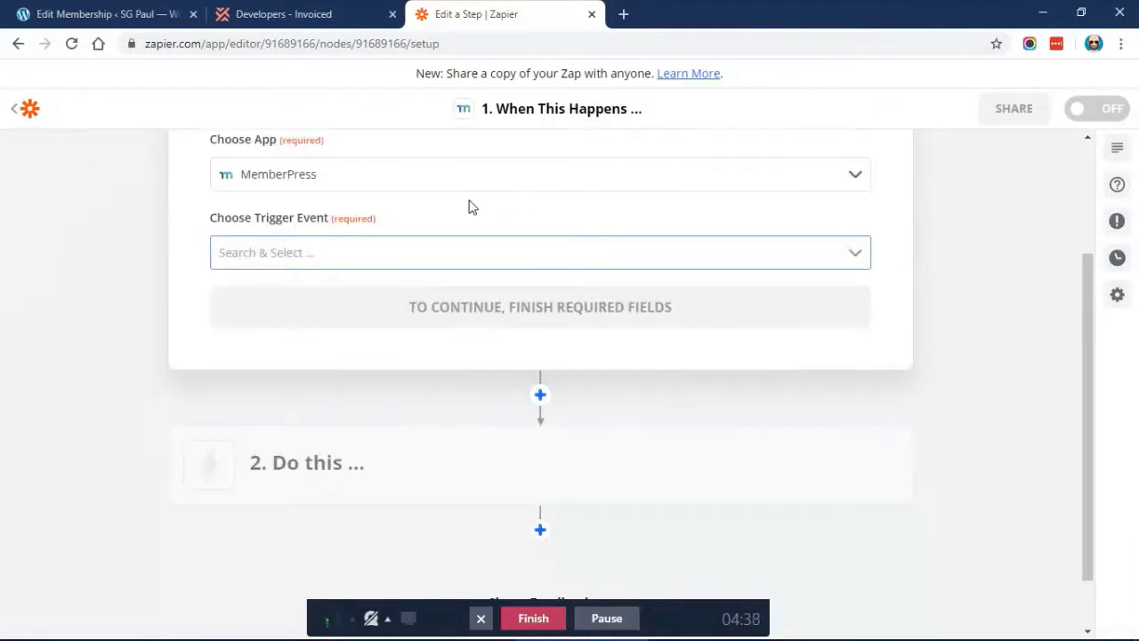
click(339, 256)
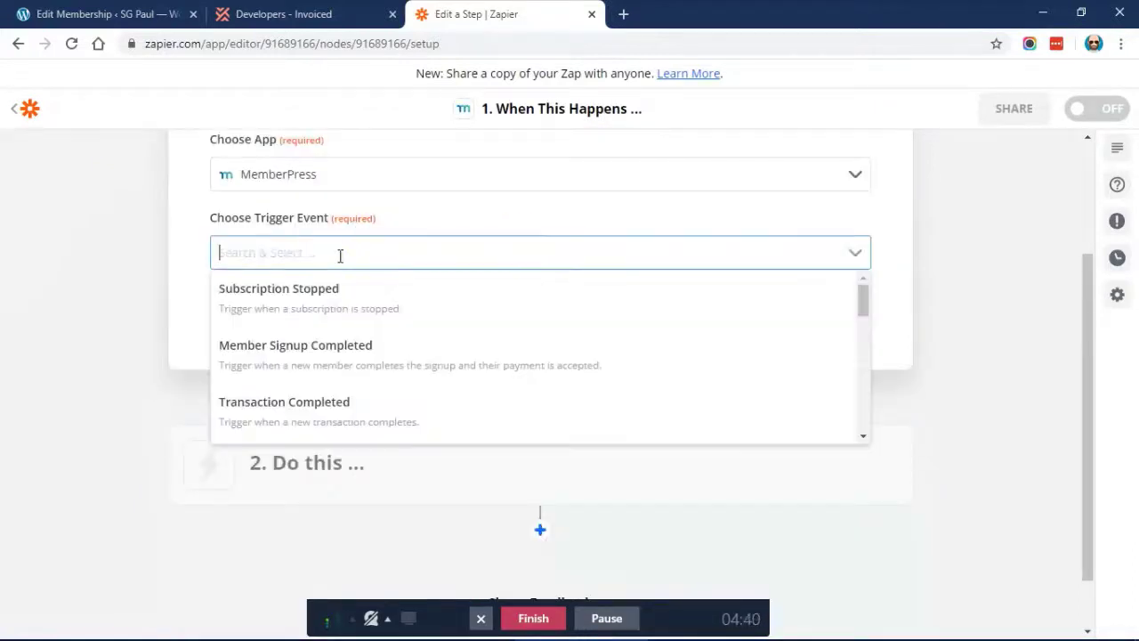
click(303, 414)
click(418, 301)
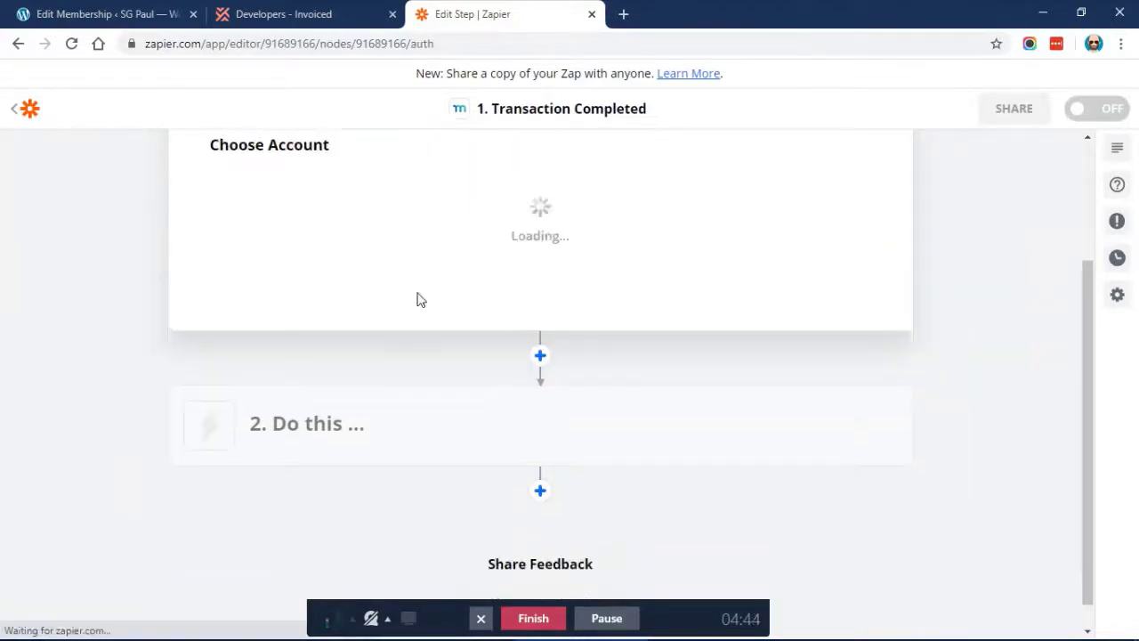
Select the site's connected MemberPress account for the trigger and continue
click(431, 215)
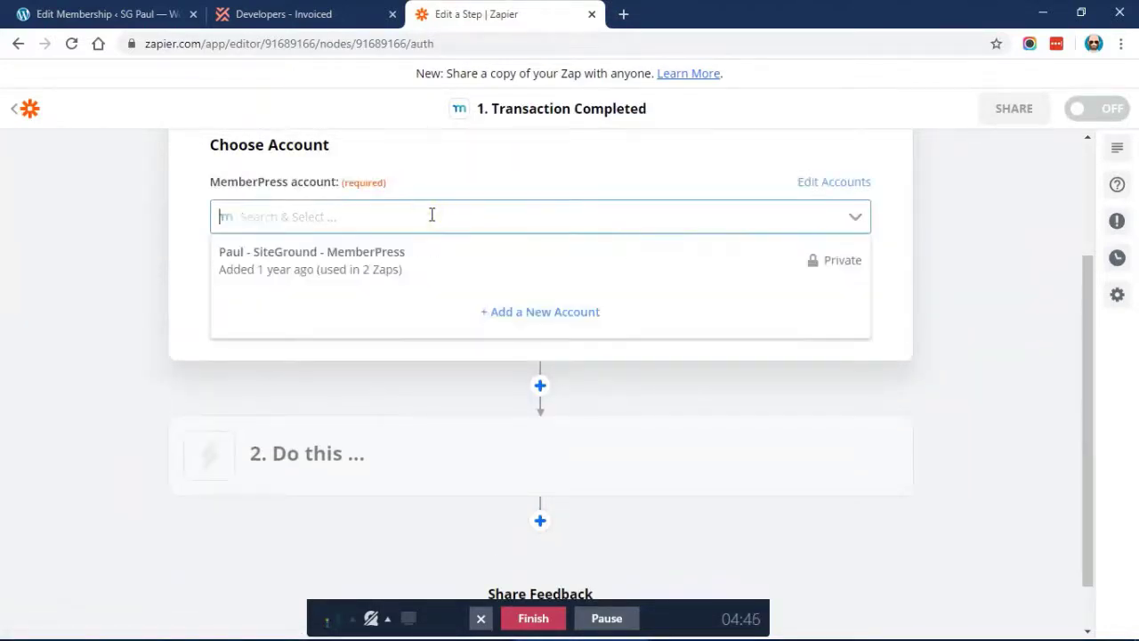
click(334, 271)
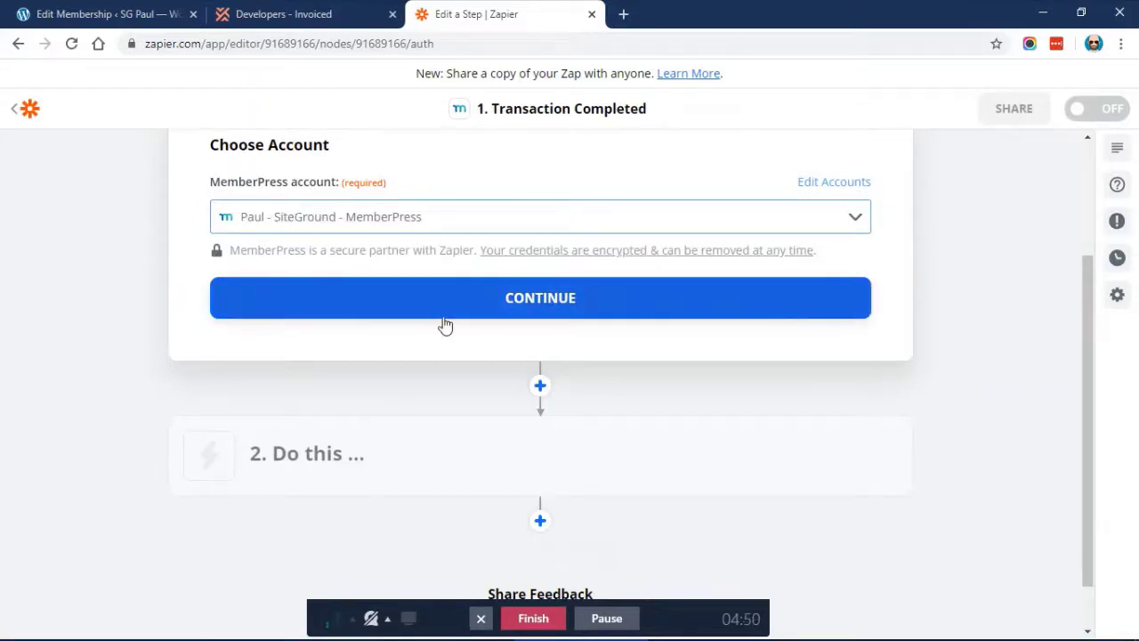
click(445, 321)
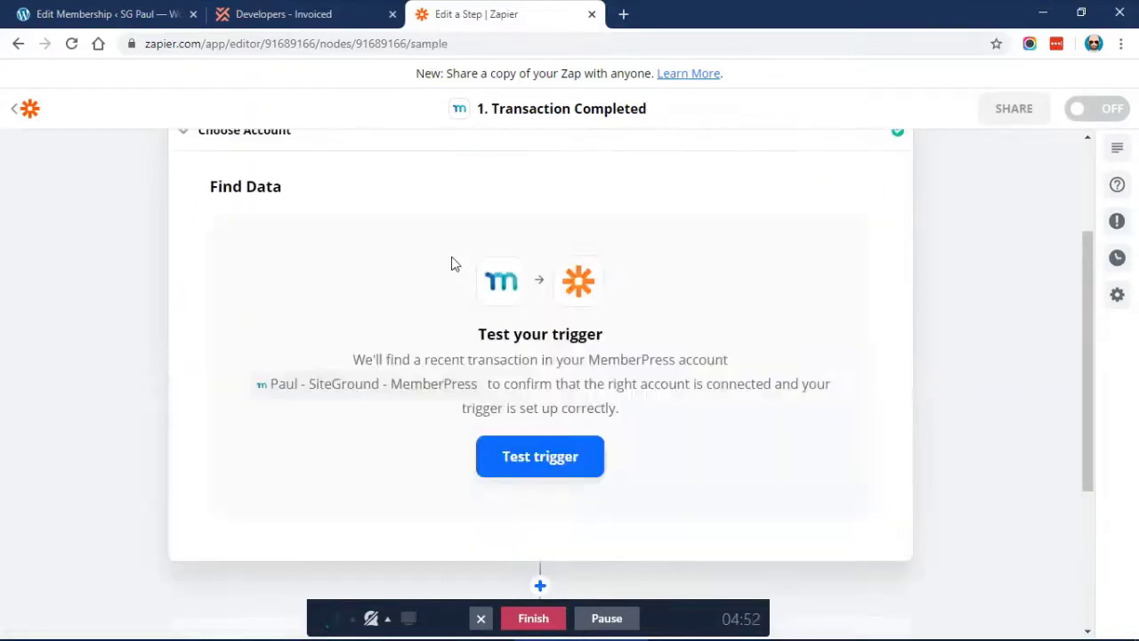
Test the trigger, review sample Transaction A for Basic Membership Plan at 50.00, and highlight gateway qcjwq3-1vf
scroll(451, 264, down, 2)
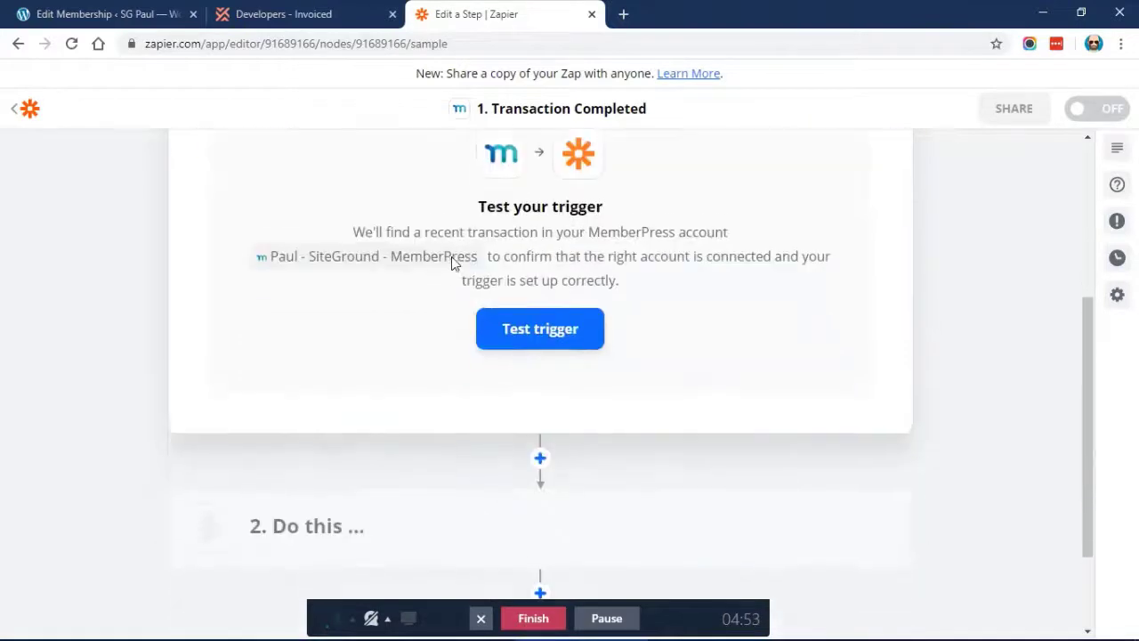
click(534, 311)
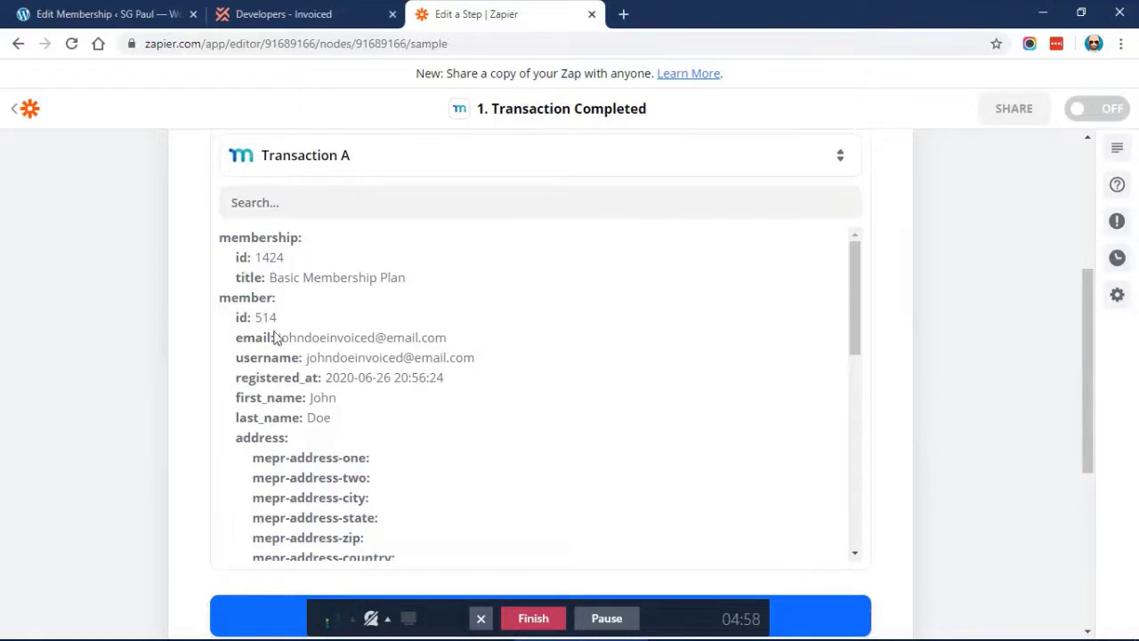
drag(275, 339, 460, 340)
click(460, 341)
scroll(372, 308, down, 5)
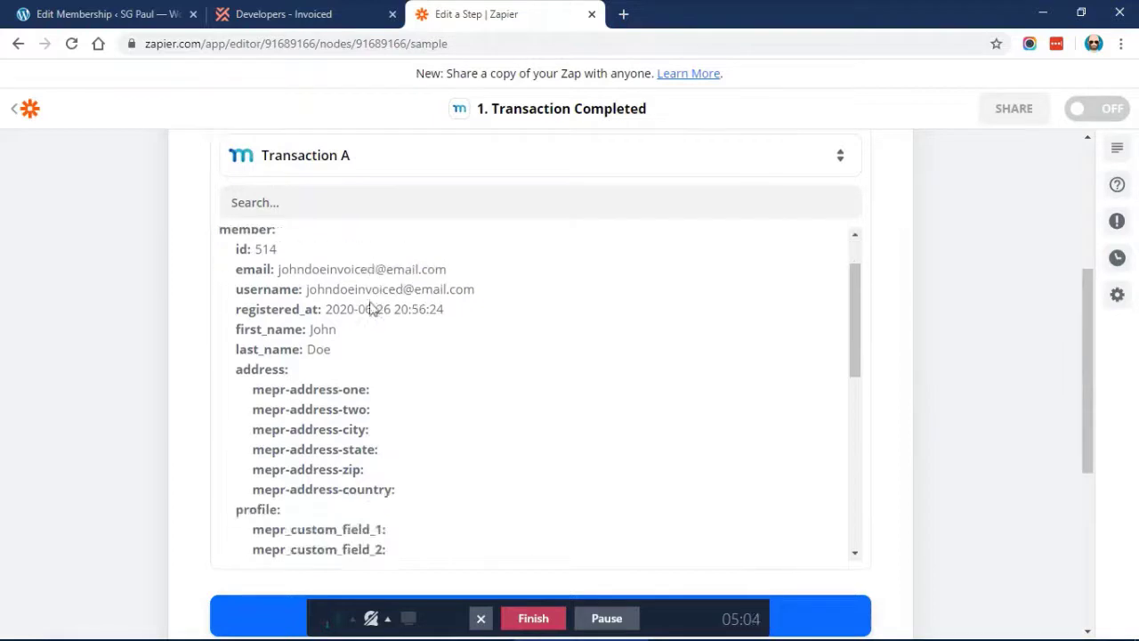
scroll(372, 308, down, 1)
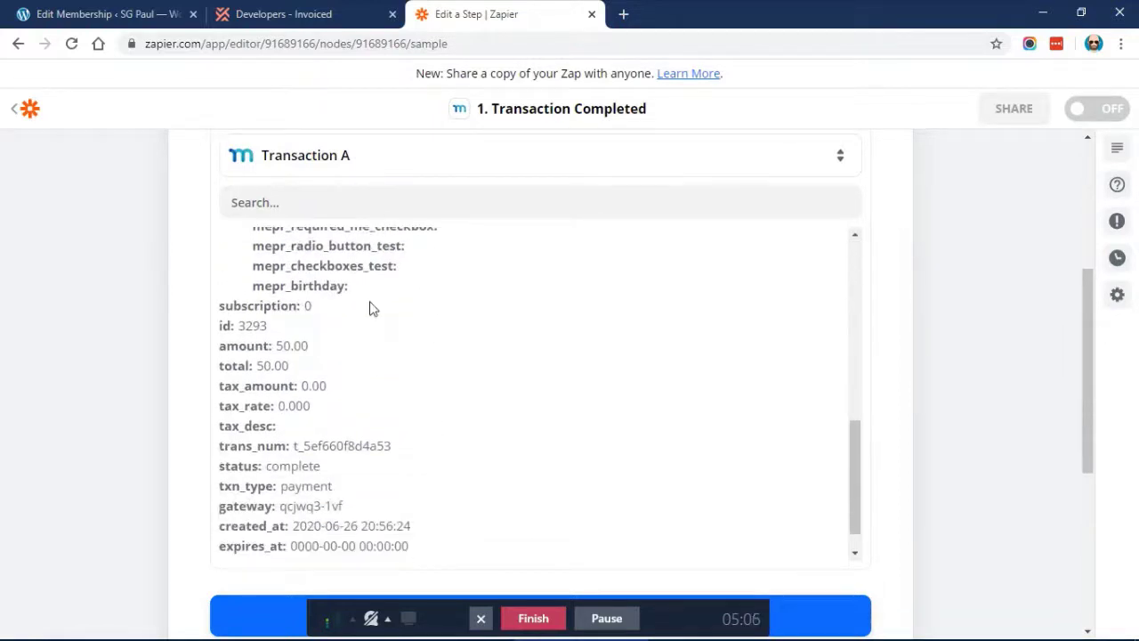
scroll(132, 308, down, 1)
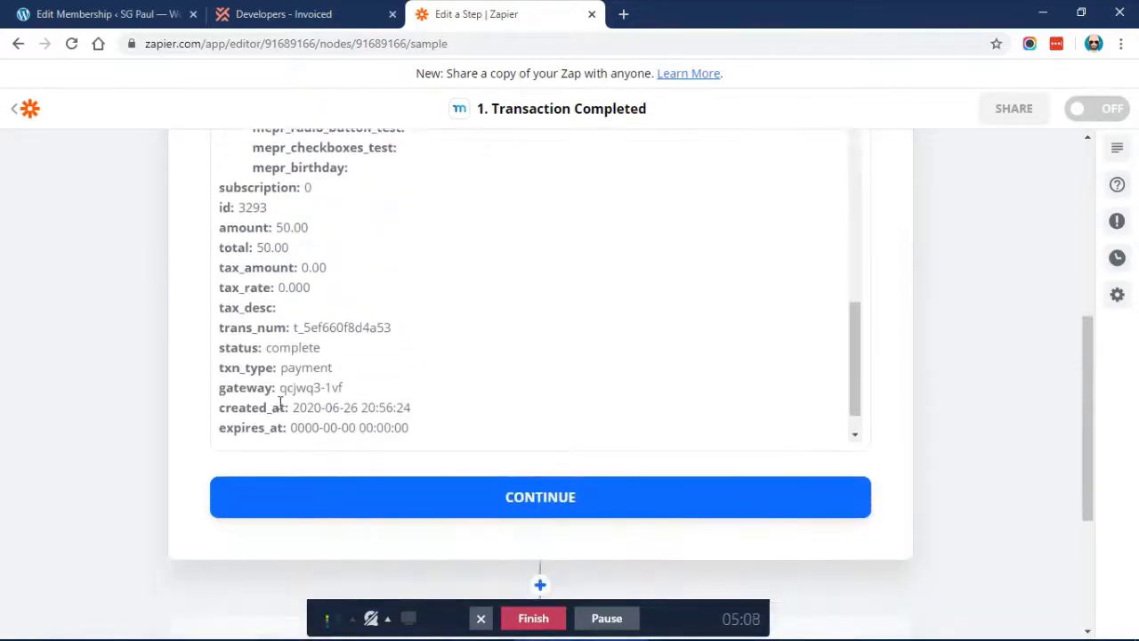
drag(281, 388, 348, 391)
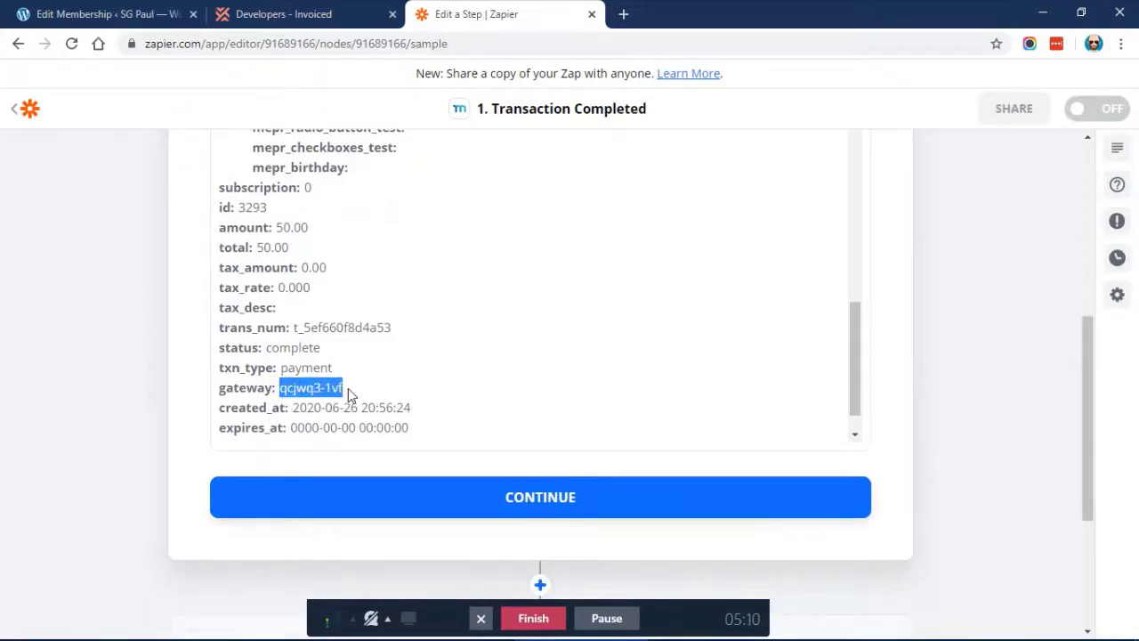
click(89, 13)
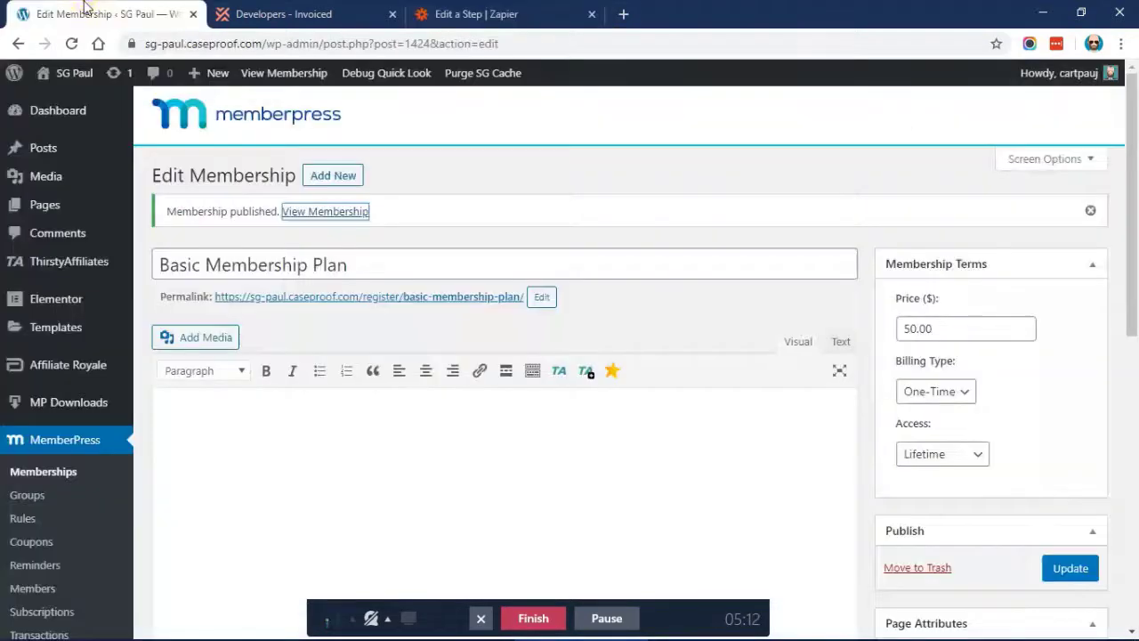
Check in MemberPress Payments settings that the Send me and Invoice method's ID is qcjwq3-1vf
scroll(77, 416, down, 3)
click(40, 414)
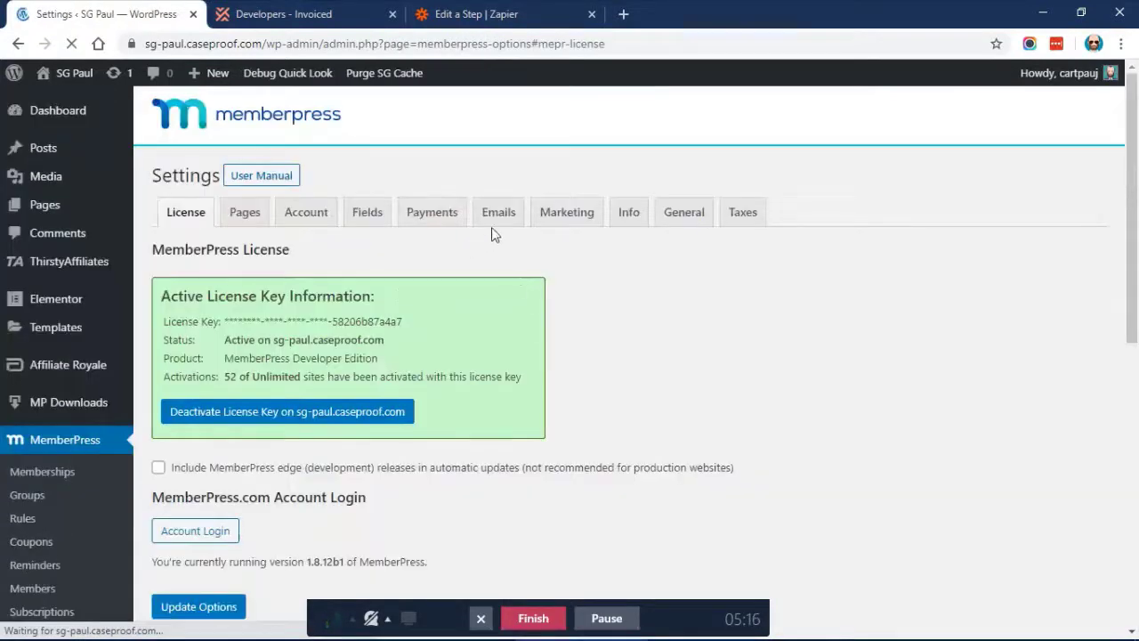
click(434, 220)
scroll(455, 166, down, 3)
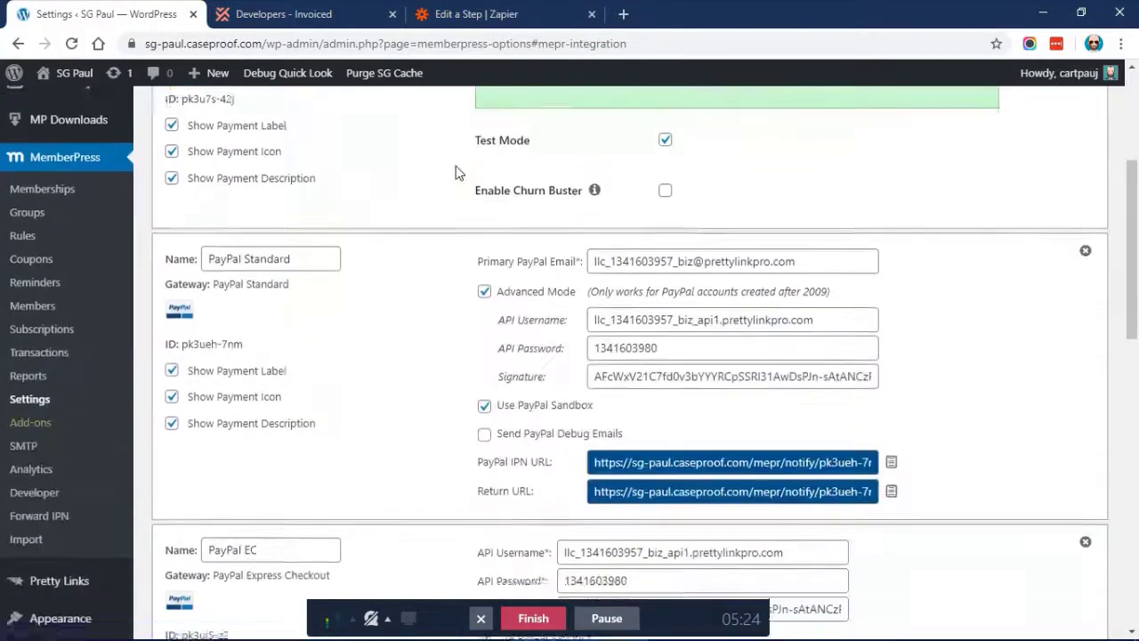
scroll(455, 165, down, 11)
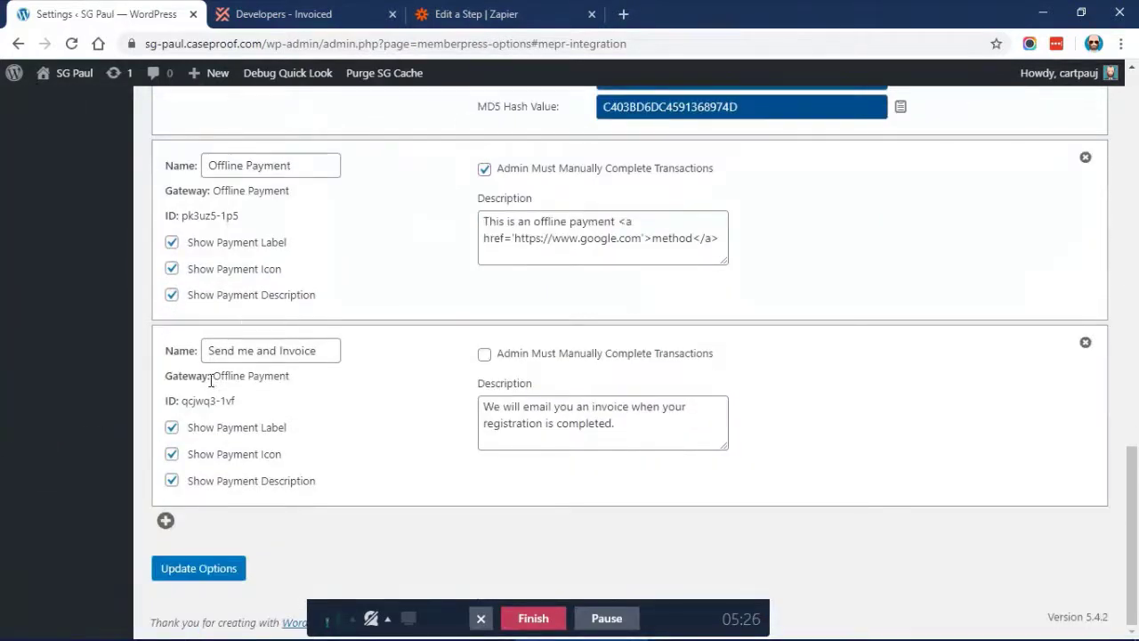
drag(214, 377, 303, 377)
click(304, 378)
drag(181, 401, 237, 406)
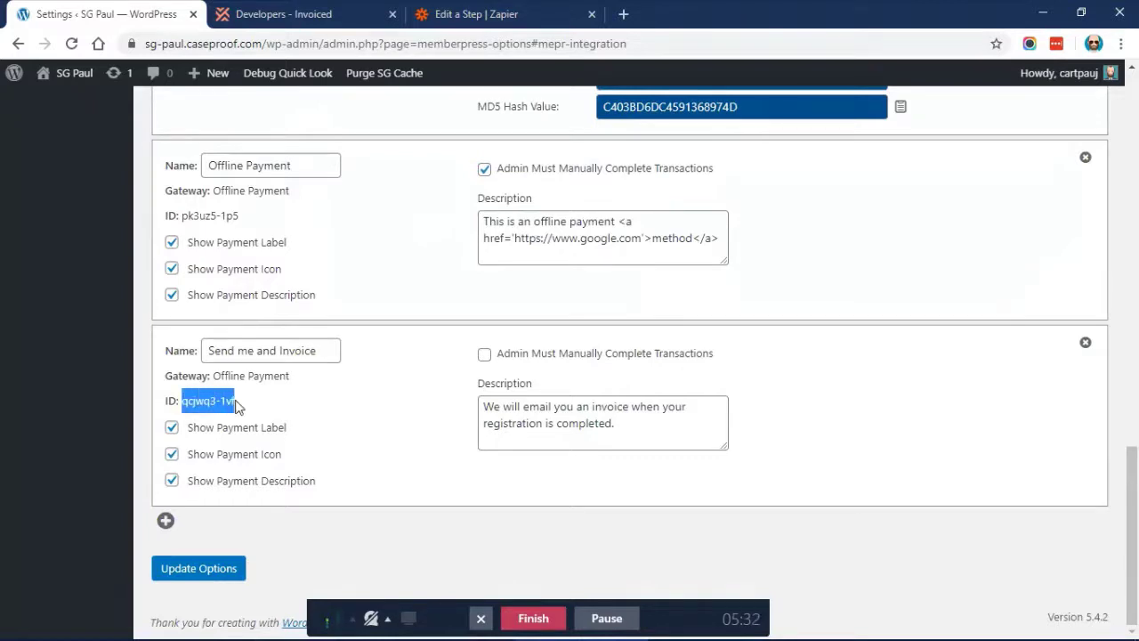
key(ctrl+3)
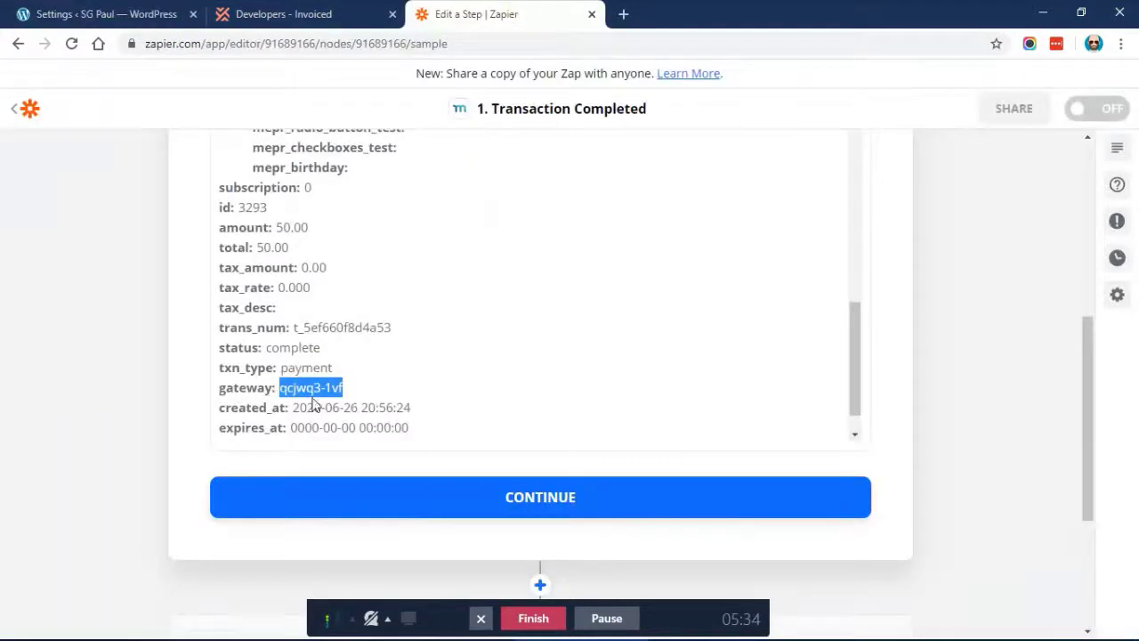
Accept the trigger sample data and insert a Filter step after the trigger
click(283, 388)
drag(282, 388, 349, 391)
click(362, 390)
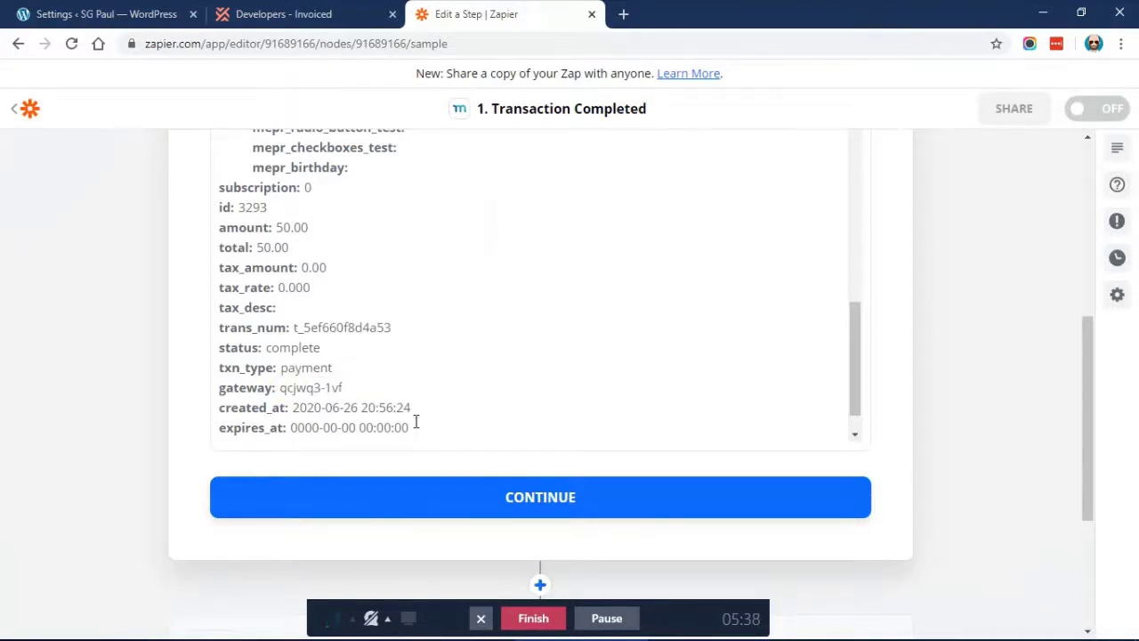
click(480, 498)
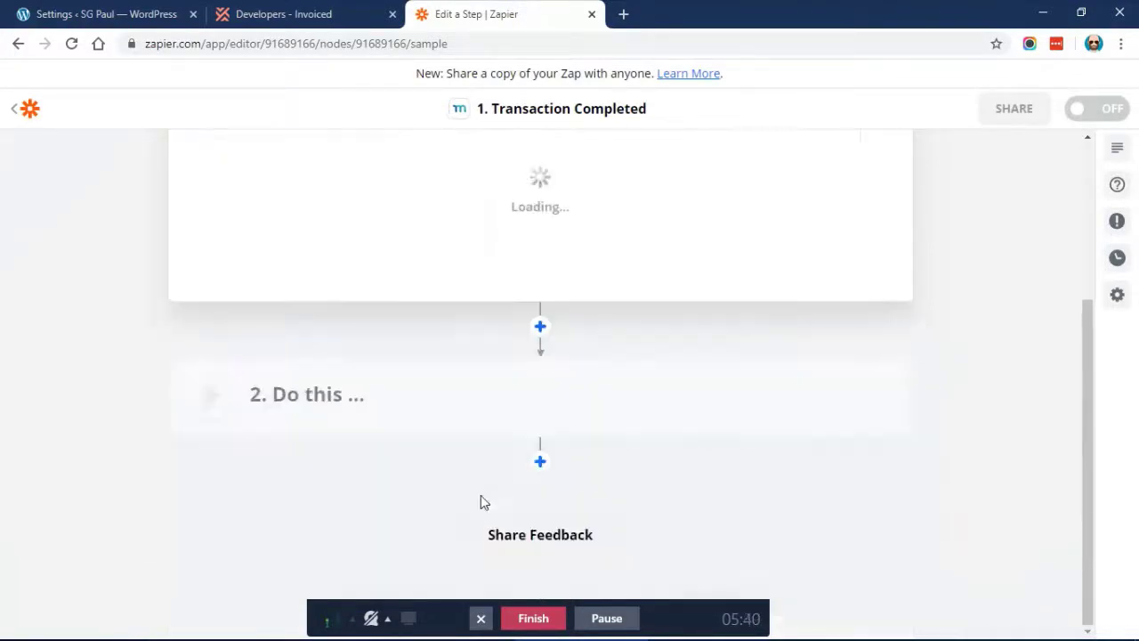
click(555, 360)
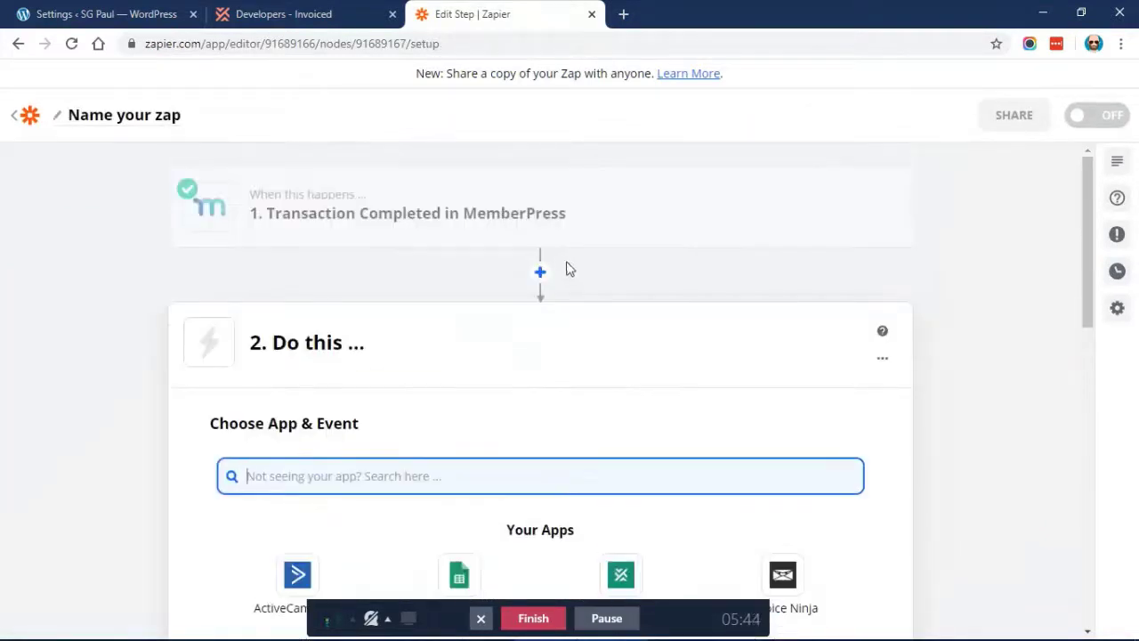
click(540, 271)
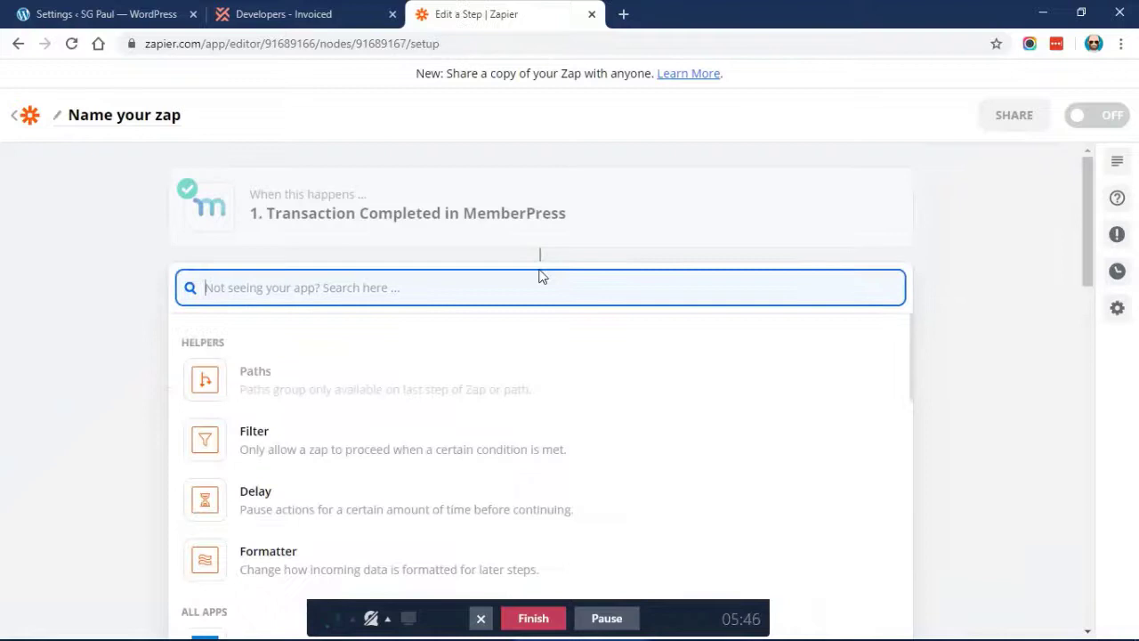
click(311, 432)
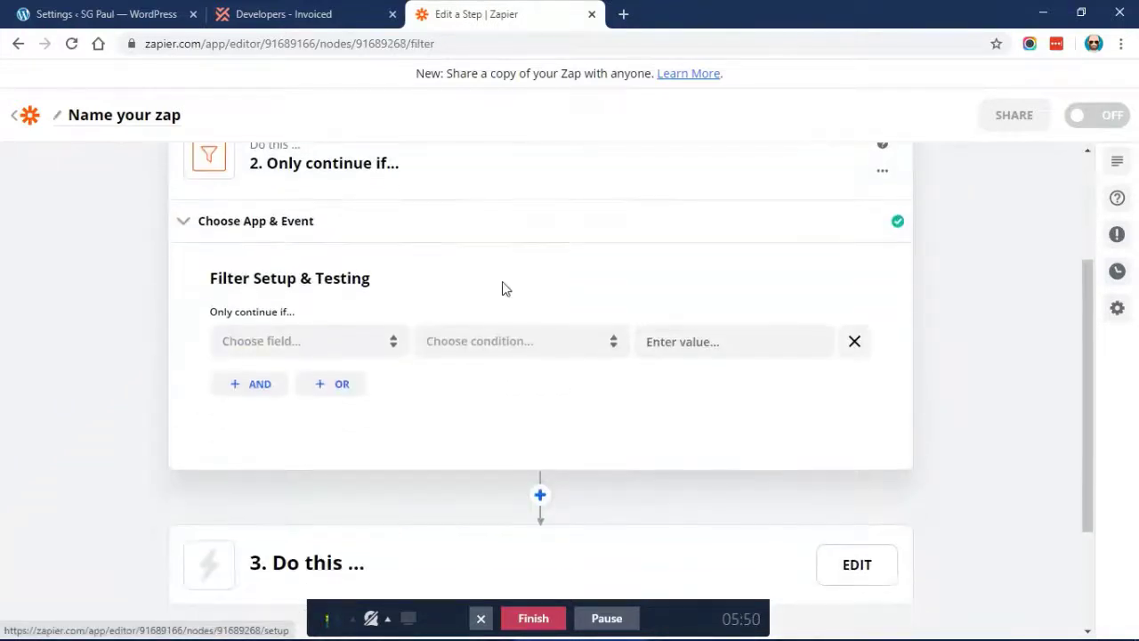
Set the filter's field to the transaction's Gateway
click(279, 350)
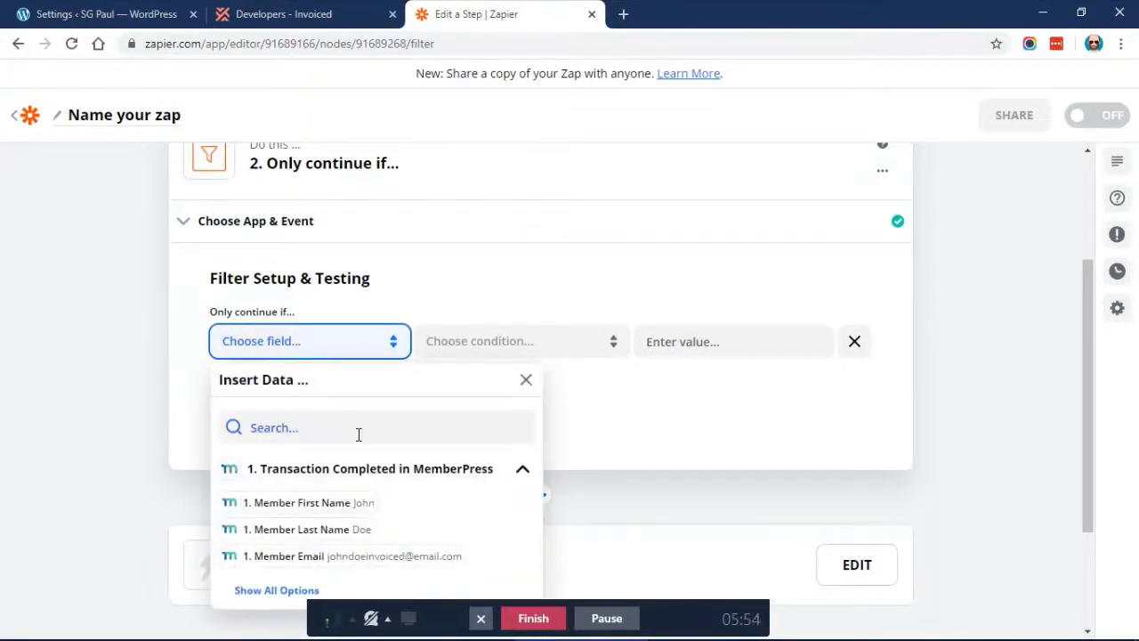
scroll(369, 440, down, 1)
click(276, 496)
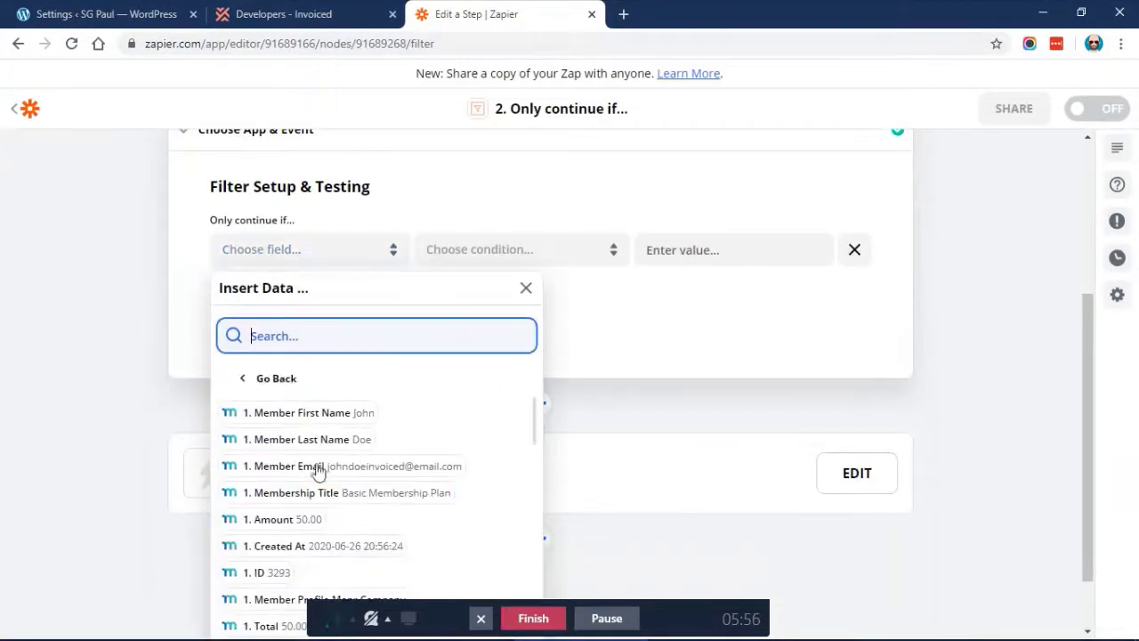
scroll(320, 467, down, 8)
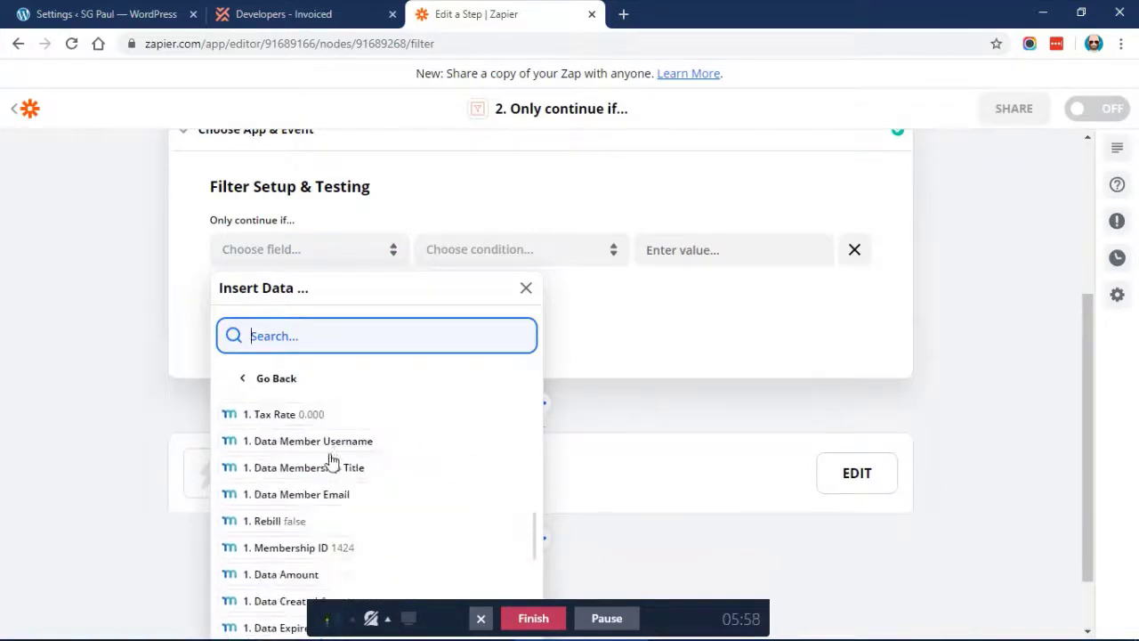
scroll(101, 453, down, 1)
scroll(305, 435, down, 10)
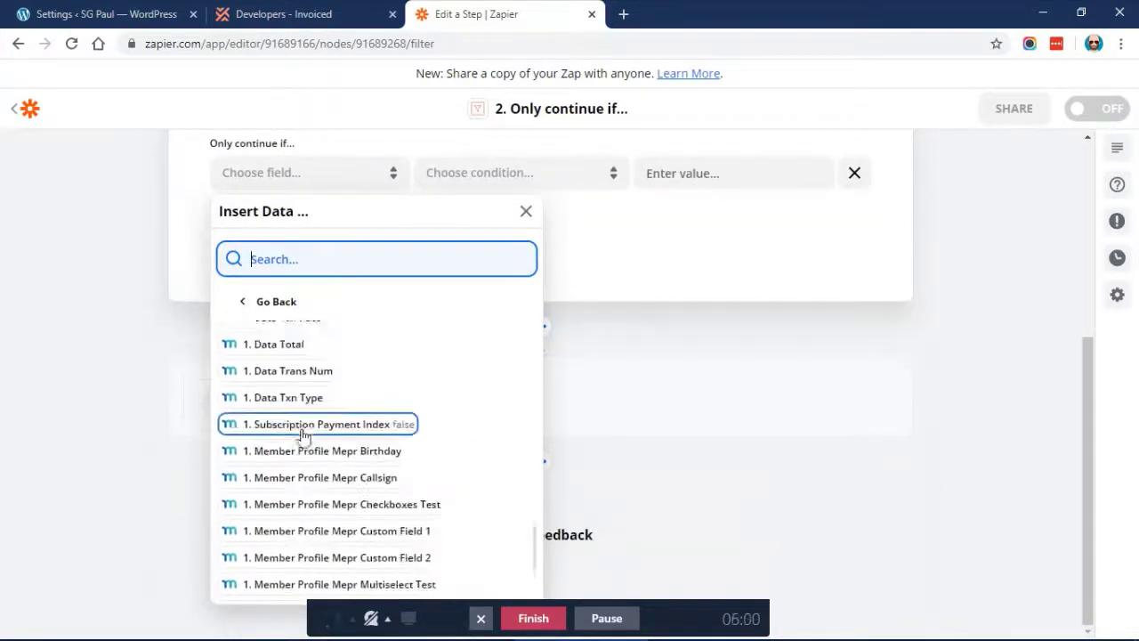
scroll(302, 436, down, 3)
scroll(302, 436, up, 15)
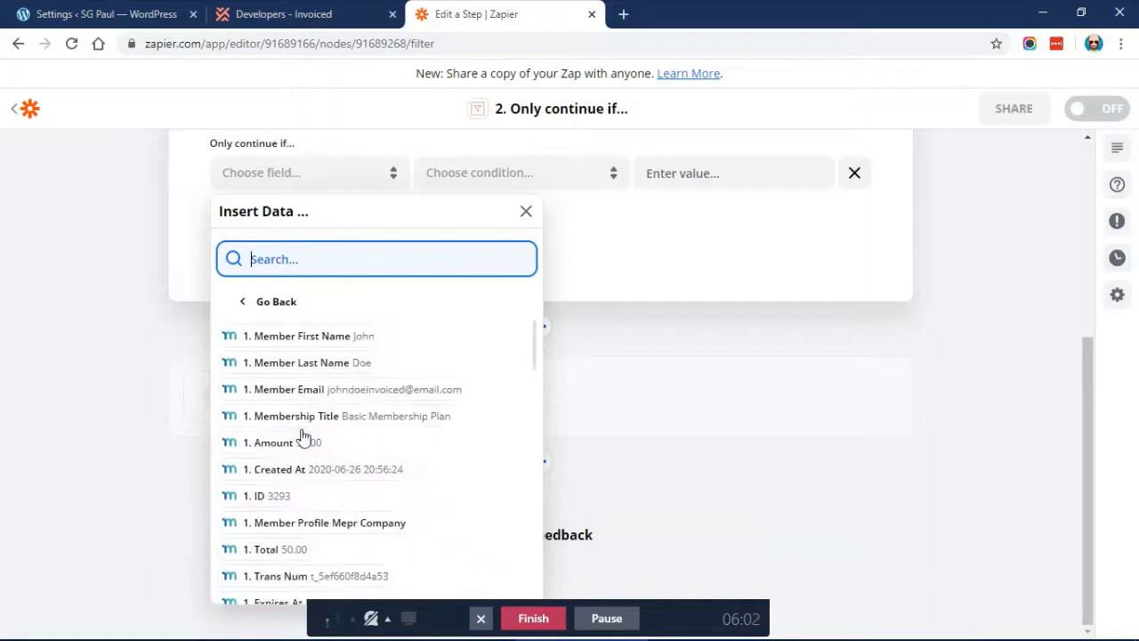
scroll(302, 436, down, 5)
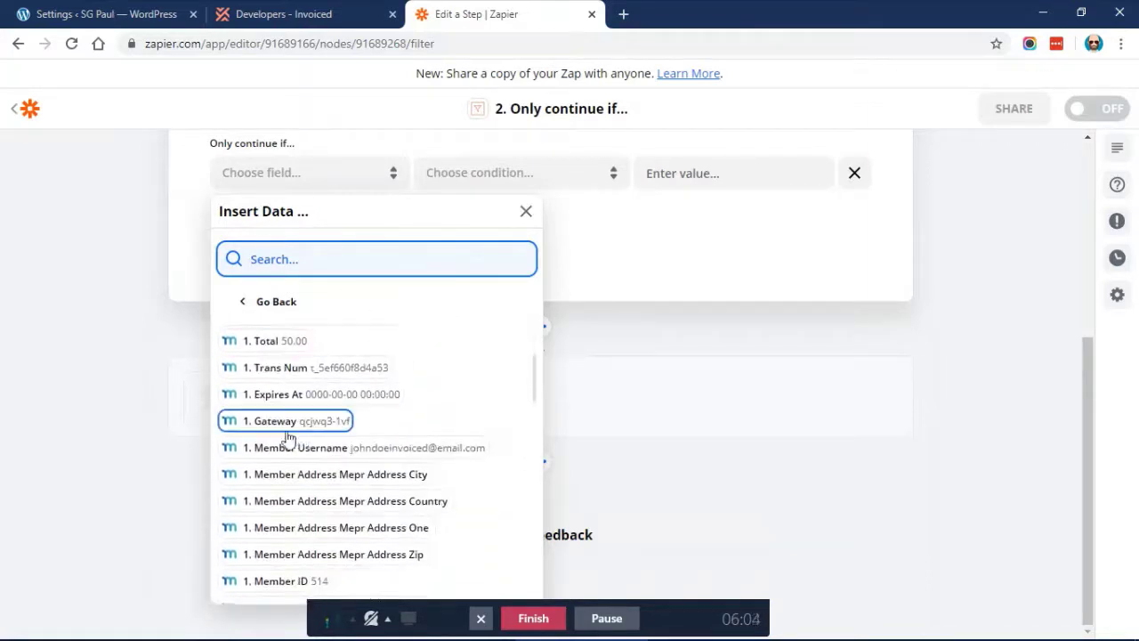
click(280, 425)
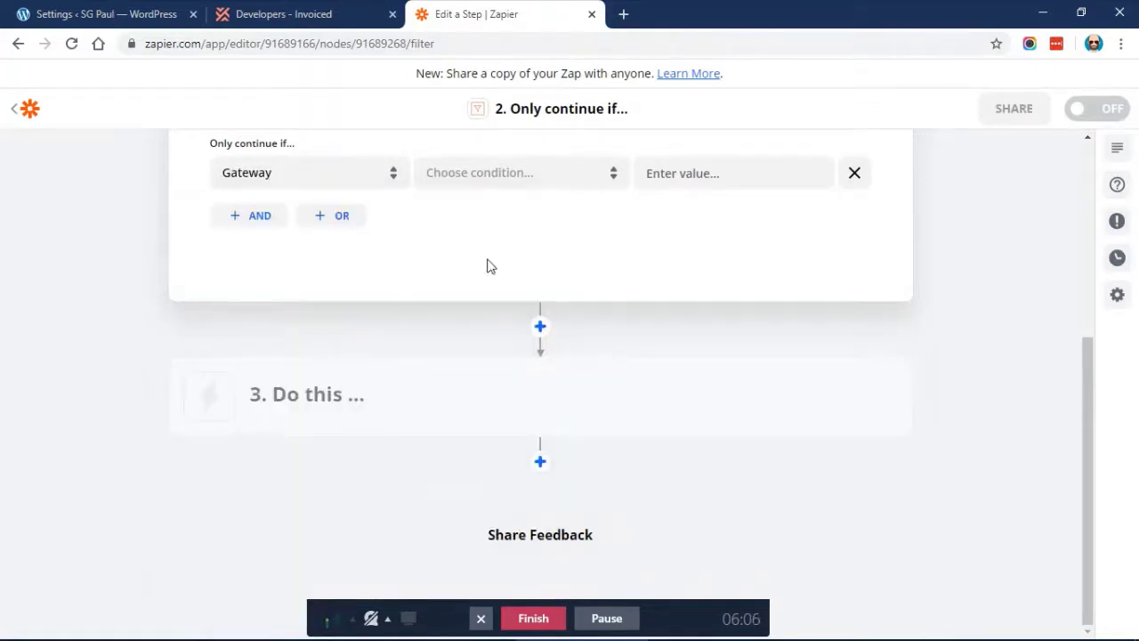
scroll(488, 266, up, 1)
Set the filter condition to (Text) Exactly matches with value qcjwq3-1vf
click(460, 269)
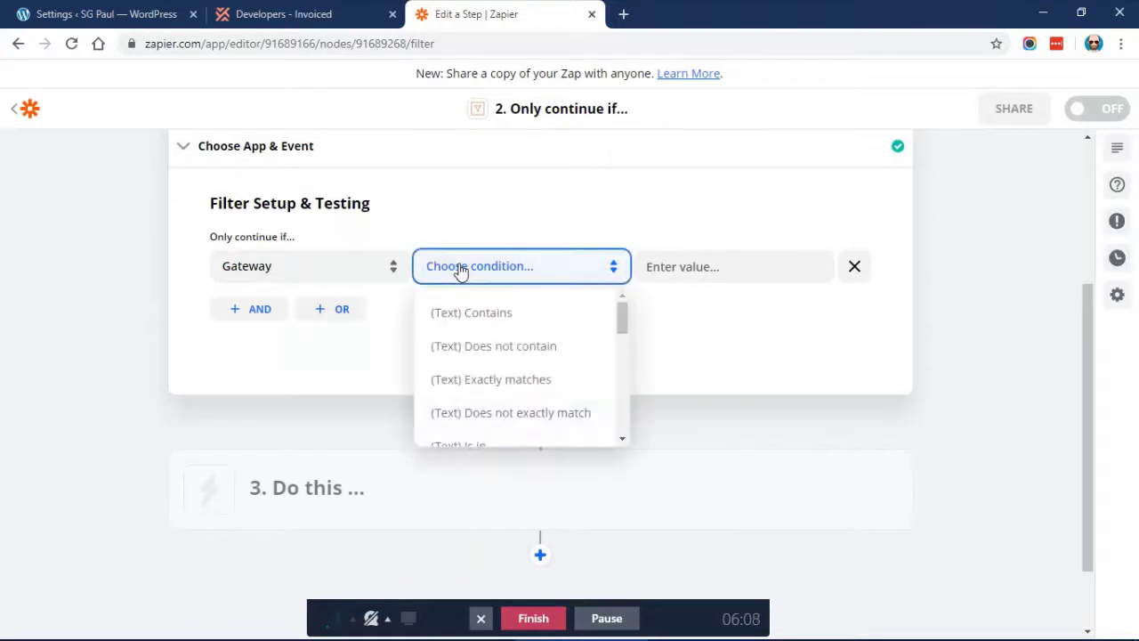
click(520, 384)
click(707, 262)
text(qcjwq3-1vr)
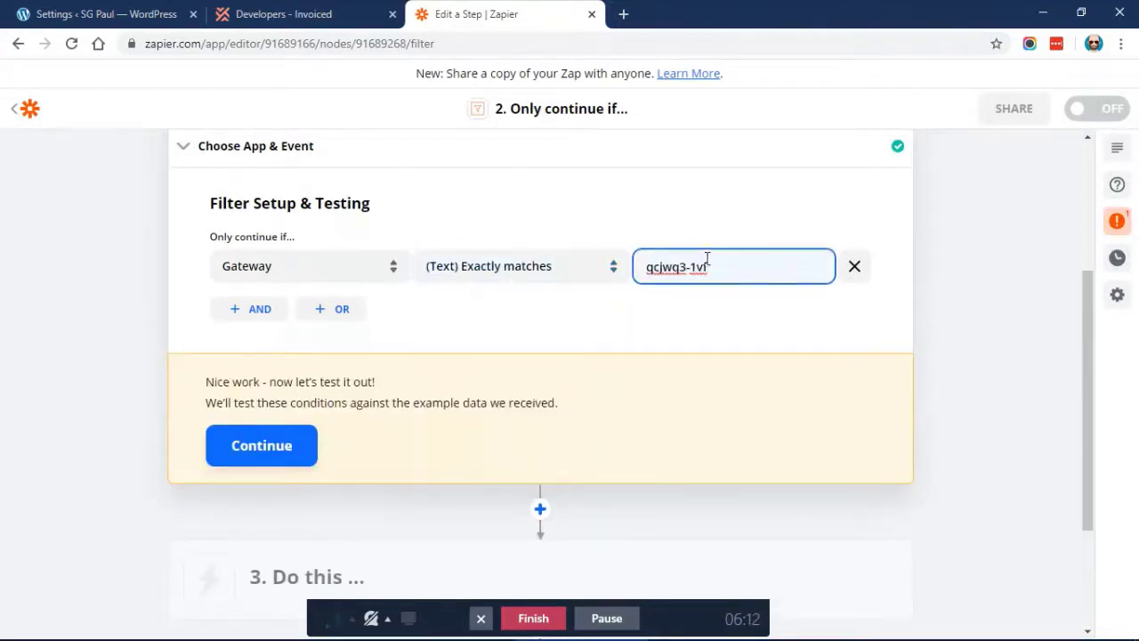
drag(647, 267, 724, 267)
click(726, 267)
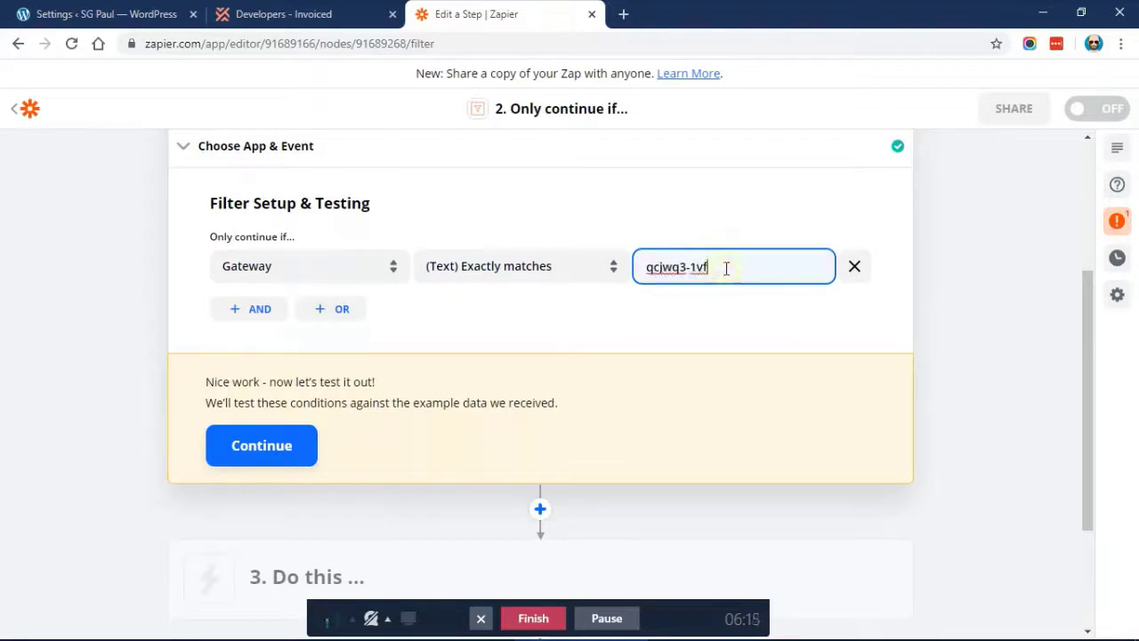
Test the filter and confirm the Zap would have continued
click(274, 459)
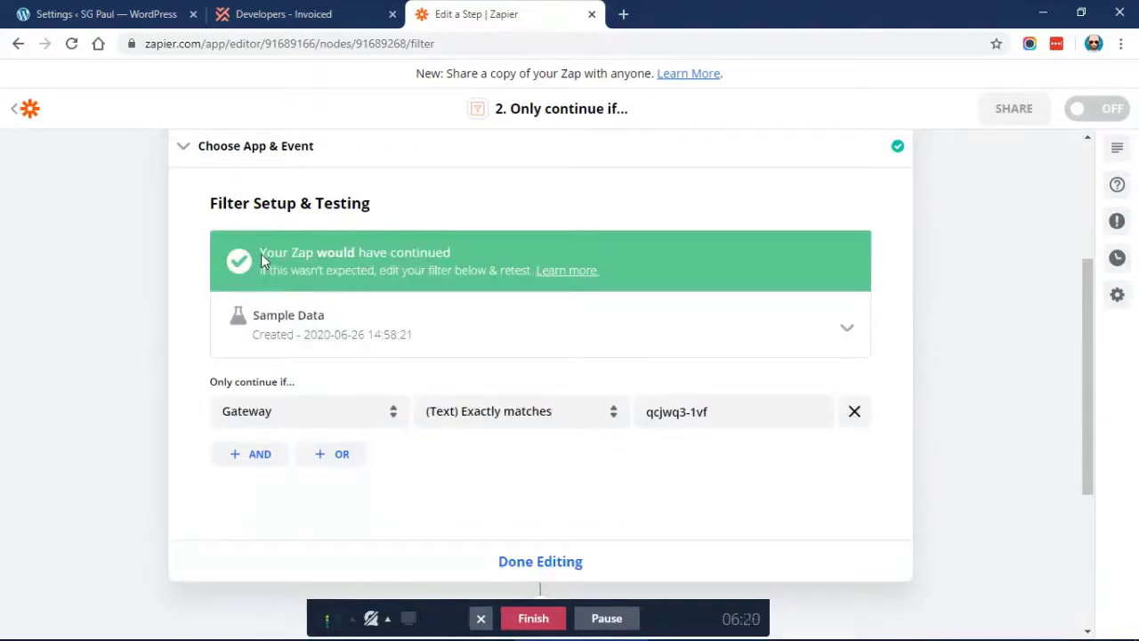
drag(263, 254, 466, 246)
click(467, 243)
scroll(170, 273, down, 1)
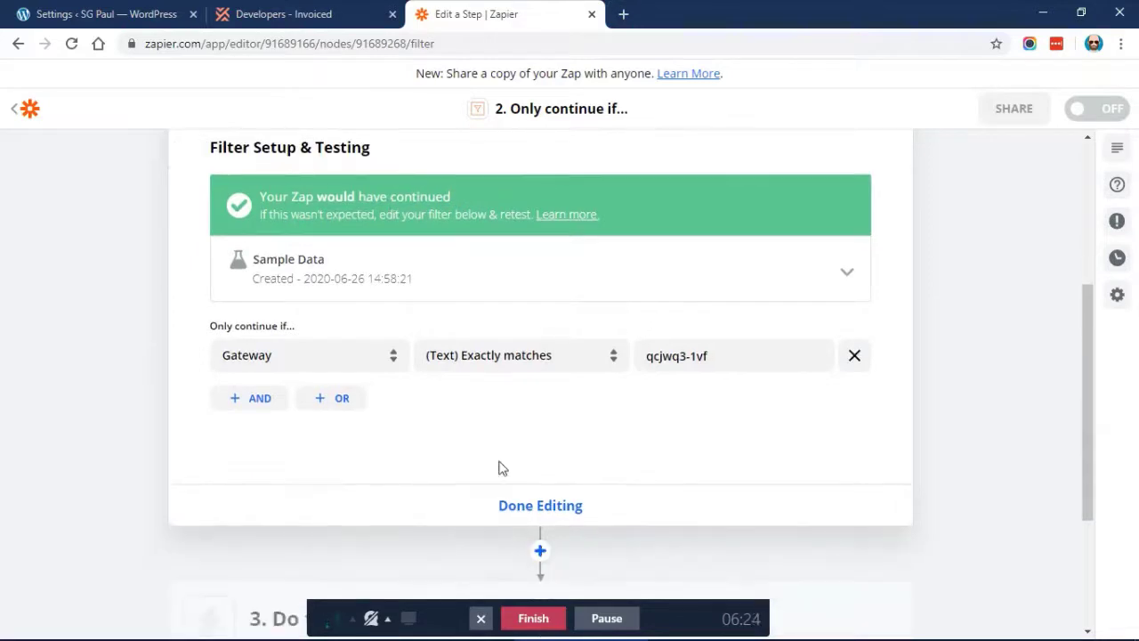
scroll(501, 467, down, 2)
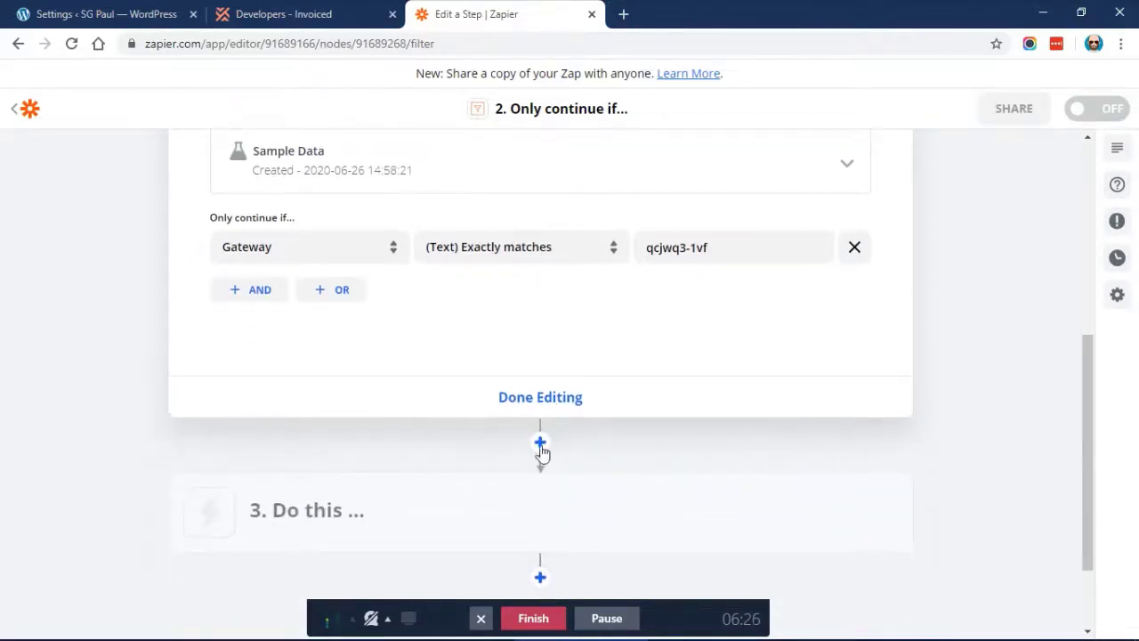
click(530, 399)
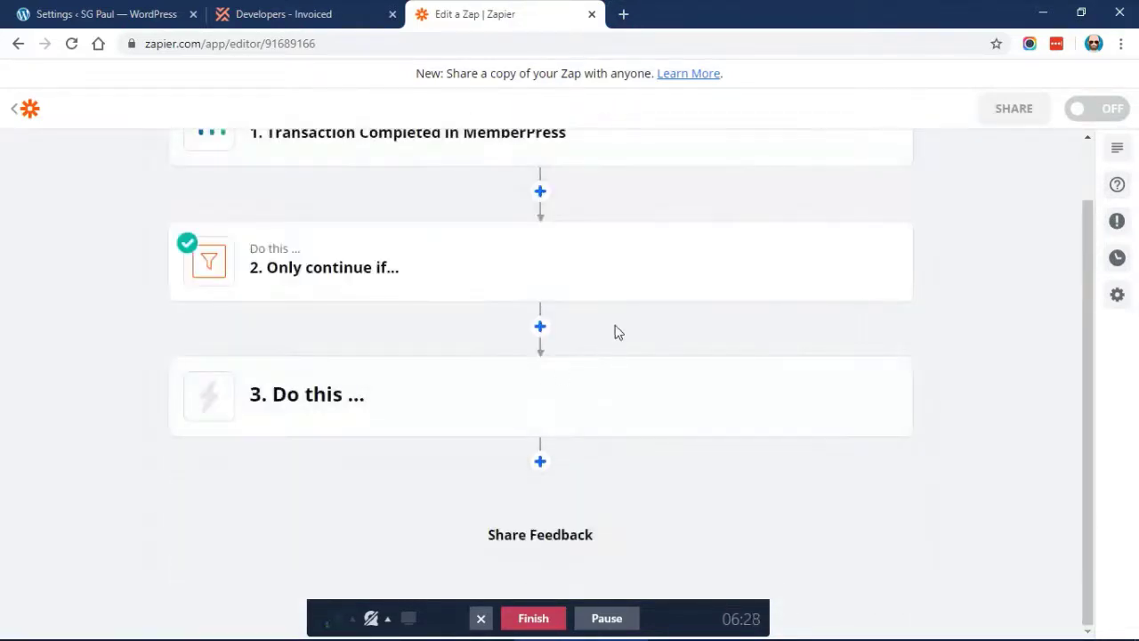
mouse_move(489, 400)
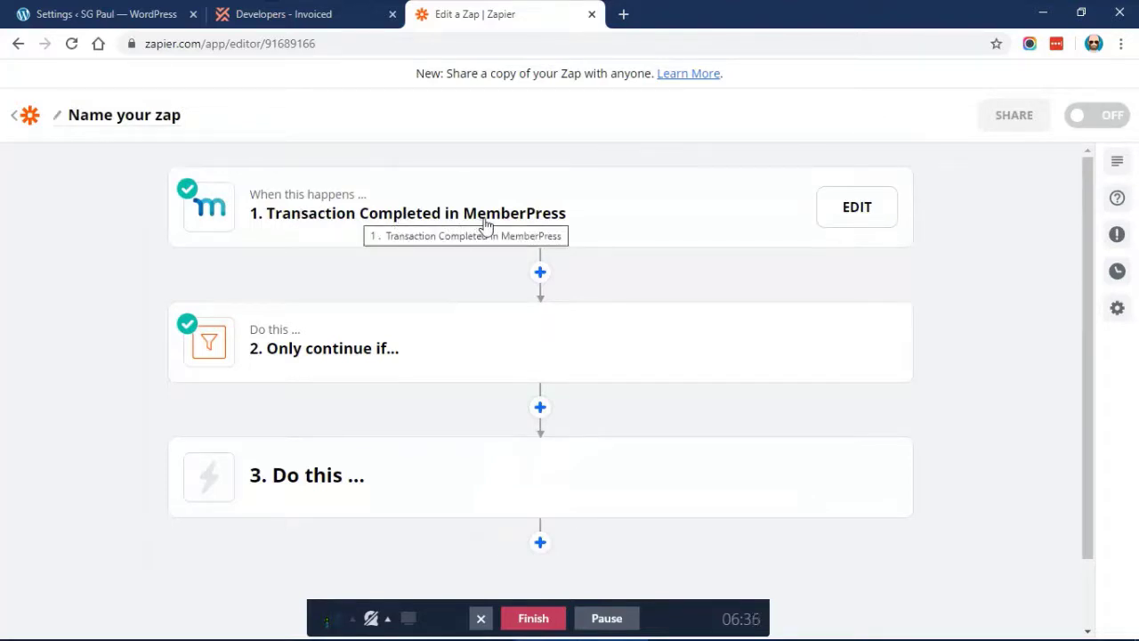
scroll(485, 225, down, 1)
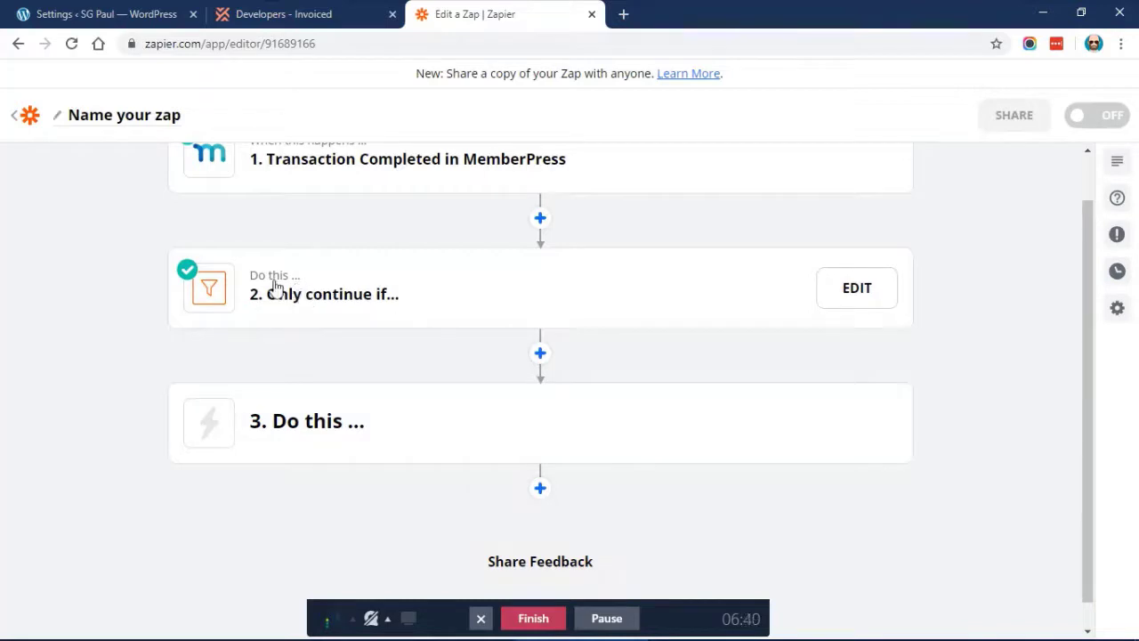
scroll(355, 279, down, 1)
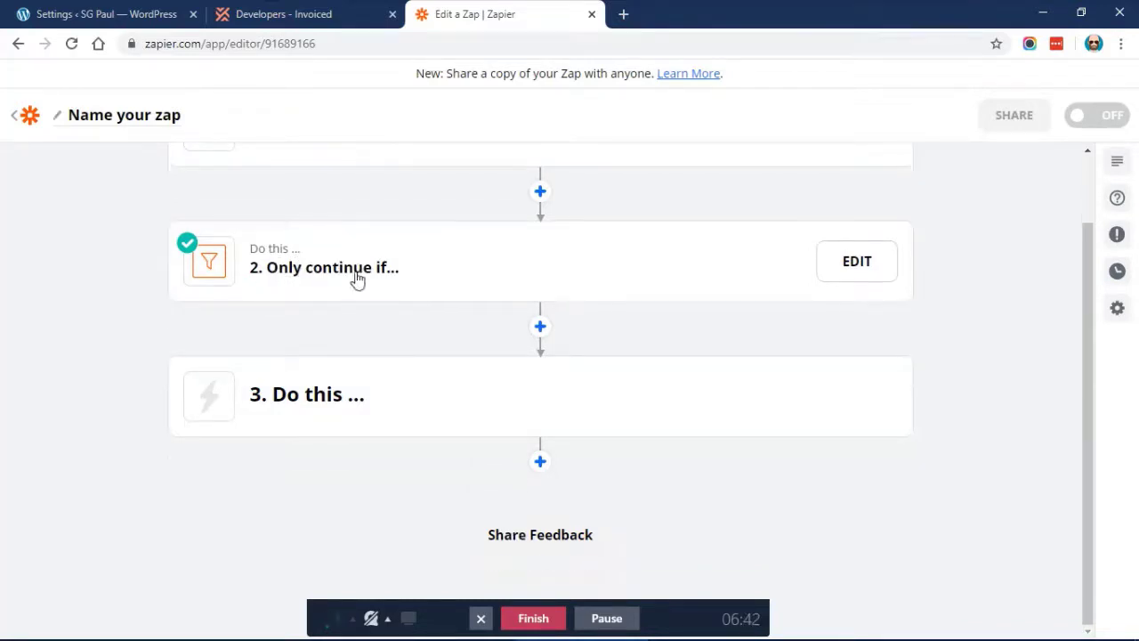
Set step 3 to Invoiced's Find or Create Customer action event and continue
click(338, 395)
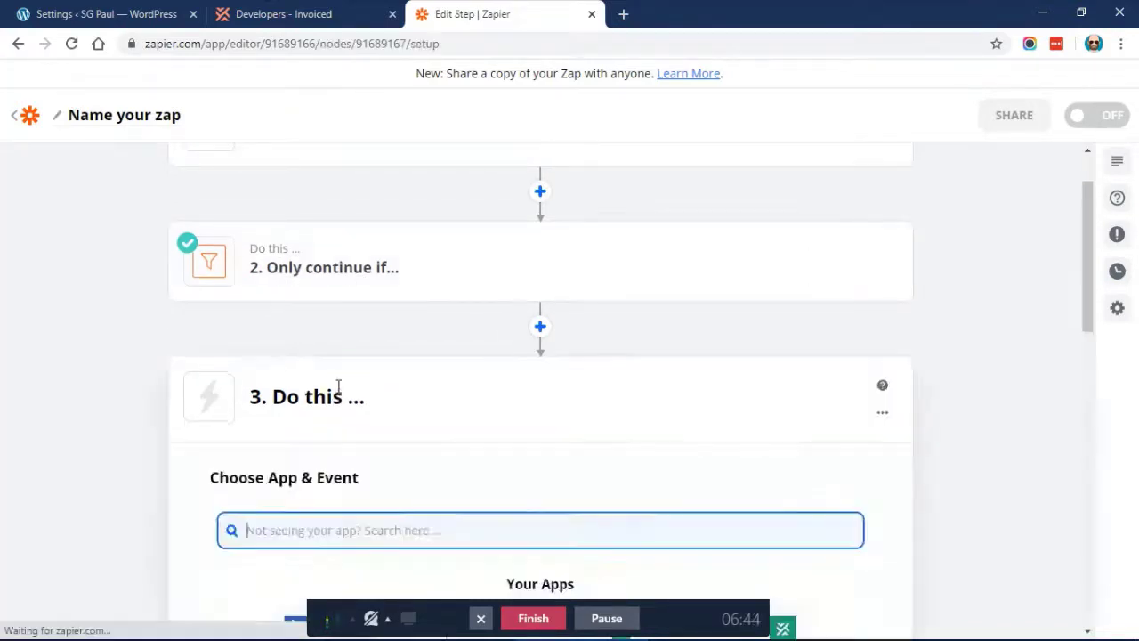
scroll(502, 336, down, 3)
scroll(475, 351, down, 1)
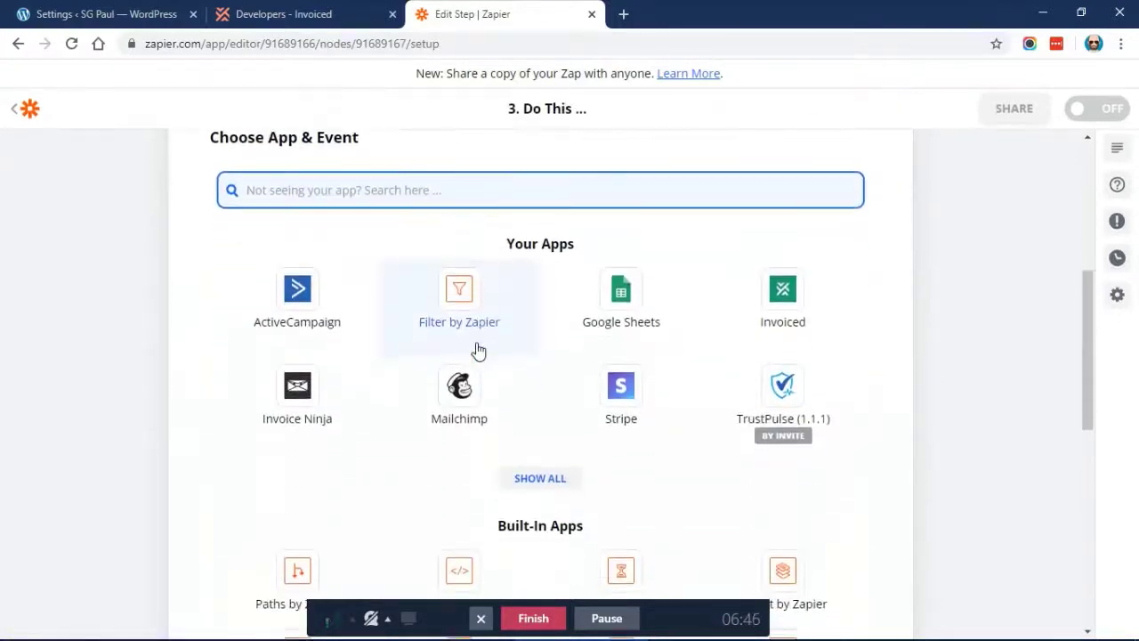
click(783, 302)
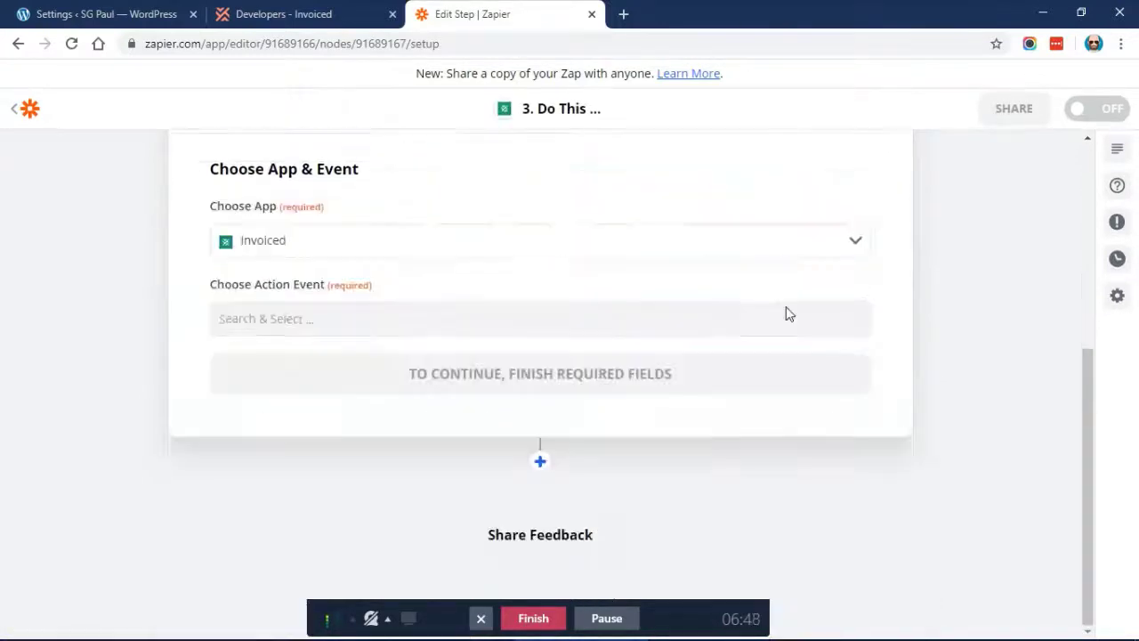
click(368, 310)
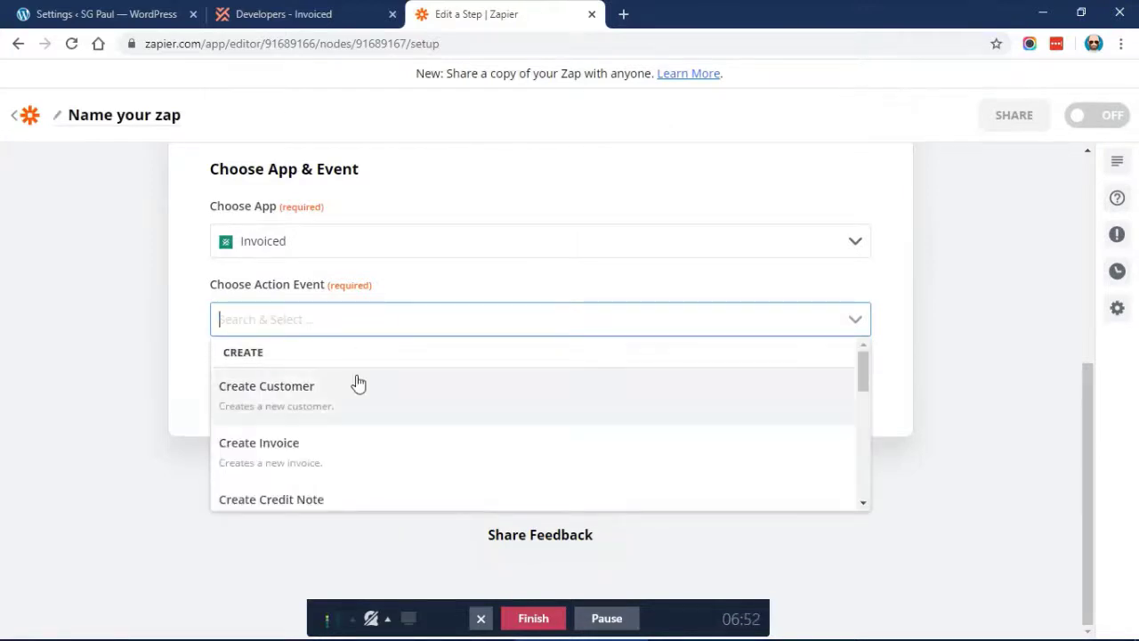
scroll(357, 383, down, 2)
scroll(357, 384, down, 3)
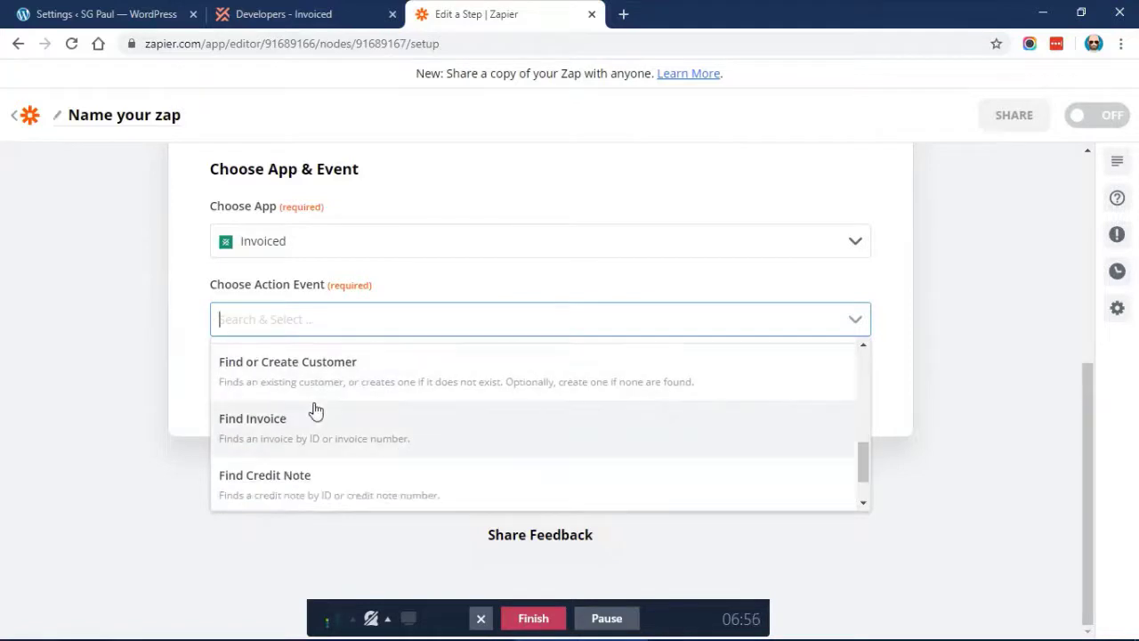
scroll(303, 407, up, 1)
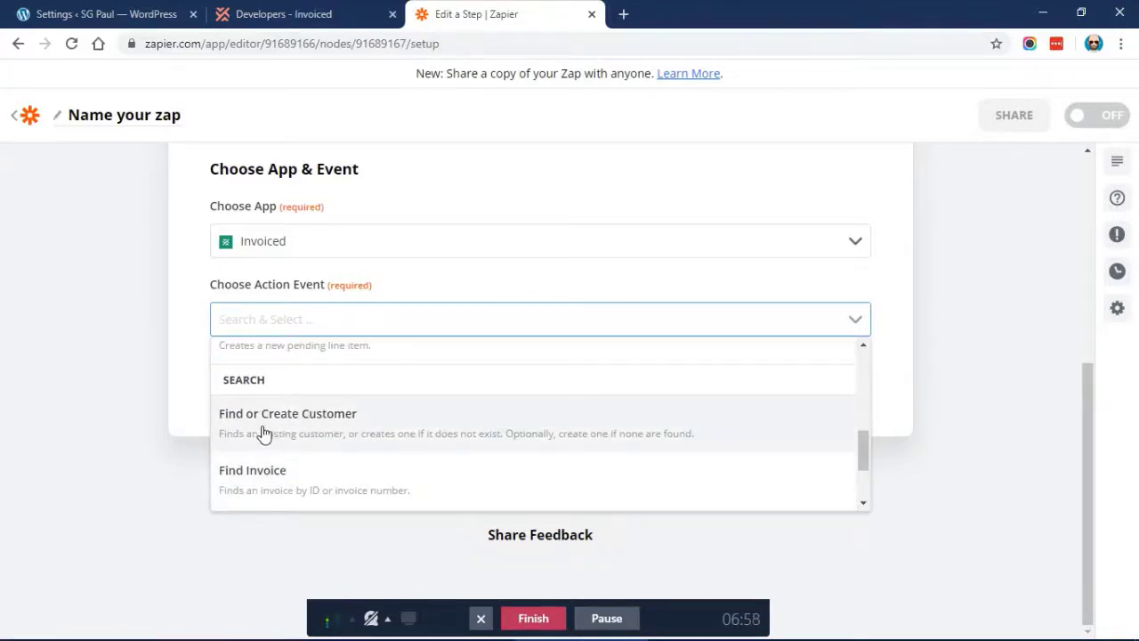
click(339, 418)
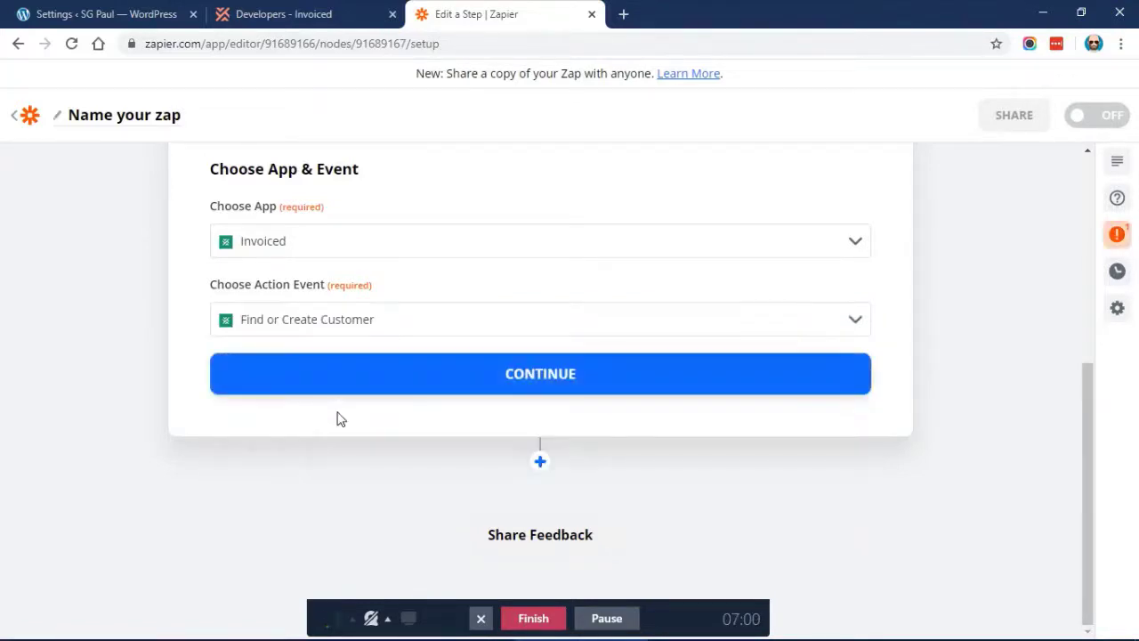
click(365, 374)
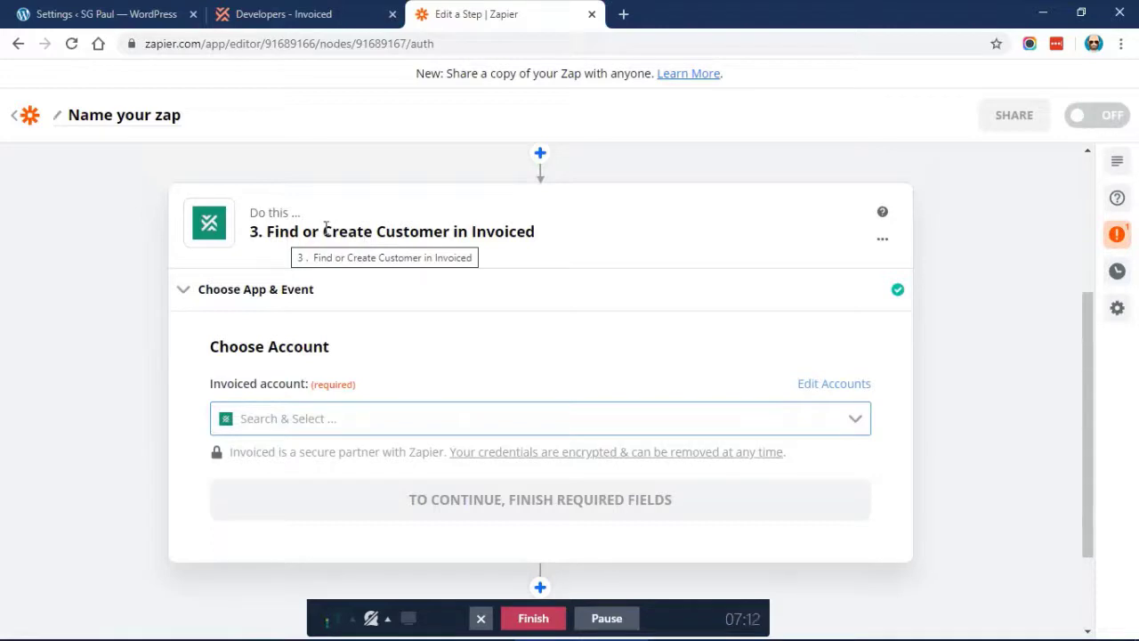
Shorten the step title to 'Find or Create Customer' by removing ' in Invoiced'
drag(322, 231, 524, 233)
click(448, 234)
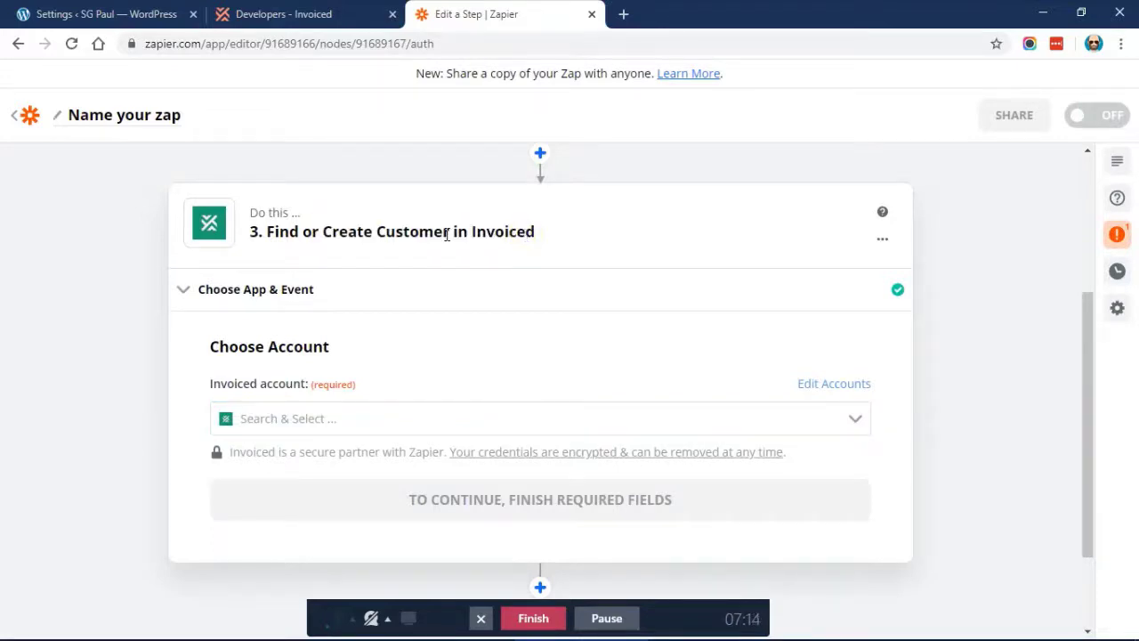
key(shift+End)
key(Delete)
scroll(436, 267, down, 1)
Connect the existing Invoiced Caseproof account and continue to the customer fields
click(368, 321)
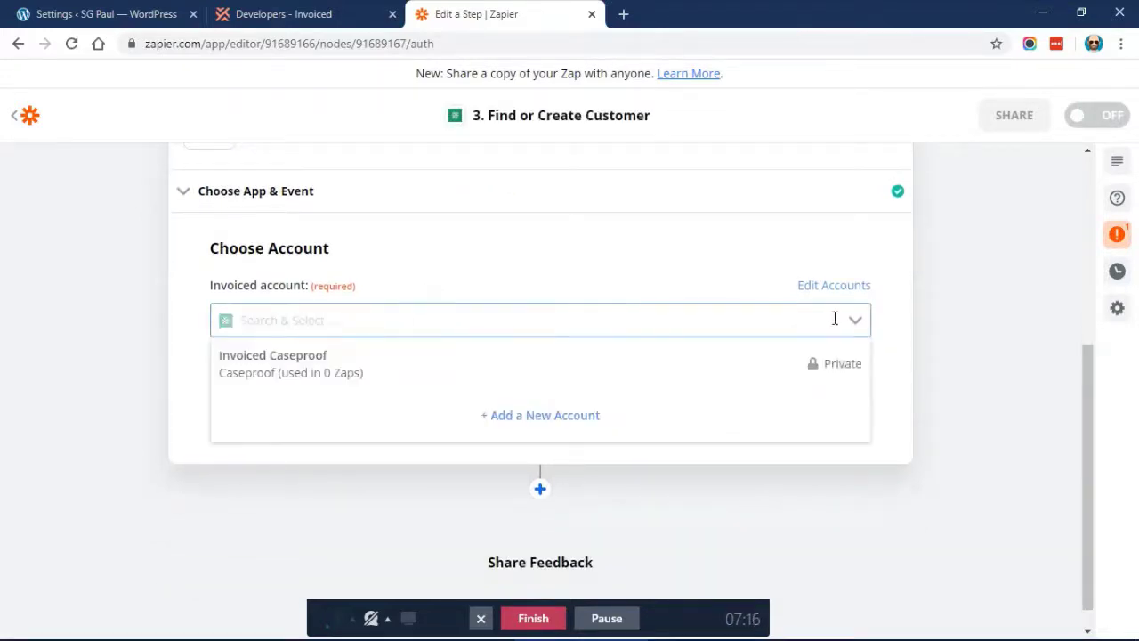
click(379, 372)
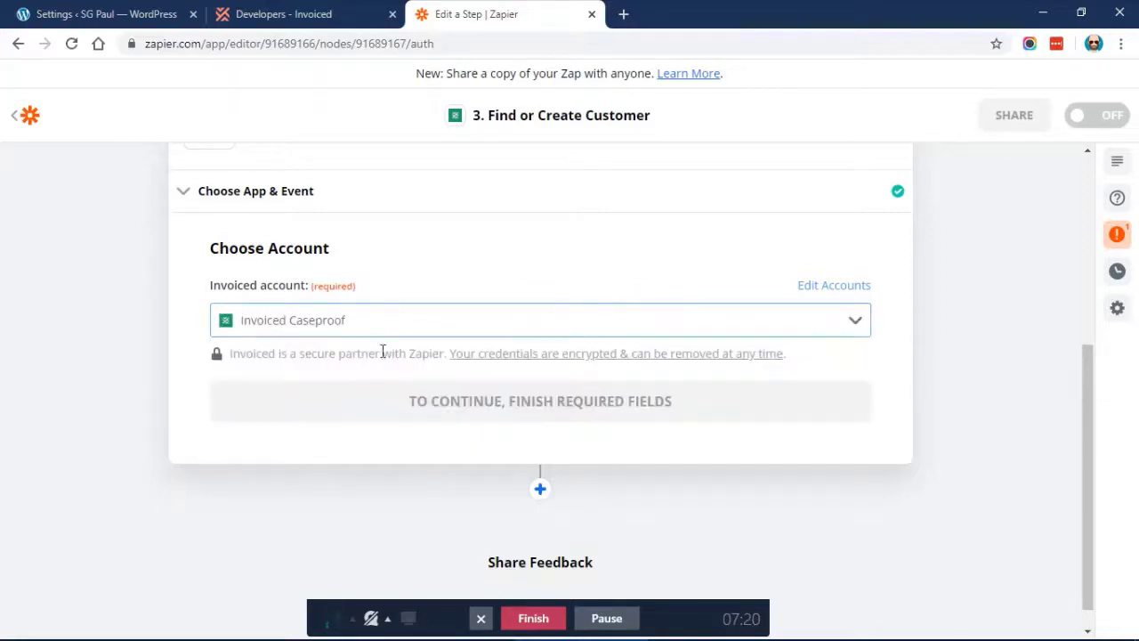
scroll(400, 295, down, 1)
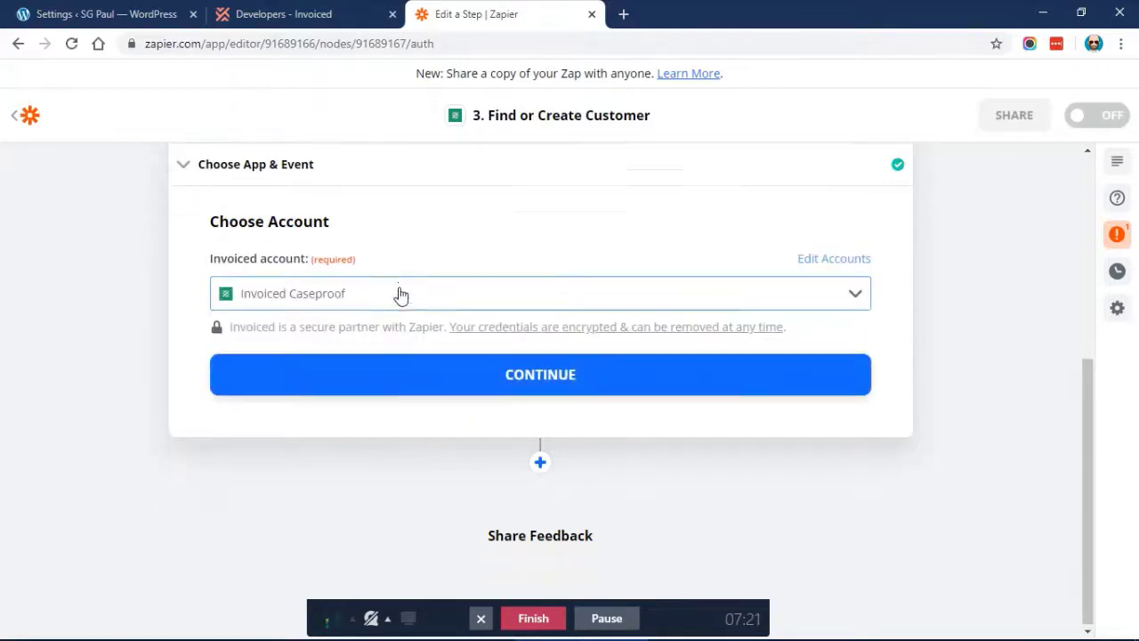
click(383, 385)
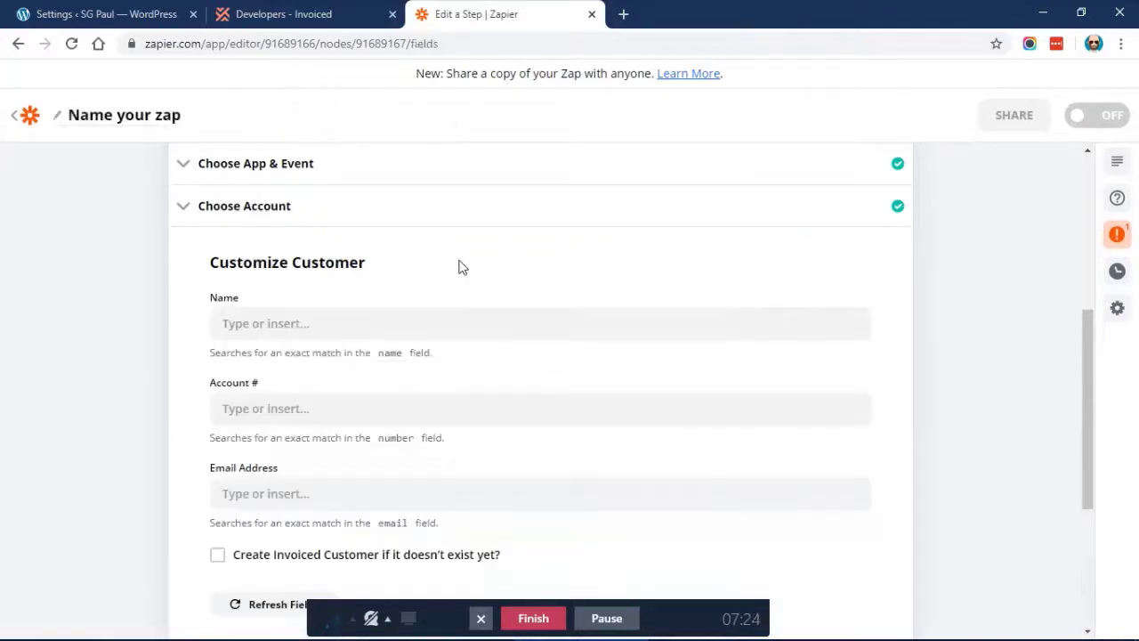
Map Email Address to Member Email from '1. Transaction Completed in MemberPress'
scroll(460, 267, down, 1)
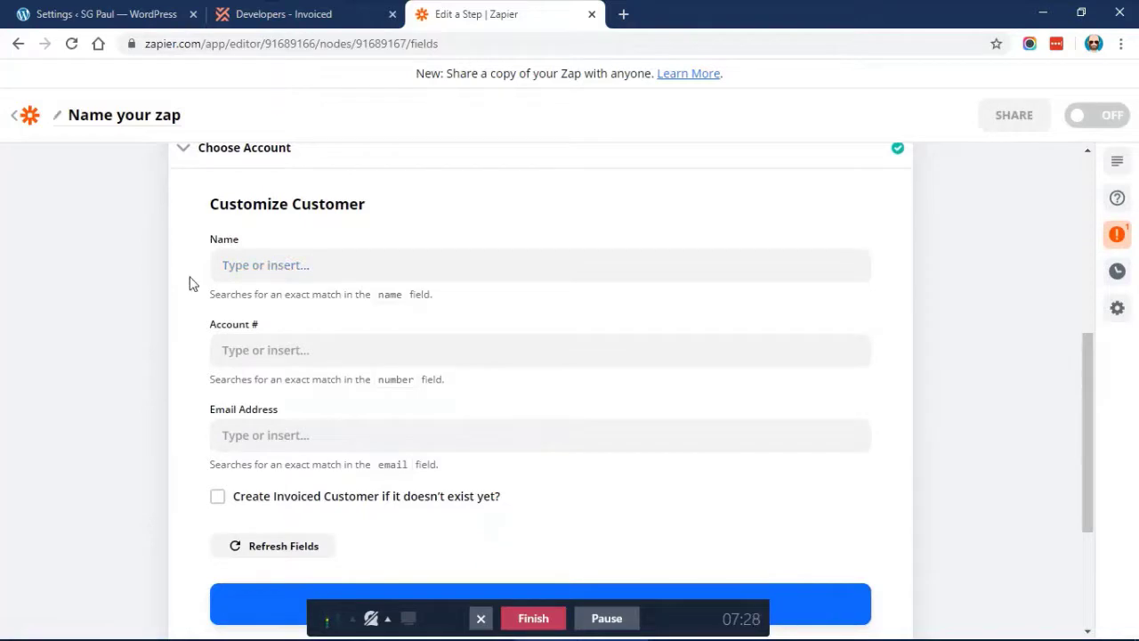
scroll(191, 282, down, 1)
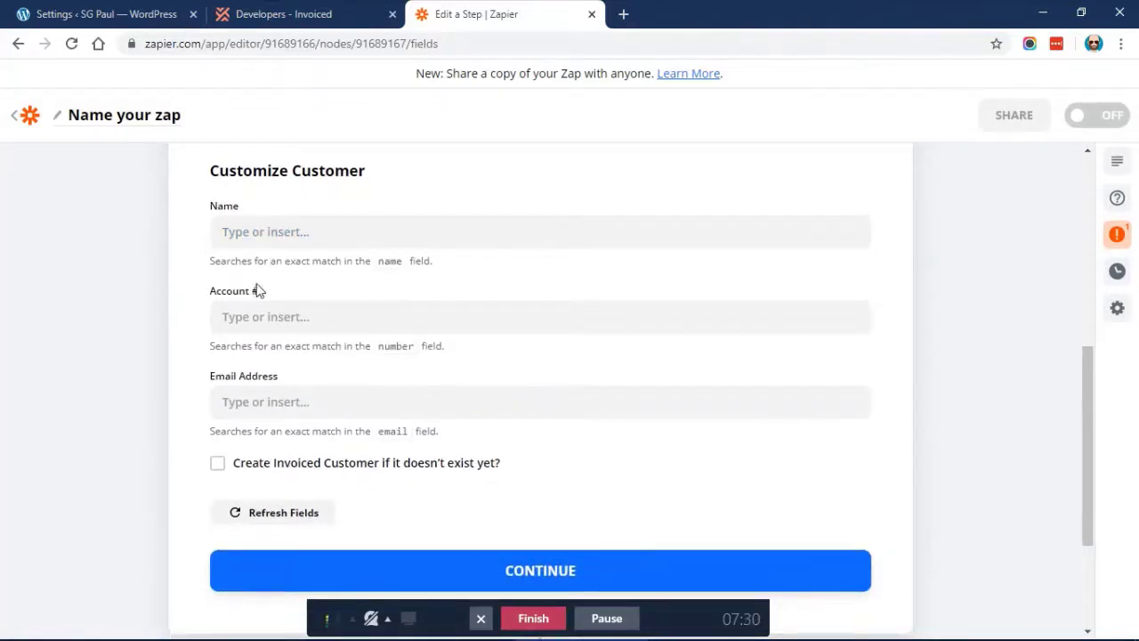
scroll(198, 339, down, 1)
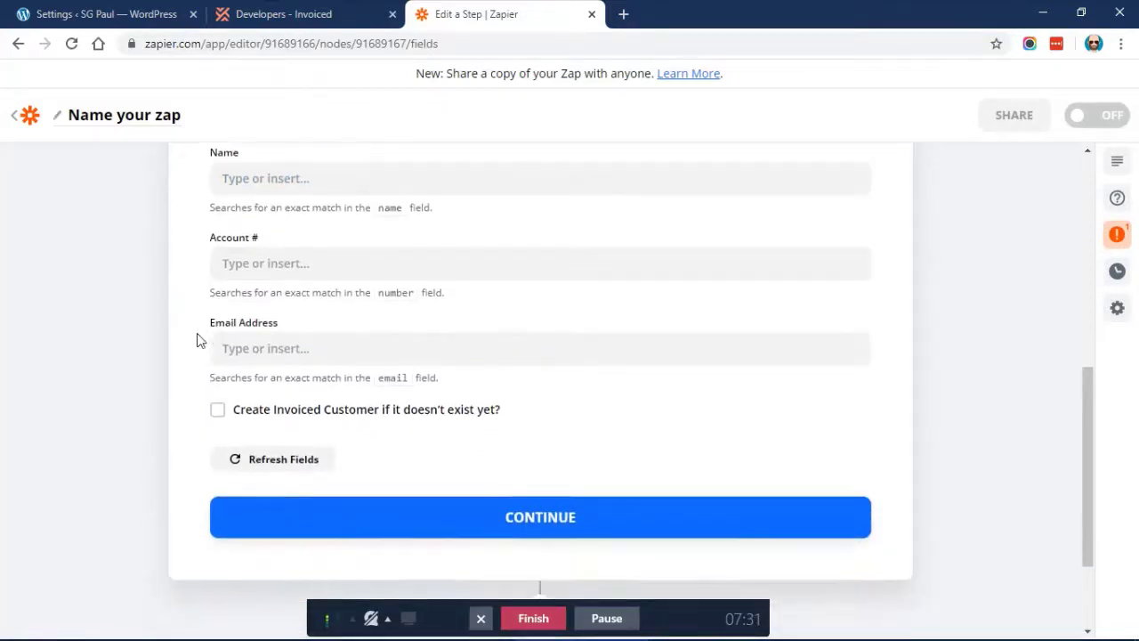
click(286, 350)
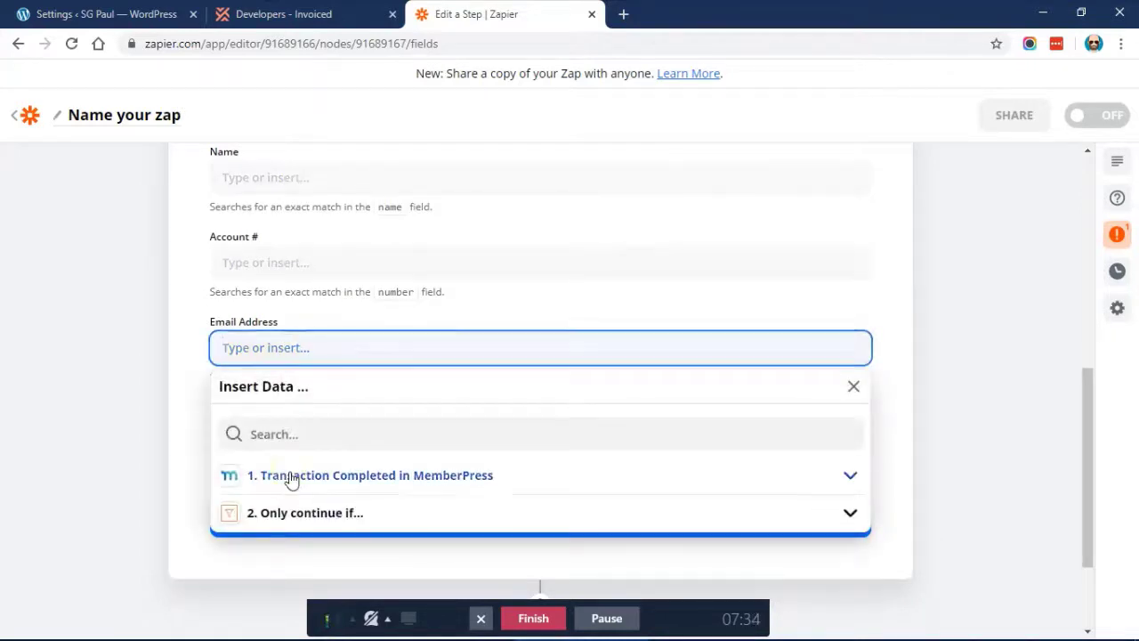
click(363, 476)
scroll(338, 347, down, 2)
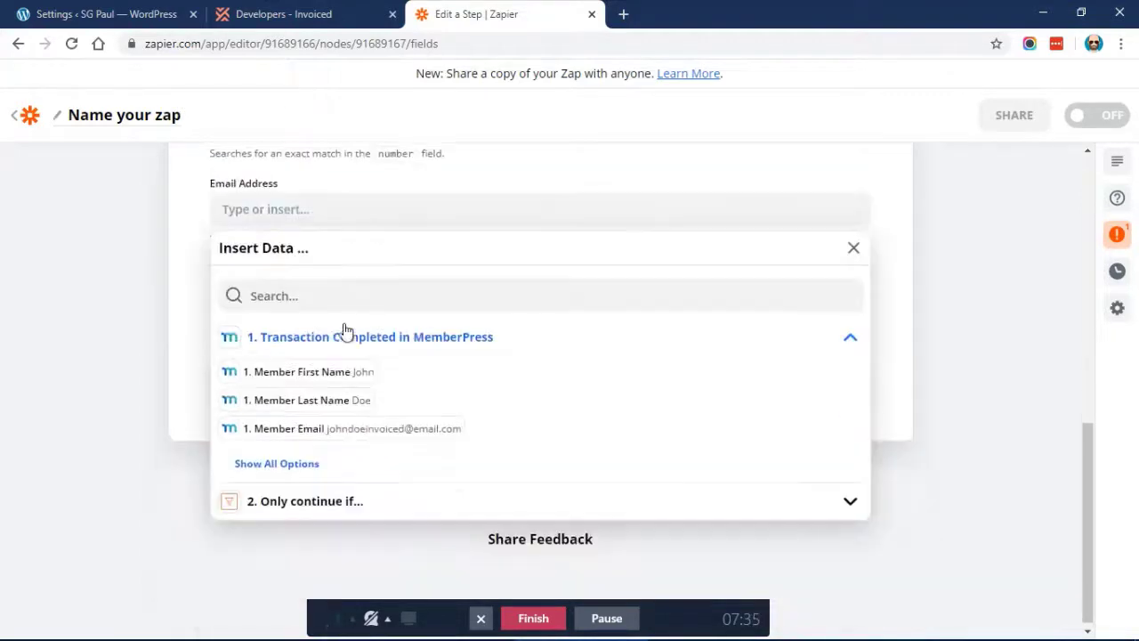
click(348, 428)
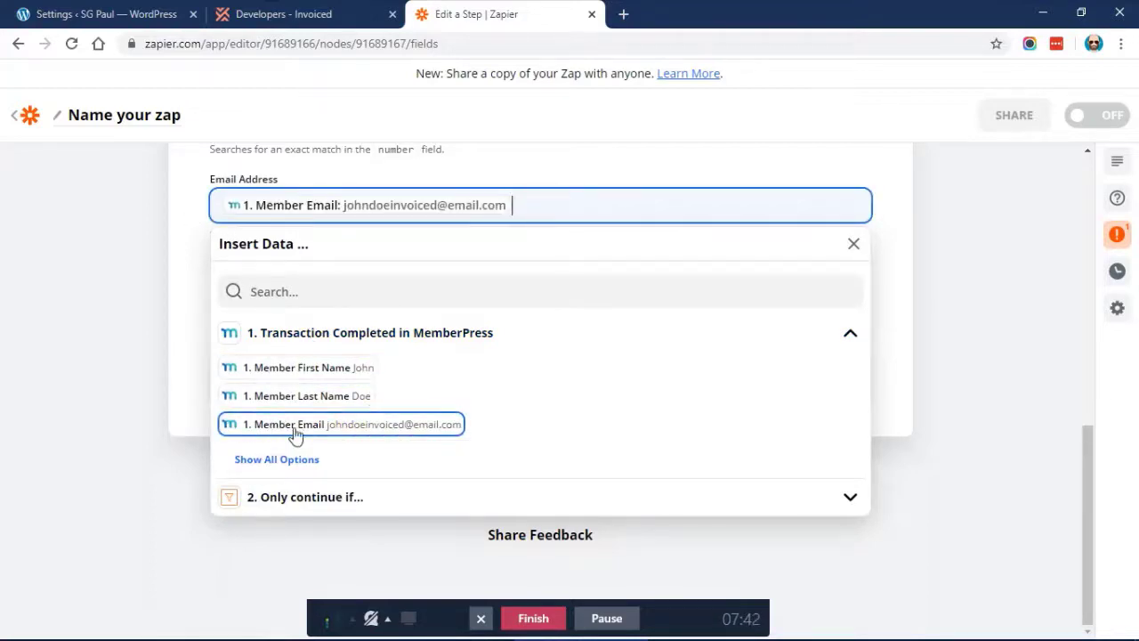
click(190, 296)
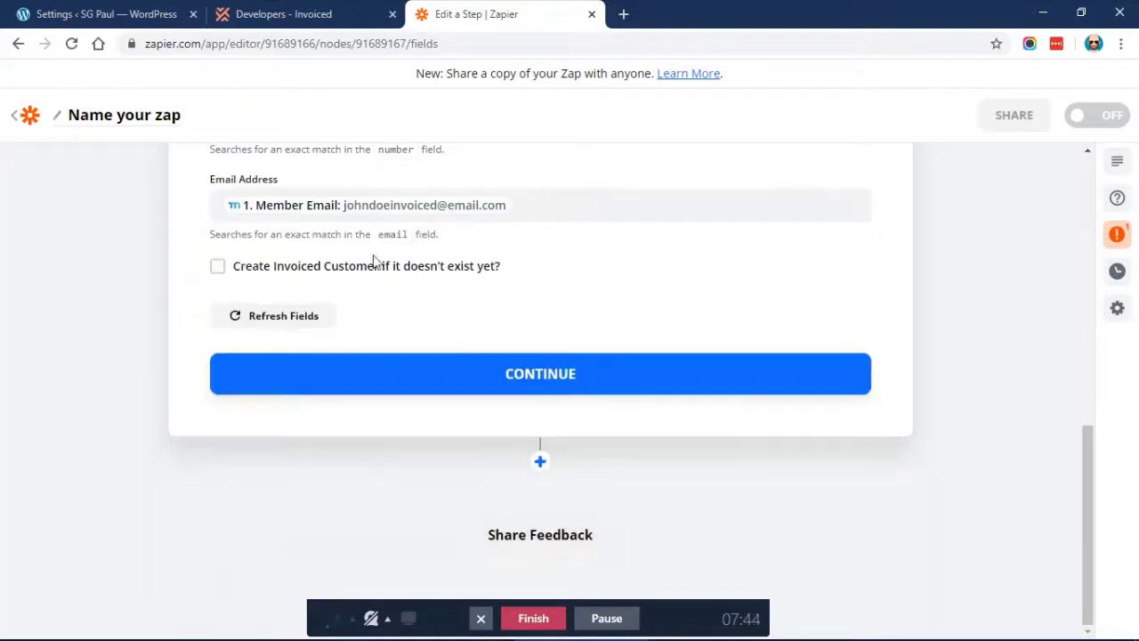
Allow a missing customer to be created in Invoiced
click(257, 272)
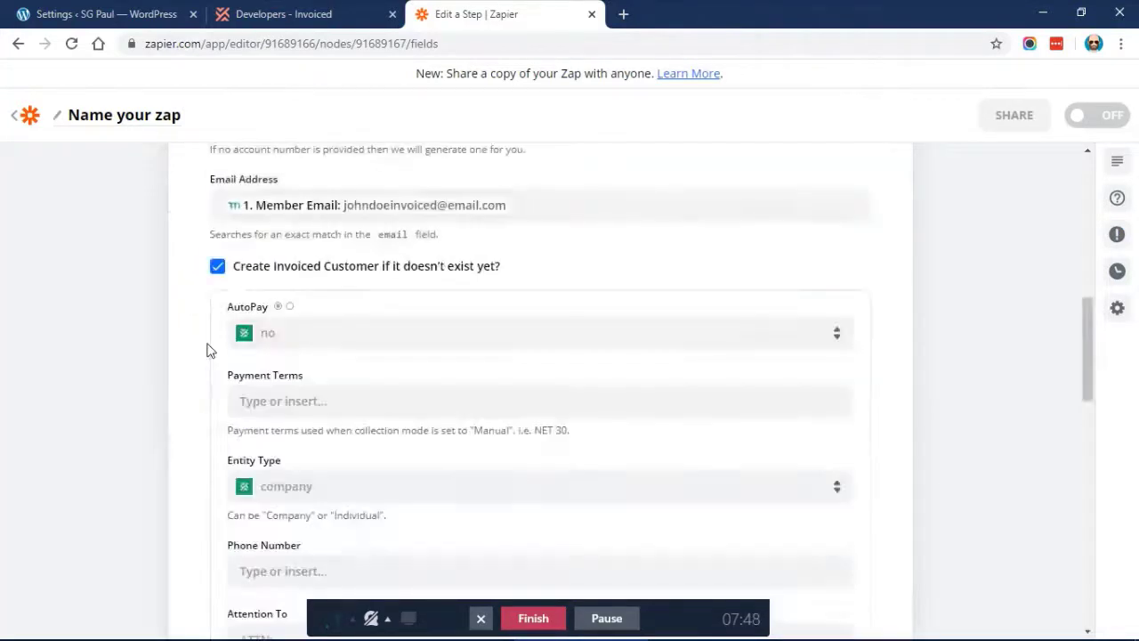
scroll(207, 349, up, 2)
scroll(207, 351, down, 2)
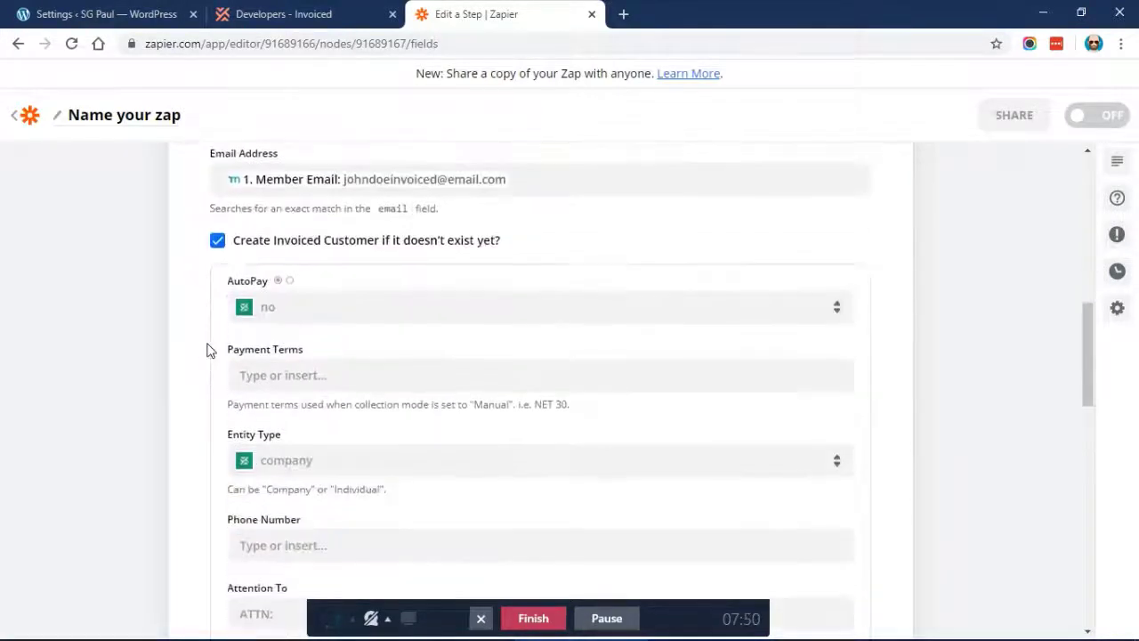
scroll(180, 326, up, 3)
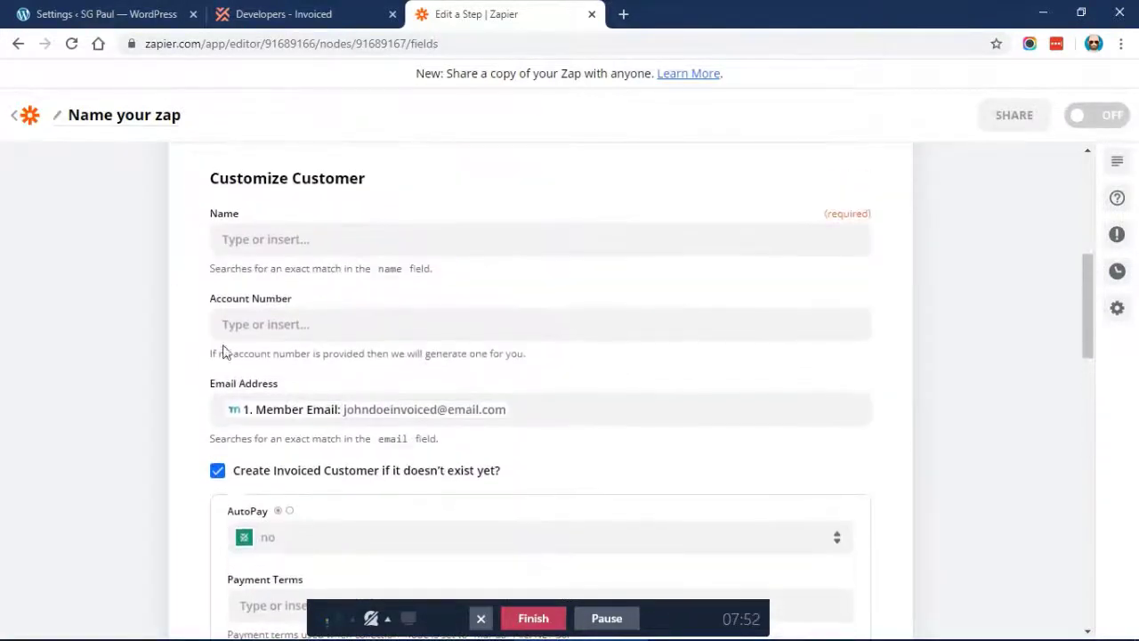
scroll(184, 357, down, 3)
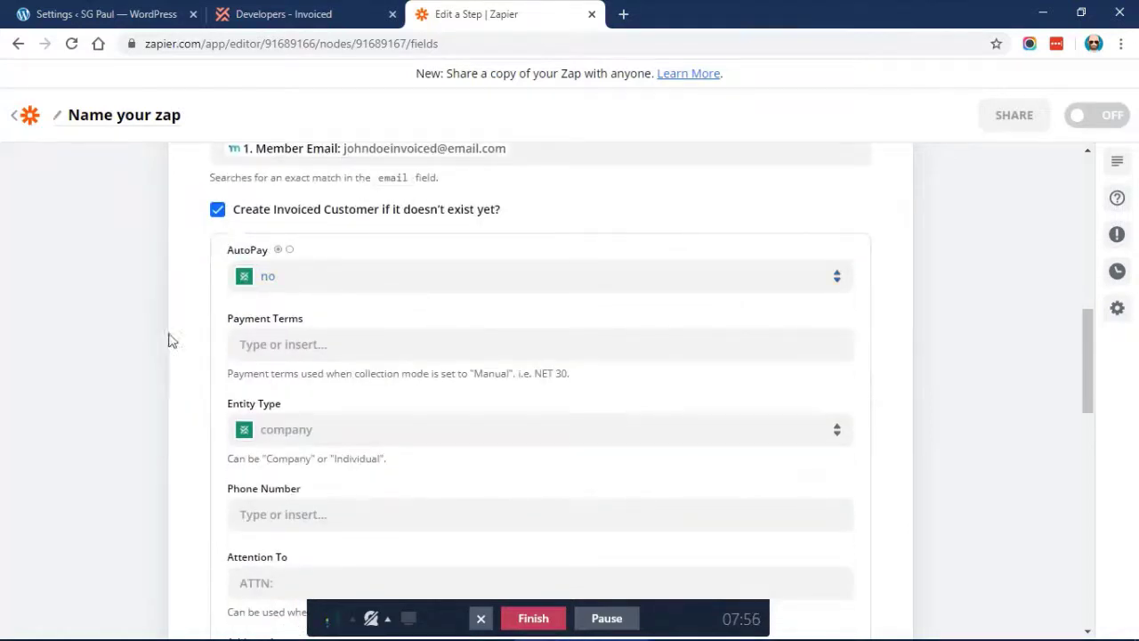
scroll(218, 347, down, 1)
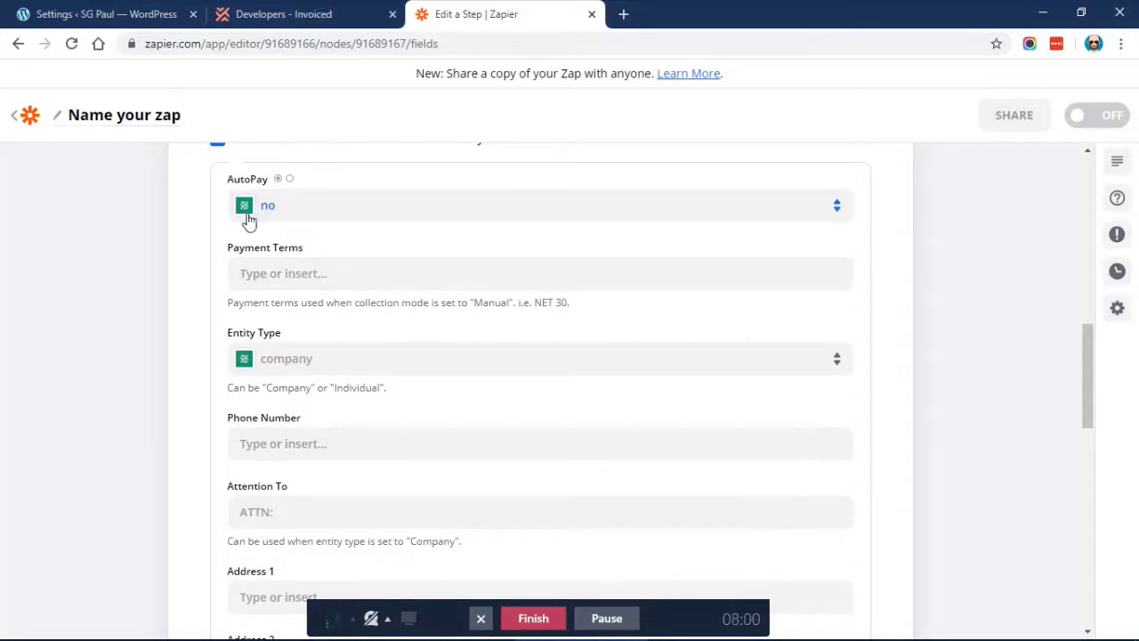
scroll(188, 223, down, 1)
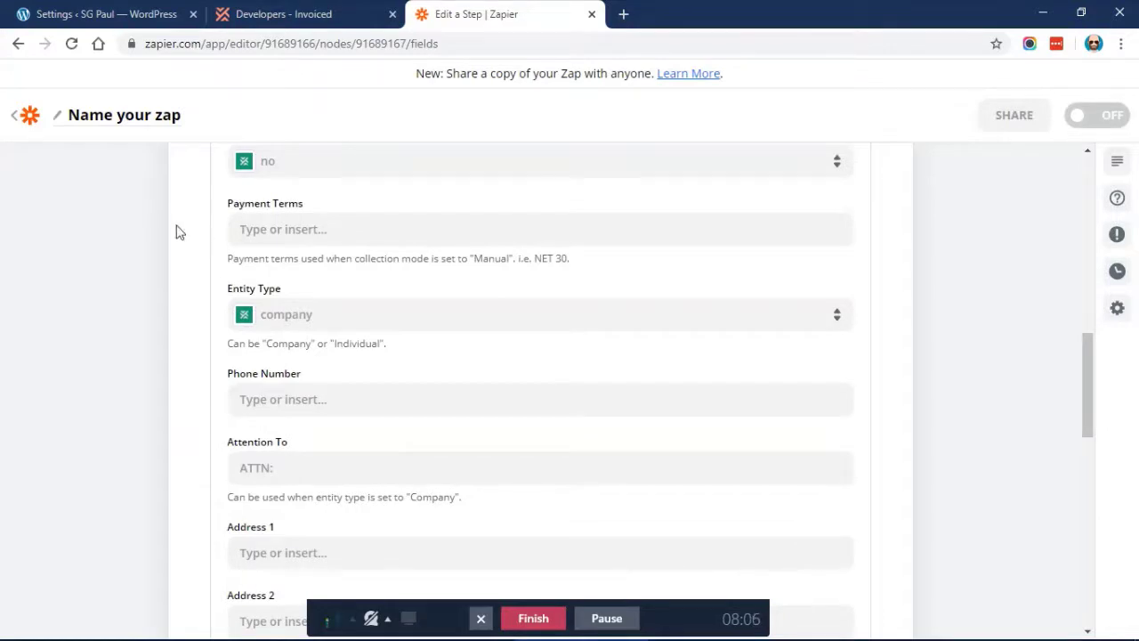
Enter 'Puew' in the Payment Terms field
click(301, 229)
text(P)
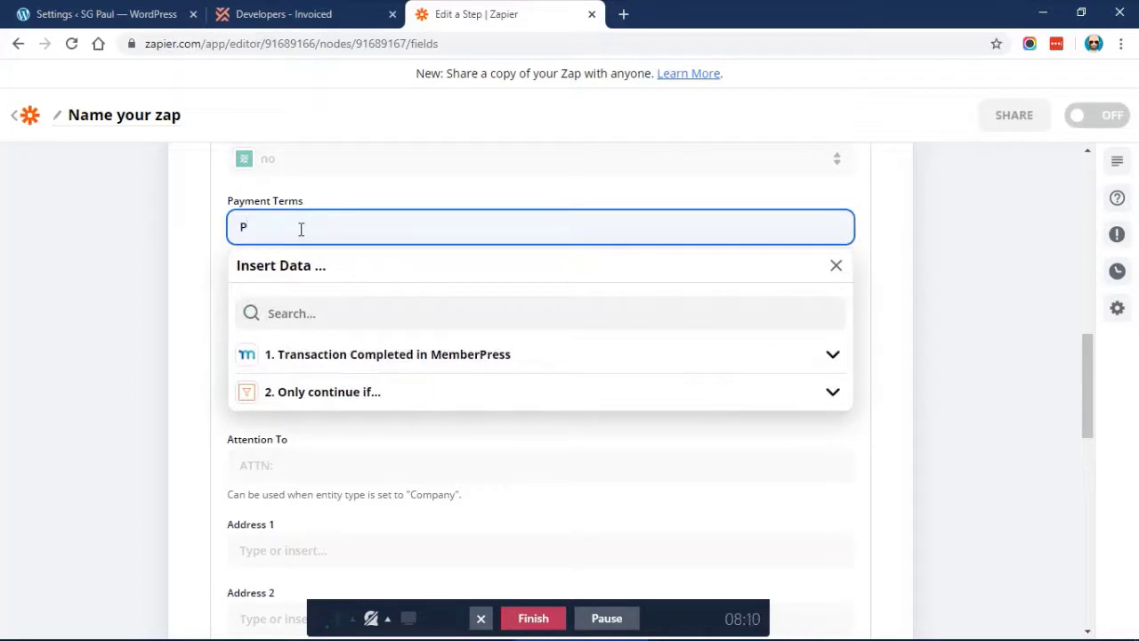
text(uew)
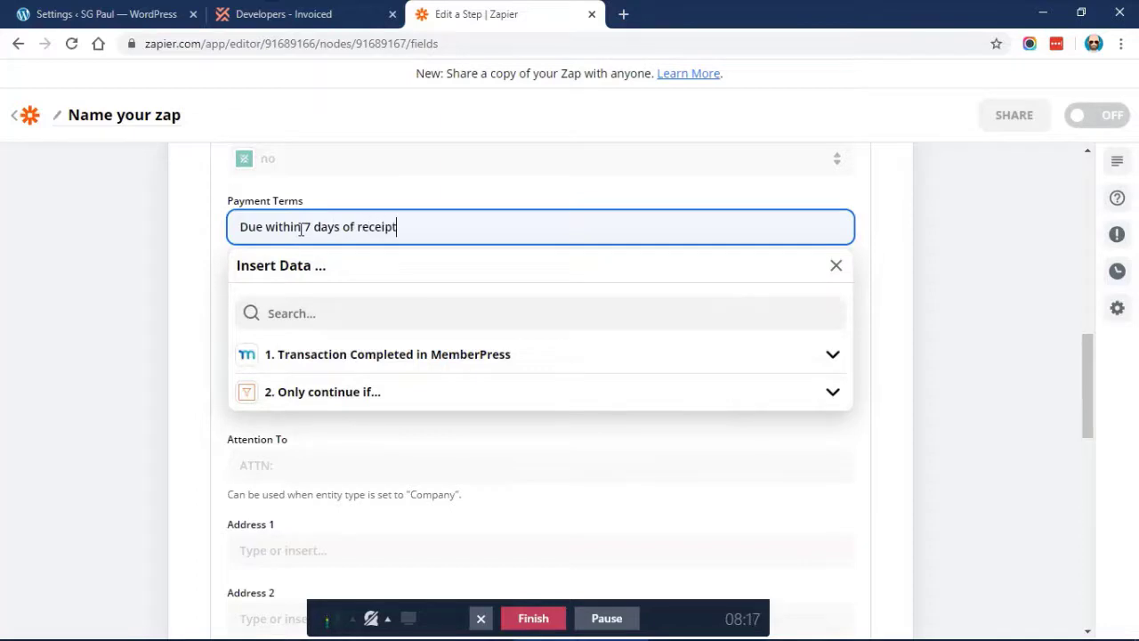
click(190, 221)
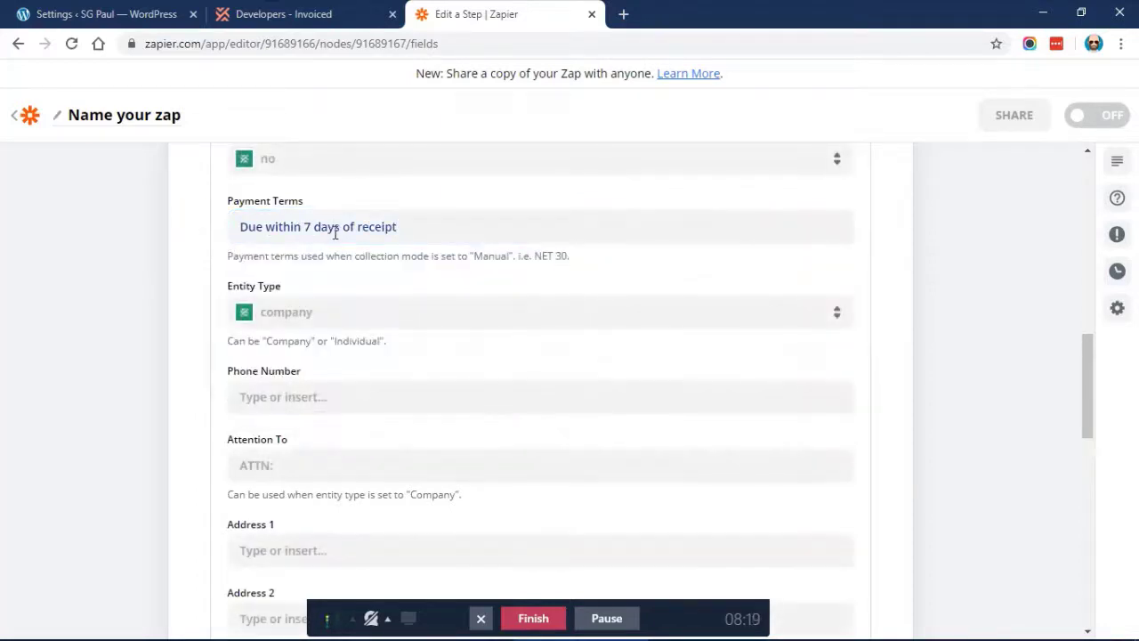
Set Entity Type to Individual
scroll(204, 224, down, 1)
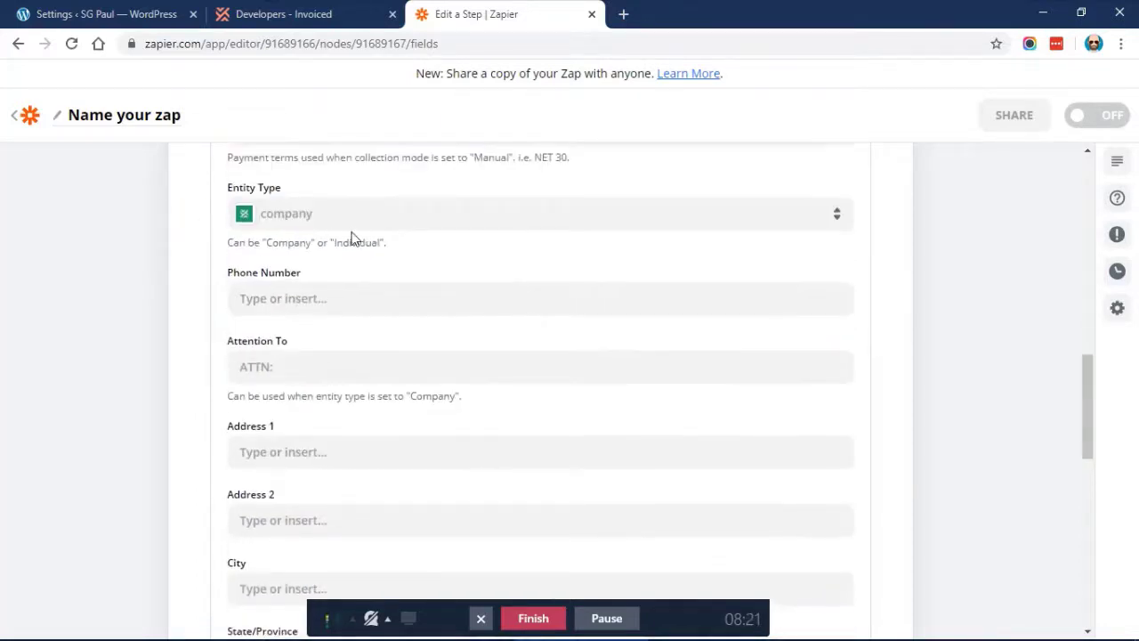
click(289, 219)
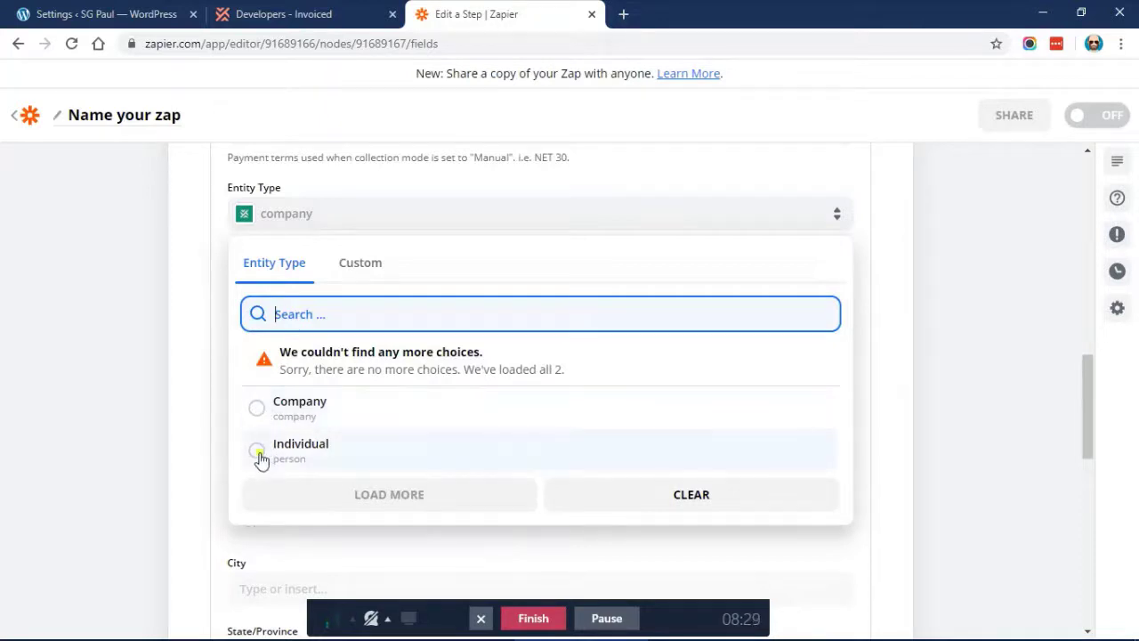
click(259, 456)
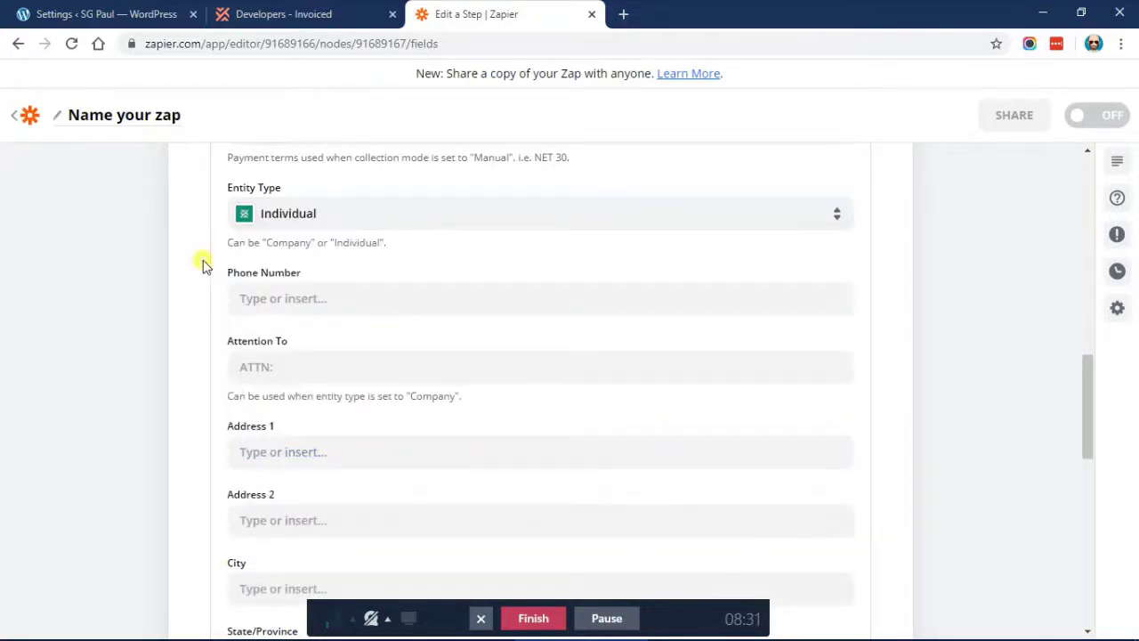
scroll(201, 261, down, 1)
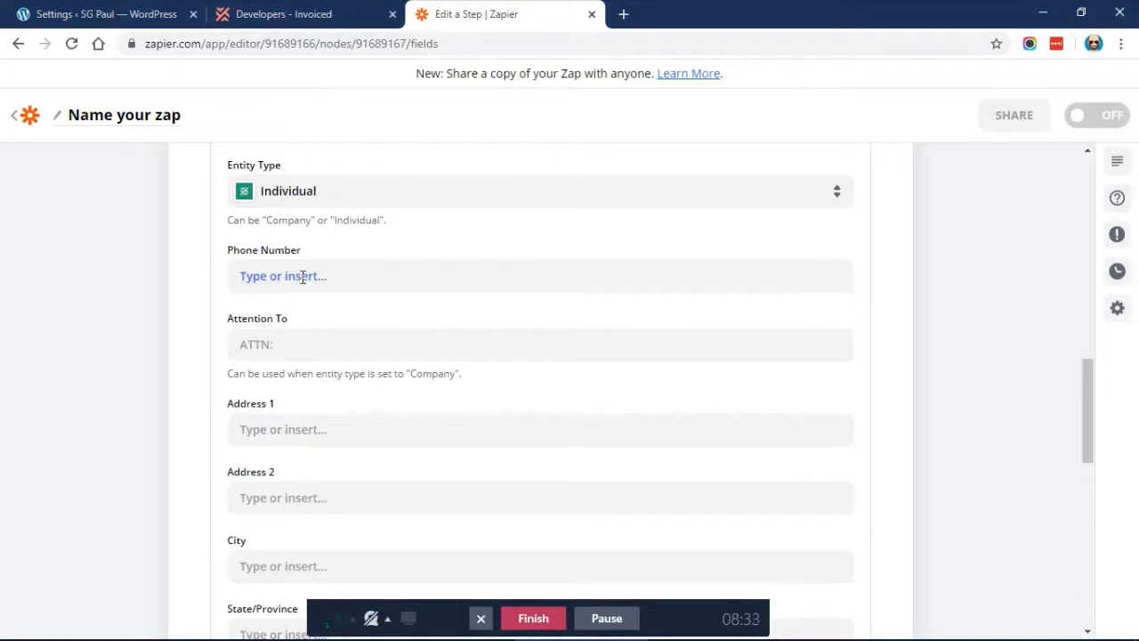
scroll(183, 260, down, 4)
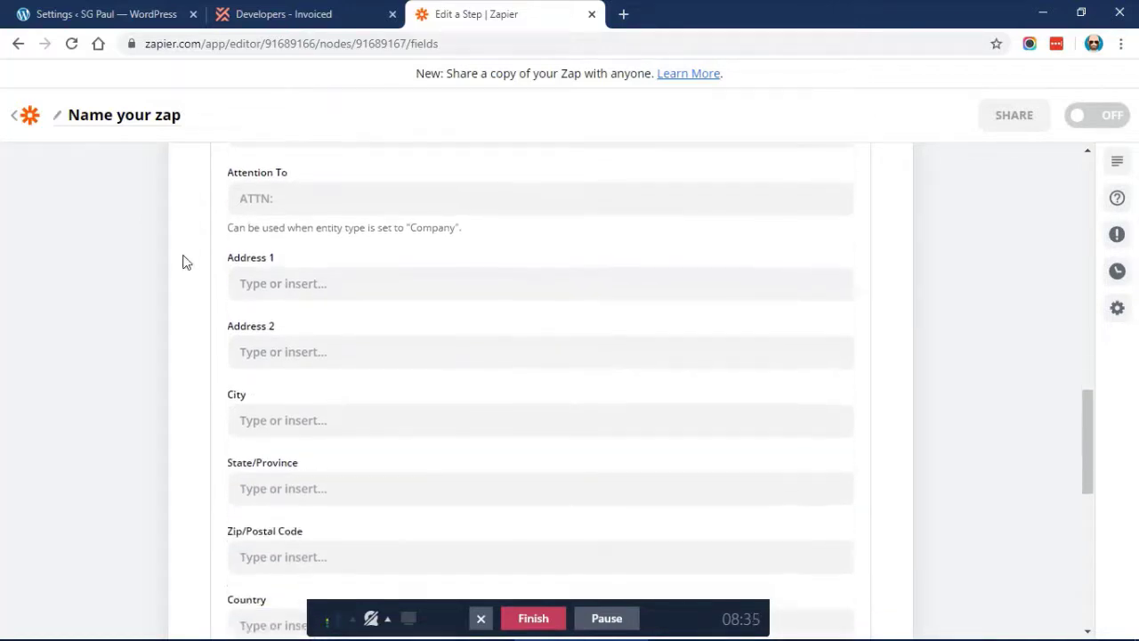
scroll(184, 261, down, 4)
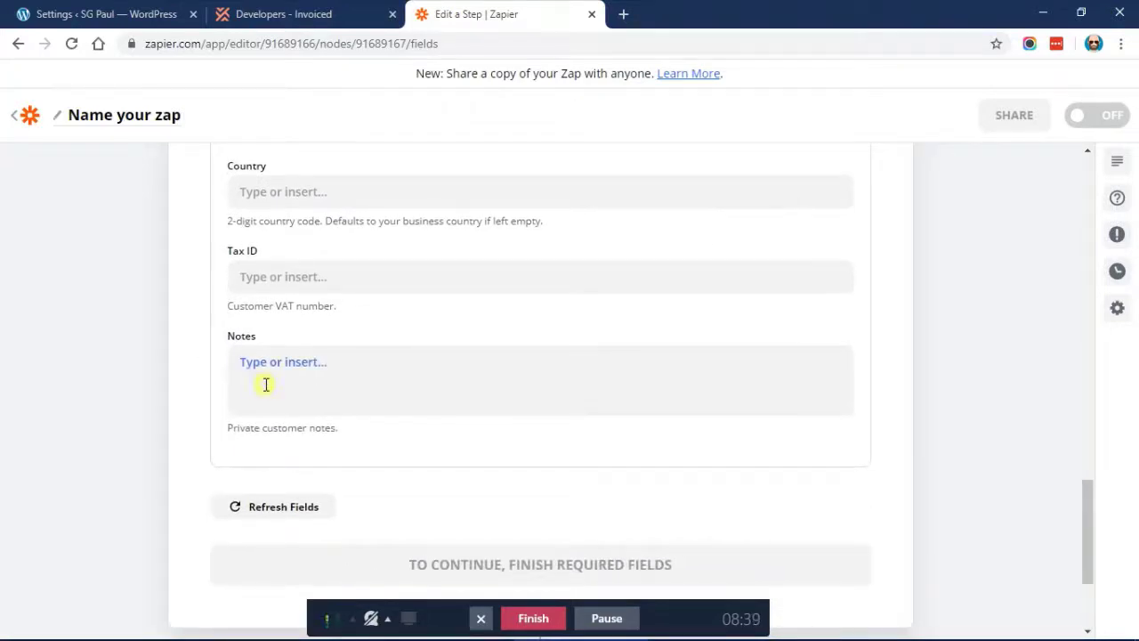
Enter 'Created via Zapier + MemberPress' in the customer Notes field
click(265, 384)
text(Crea)
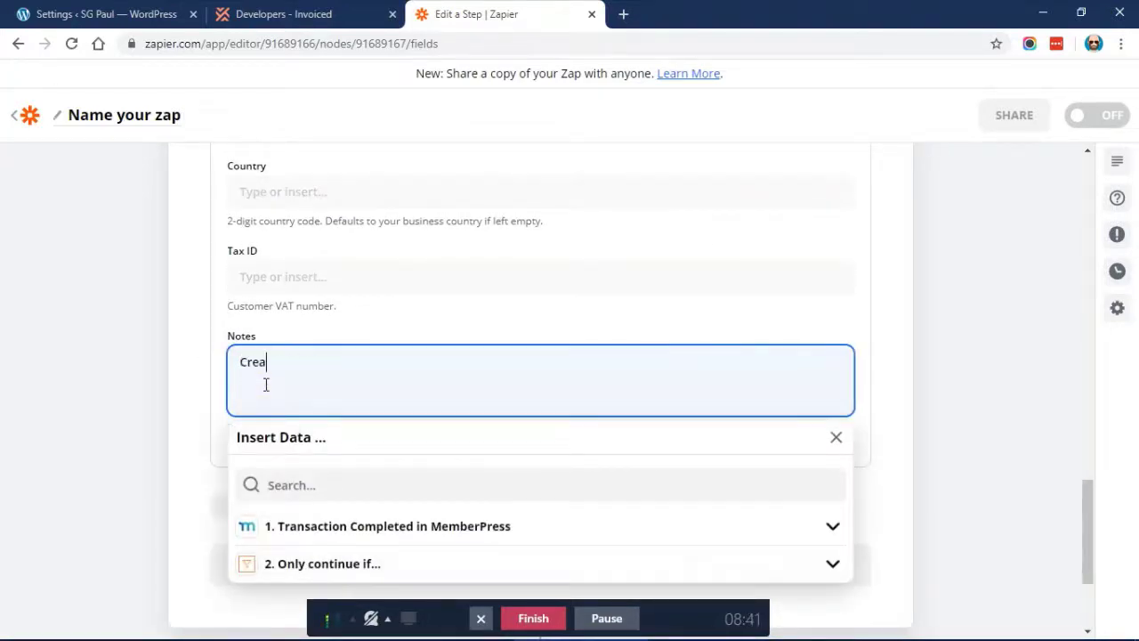
text(ted via Zapier + MemberPress)
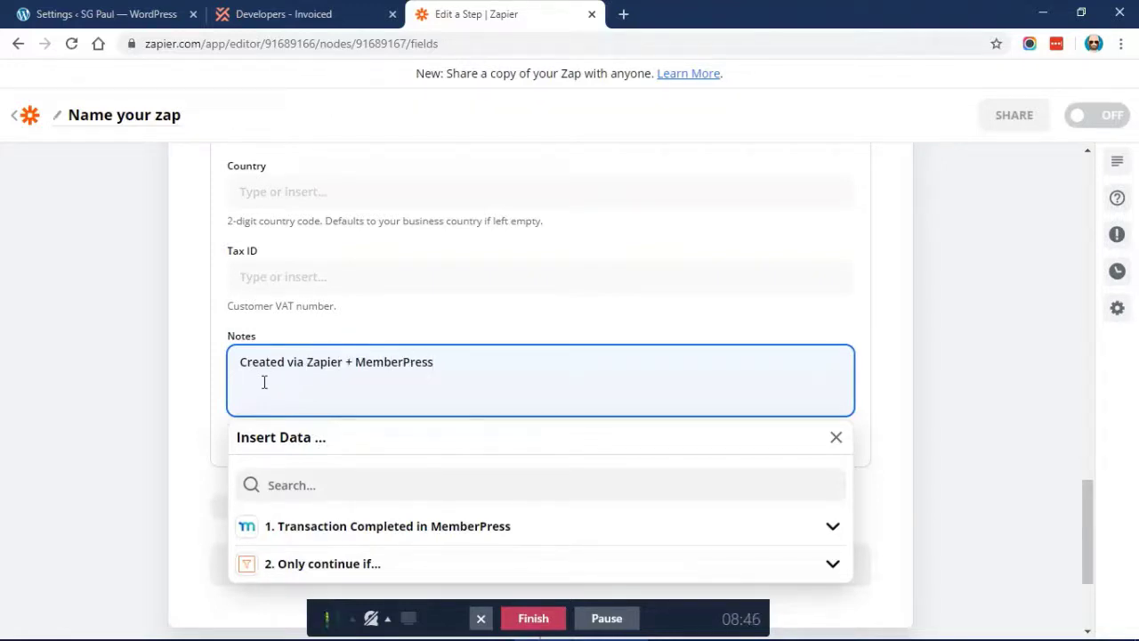
click(199, 334)
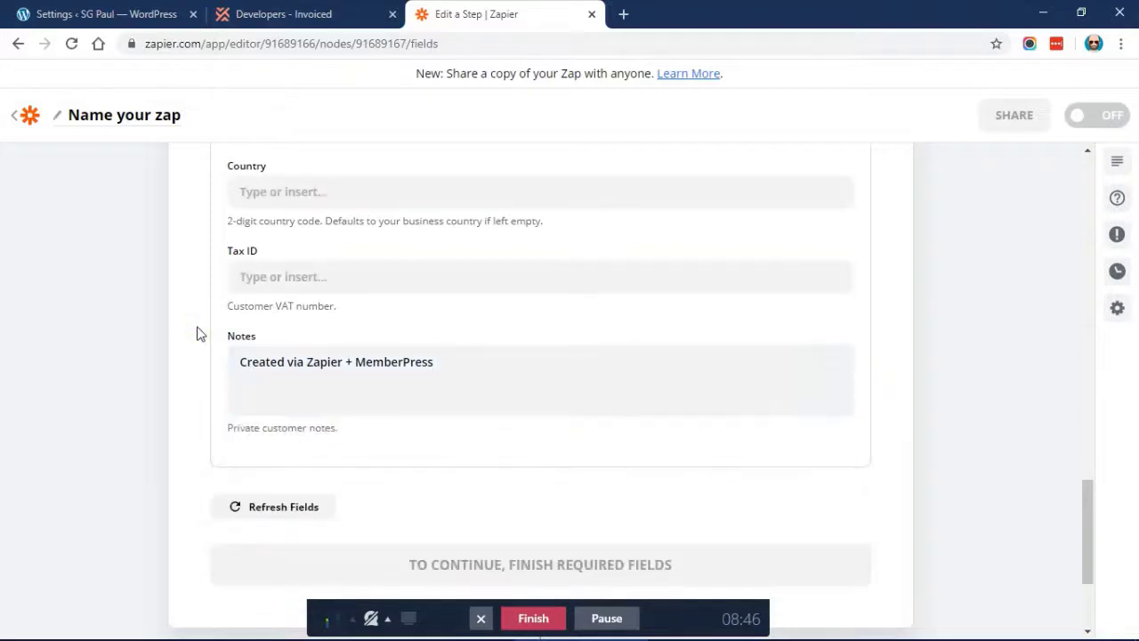
scroll(198, 331, up, 1)
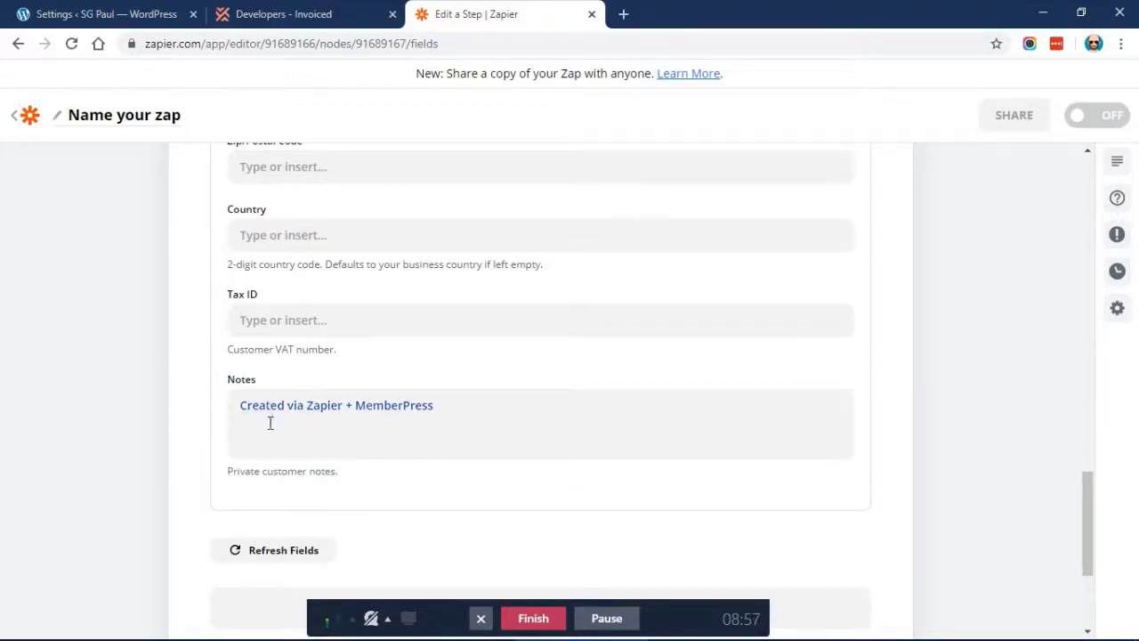
scroll(169, 388, up, 3)
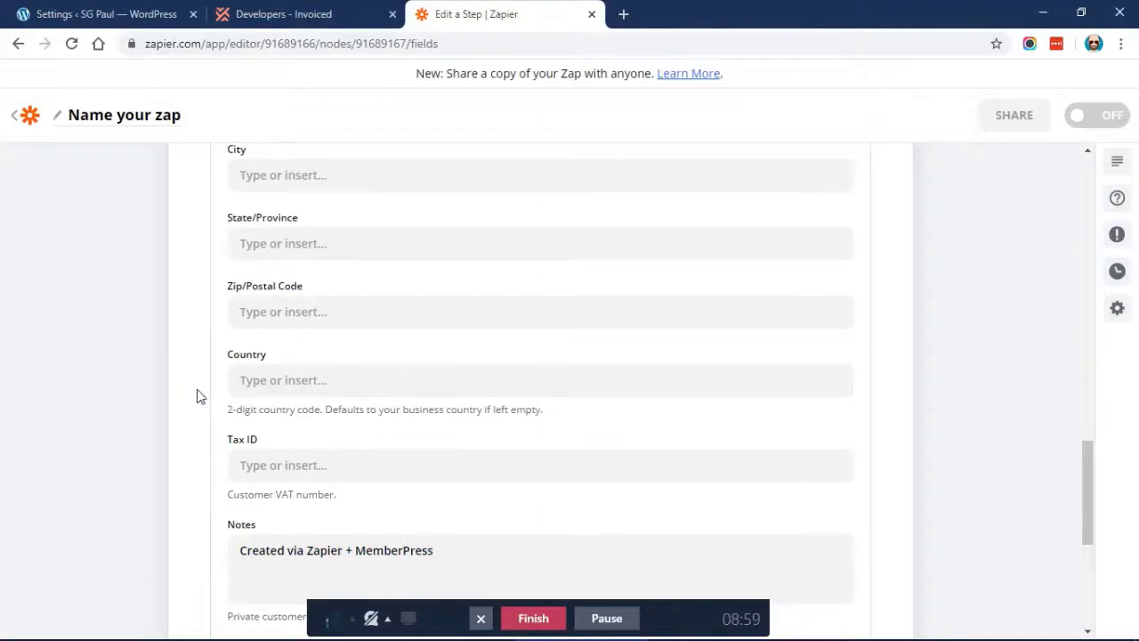
scroll(199, 394, up, 1)
scroll(199, 394, down, 2)
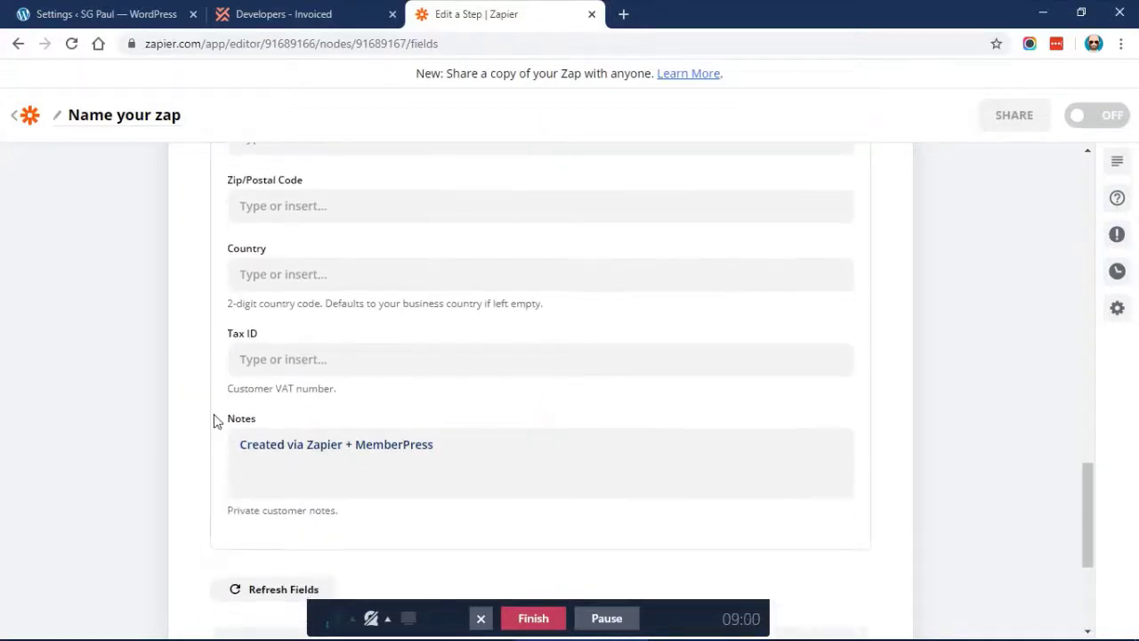
scroll(187, 409, up, 10)
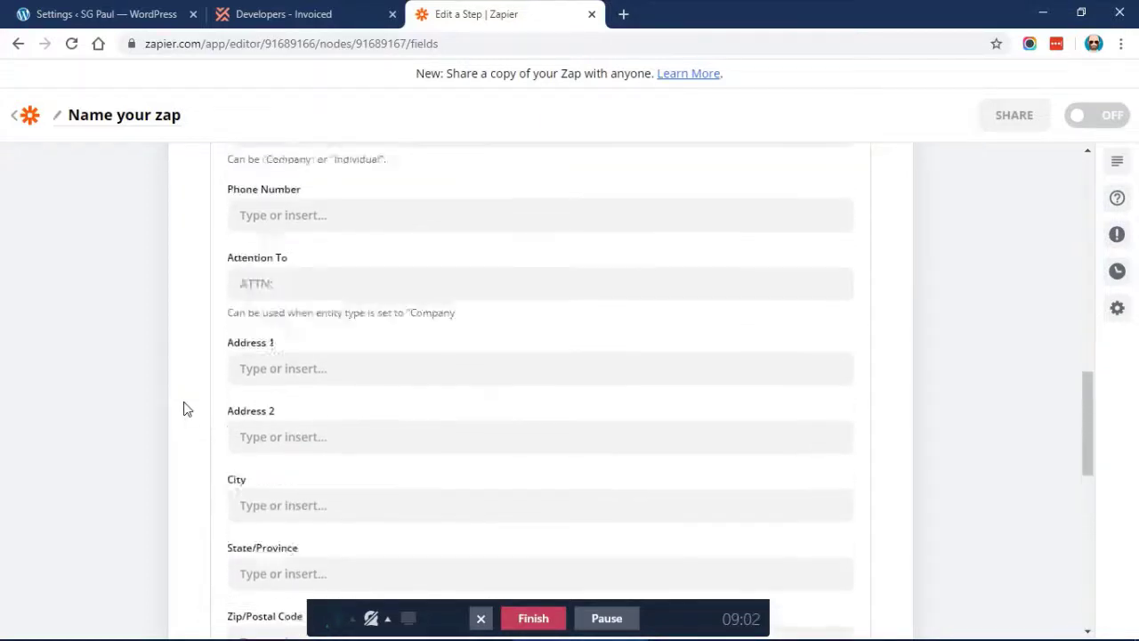
scroll(186, 409, up, 1)
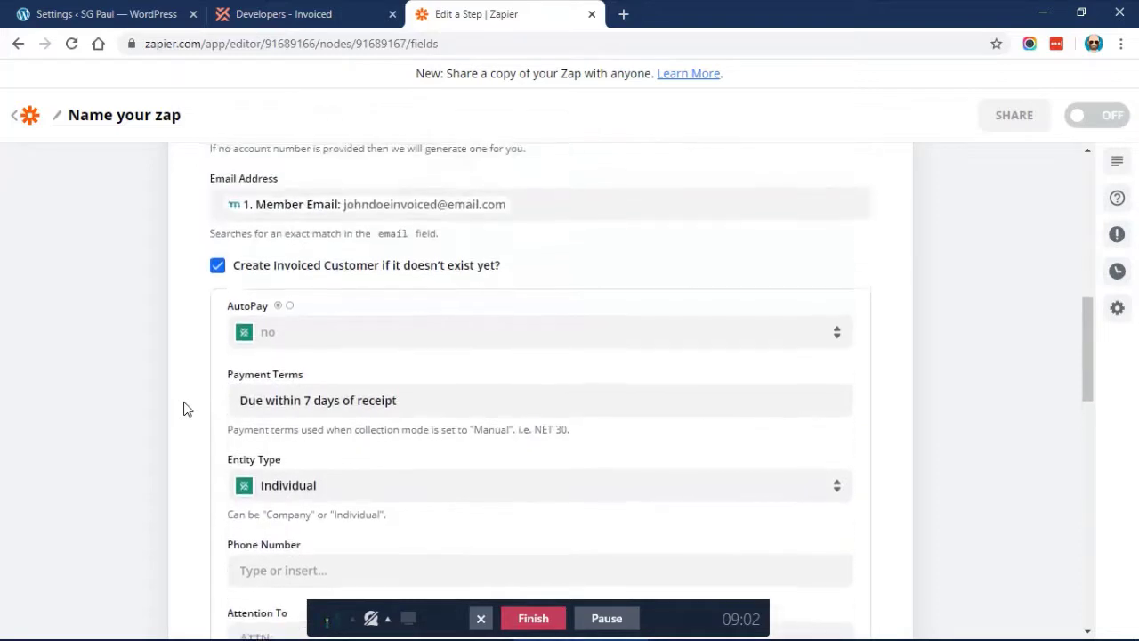
scroll(187, 408, up, 4)
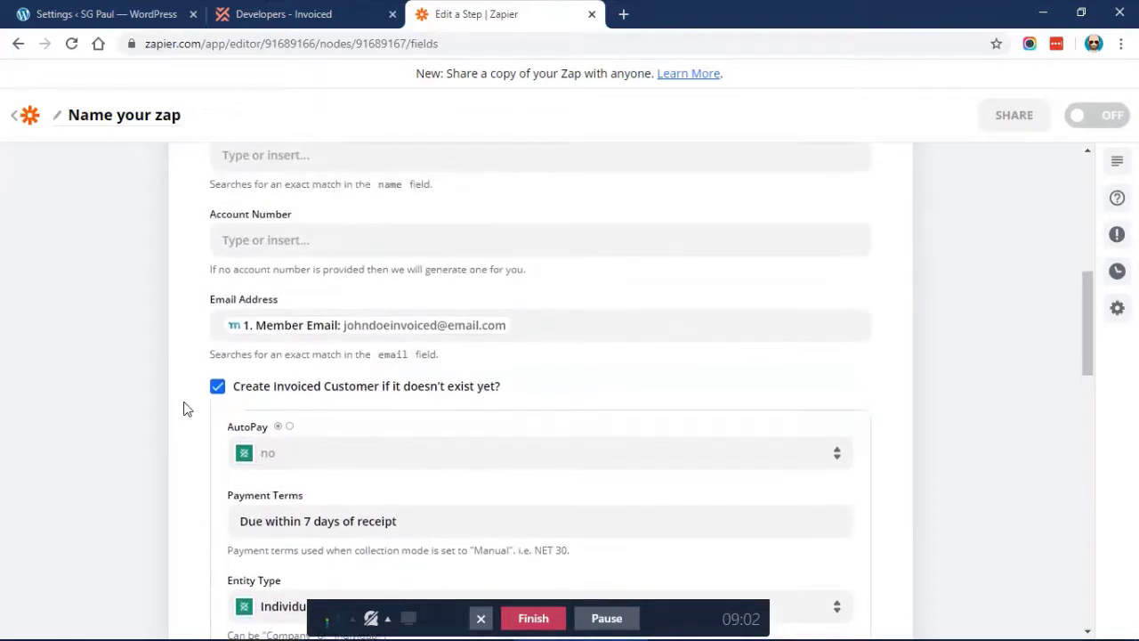
Map Name to MemberPress Member First Name followed by Member Last Name
click(319, 286)
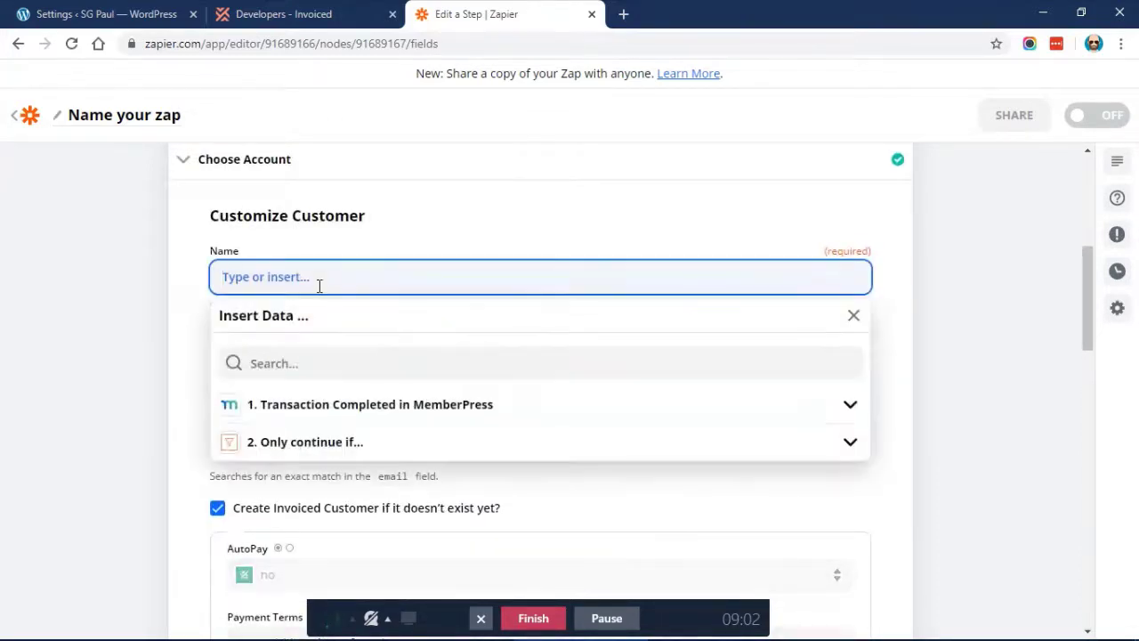
click(280, 411)
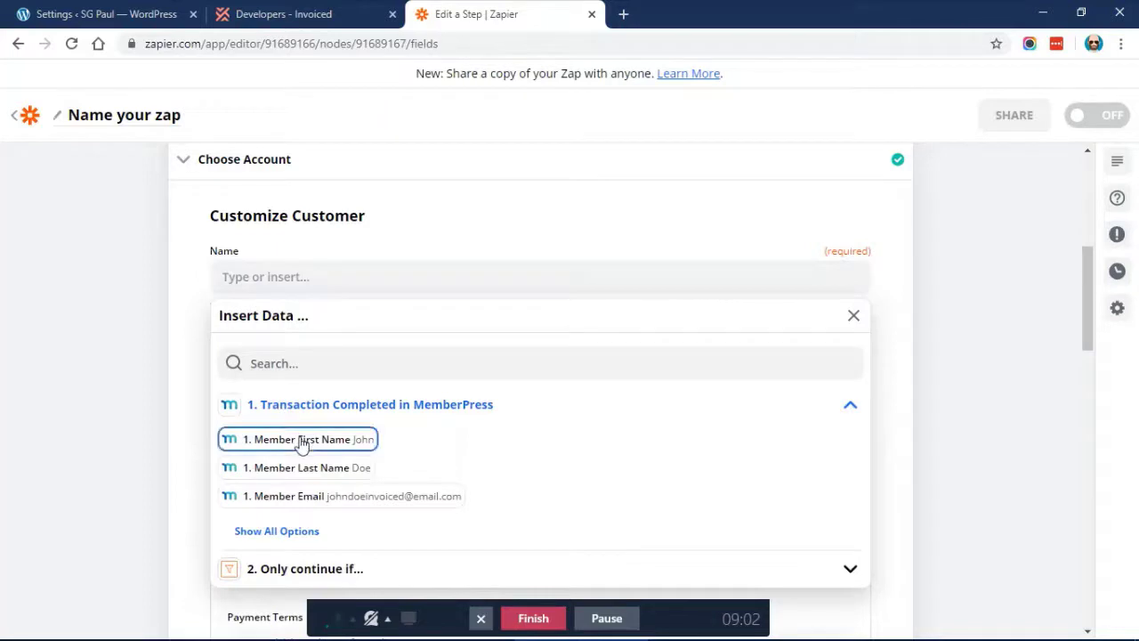
click(300, 440)
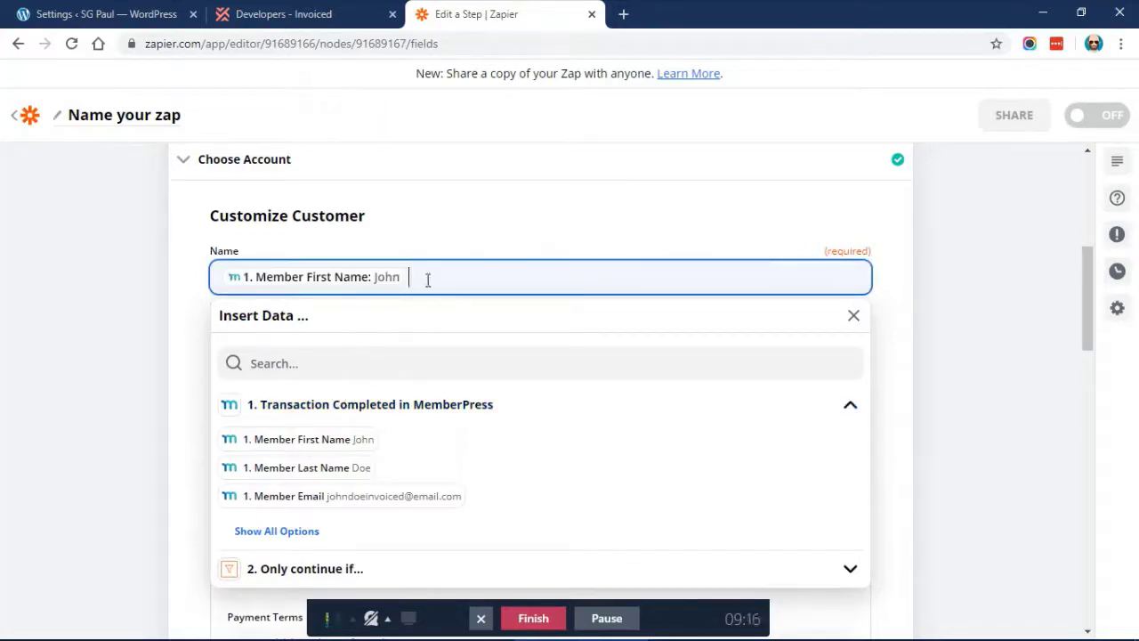
click(305, 467)
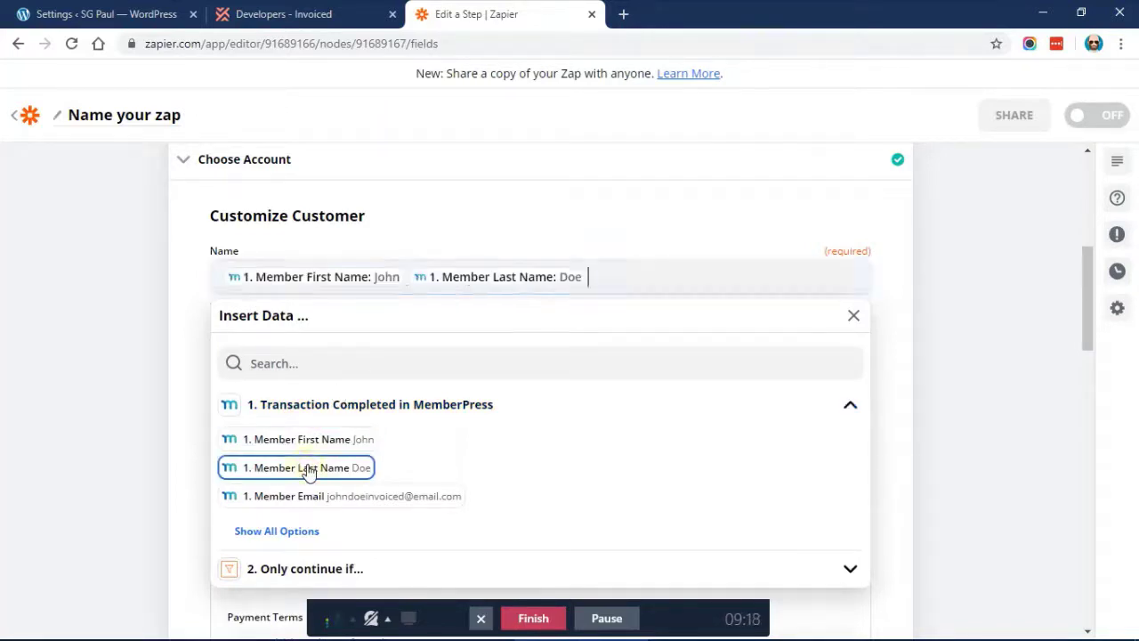
click(178, 292)
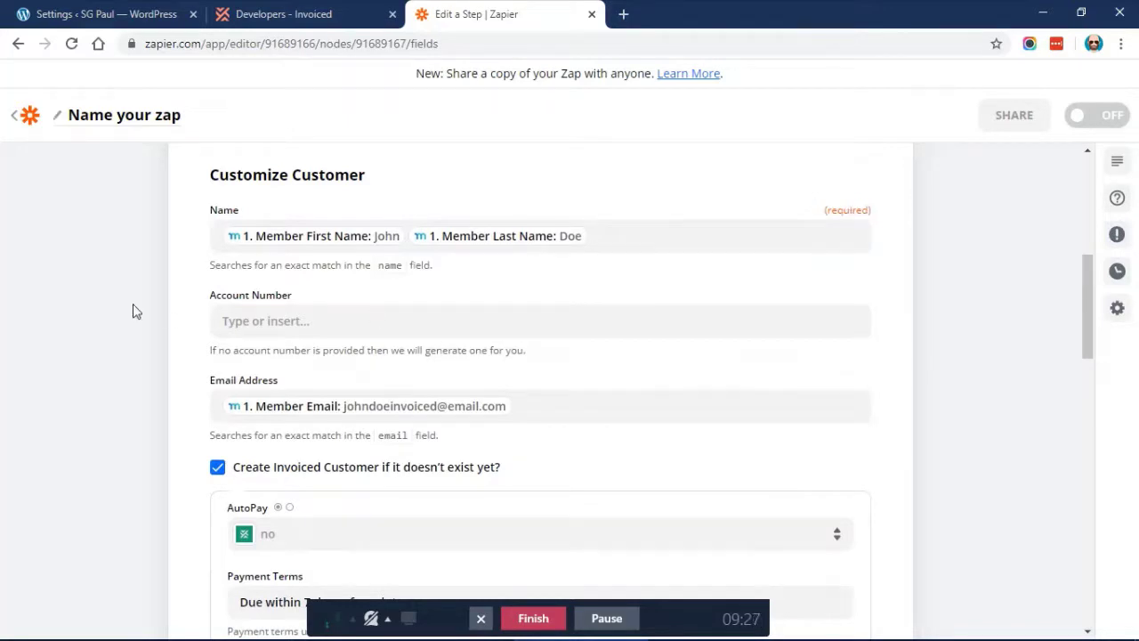
scroll(133, 309, down, 2)
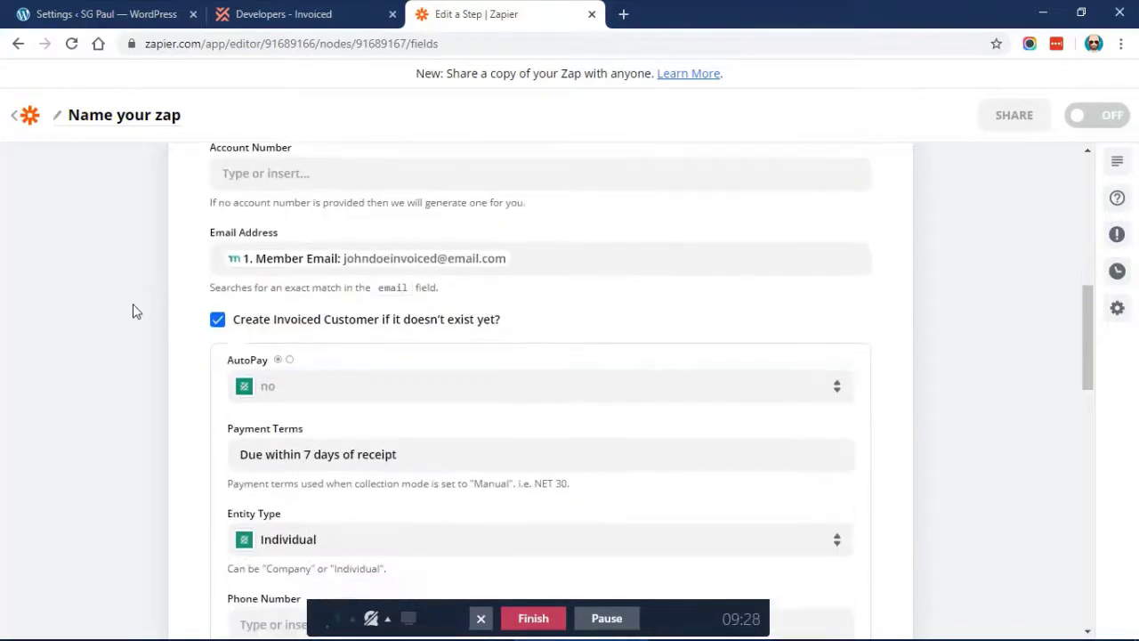
scroll(274, 240, down, 5)
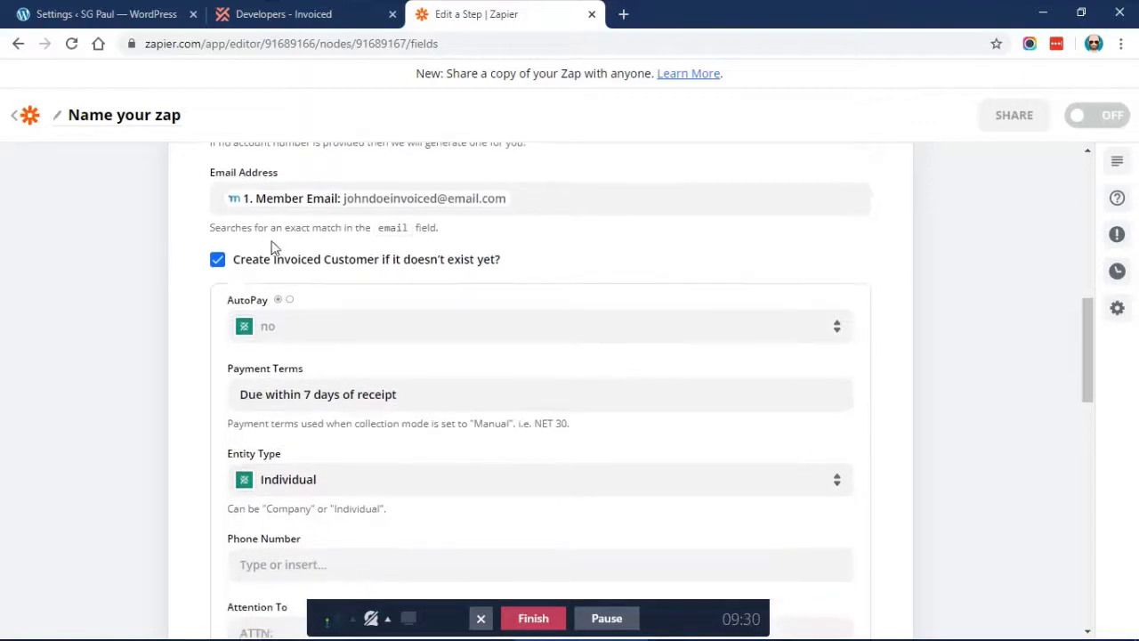
scroll(274, 240, down, 7)
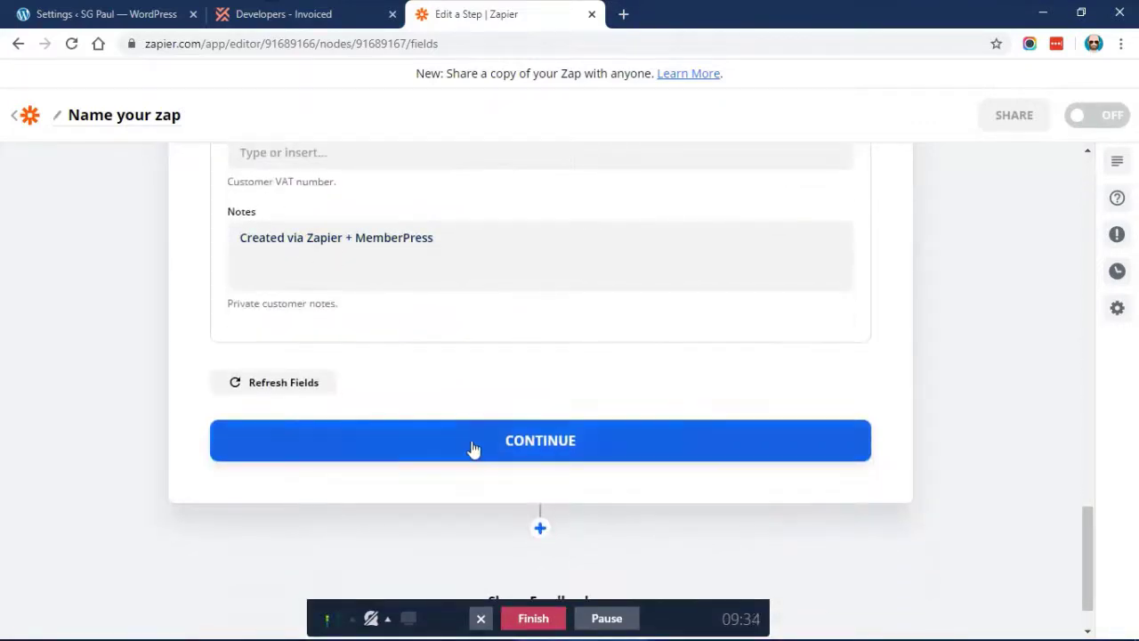
Save the customer settings and check the existing Invoiced Customers list
click(449, 446)
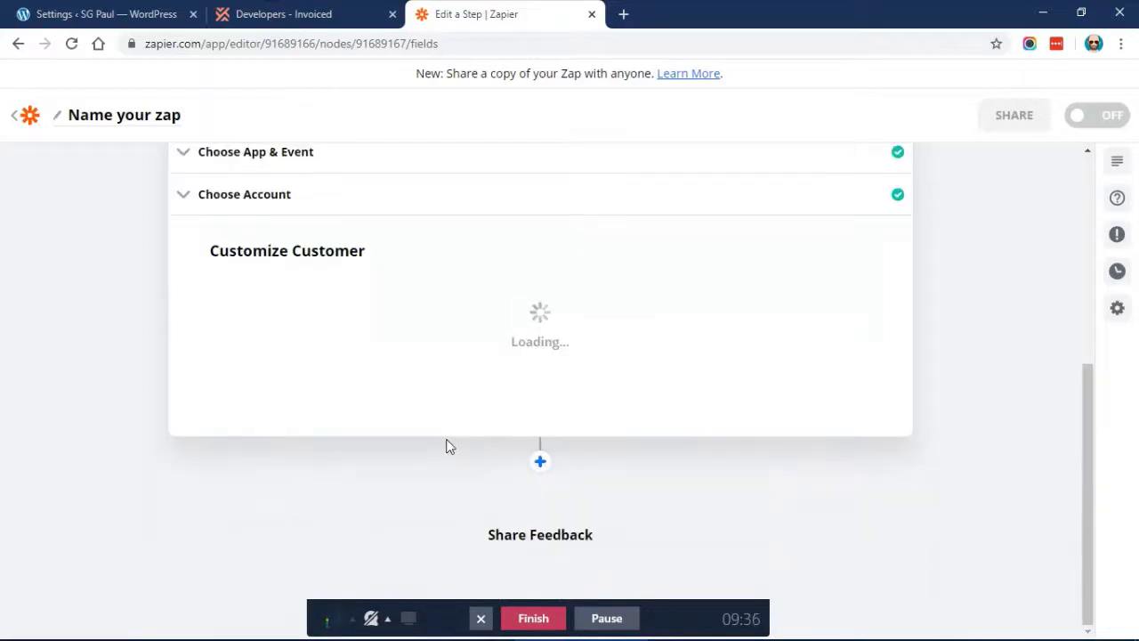
click(281, 19)
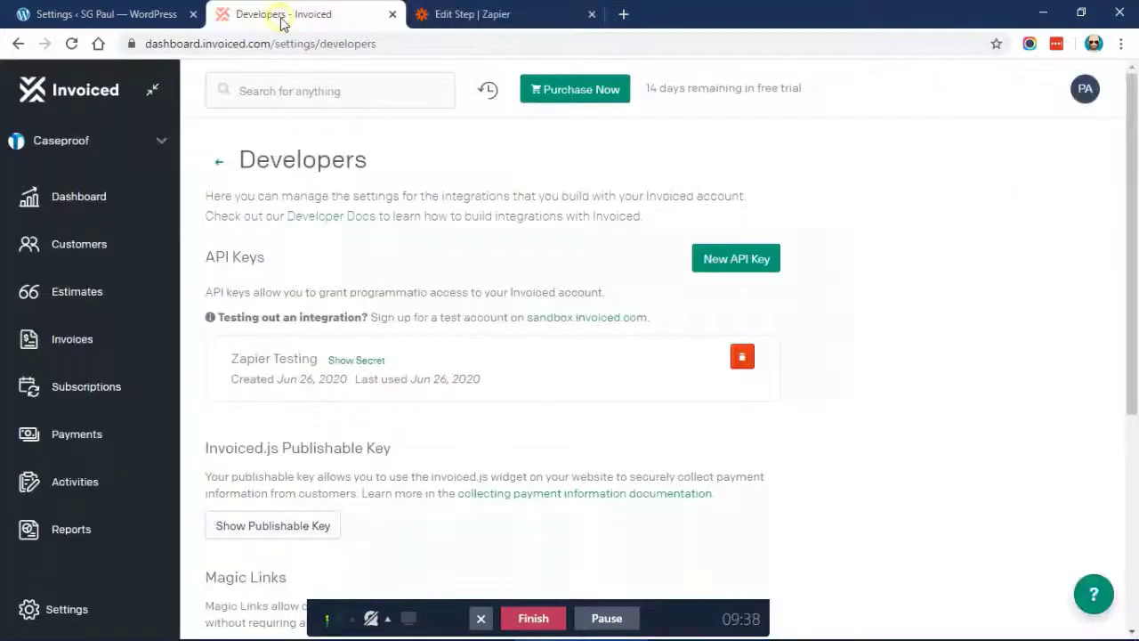
click(89, 245)
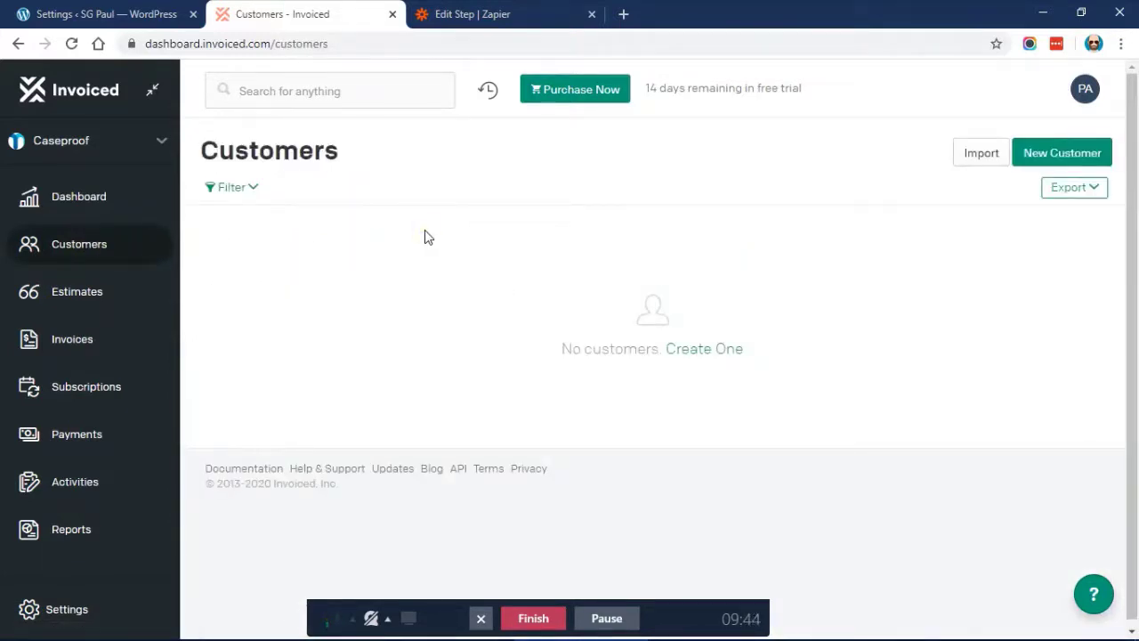
click(501, 7)
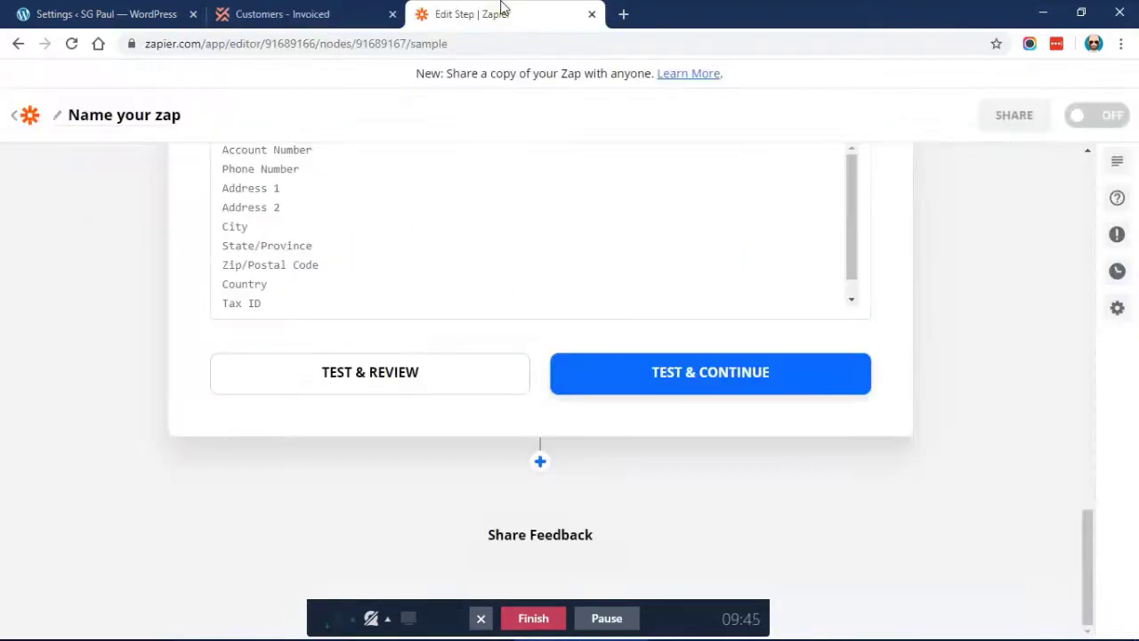
Test the step, then reload Invoiced Customers to confirm the member was created
click(641, 377)
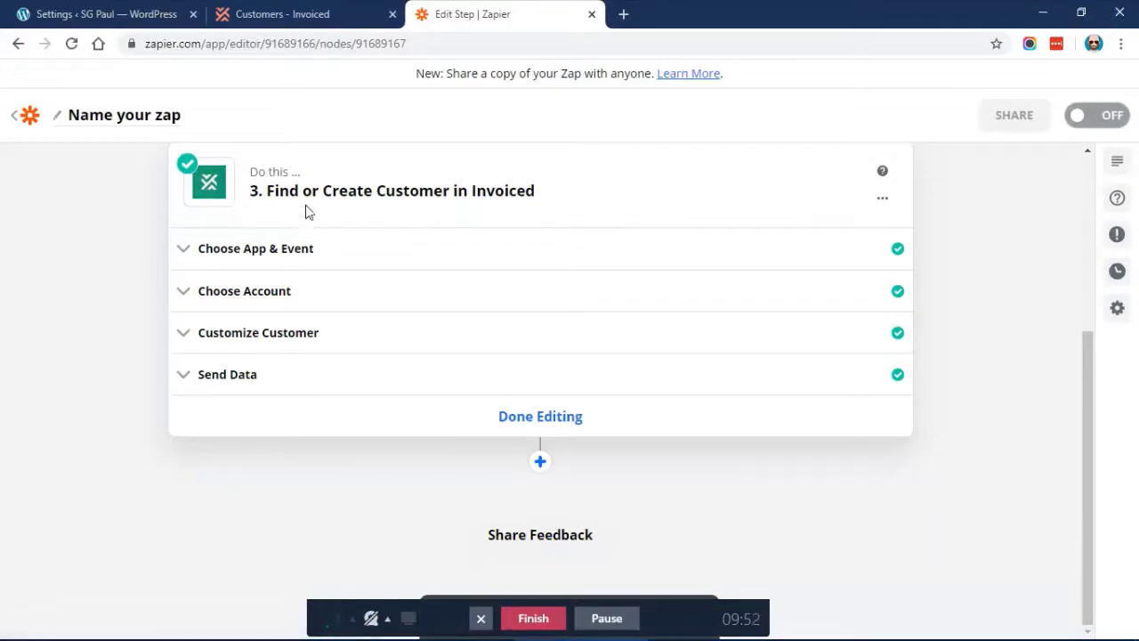
click(273, 10)
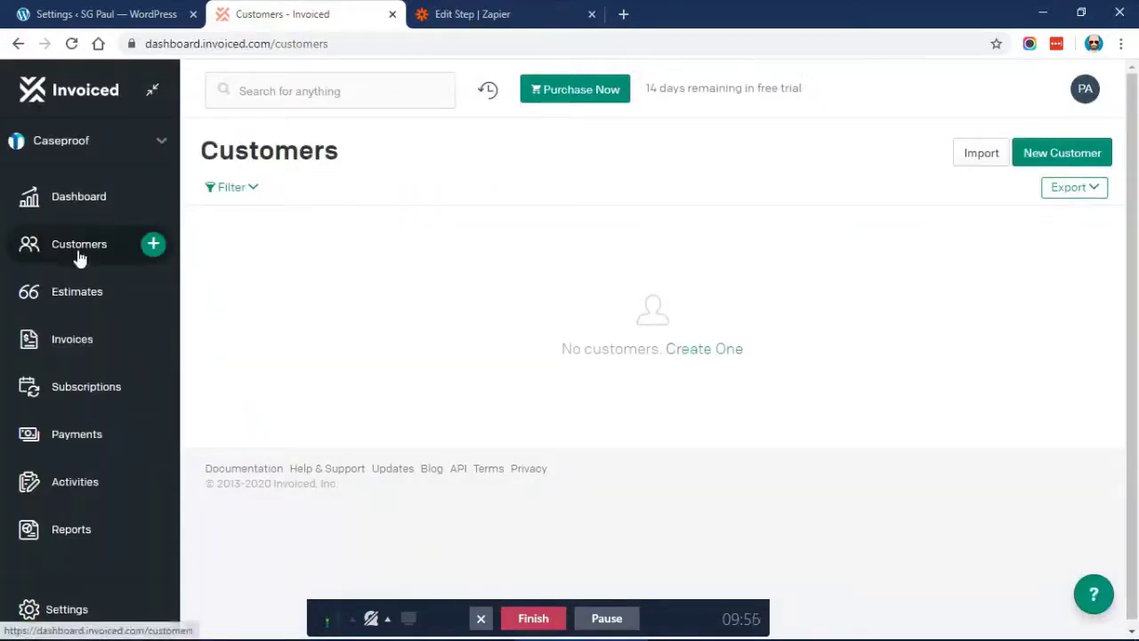
click(71, 44)
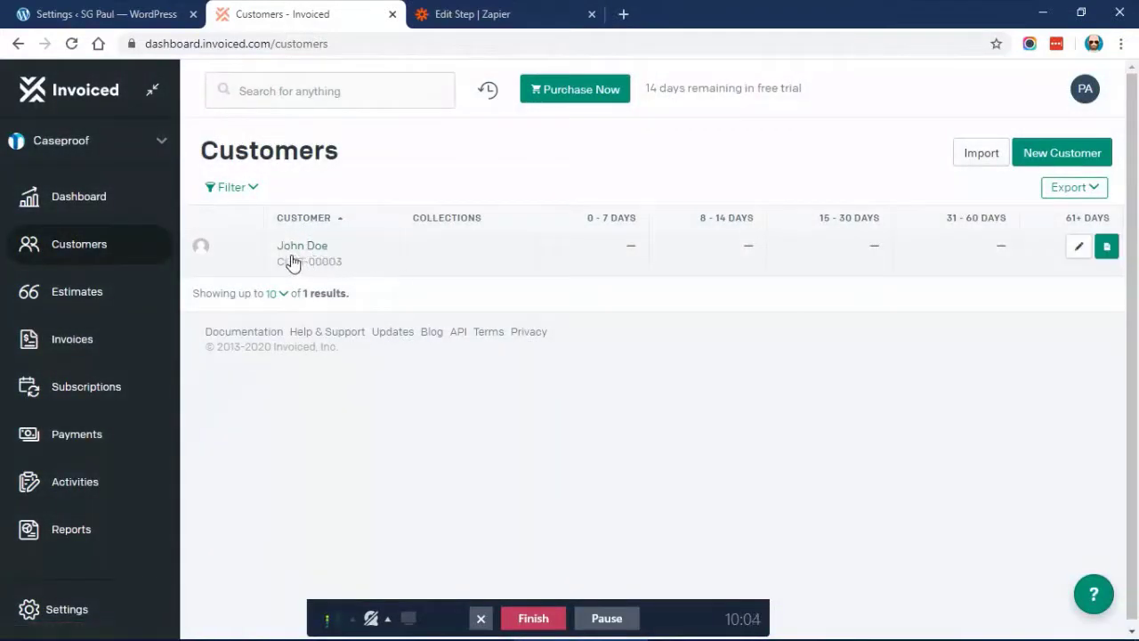
click(503, 15)
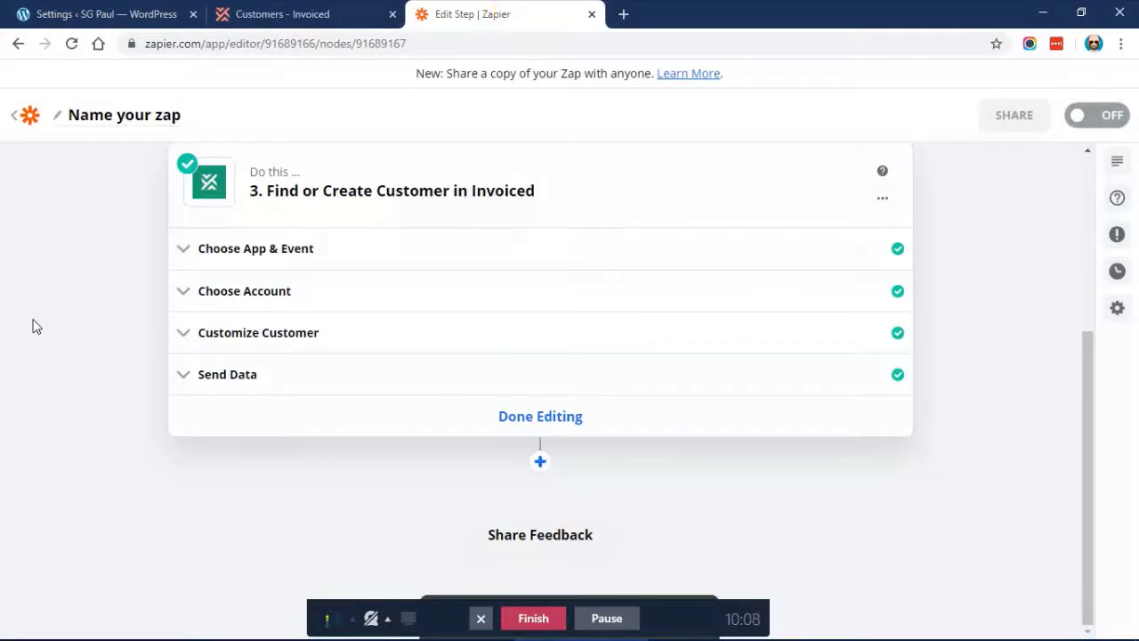
Finish the customer step and add a fourth step with Invoiced's Create Invoice event
click(532, 425)
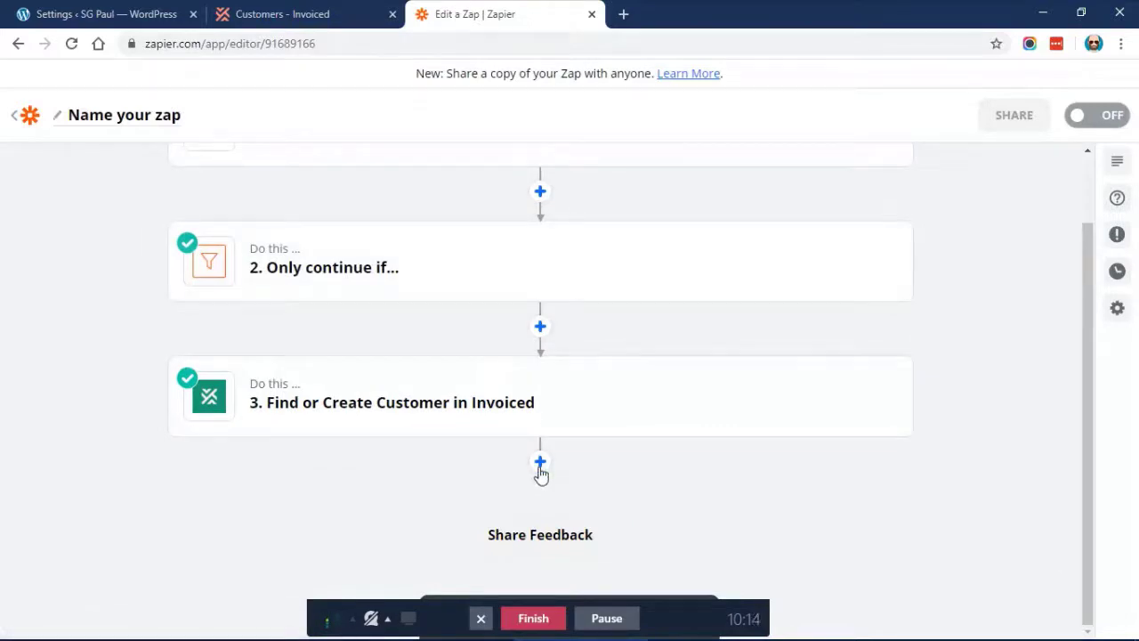
click(540, 462)
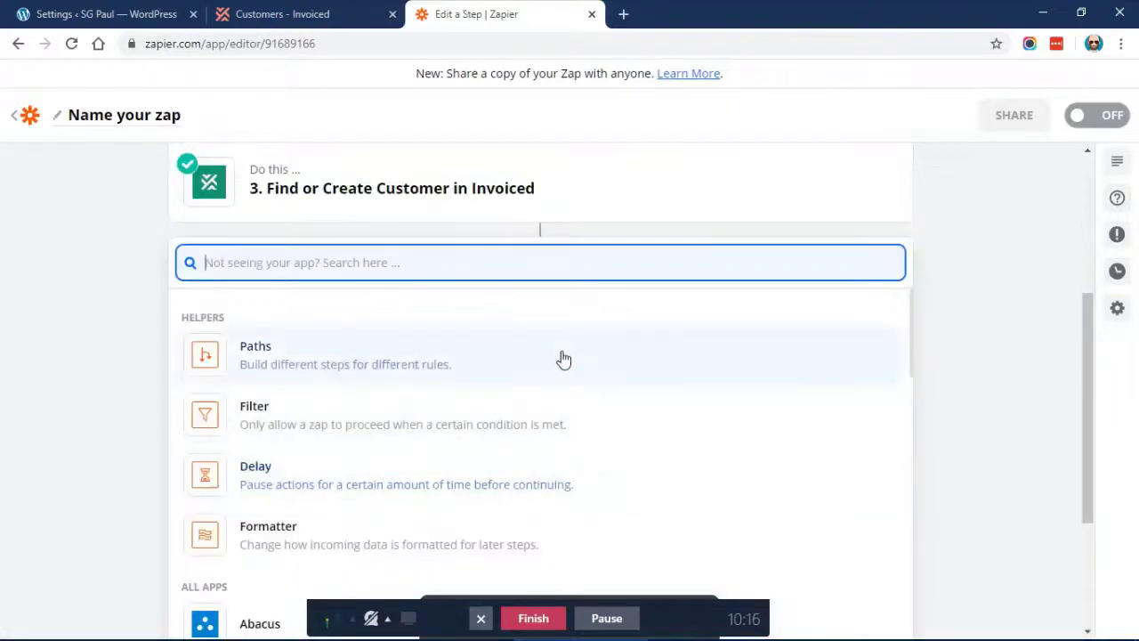
scroll(562, 359, down, 2)
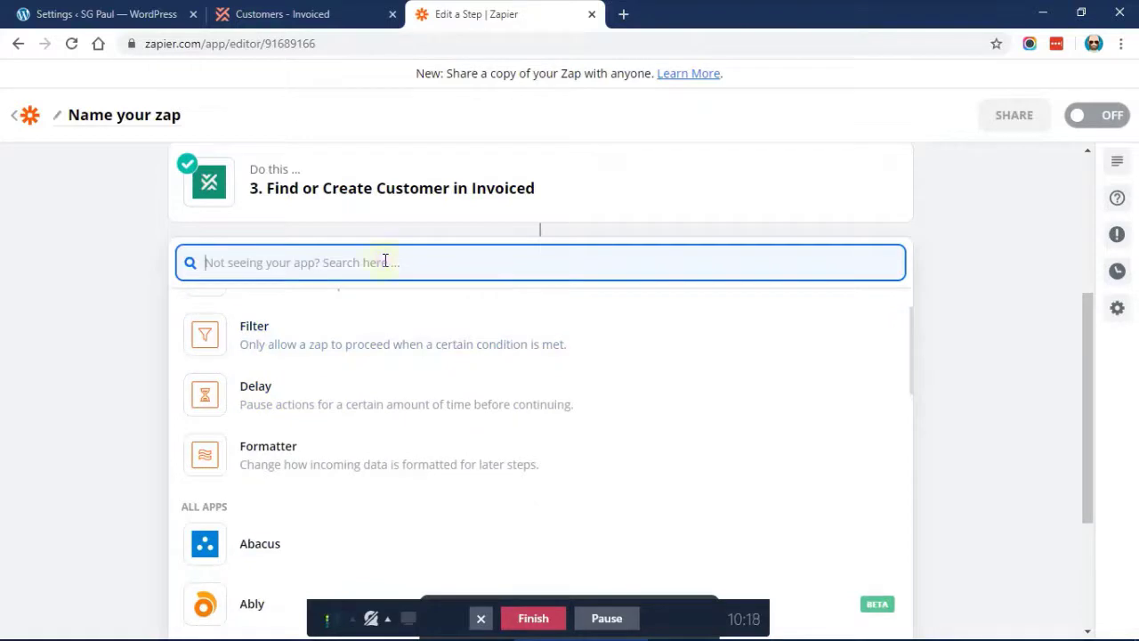
text(invoiced)
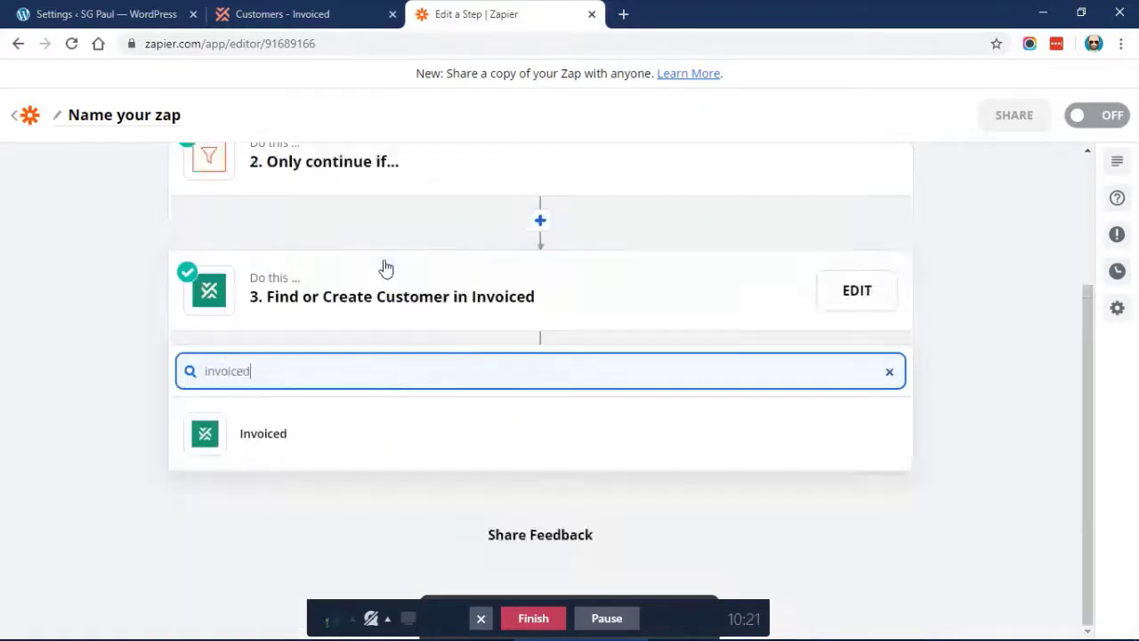
click(334, 442)
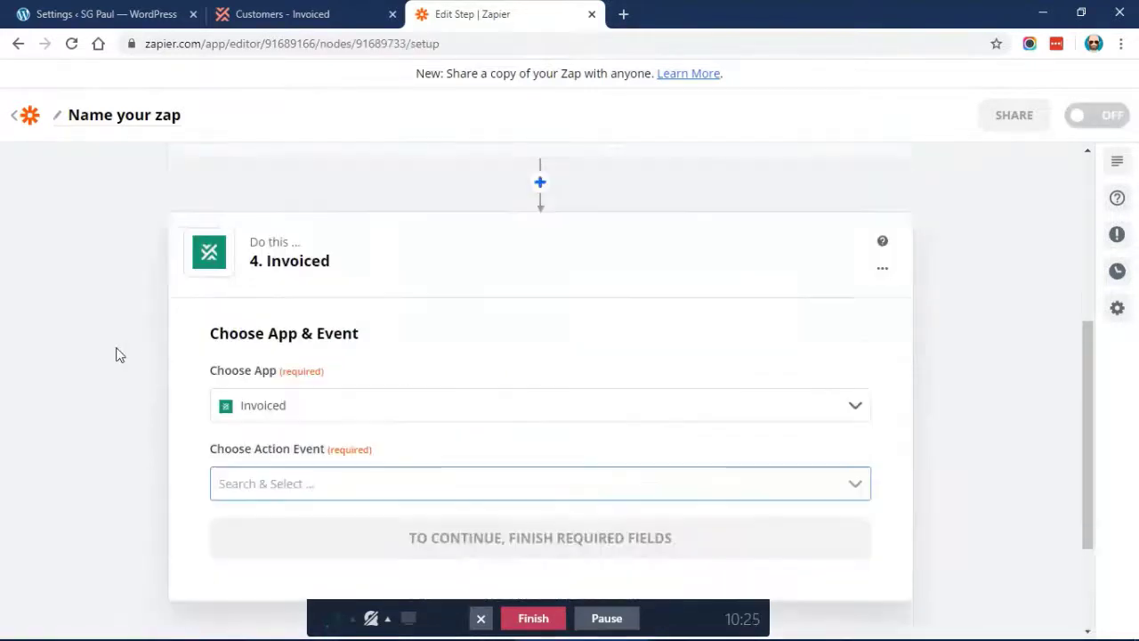
click(298, 320)
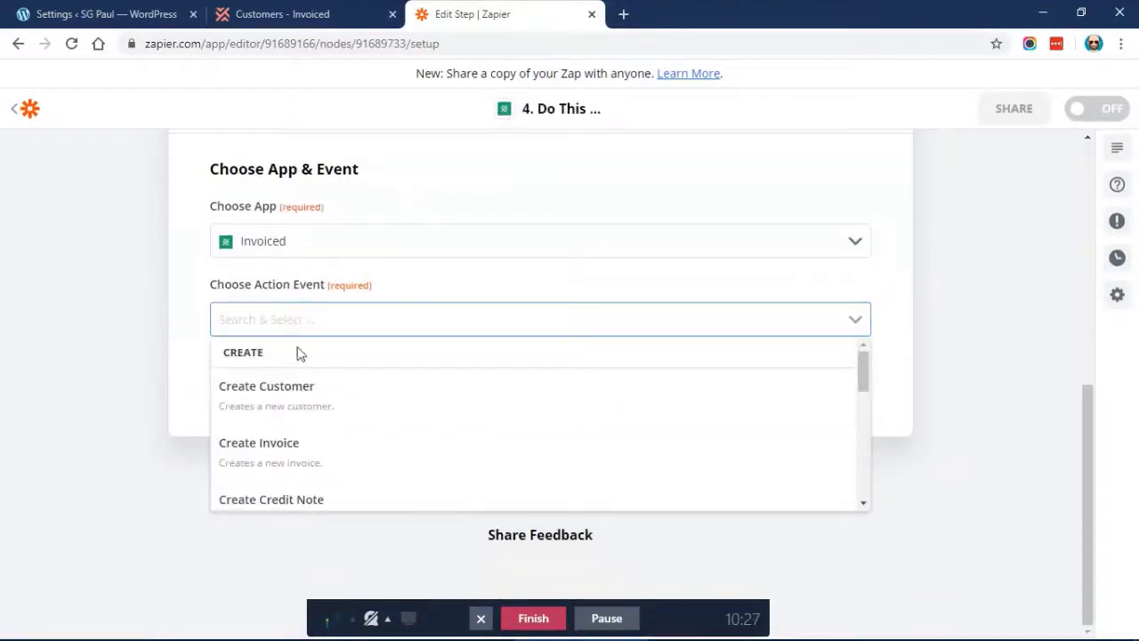
scroll(285, 410, down, 1)
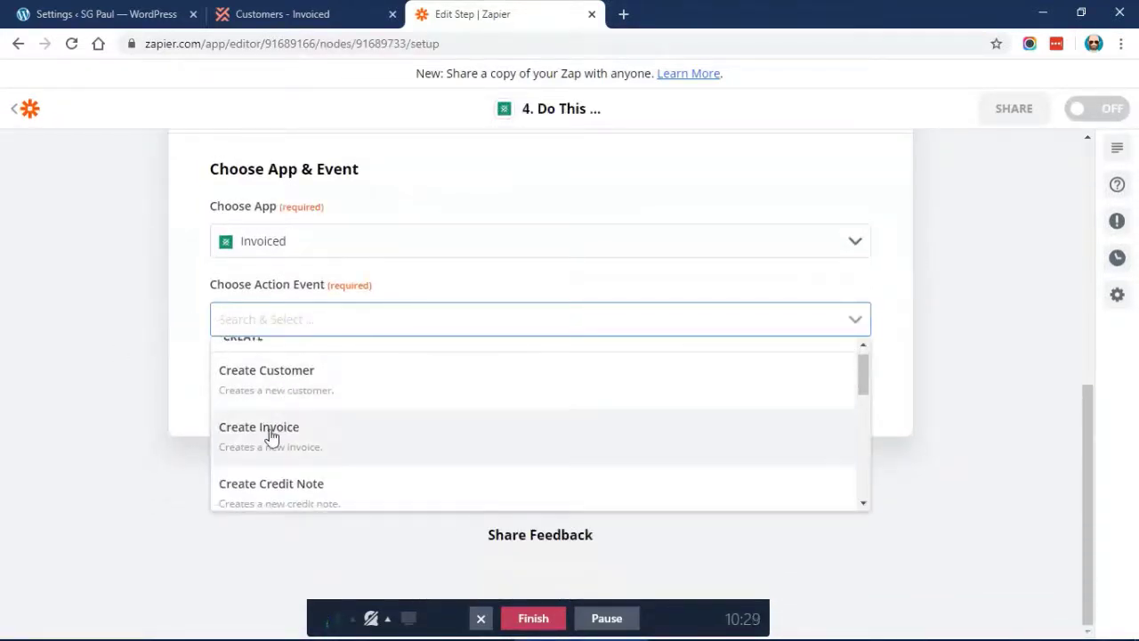
click(272, 436)
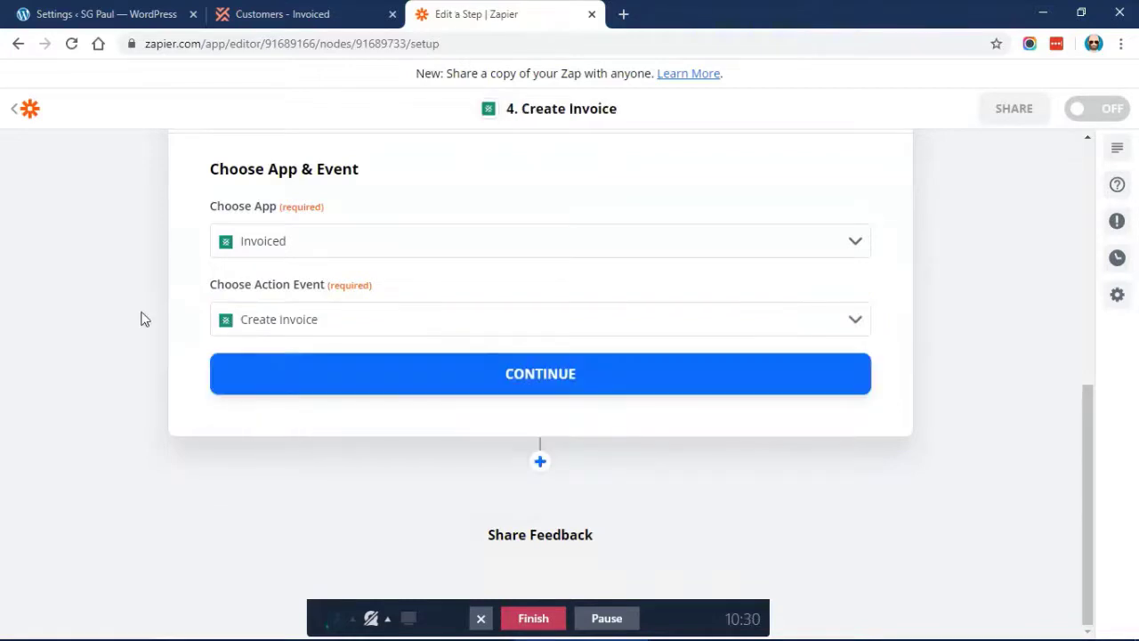
click(358, 382)
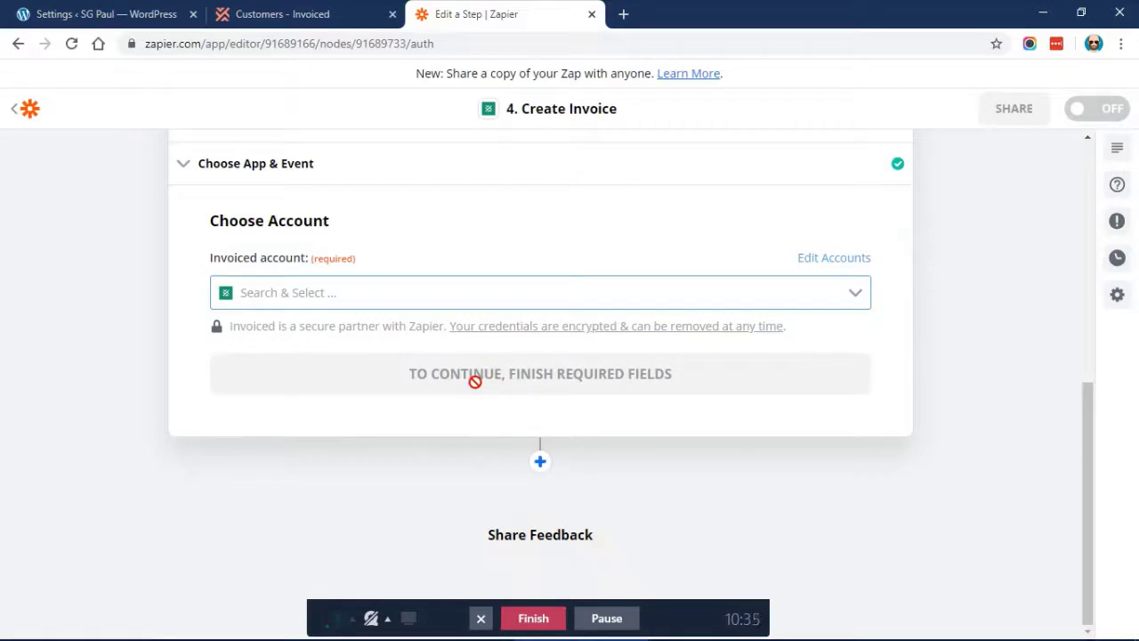
Connect the Invoiced Caseproof account and continue to the invoice fields
click(362, 285)
click(324, 341)
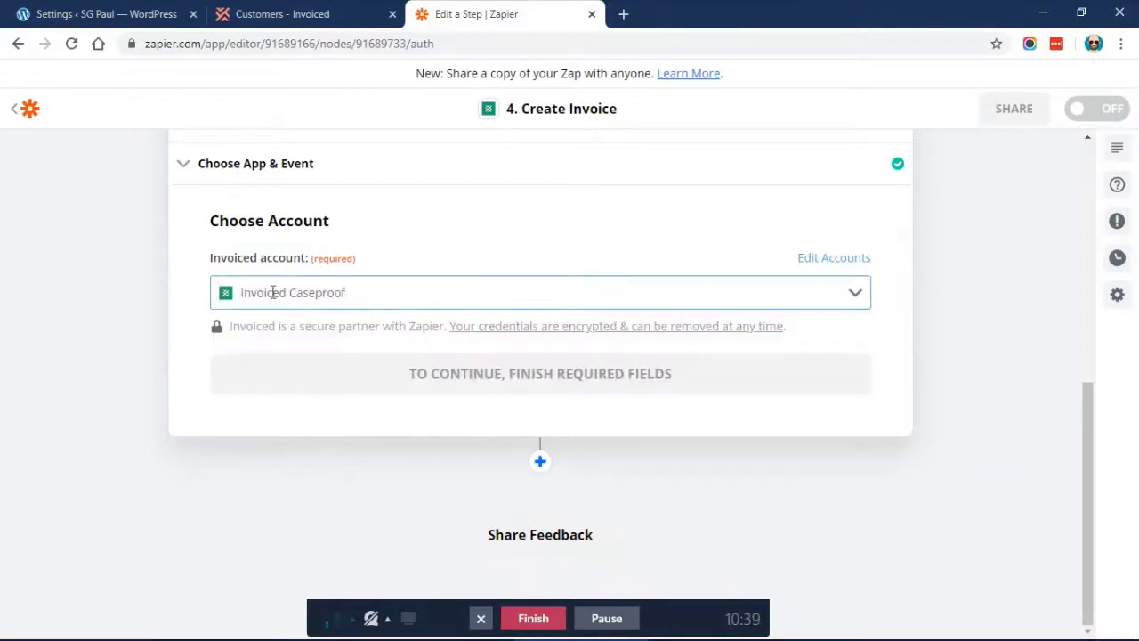
click(360, 385)
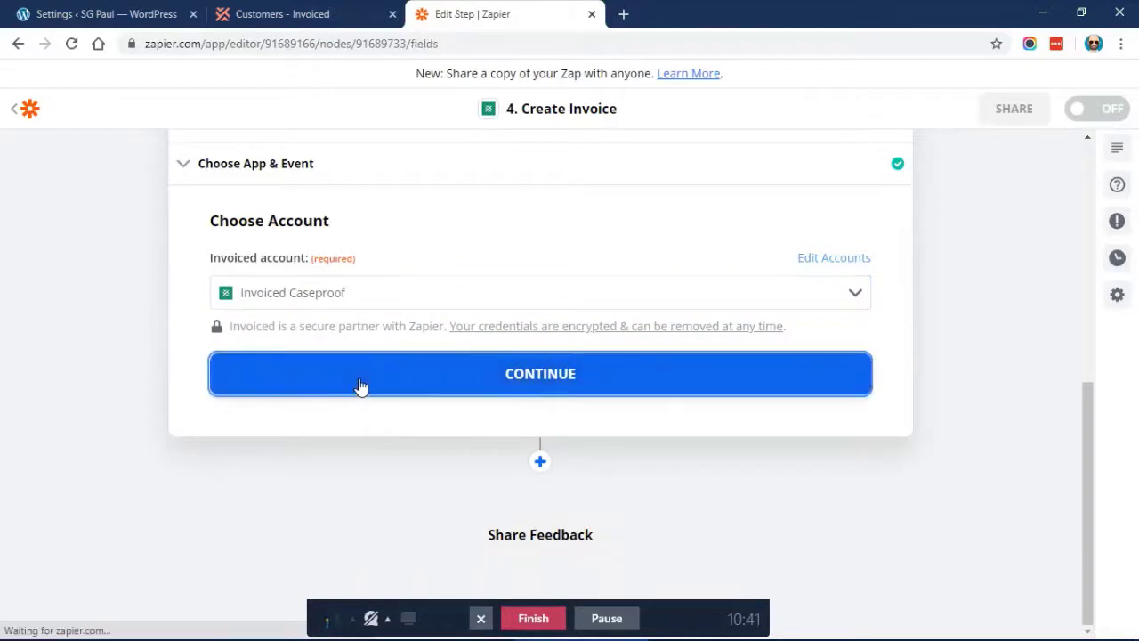
Map Customer to step 3's customer ID from the Custom tab, deleting the duplicate ID token
scroll(381, 280, down, 1)
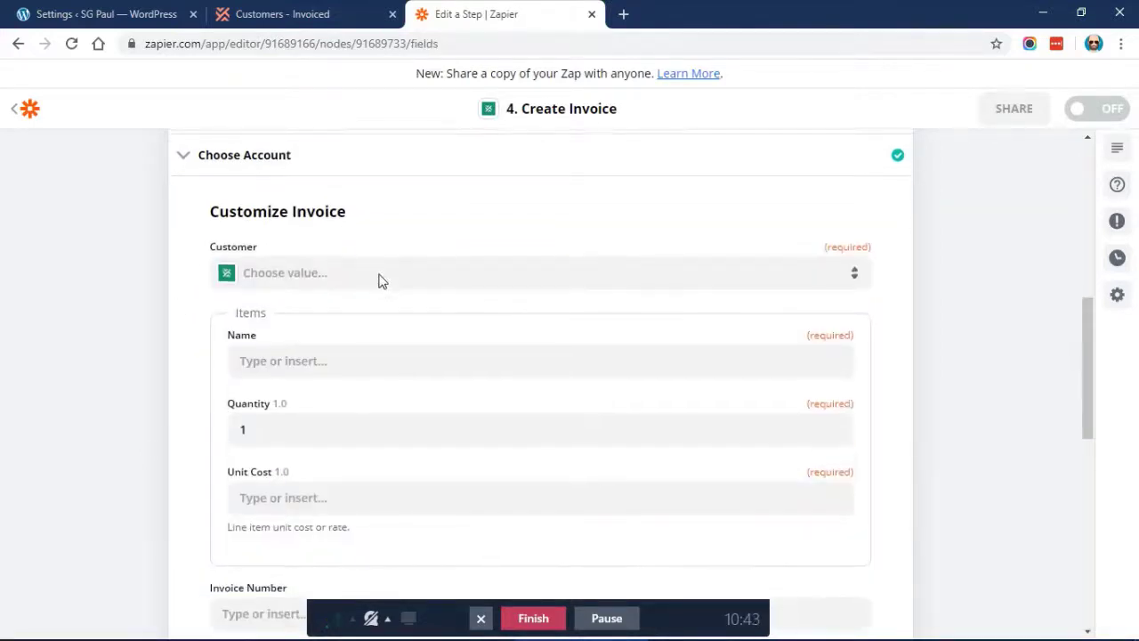
scroll(308, 350, down, 2)
click(279, 180)
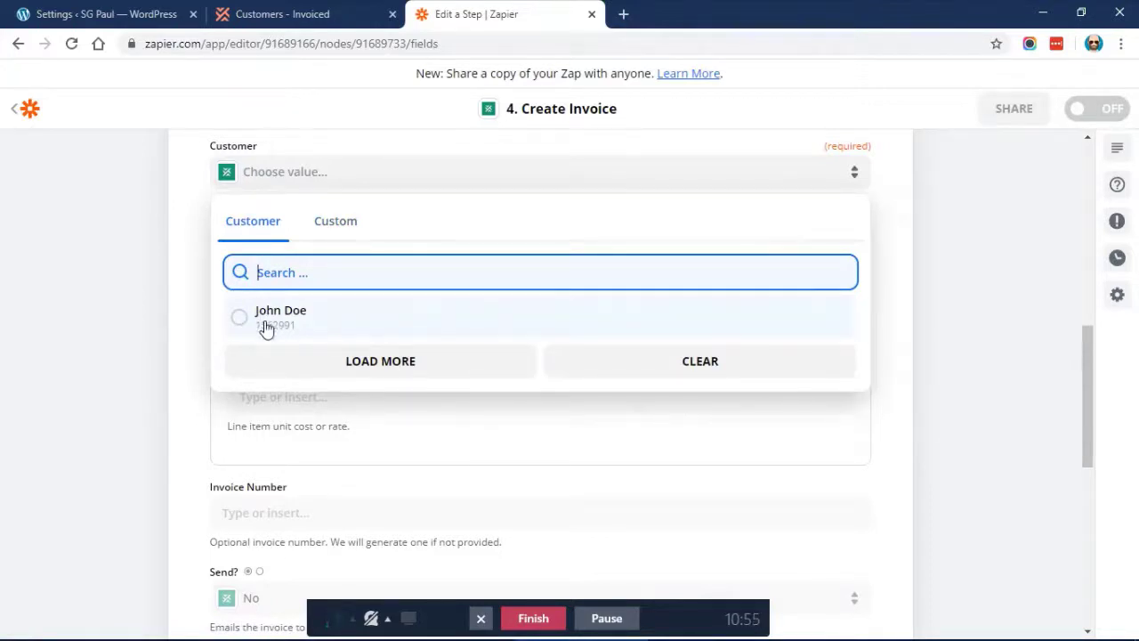
click(335, 224)
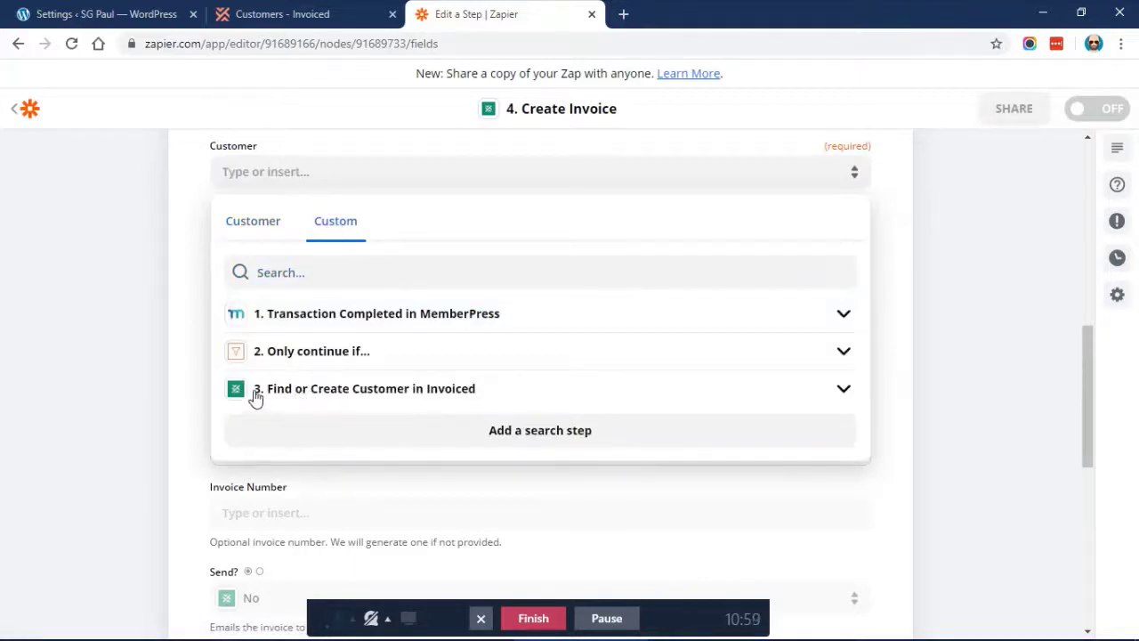
click(373, 400)
scroll(452, 325, down, 1)
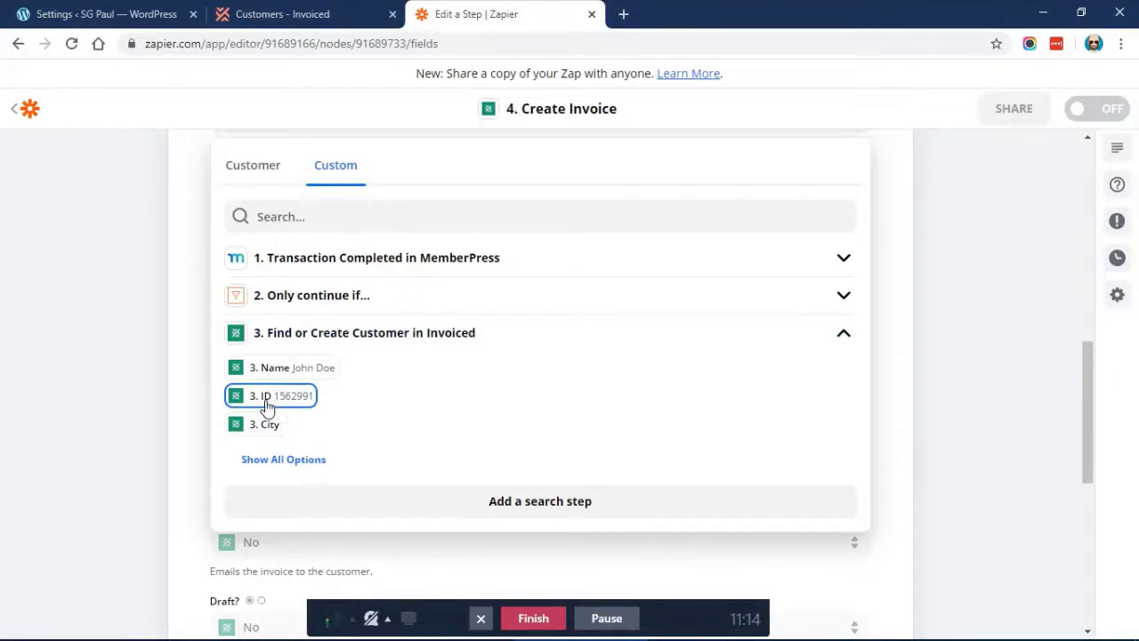
click(173, 343)
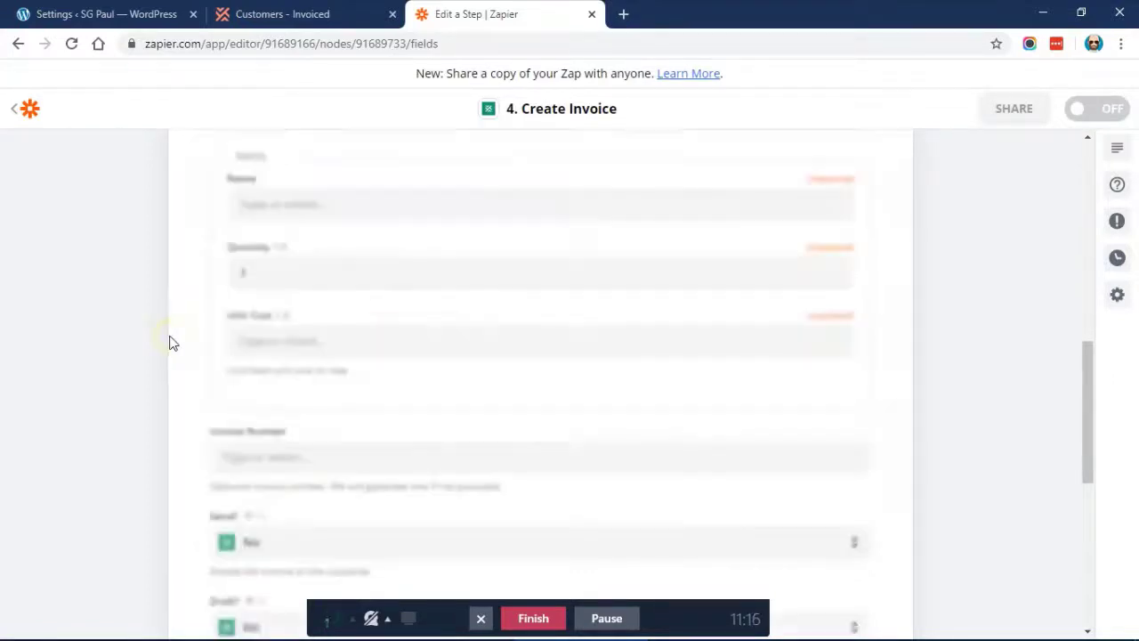
scroll(428, 287, up, 2)
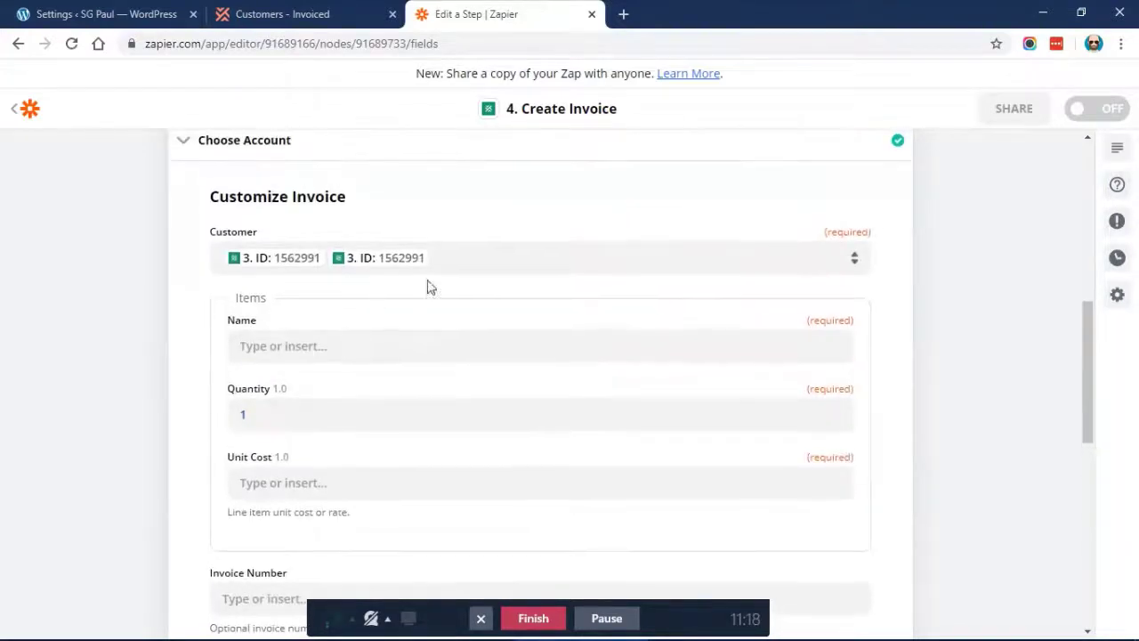
click(481, 257)
key(BackSpace)
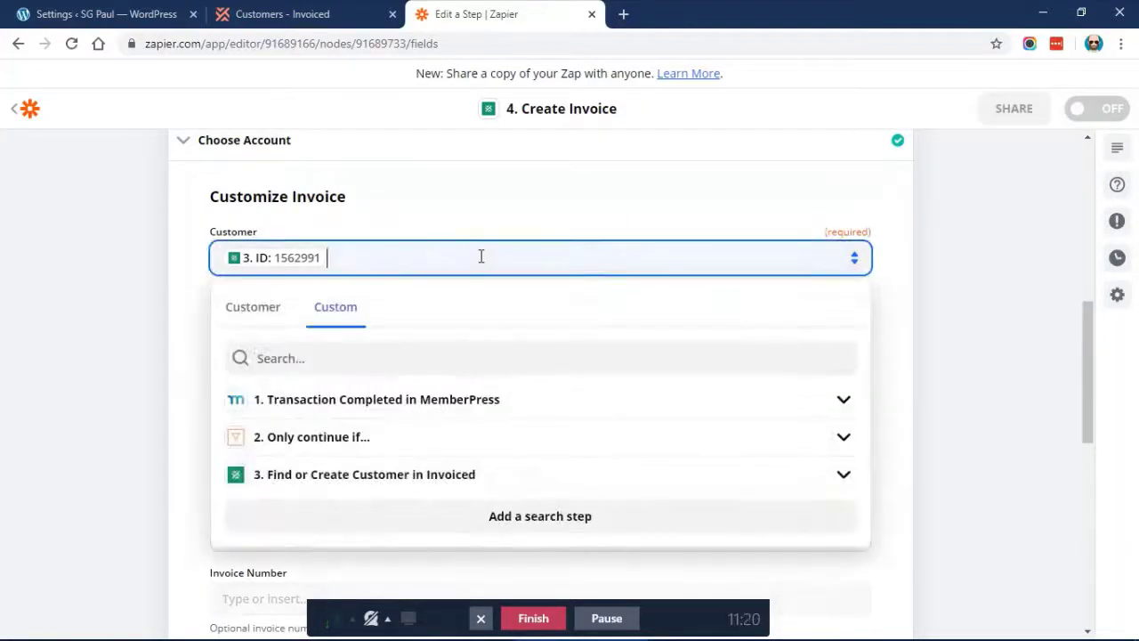
click(196, 267)
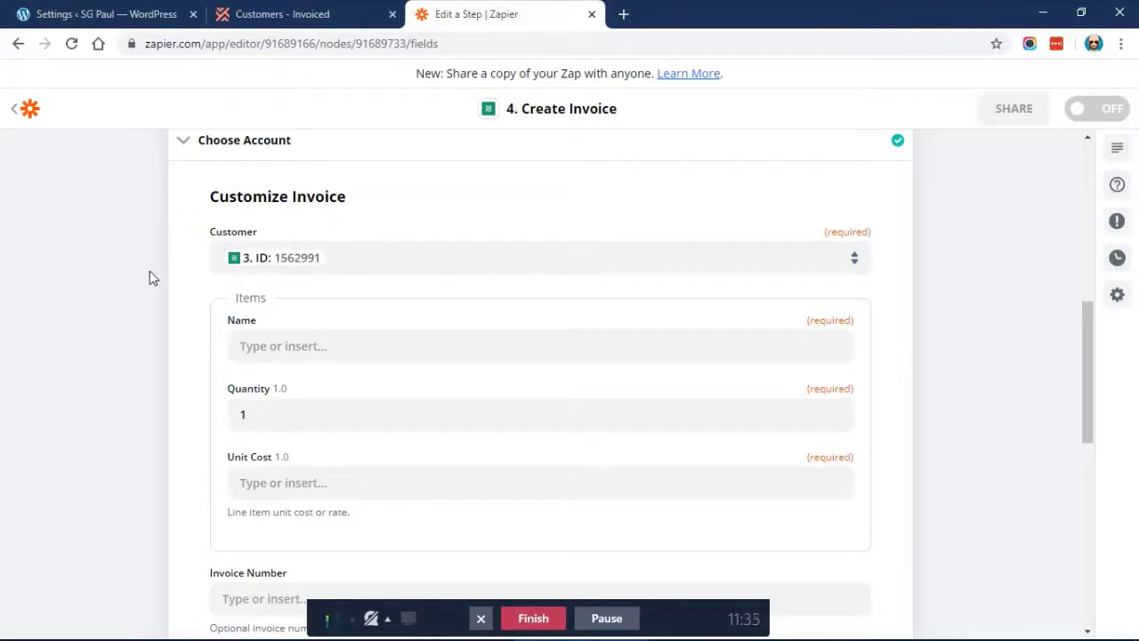
scroll(150, 278, down, 1)
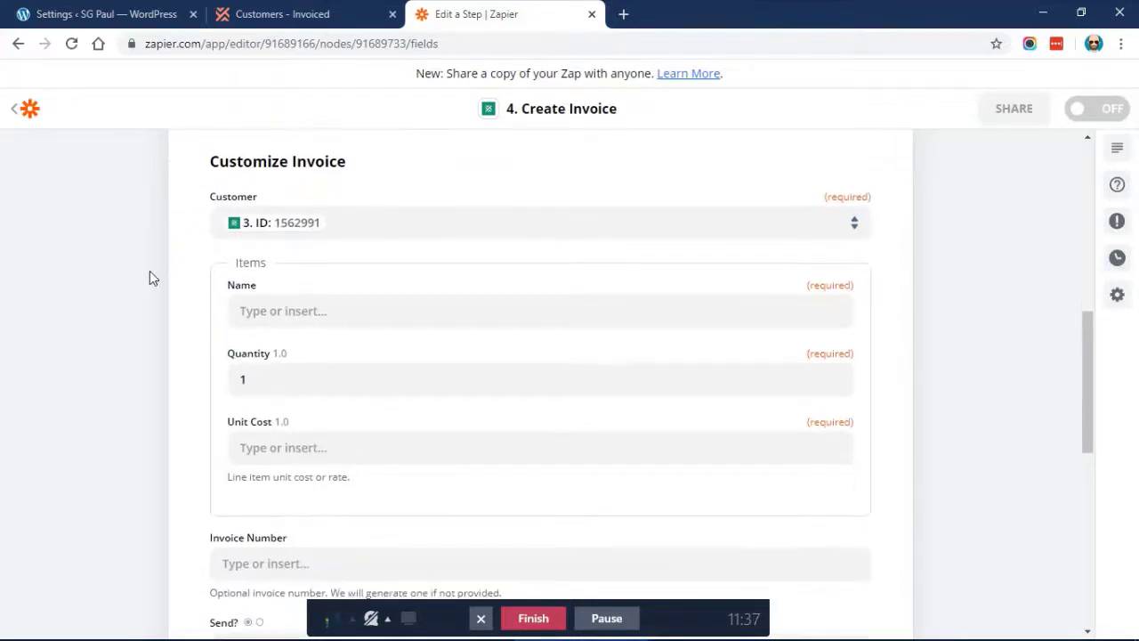
Map the item Name to the MemberPress Membership Title
click(285, 311)
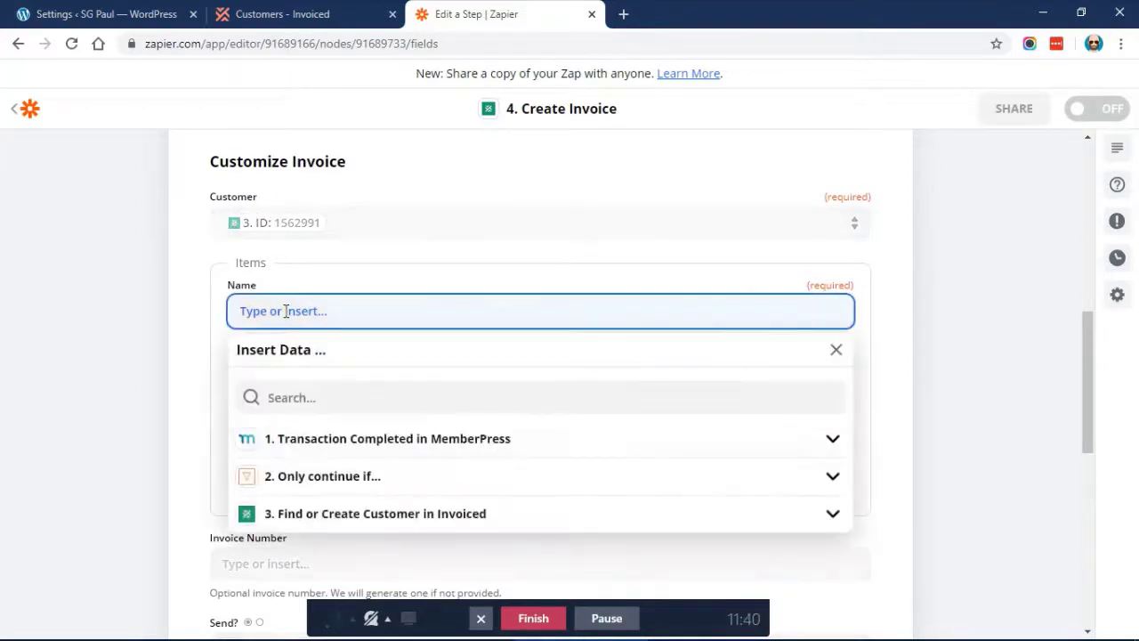
click(305, 445)
scroll(431, 438, down, 1)
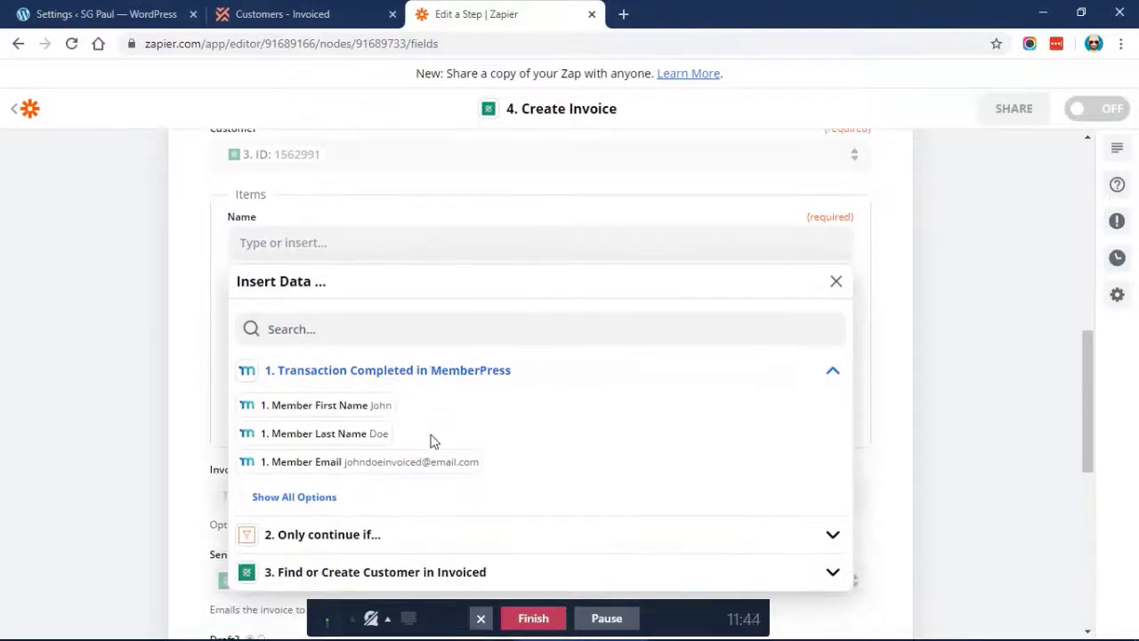
click(278, 506)
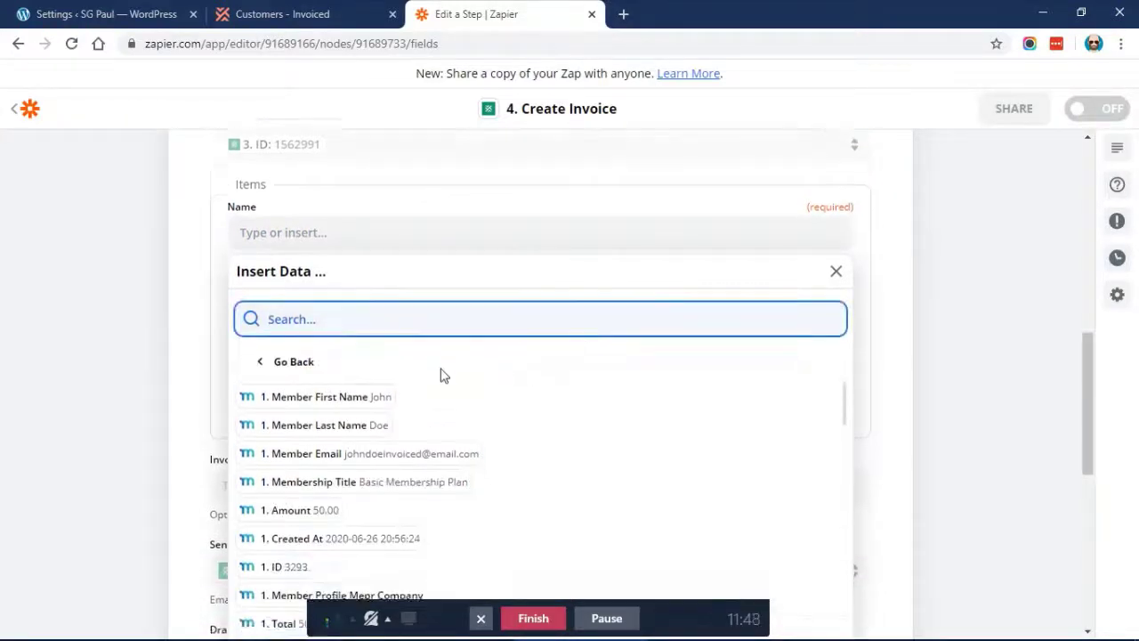
scroll(440, 373, down, 1)
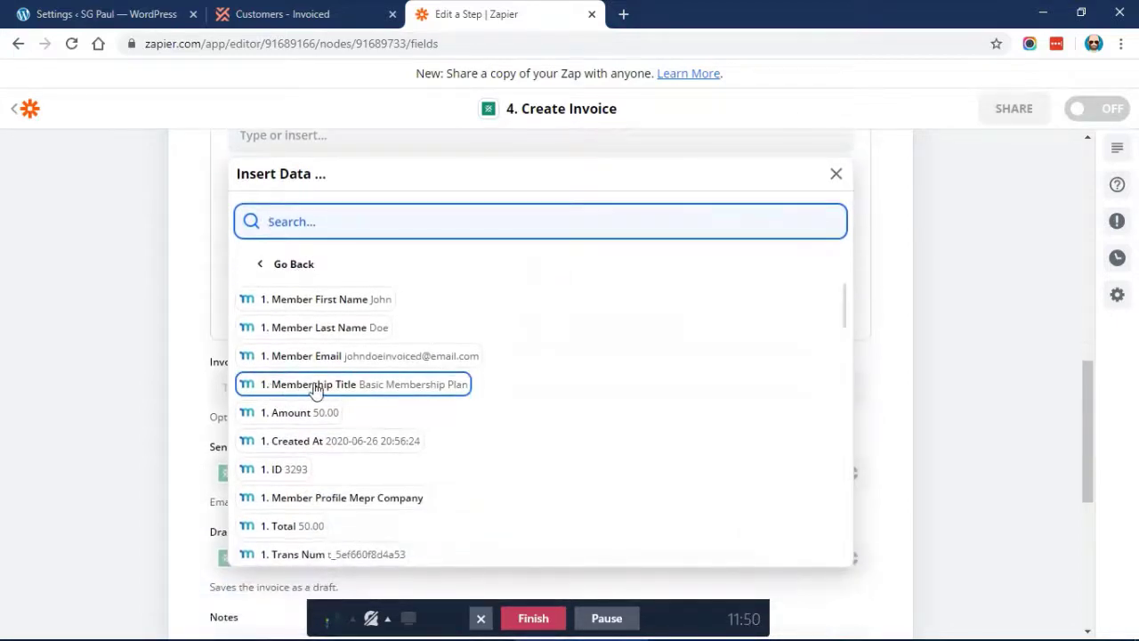
click(316, 390)
click(153, 381)
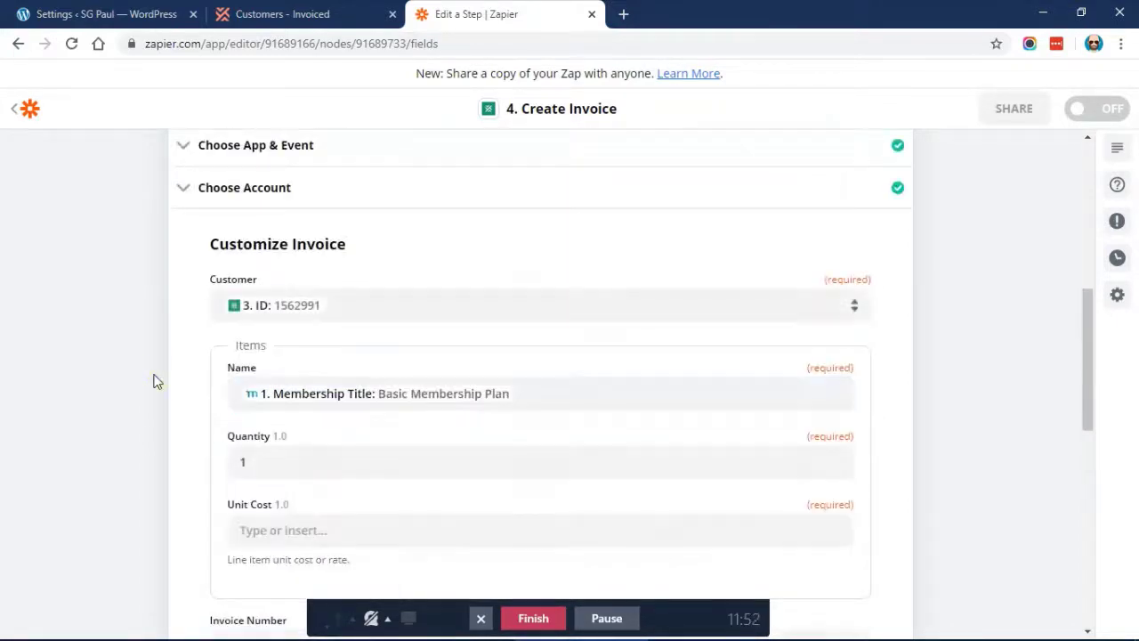
Map the item Unit Cost to the MemberPress transaction Total (50.00)
scroll(183, 376, down, 1)
scroll(173, 405, down, 1)
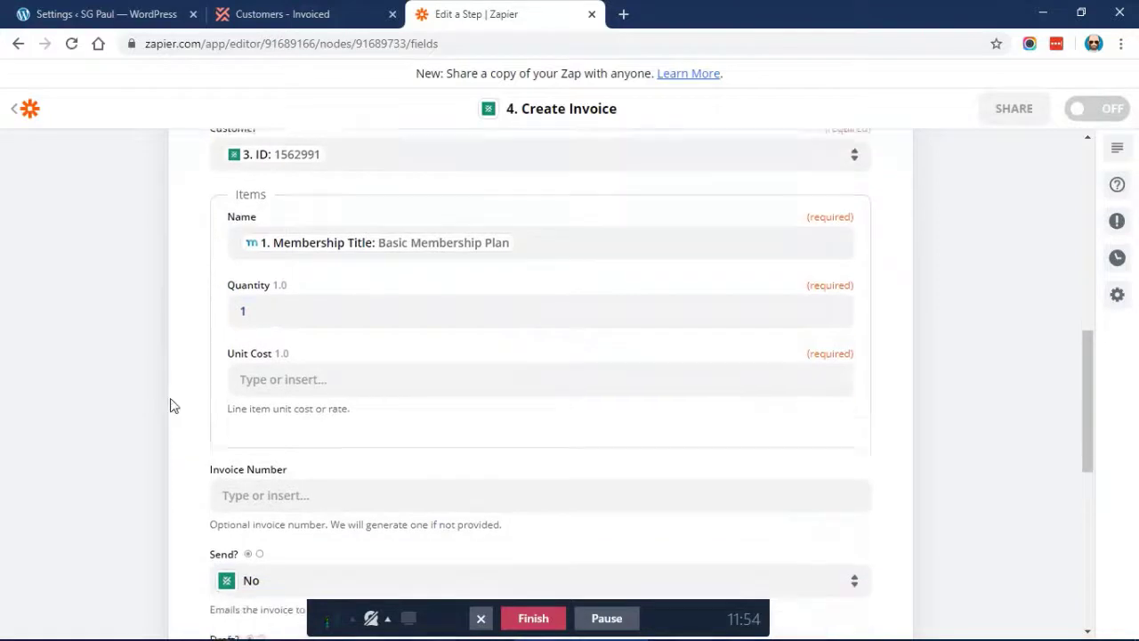
click(264, 352)
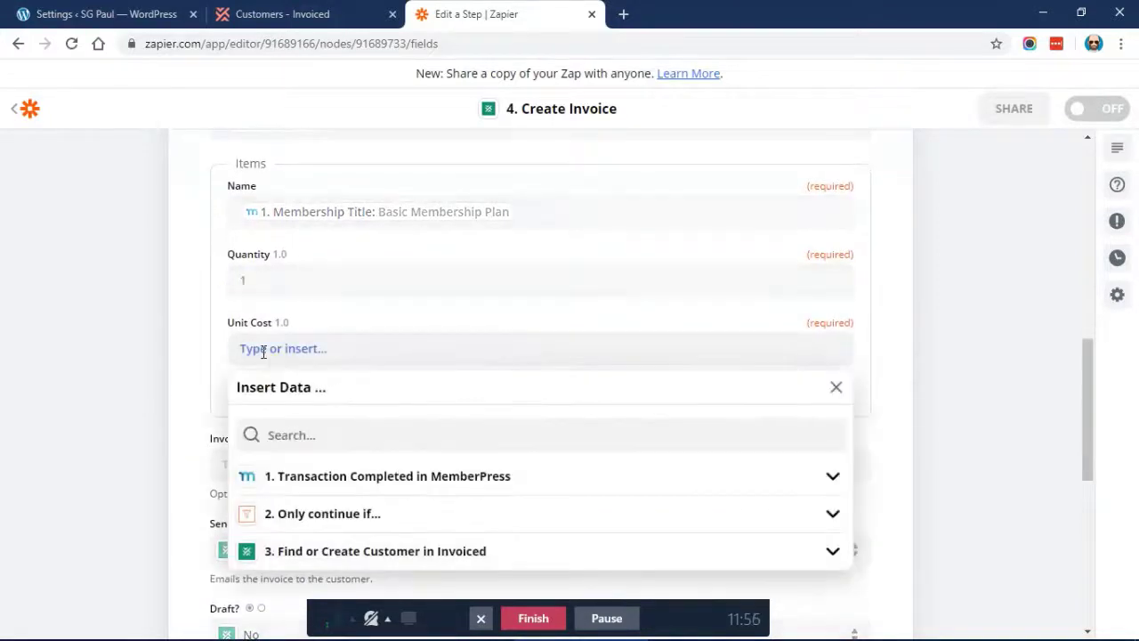
click(300, 475)
scroll(393, 451, down, 2)
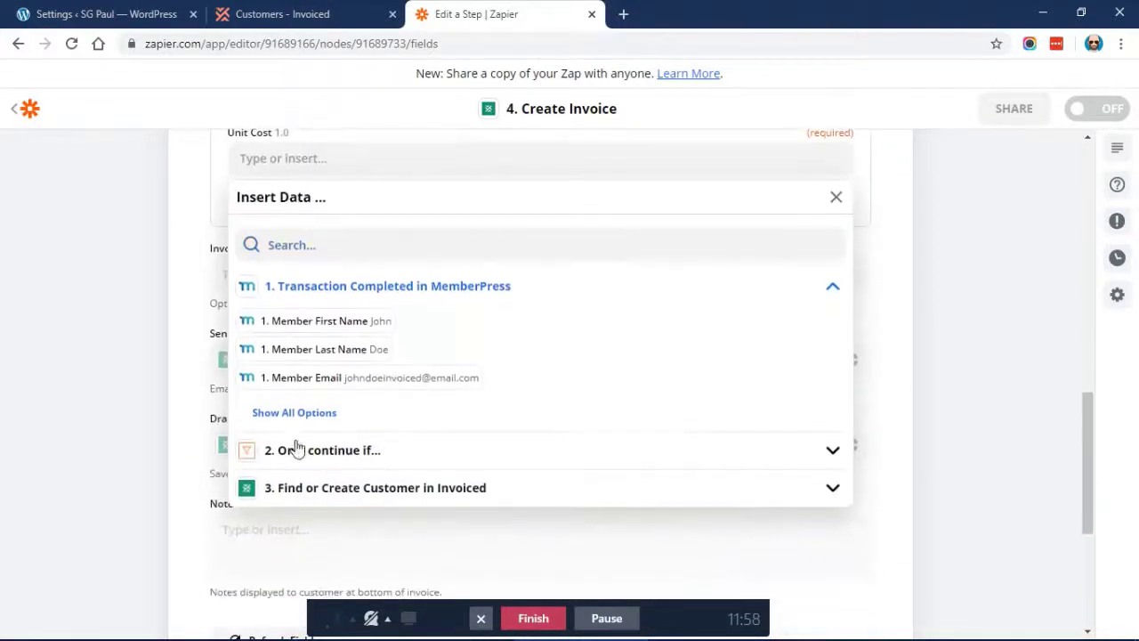
click(288, 414)
scroll(392, 383, down, 1)
scroll(391, 385, down, 1)
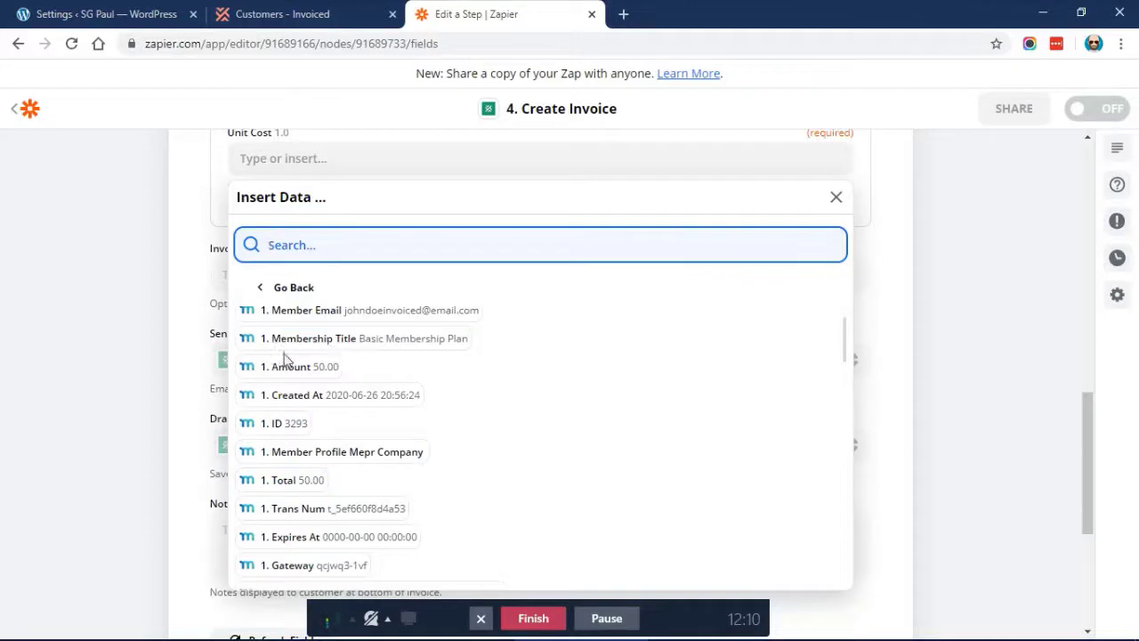
click(276, 485)
click(136, 298)
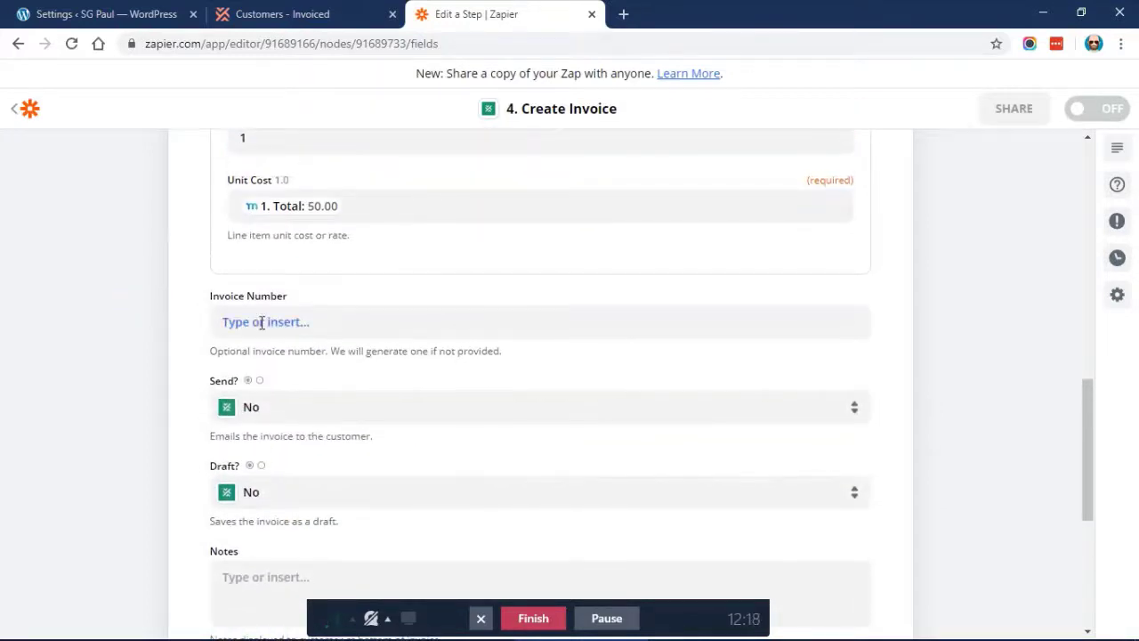
Map the MemberPress transaction field '1. ID' (3293) into the Invoice Number field
click(262, 322)
click(328, 448)
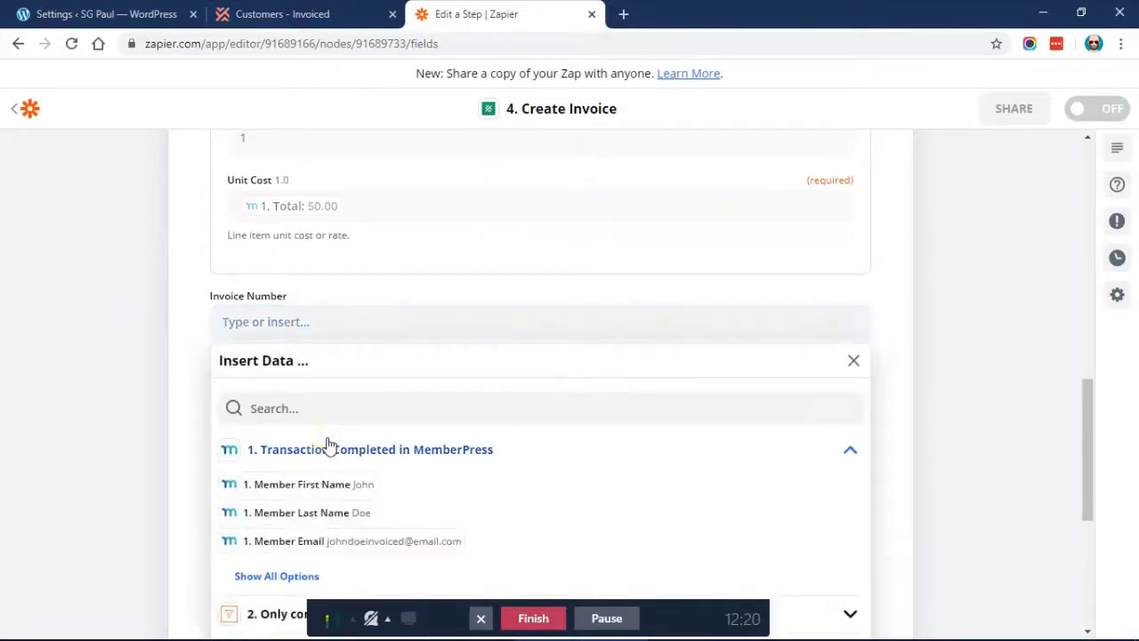
scroll(224, 428, down, 2)
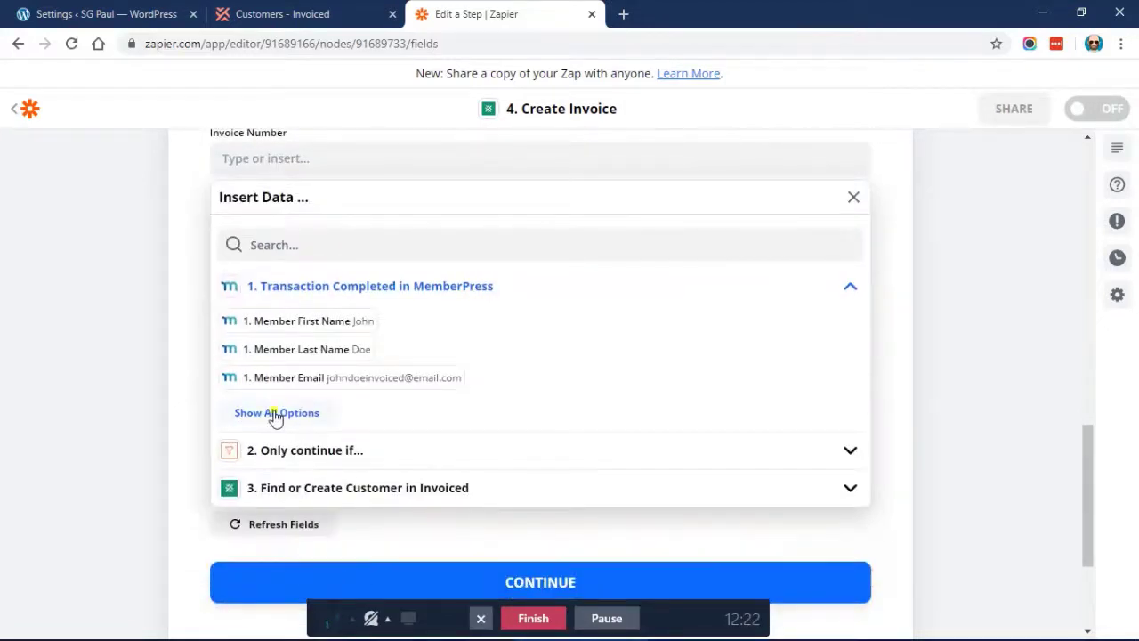
click(275, 415)
scroll(427, 338, down, 2)
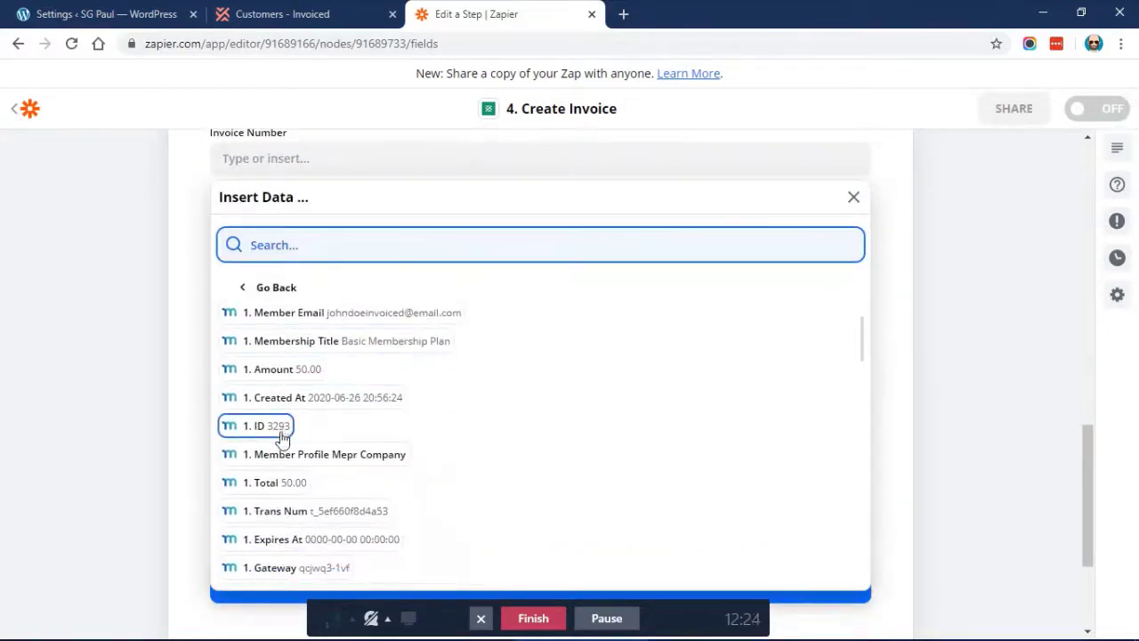
click(267, 434)
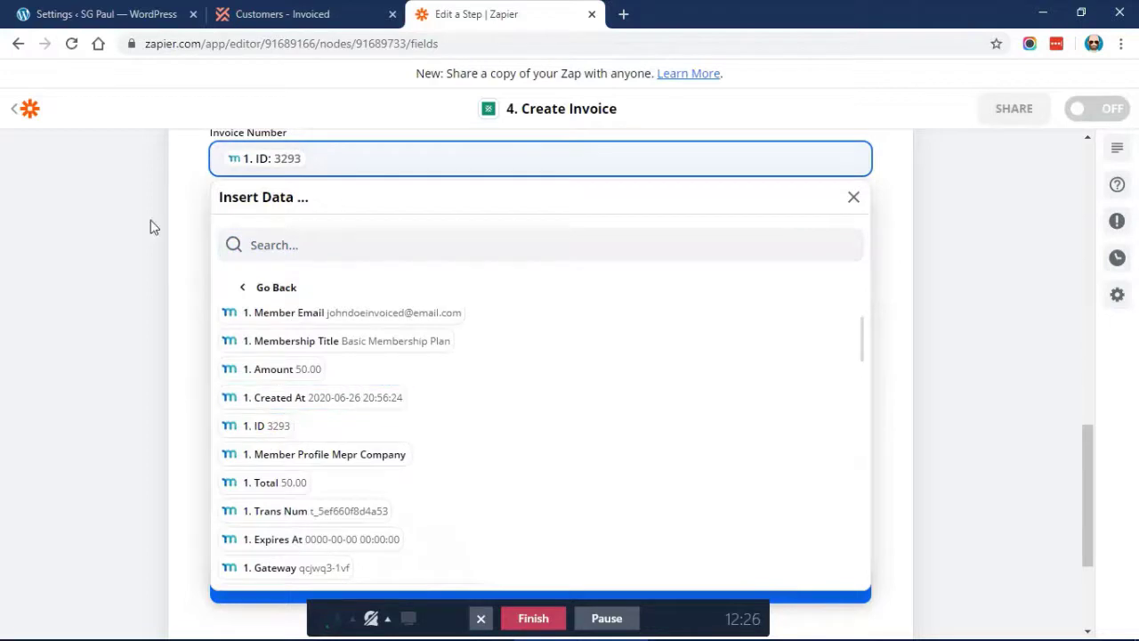
click(194, 265)
Set the Send? option to Yes so the invoice is emailed to the customer
scroll(196, 265, up, 1)
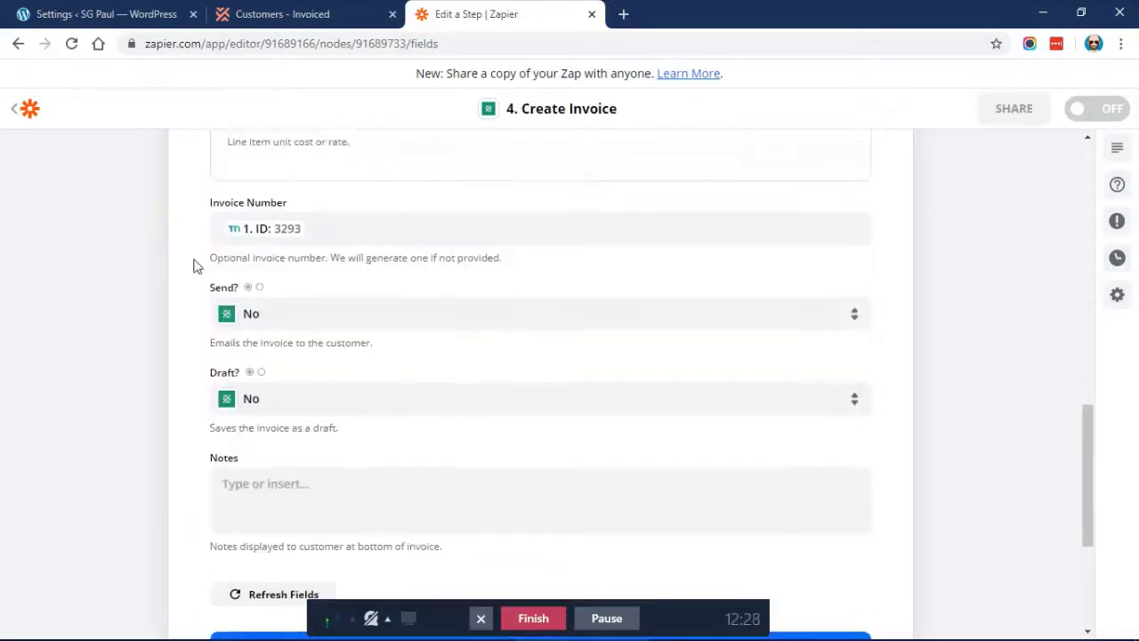
scroll(183, 255, down, 1)
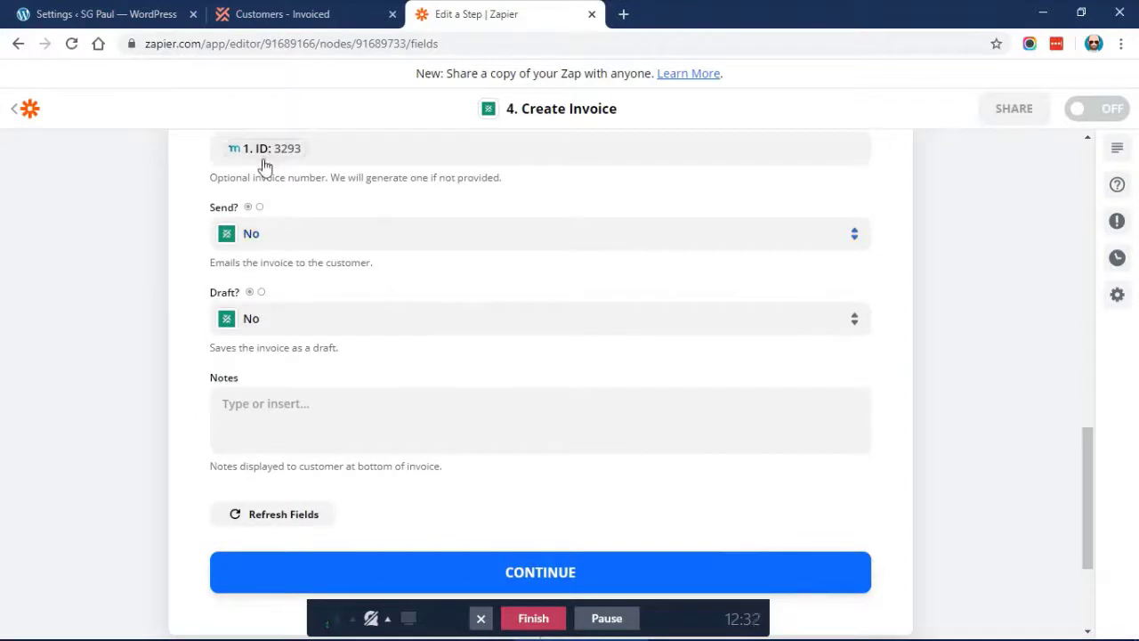
click(253, 237)
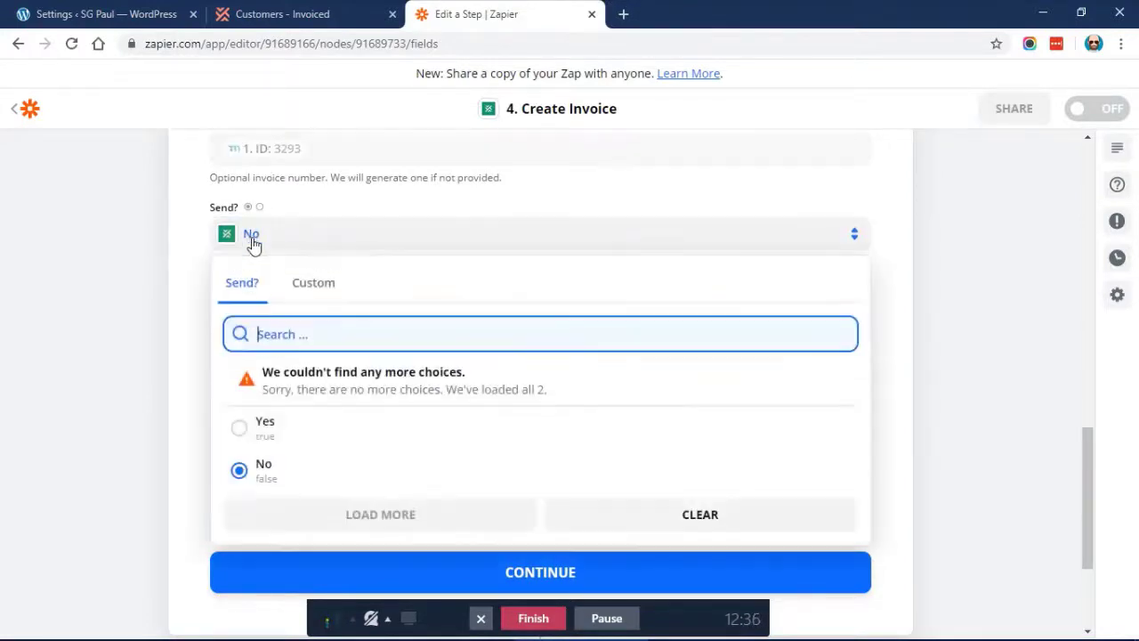
click(246, 431)
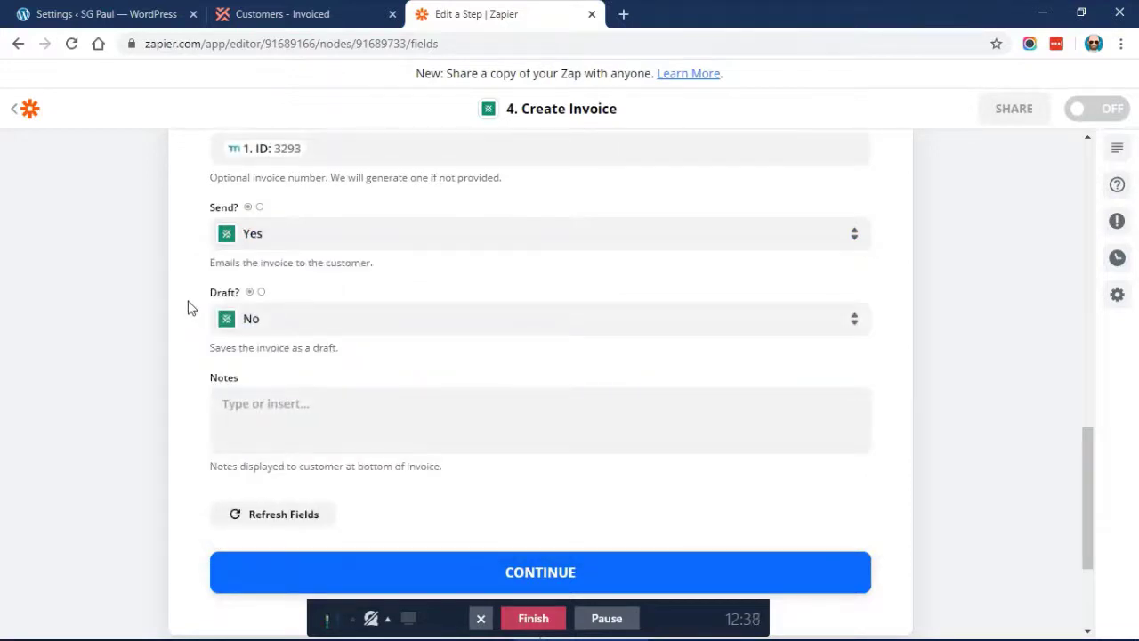
Enter the note 'Created via Zapier + MemberPress' in the invoice's Notes field
scroll(187, 356, down, 1)
click(281, 356)
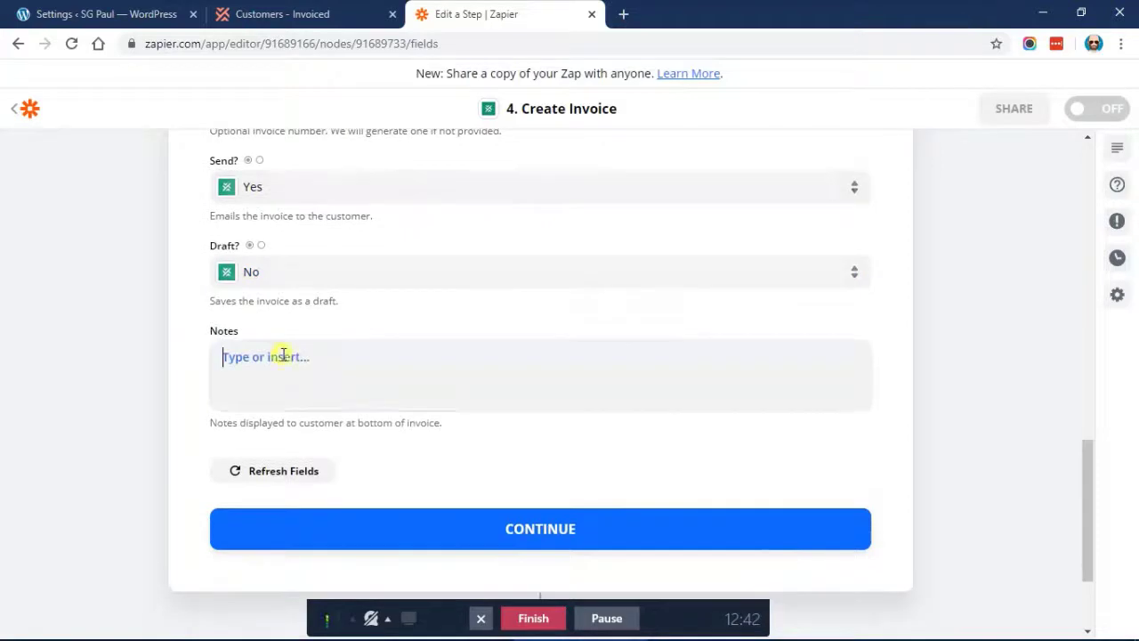
text(Creat)
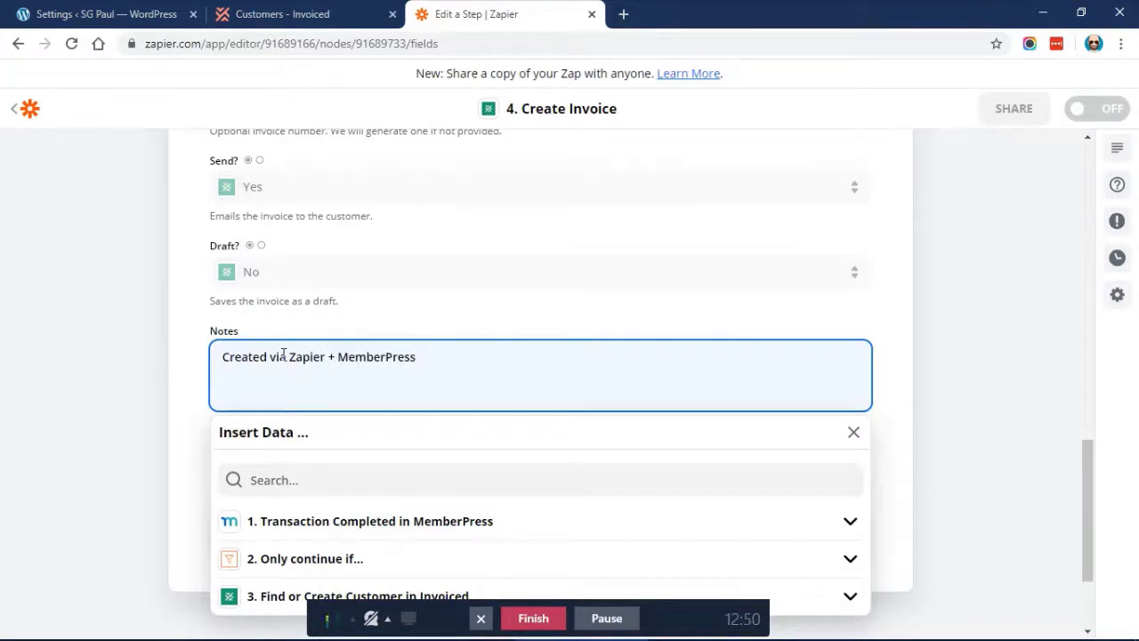
text(ed via Zapier + MemberPress)
click(175, 297)
Continue and test the Create Invoice step, then switch to the Invoiced Customers tab
scroll(330, 454, down, 1)
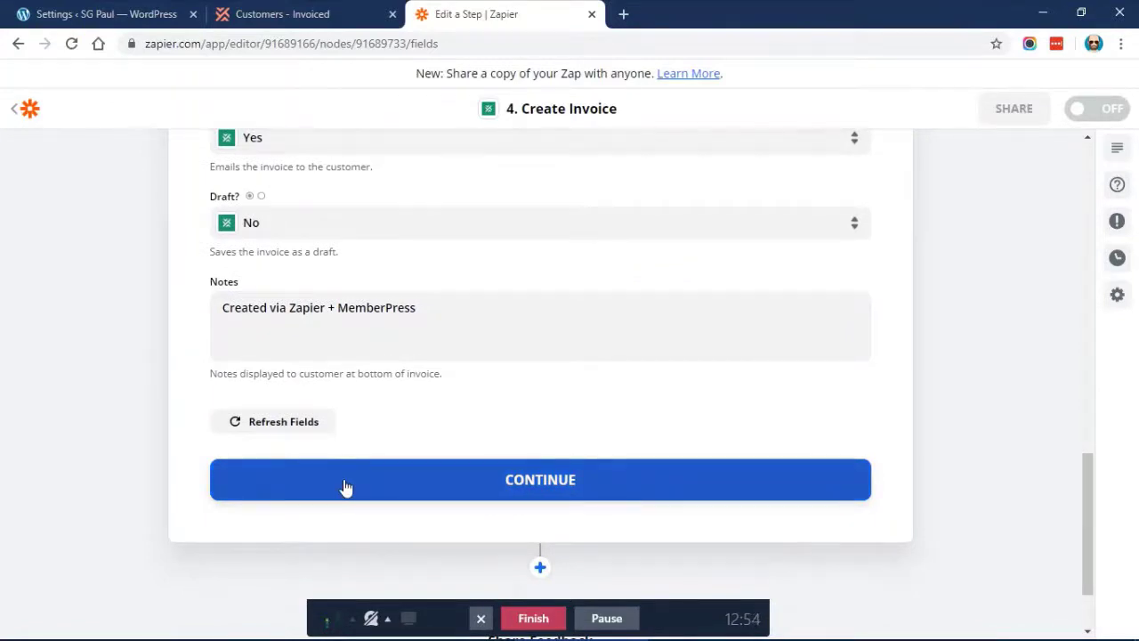
click(346, 488)
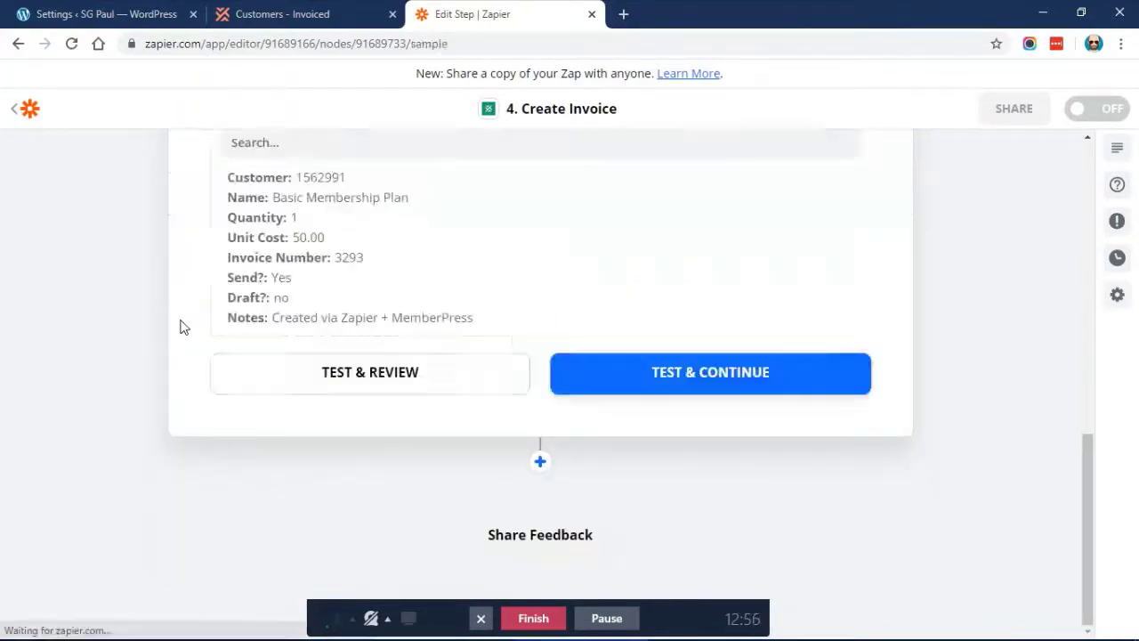
click(590, 380)
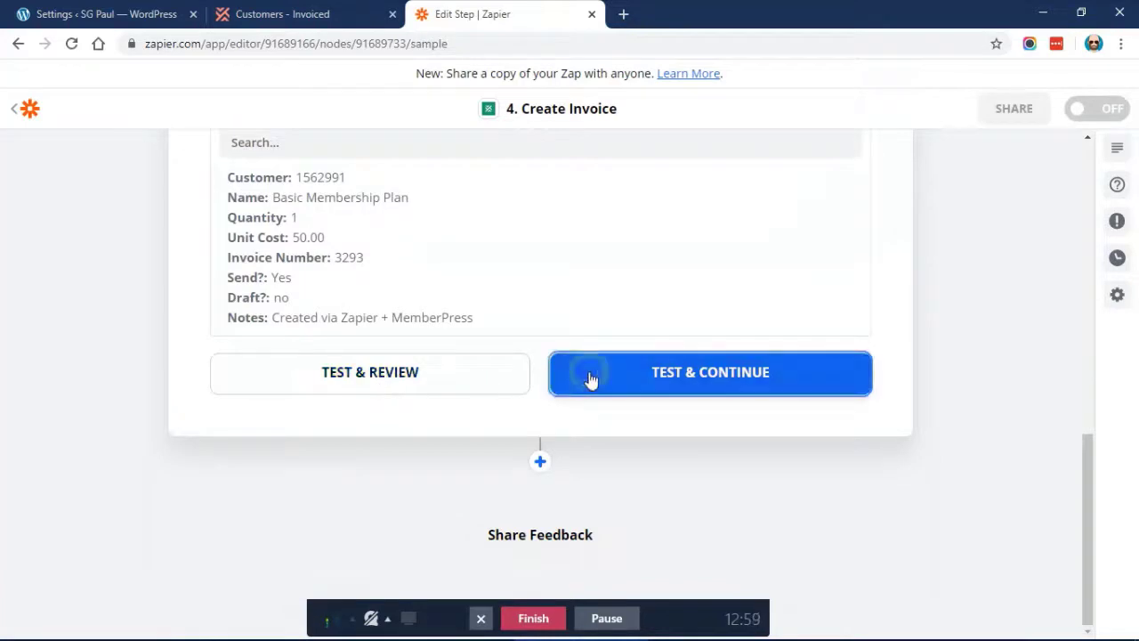
click(360, 7)
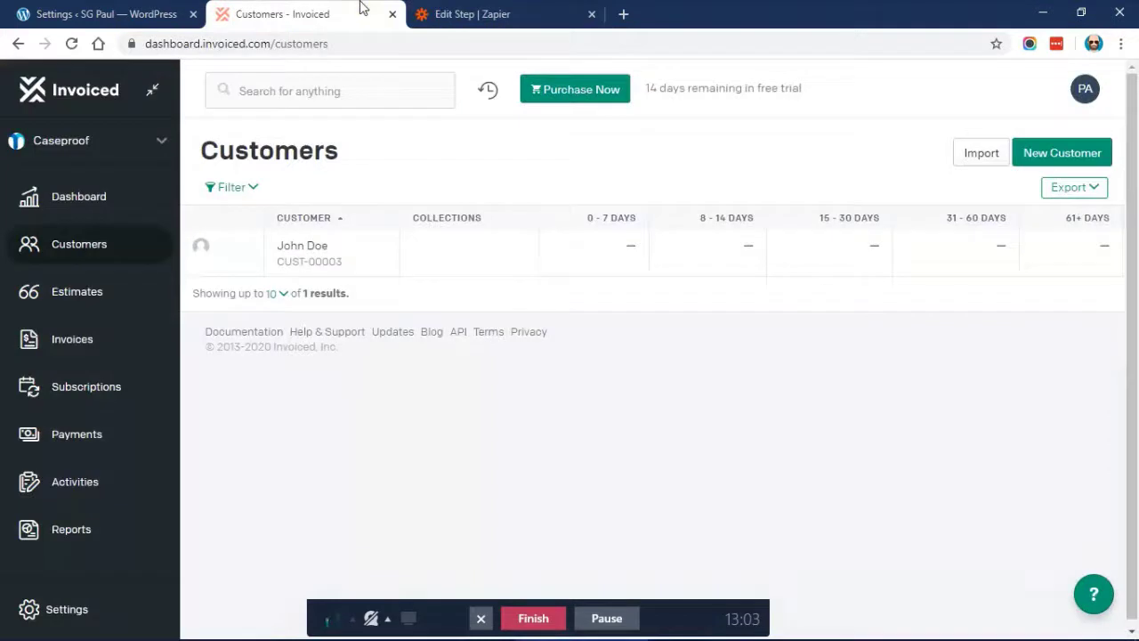
Reload Invoiced and open invoice 3293 from the Invoices list to review its Sent $50.00 details
click(70, 44)
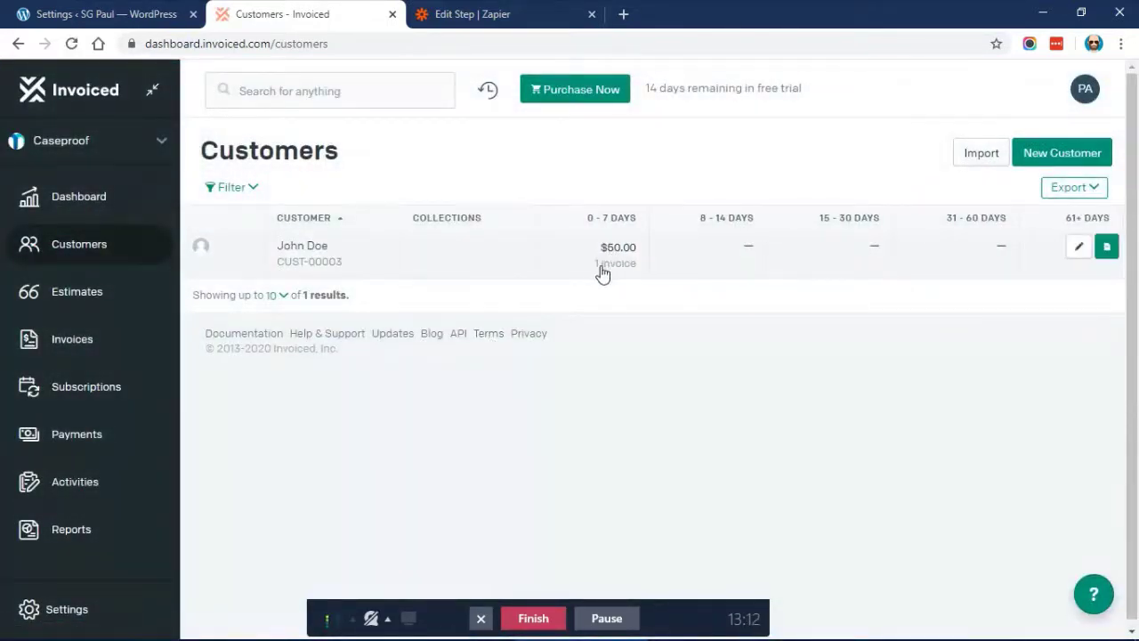
click(85, 340)
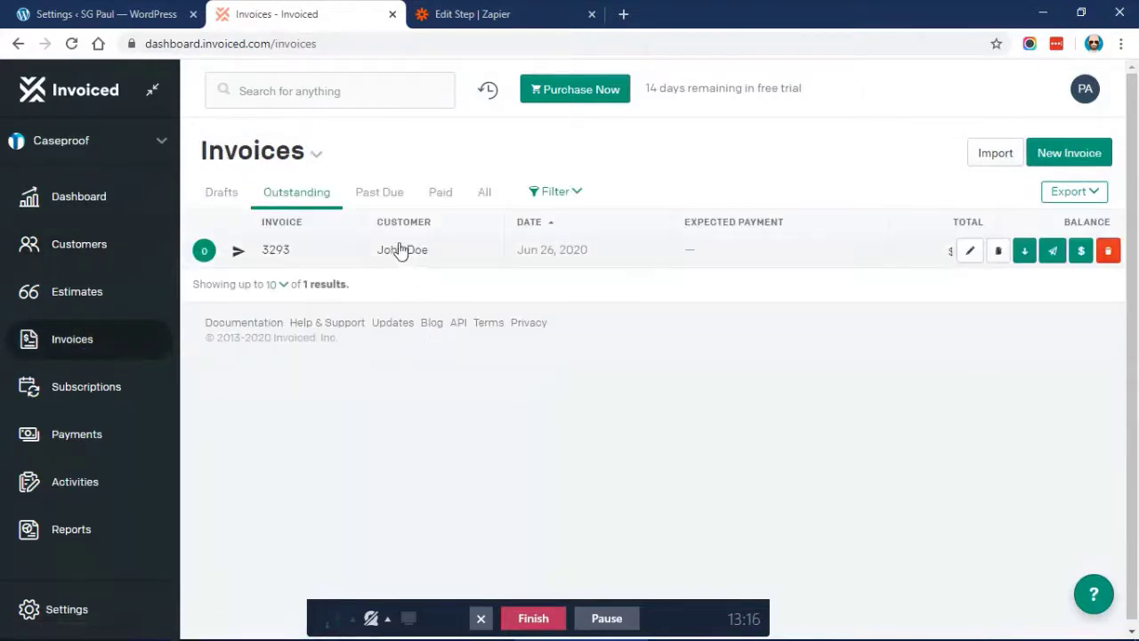
click(387, 250)
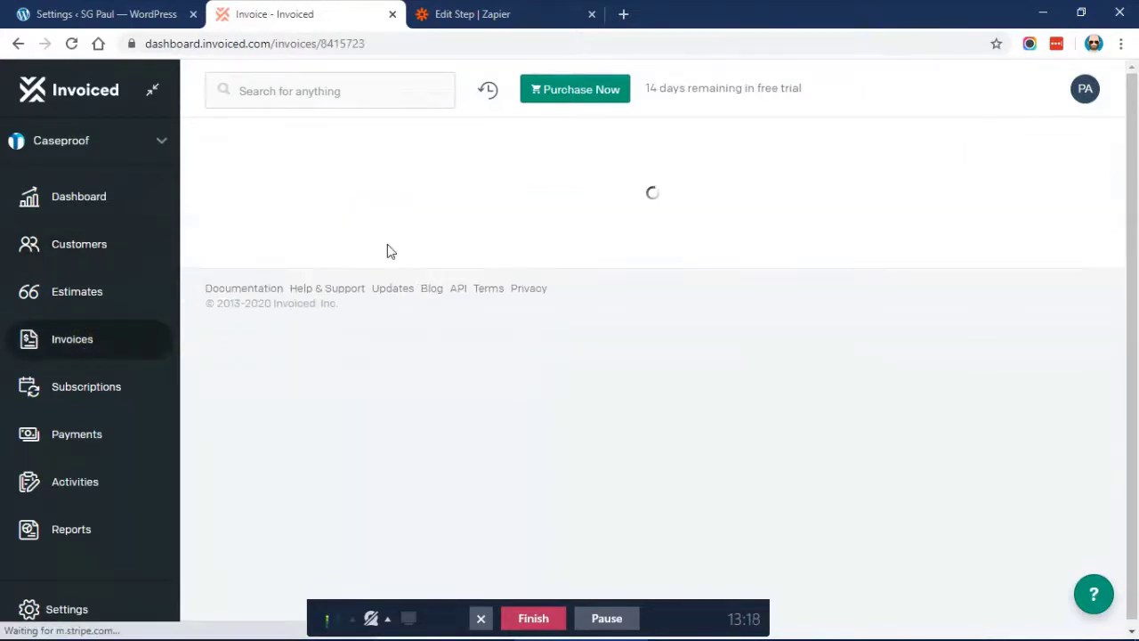
scroll(587, 224, down, 1)
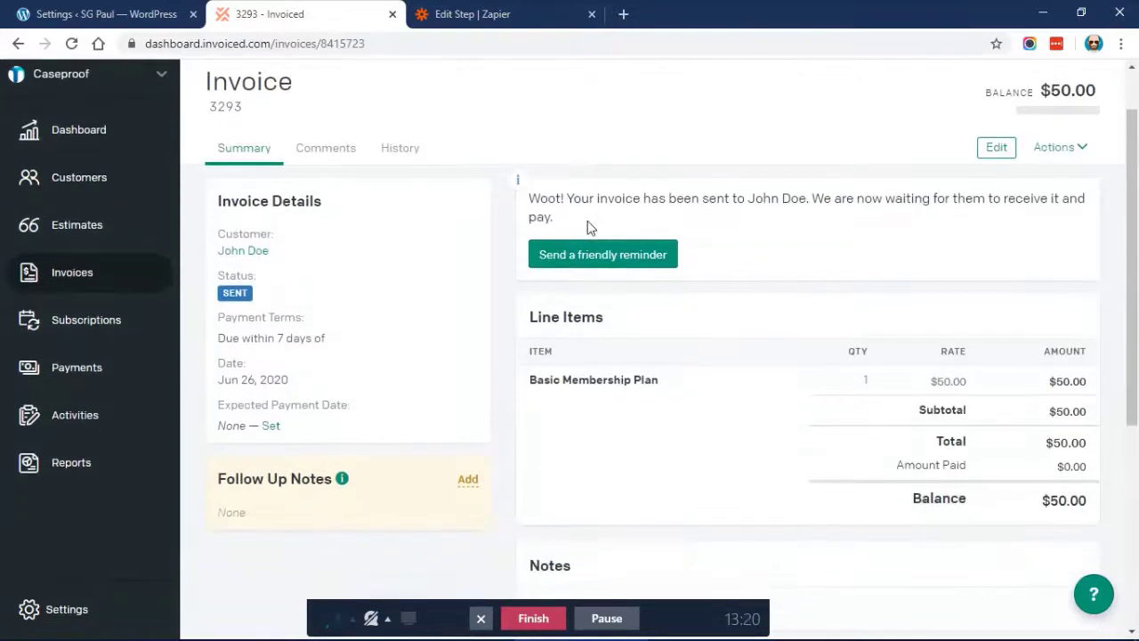
scroll(347, 228, down, 1)
mouse_move(240, 242)
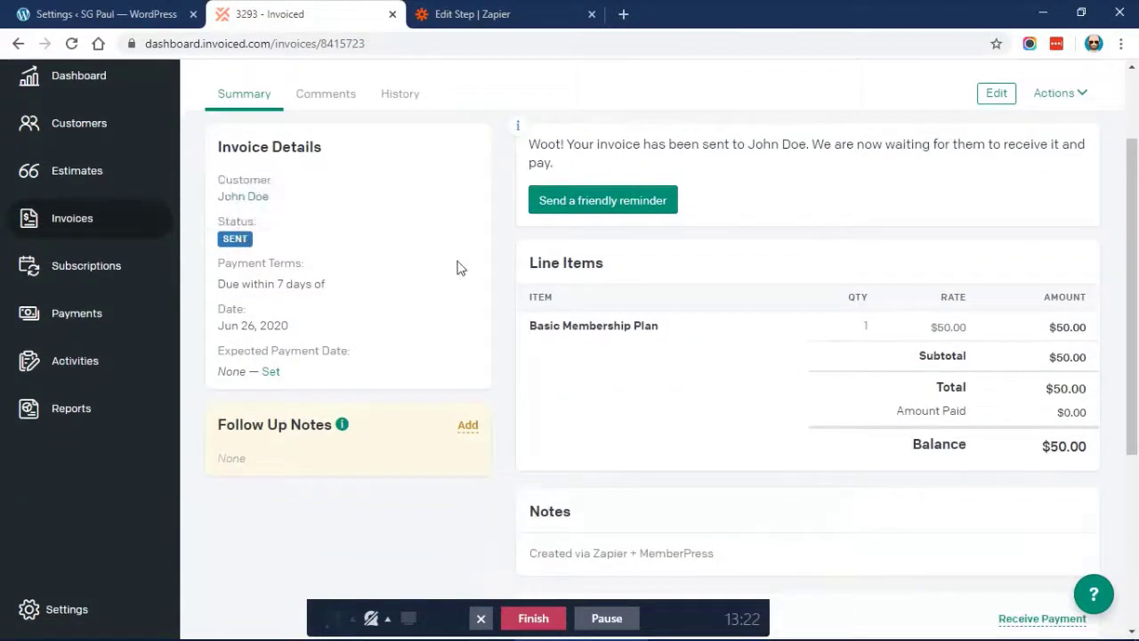
scroll(458, 267, down, 5)
scroll(457, 267, up, 4)
scroll(460, 268, up, 3)
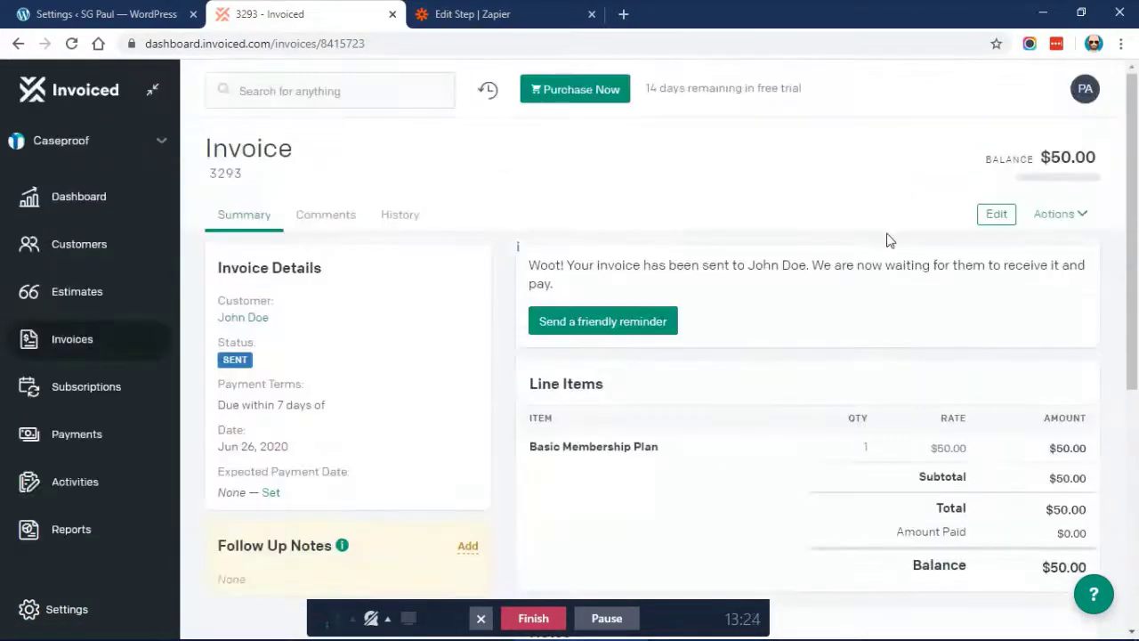
Open invoice 3293's Client View URL in a new browser tab
click(1073, 215)
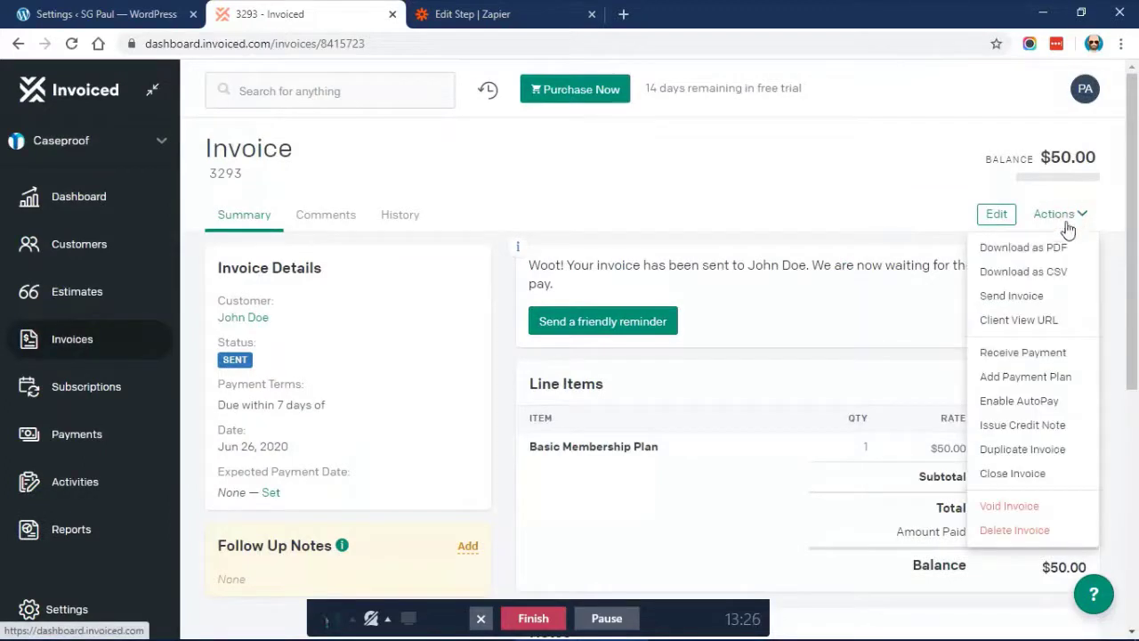
click(1024, 320)
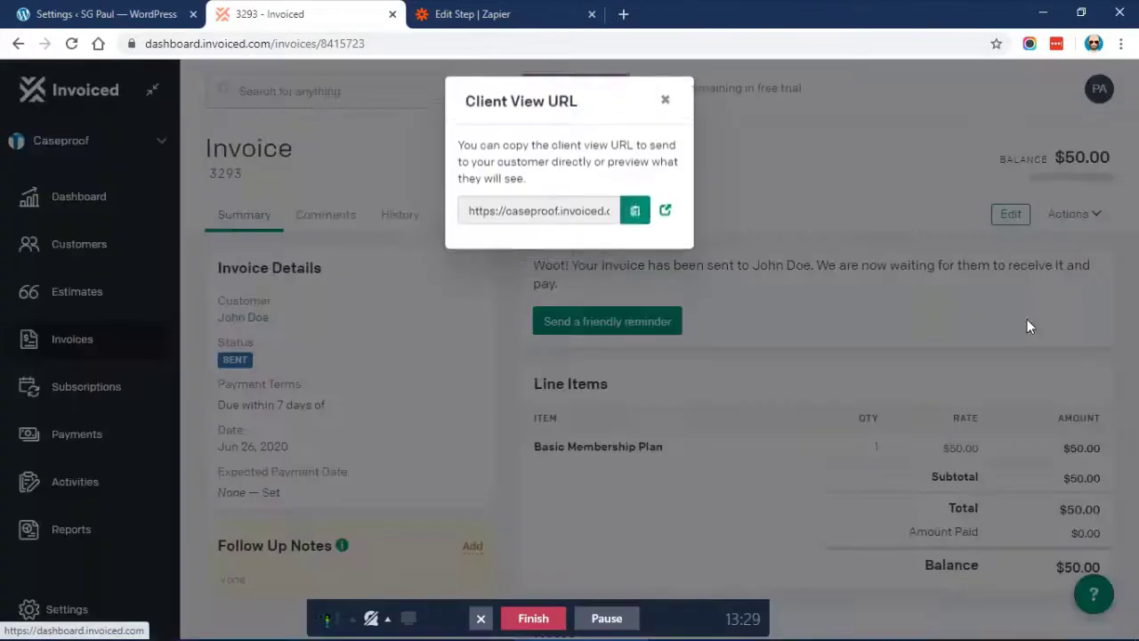
click(665, 219)
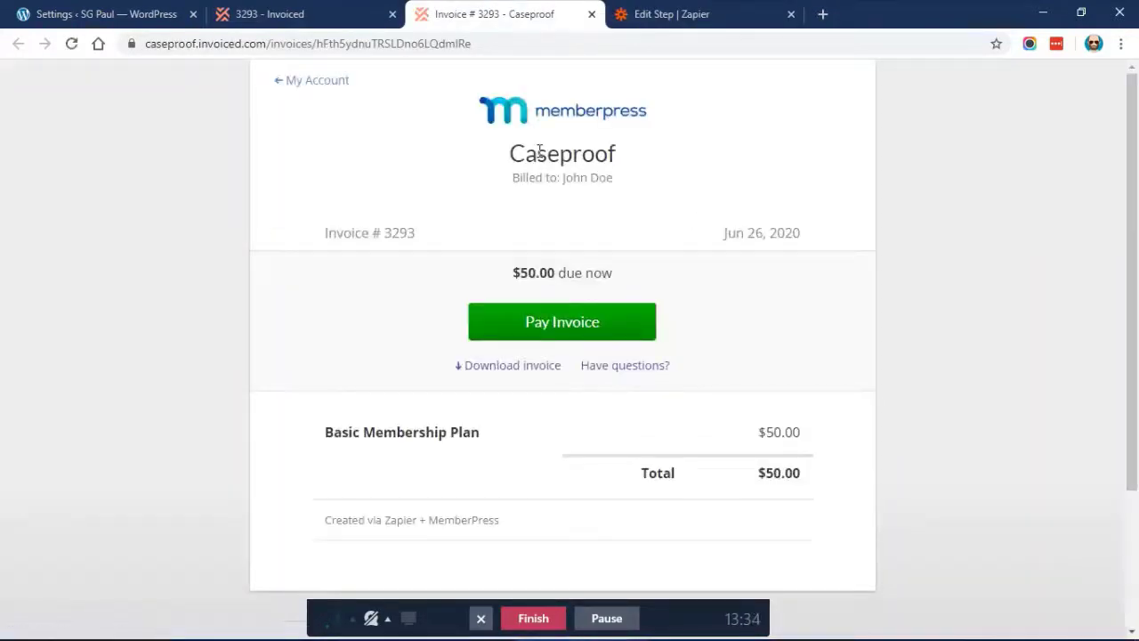
scroll(467, 230, down, 2)
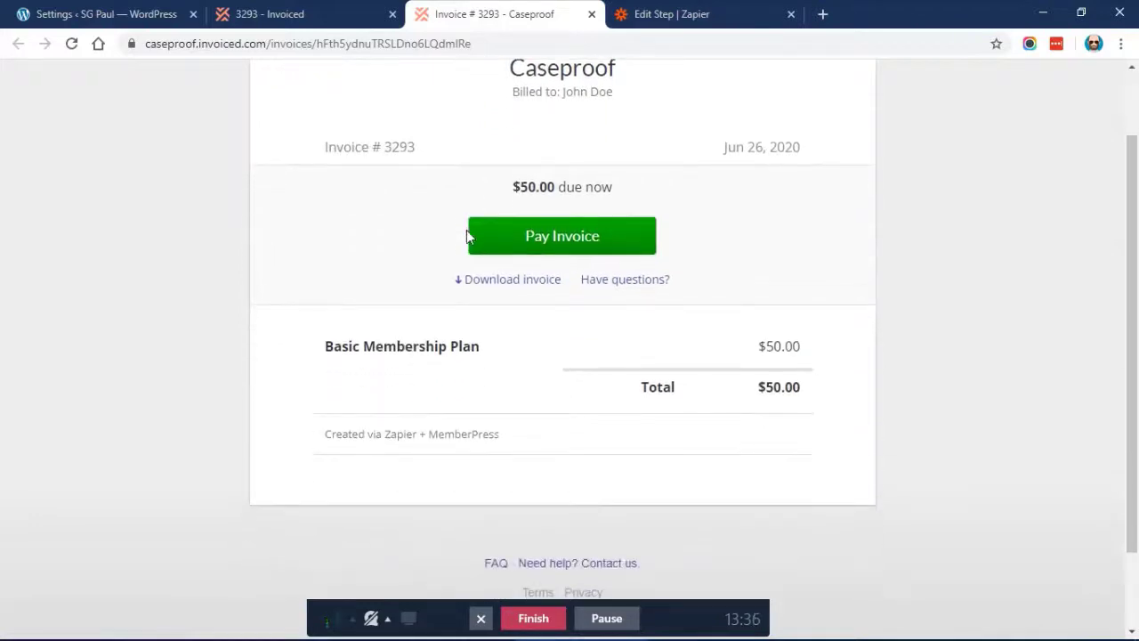
scroll(466, 230, up, 2)
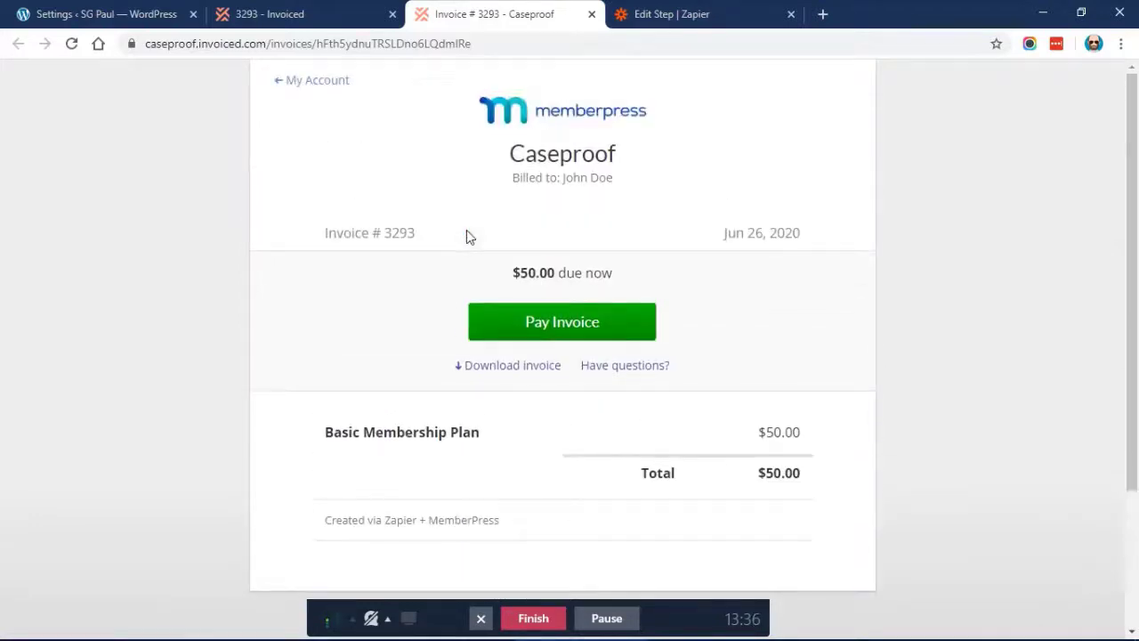
Bring up the customer-facing Pay Invoice page for invoice 3293 and review it
click(544, 324)
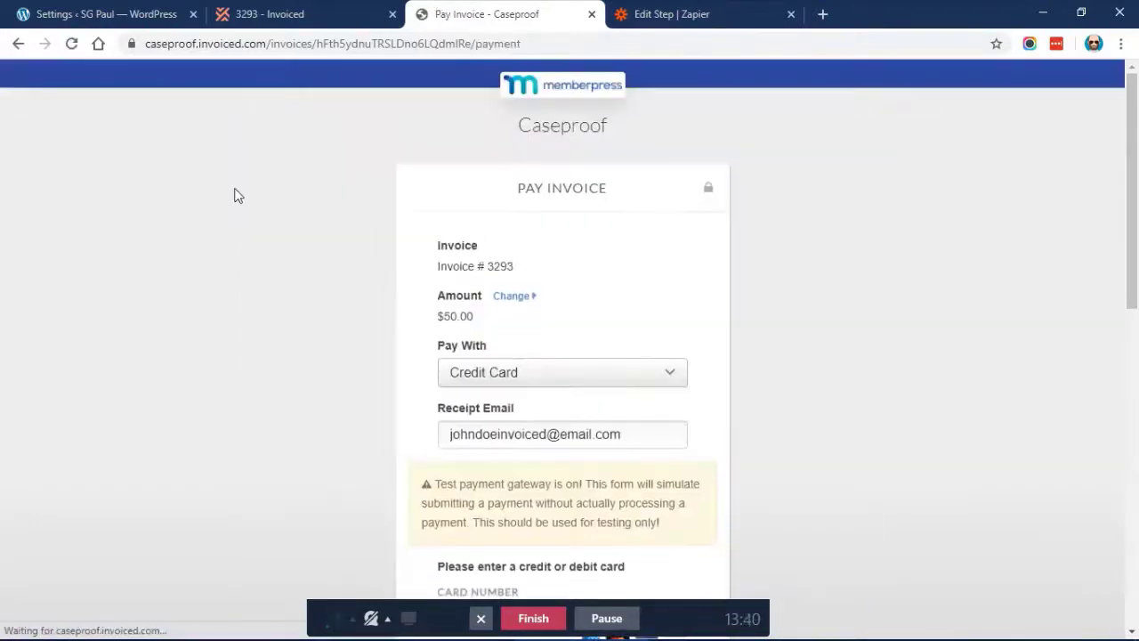
scroll(373, 295, down, 2)
scroll(373, 295, up, 2)
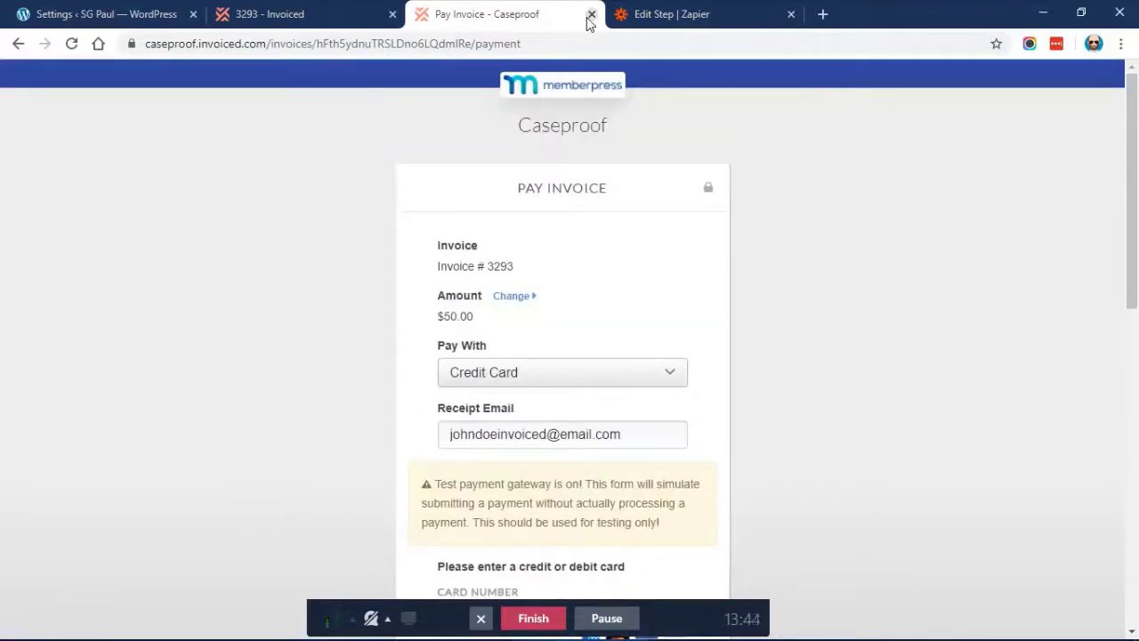
scroll(419, 166, down, 2)
scroll(420, 166, up, 2)
Close the Pay Invoice tab and the Client View URL dialog, returning to invoice 3293's summary
click(592, 14)
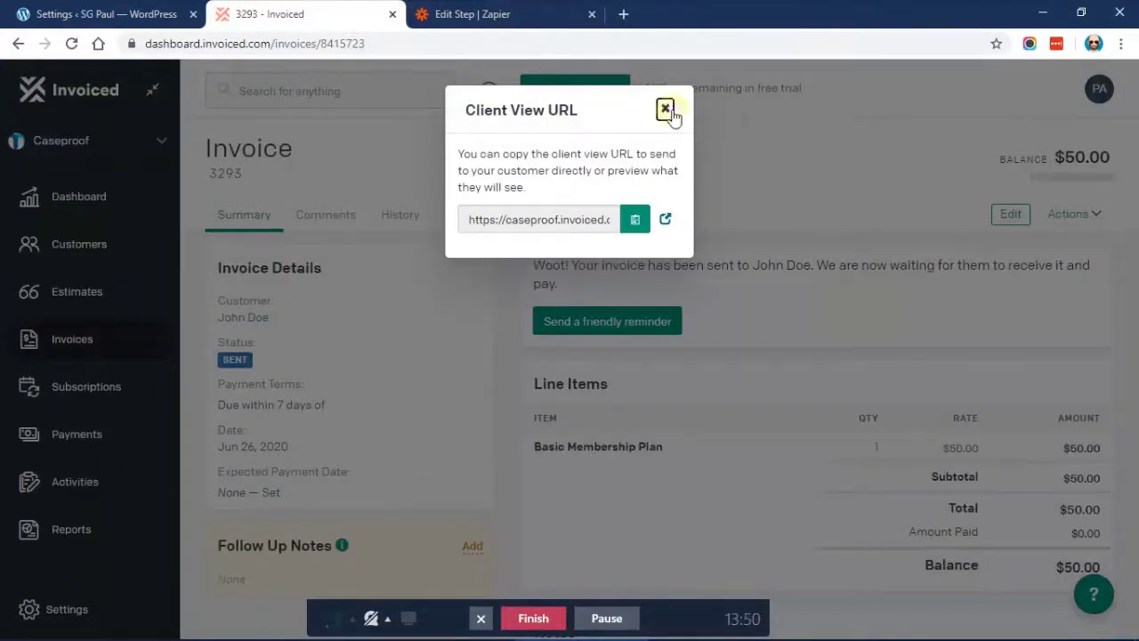
click(665, 109)
mouse_move(236, 372)
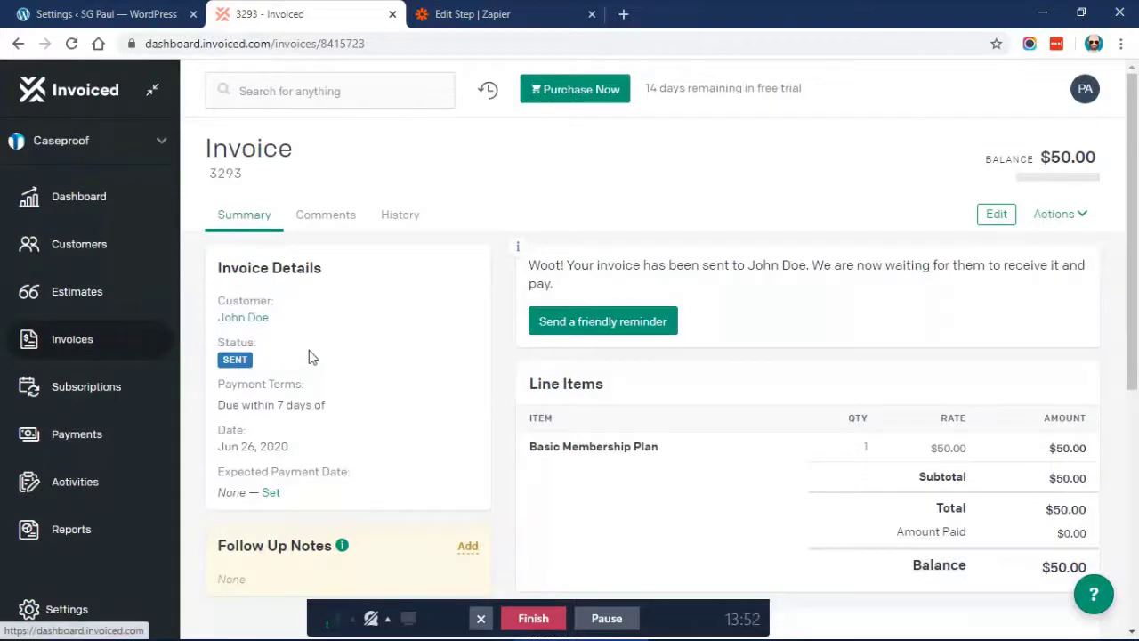
scroll(351, 353, down, 2)
scroll(352, 354, down, 3)
scroll(351, 353, up, 5)
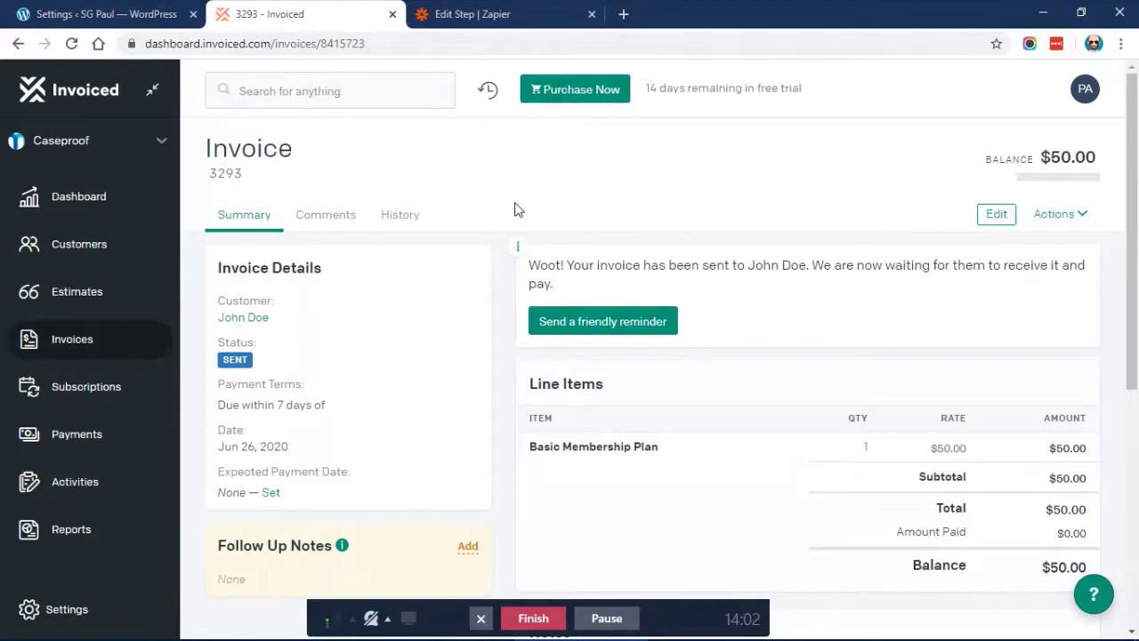
Scroll through unpaid Invoiced invoice 3293 ($50.00 balance), then go back to WordPress payment settings
scroll(519, 210, down, 4)
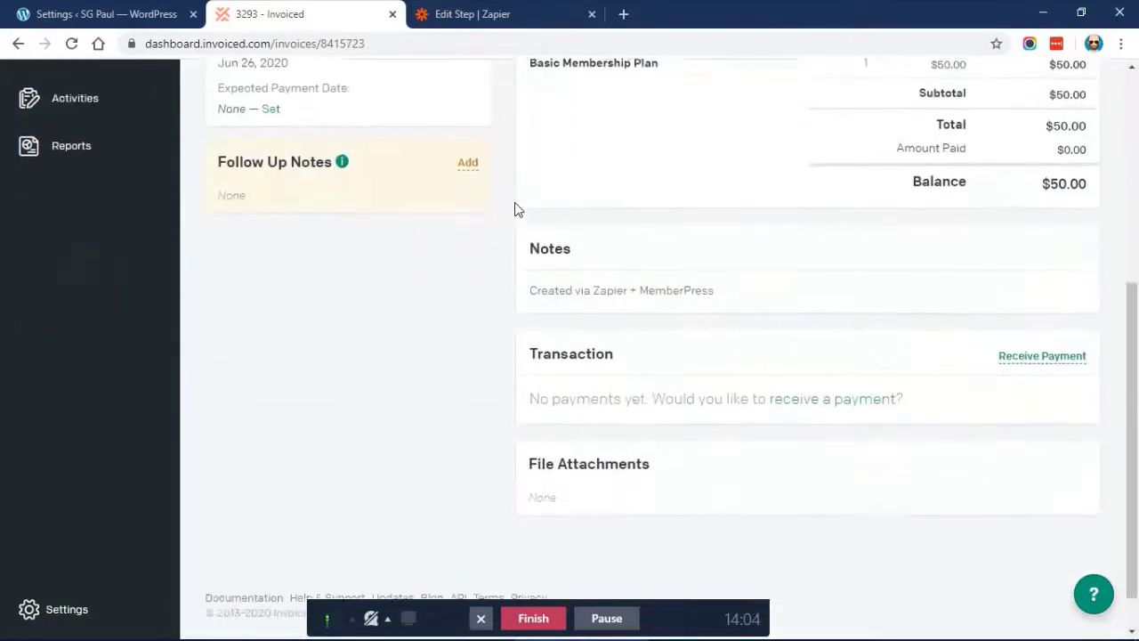
scroll(519, 210, up, 3)
scroll(519, 209, up, 2)
click(124, 11)
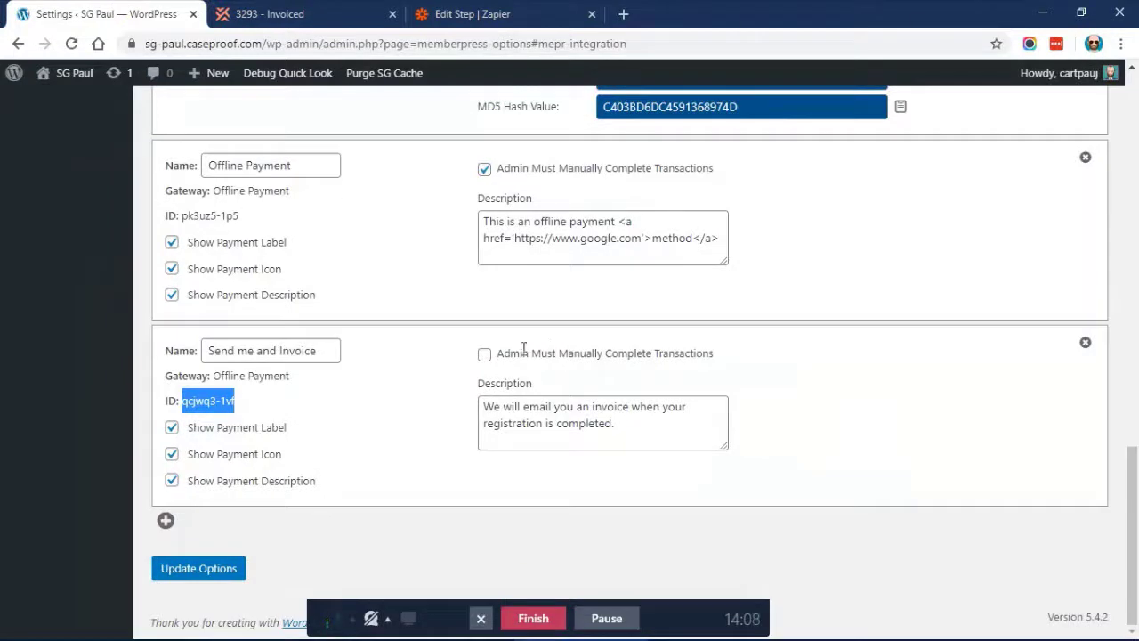
Review the 'Send me and Invoice' Admin Must Manually Complete Transactions option, then go to MemberPress Transactions
drag(498, 352, 738, 364)
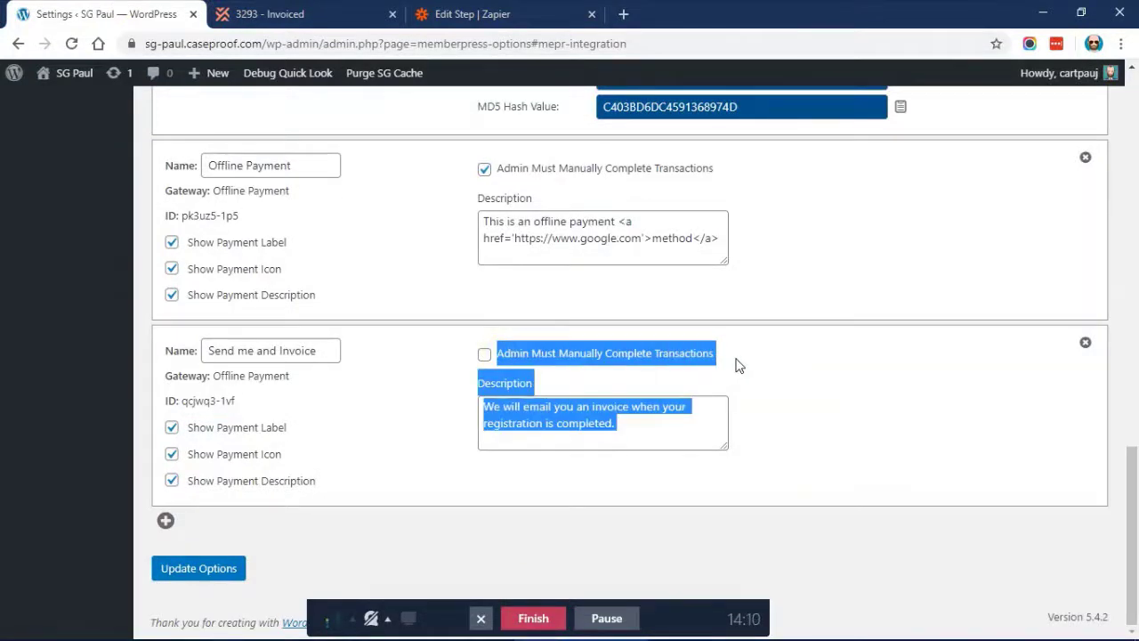
click(736, 365)
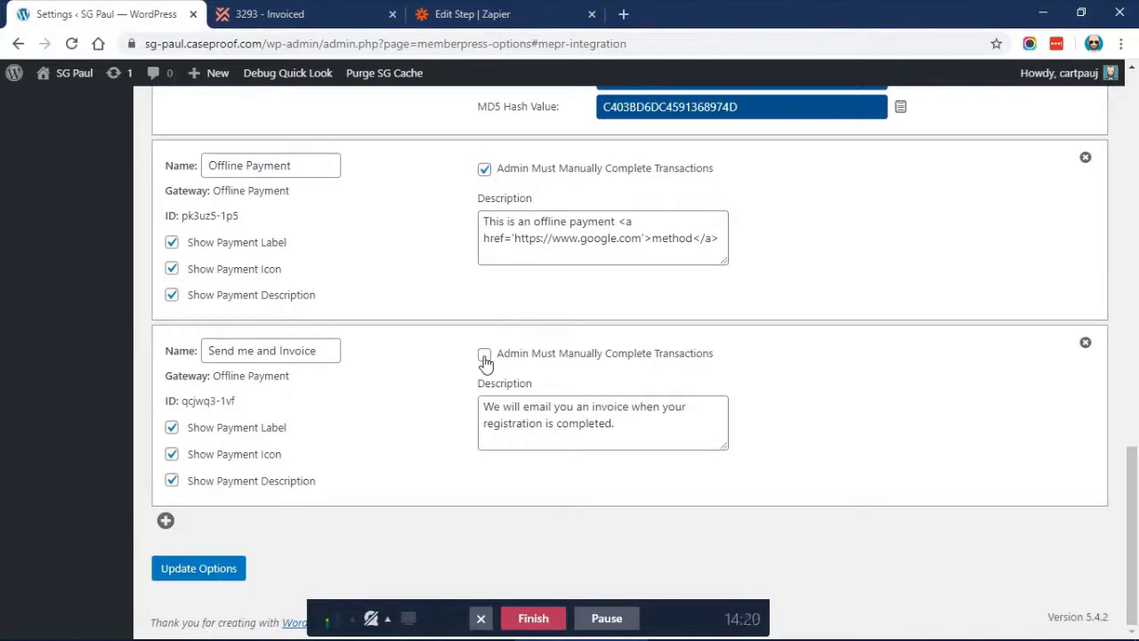
click(480, 15)
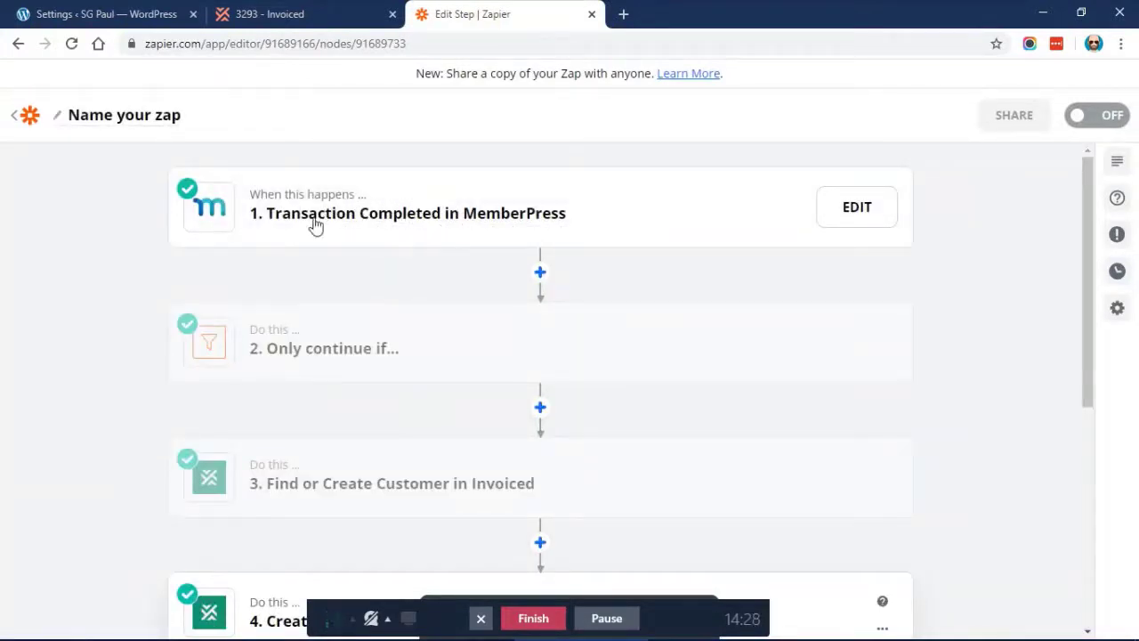
click(160, 14)
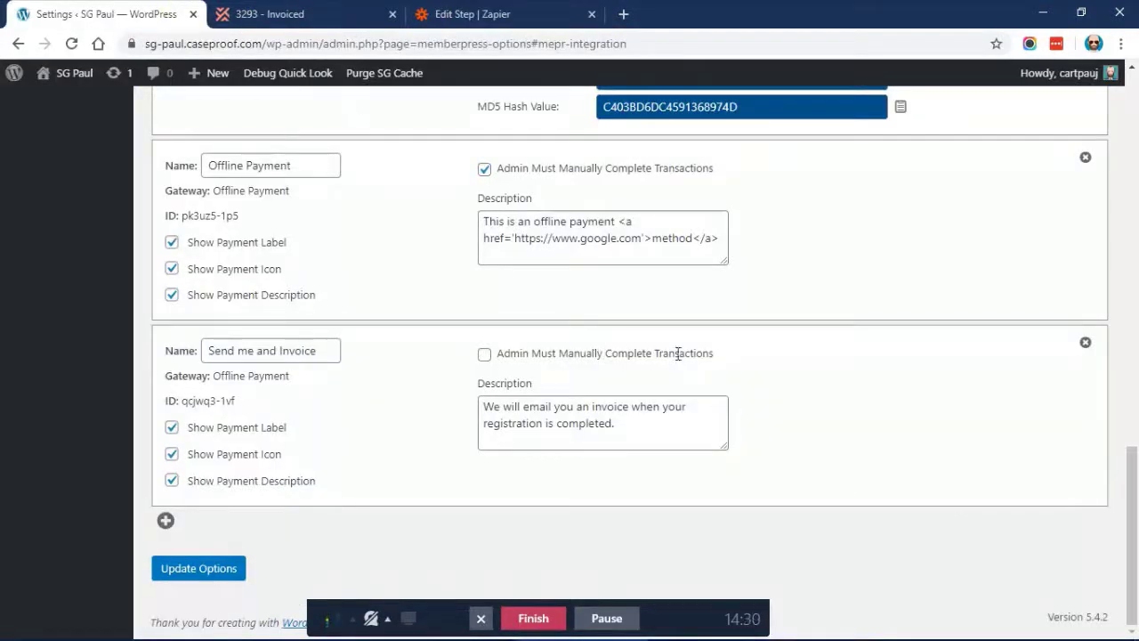
drag(725, 363, 495, 353)
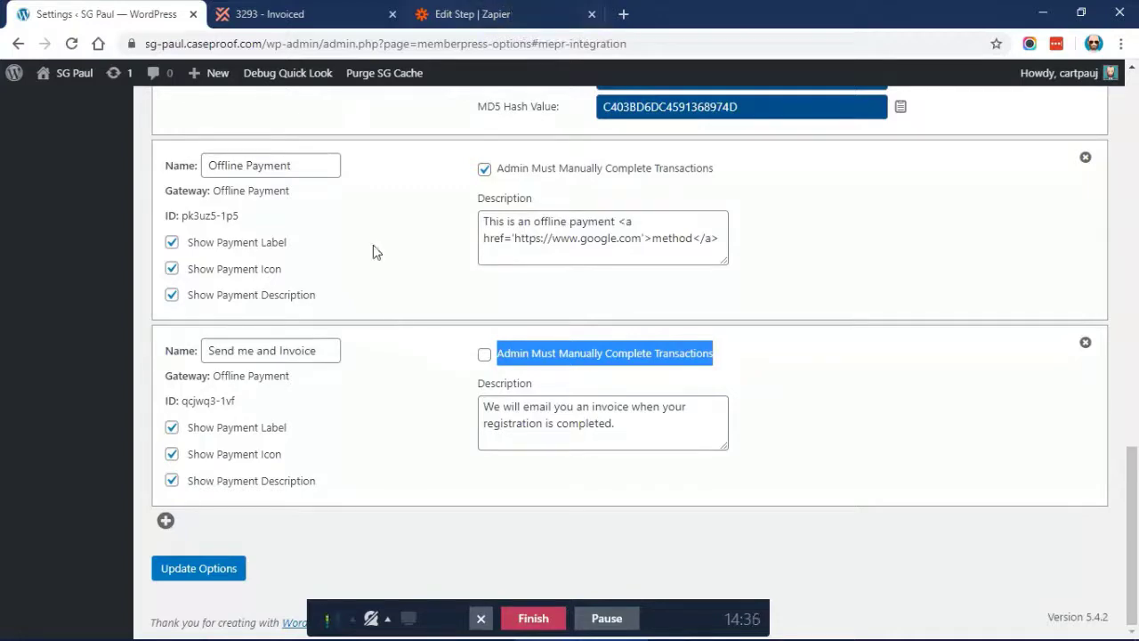
scroll(374, 251, up, 8)
scroll(373, 249, up, 1)
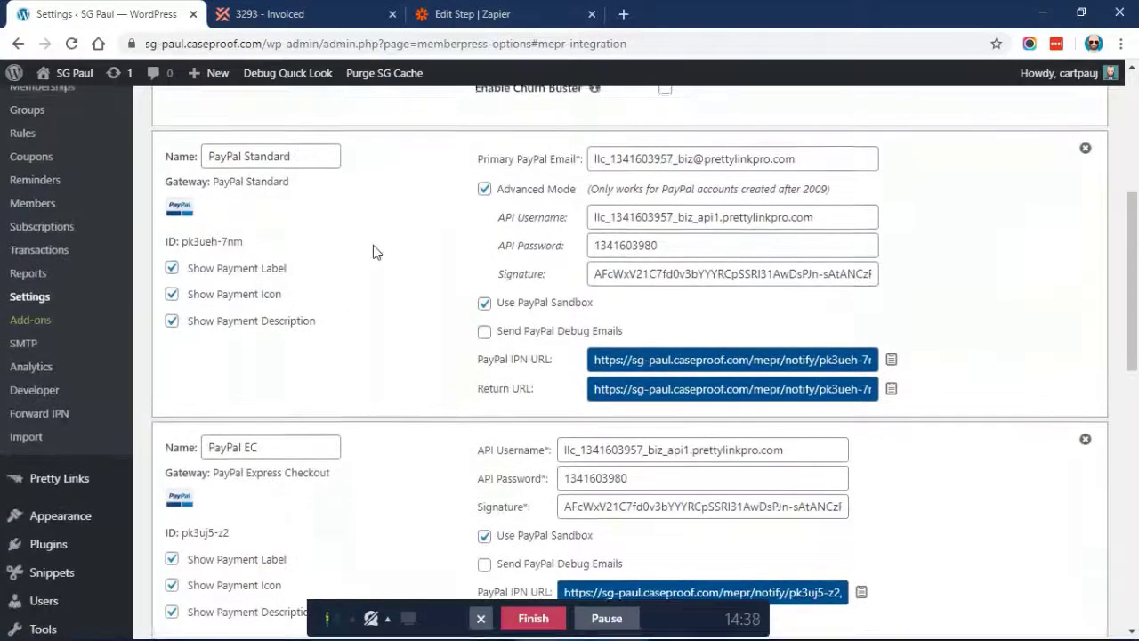
click(80, 252)
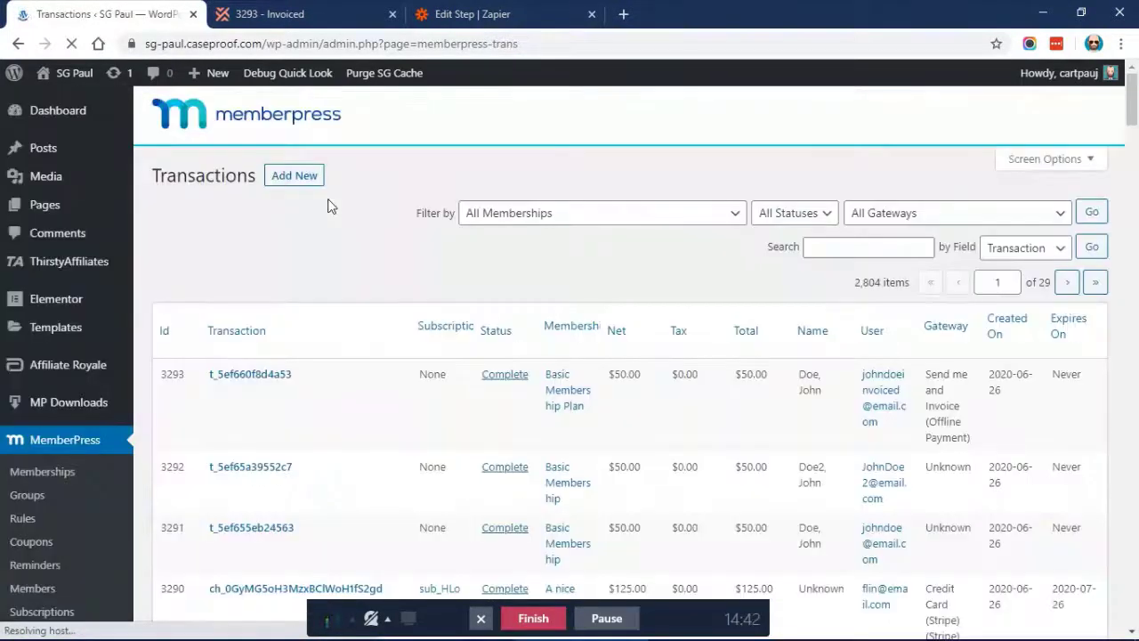
Check that transaction 3293 shows Complete for $50.00 via the 'Send me and Invoice' gateway
scroll(374, 228, down, 3)
scroll(447, 267, down, 1)
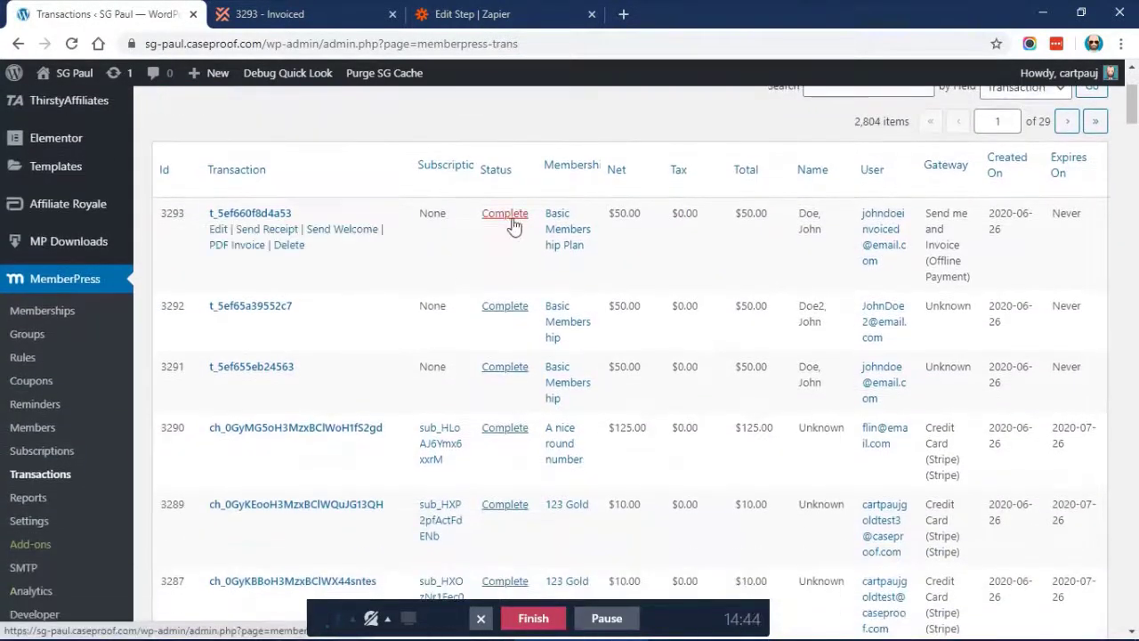
drag(421, 212, 673, 232)
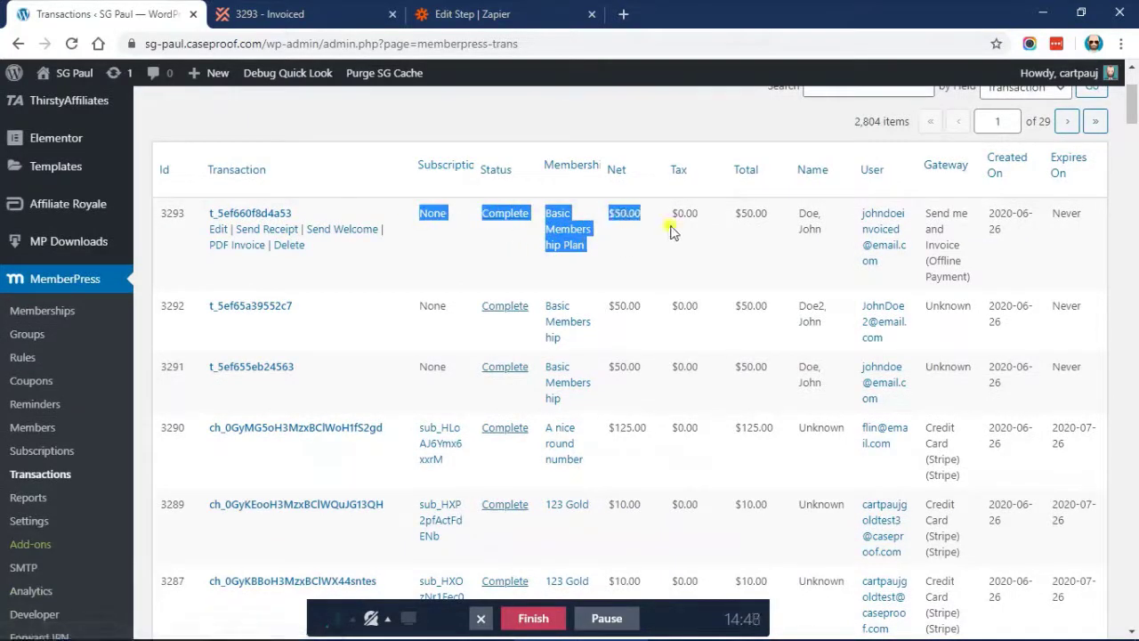
click(673, 232)
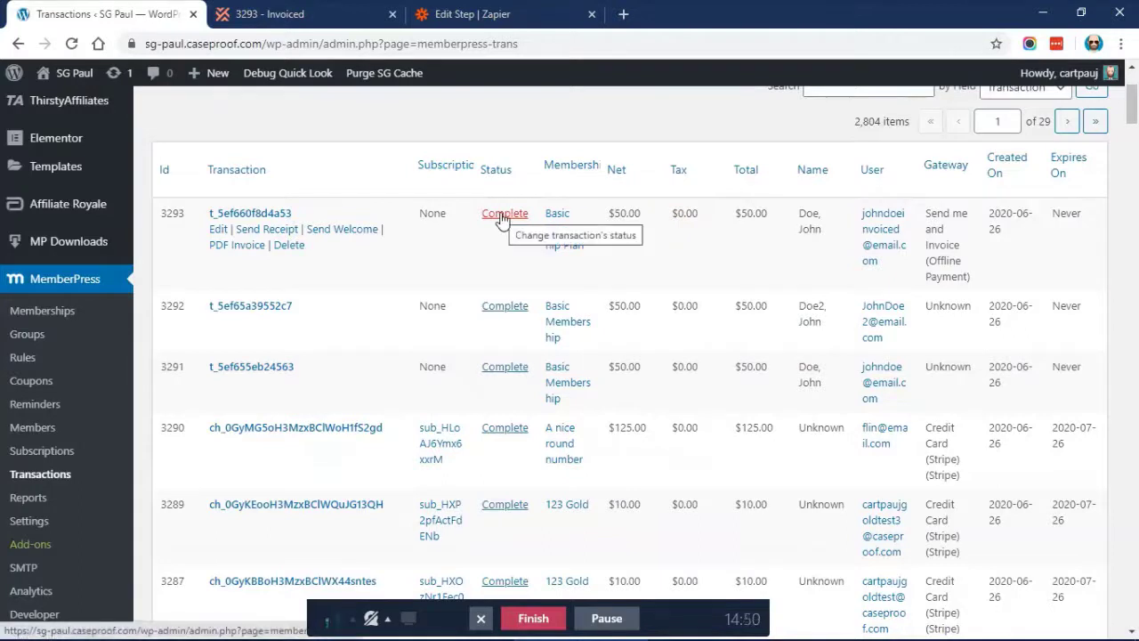
Open MemberPress Members and confirm the invoiced member's e-mail and Active status
click(33, 425)
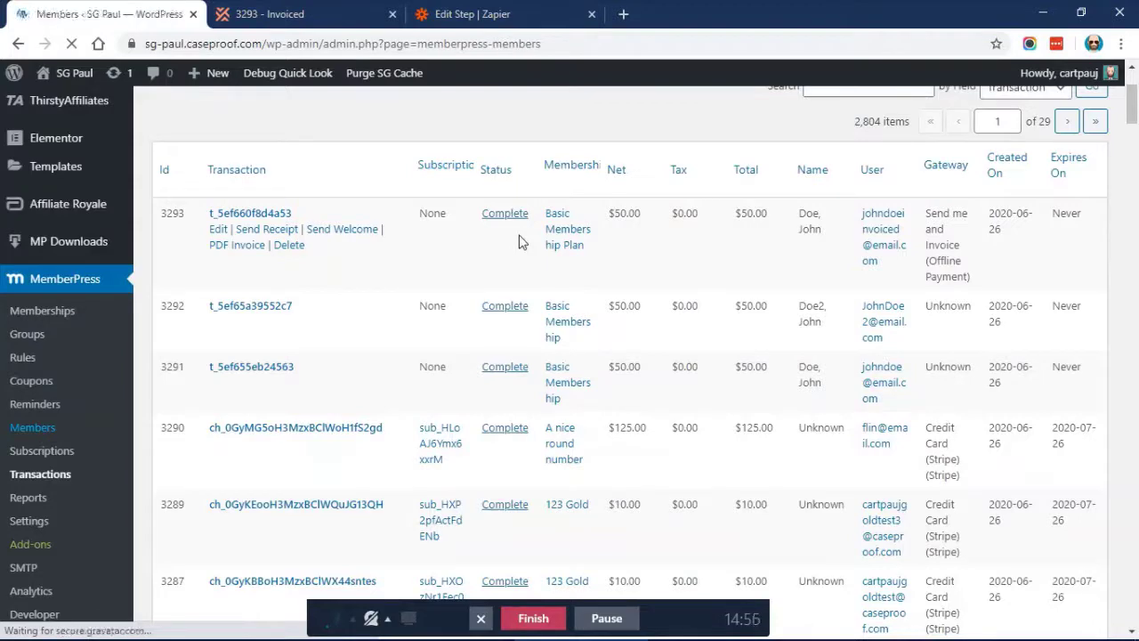
scroll(597, 168, down, 1)
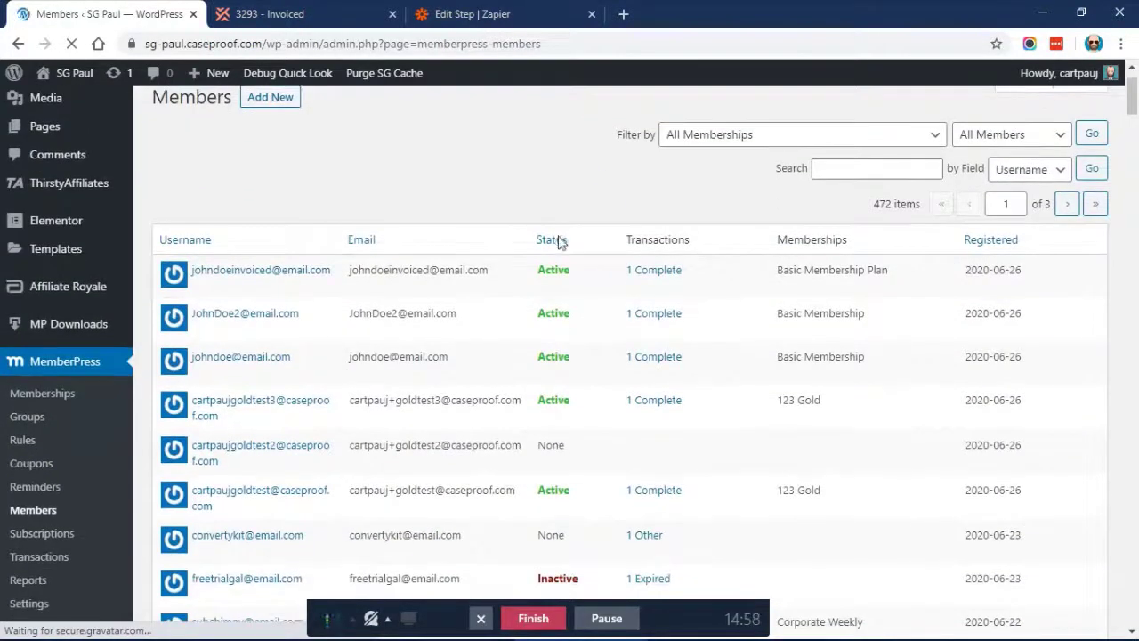
triple_click(382, 268)
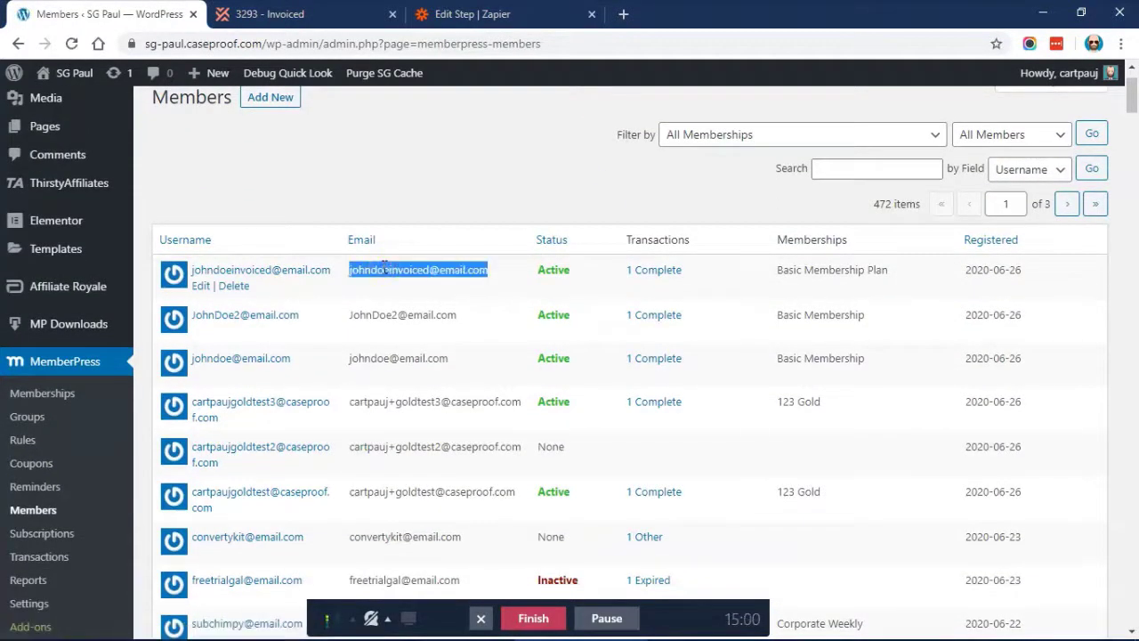
double_click(553, 270)
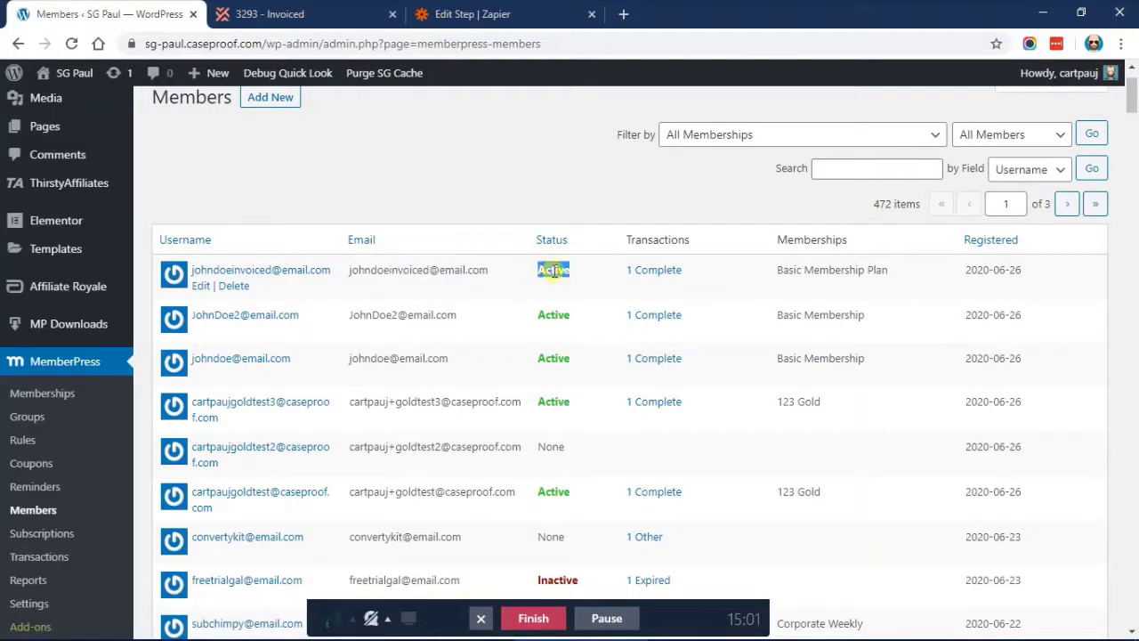
click(489, 164)
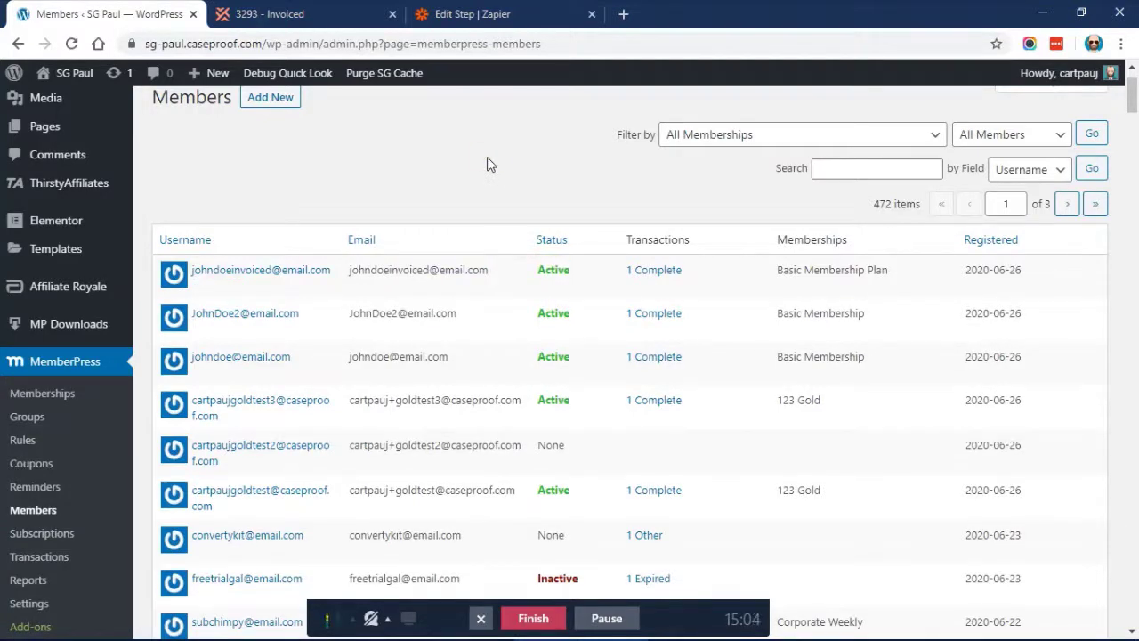
From the member's completed transactions, change transaction 3293's status to Pending and save
click(652, 270)
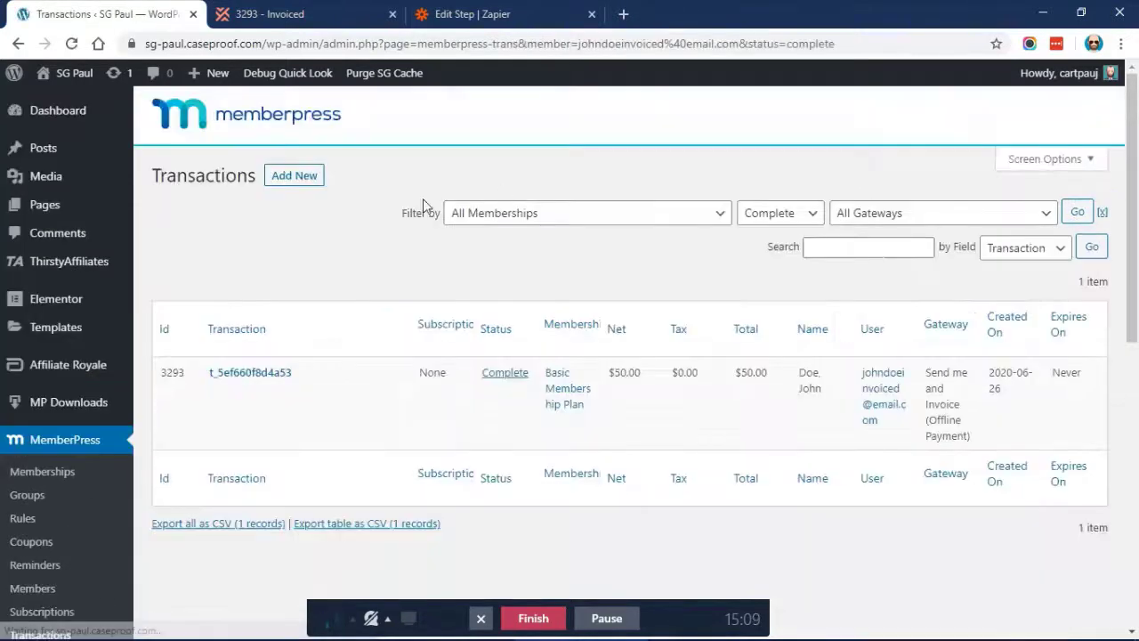
scroll(422, 208, down, 1)
click(498, 289)
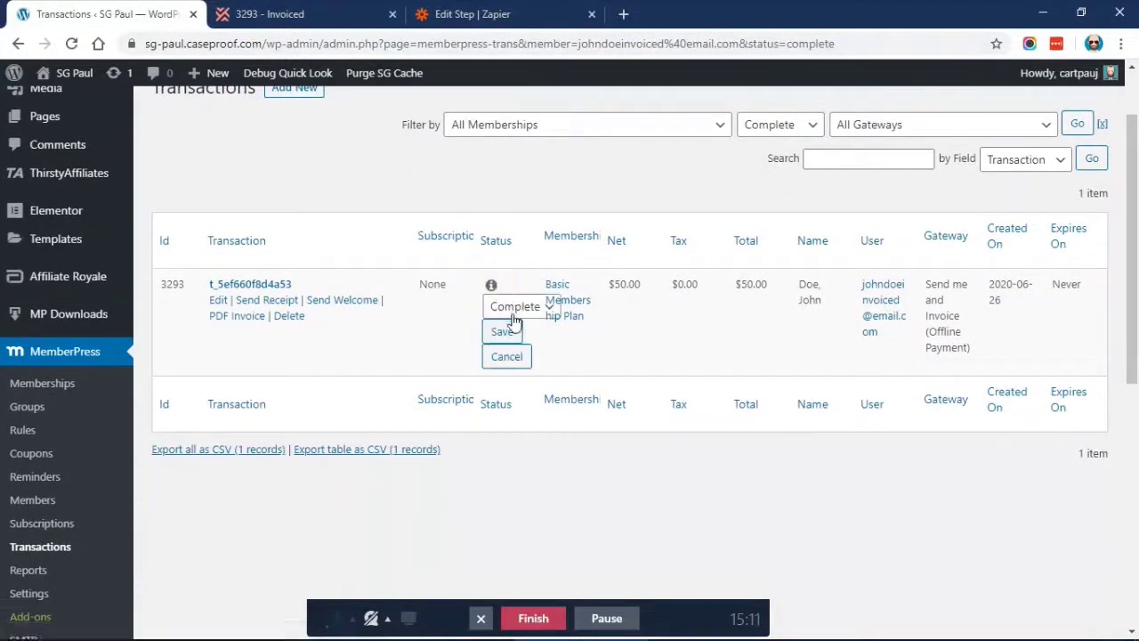
click(515, 308)
click(516, 330)
click(508, 331)
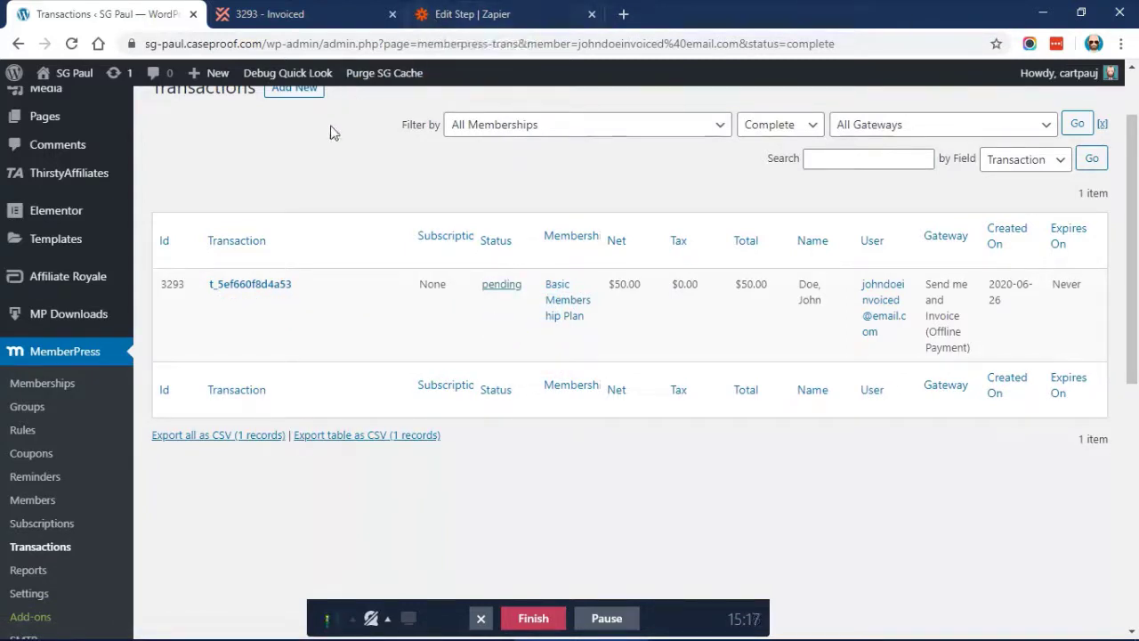
Toggle transaction 3293 to Complete and back to Pending, then return to the Zap editor
click(500, 284)
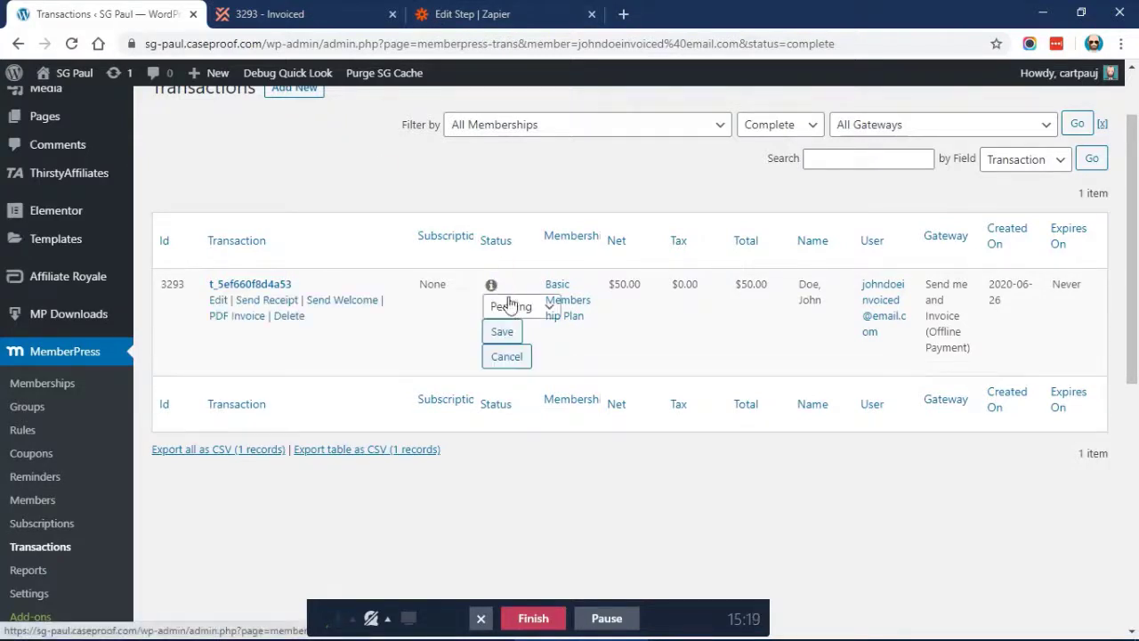
click(511, 306)
click(521, 377)
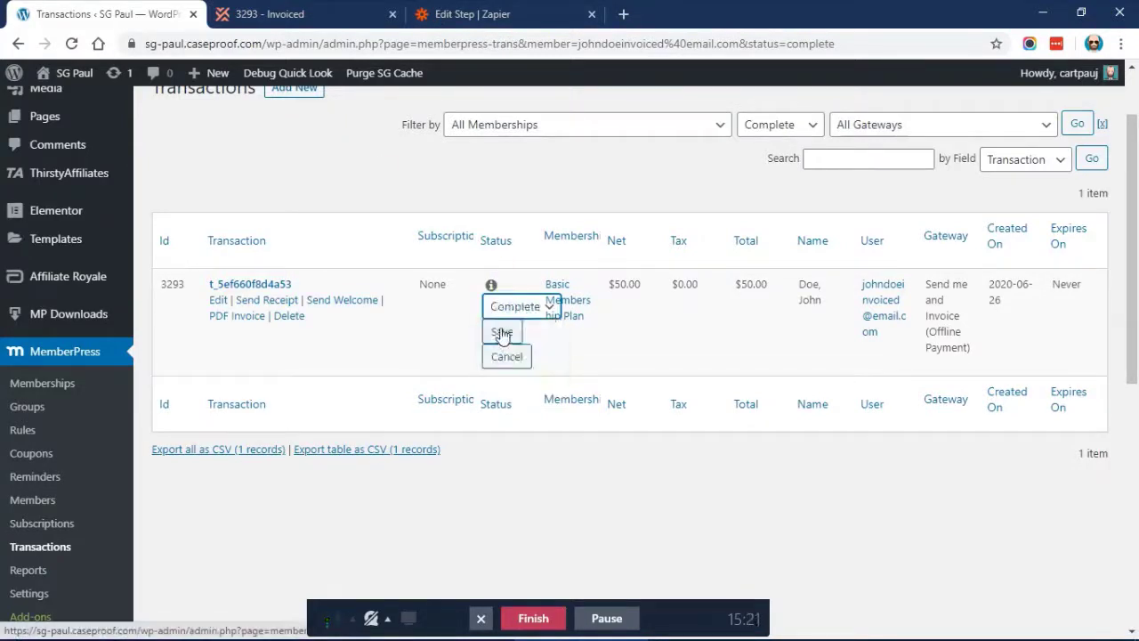
click(501, 331)
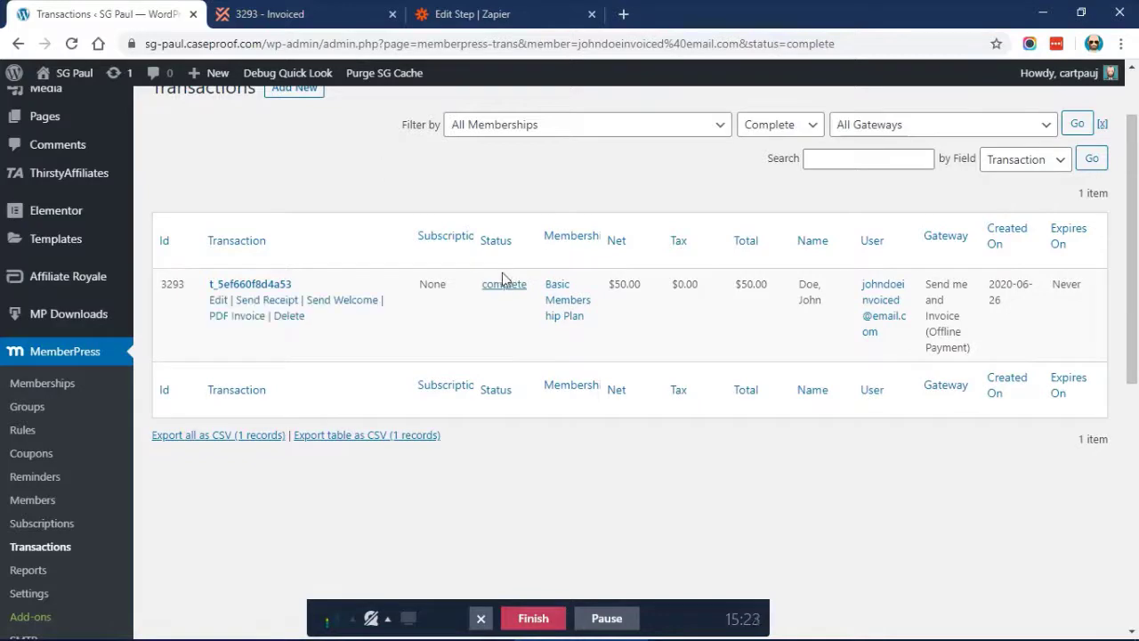
click(492, 286)
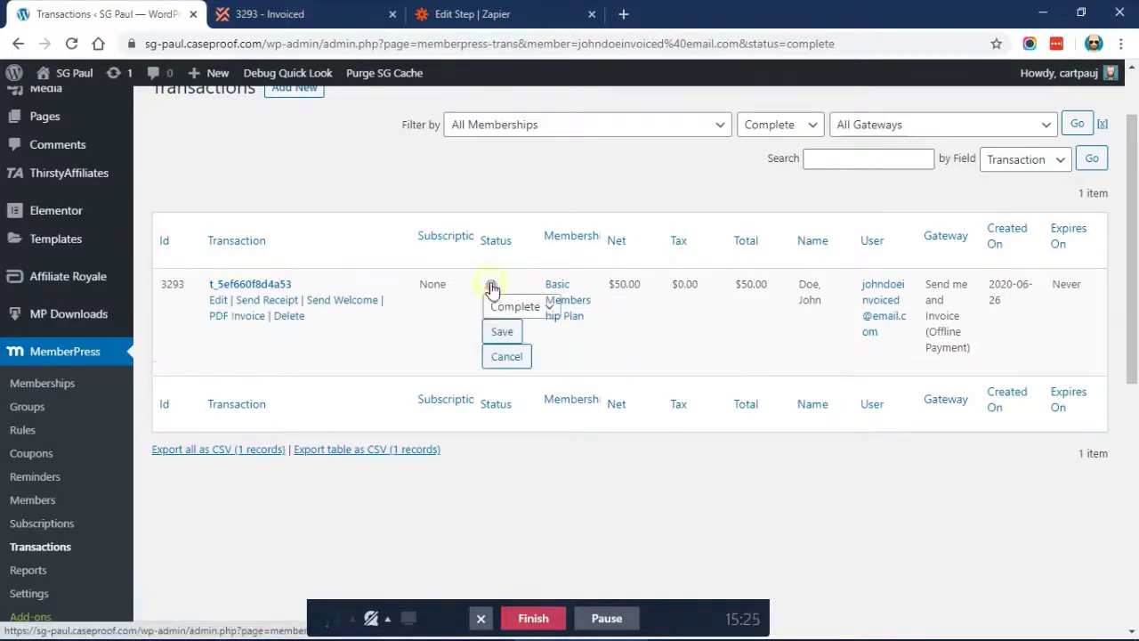
click(502, 306)
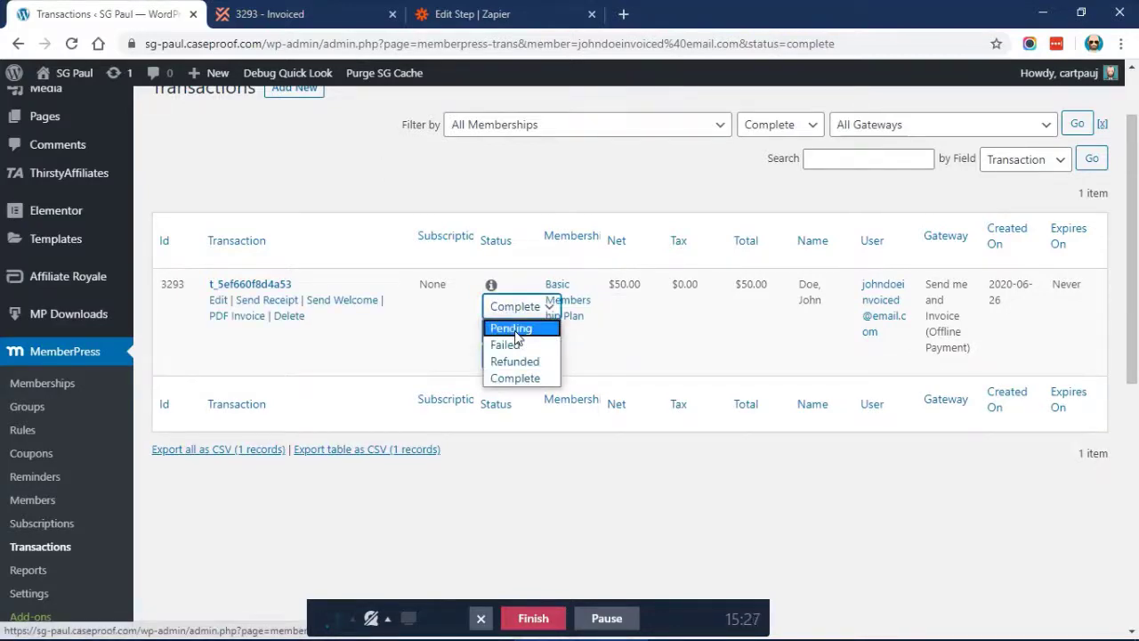
click(513, 329)
click(501, 331)
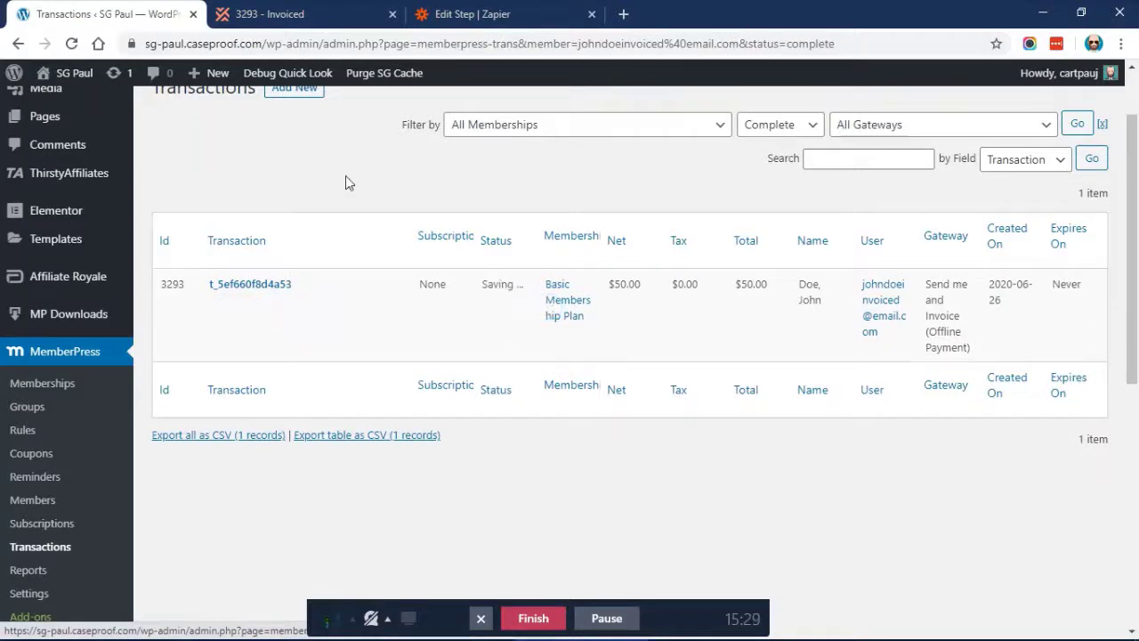
click(466, 10)
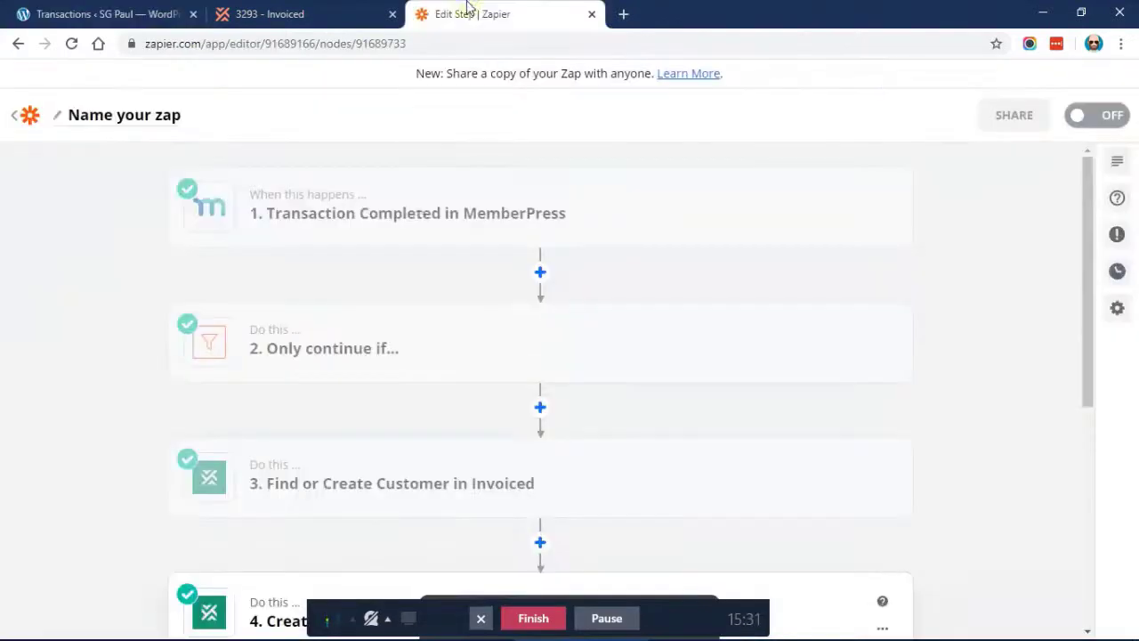
Add a step after Create Invoice, searching 'member' and choosing MemberPress as its app
scroll(352, 291, down, 5)
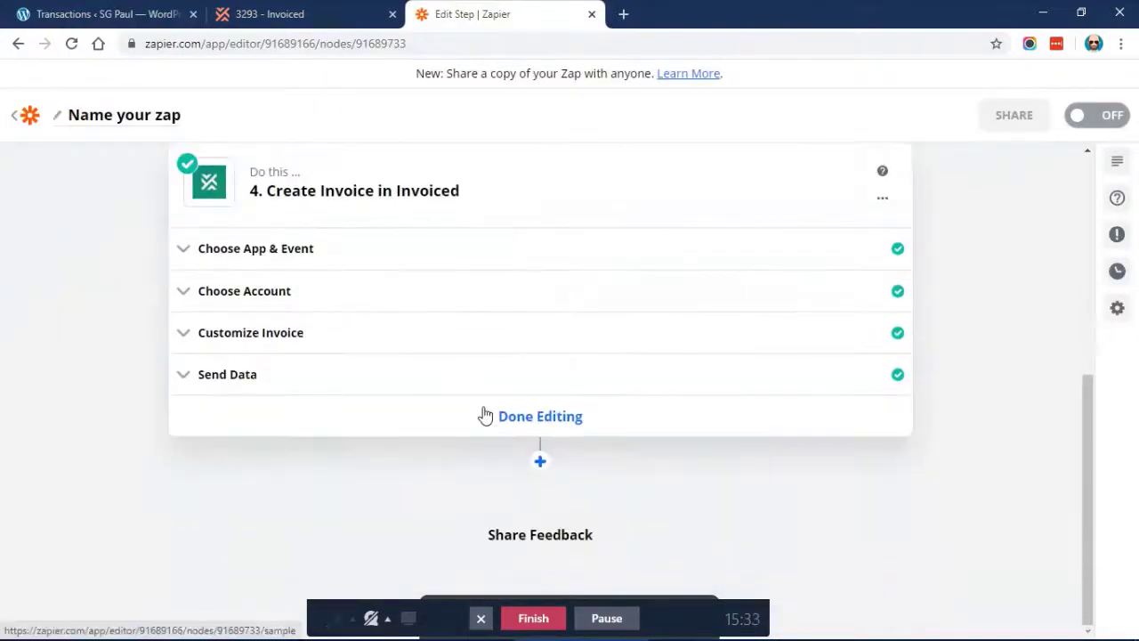
click(540, 461)
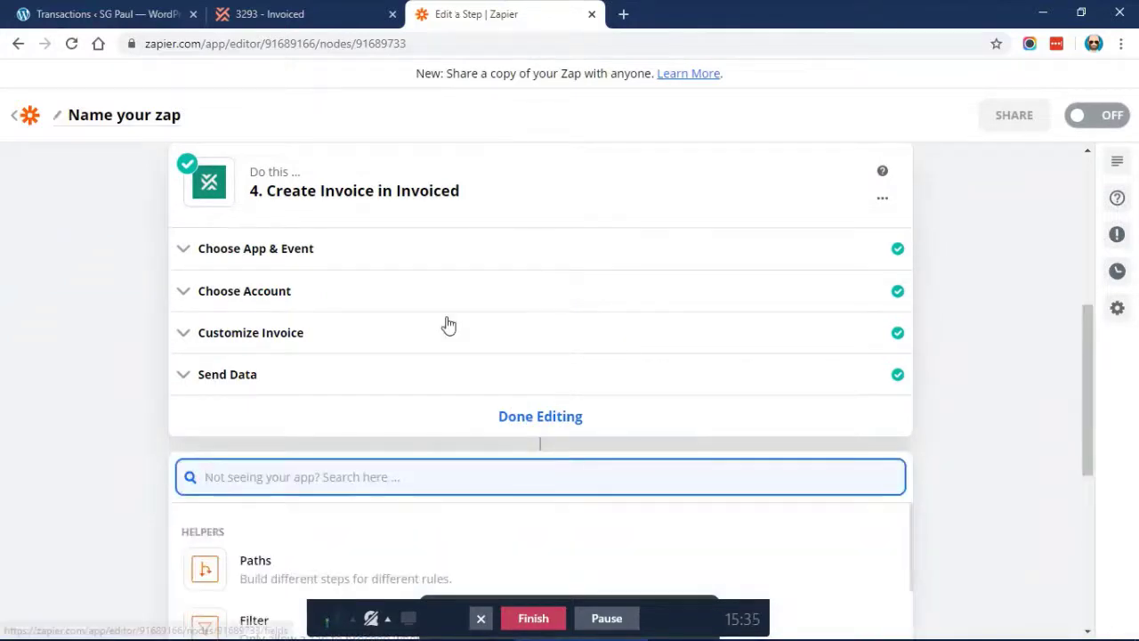
scroll(449, 324, down, 3)
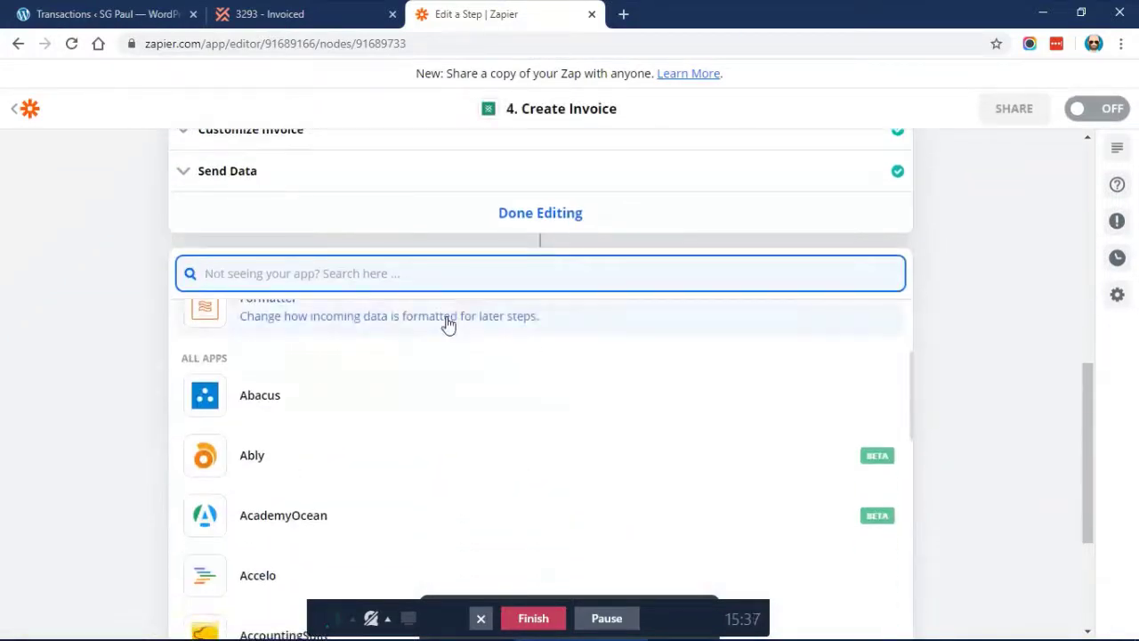
scroll(356, 374, up, 3)
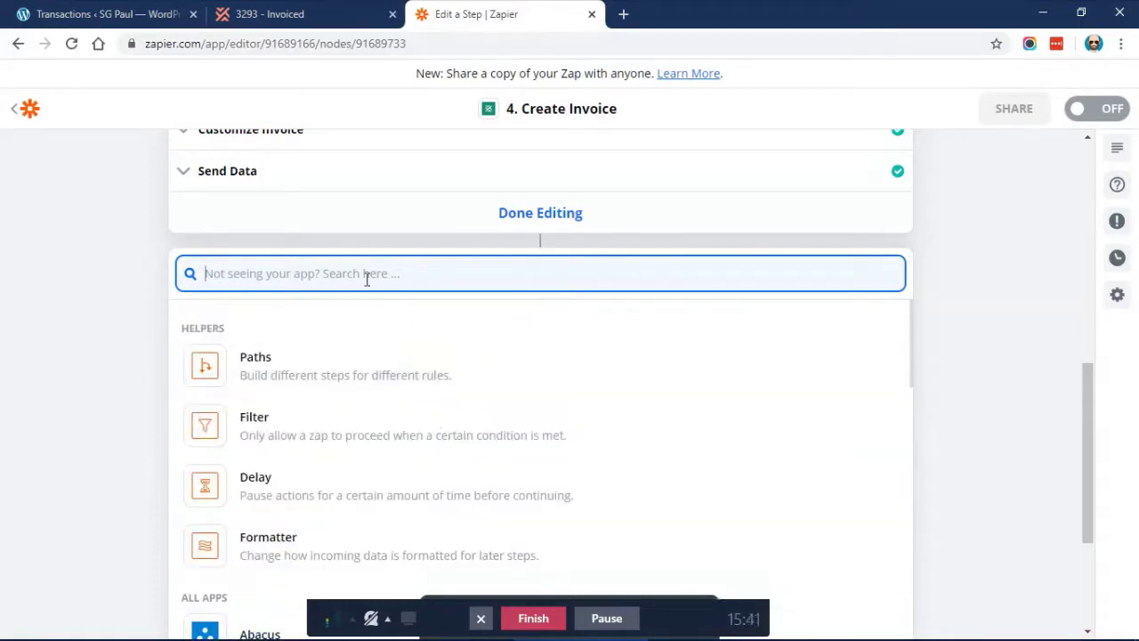
text(member)
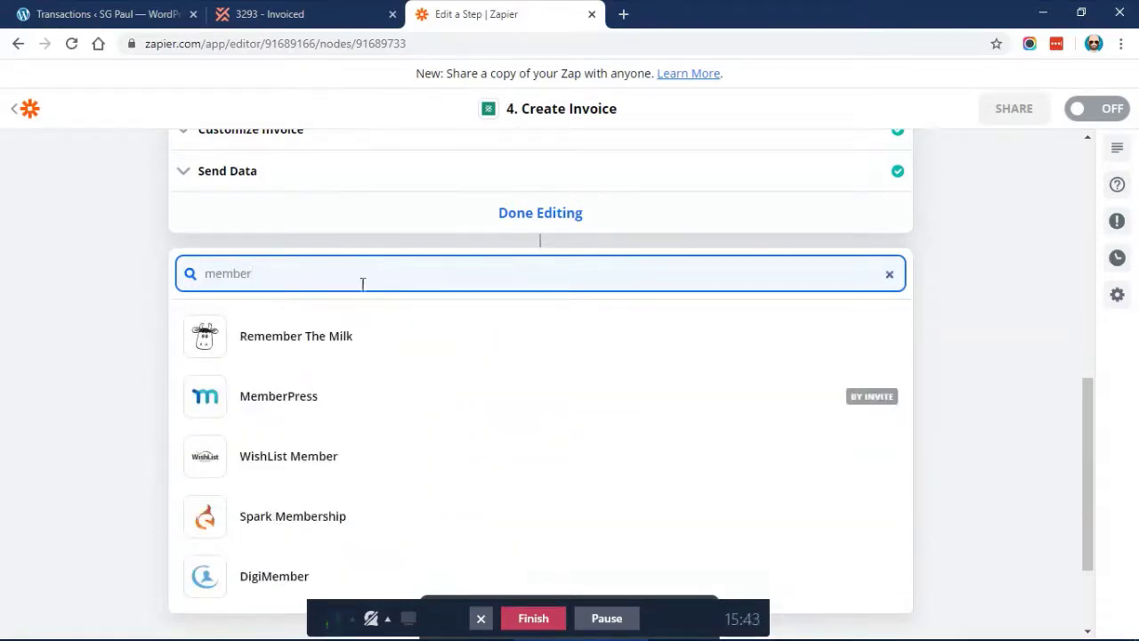
click(270, 400)
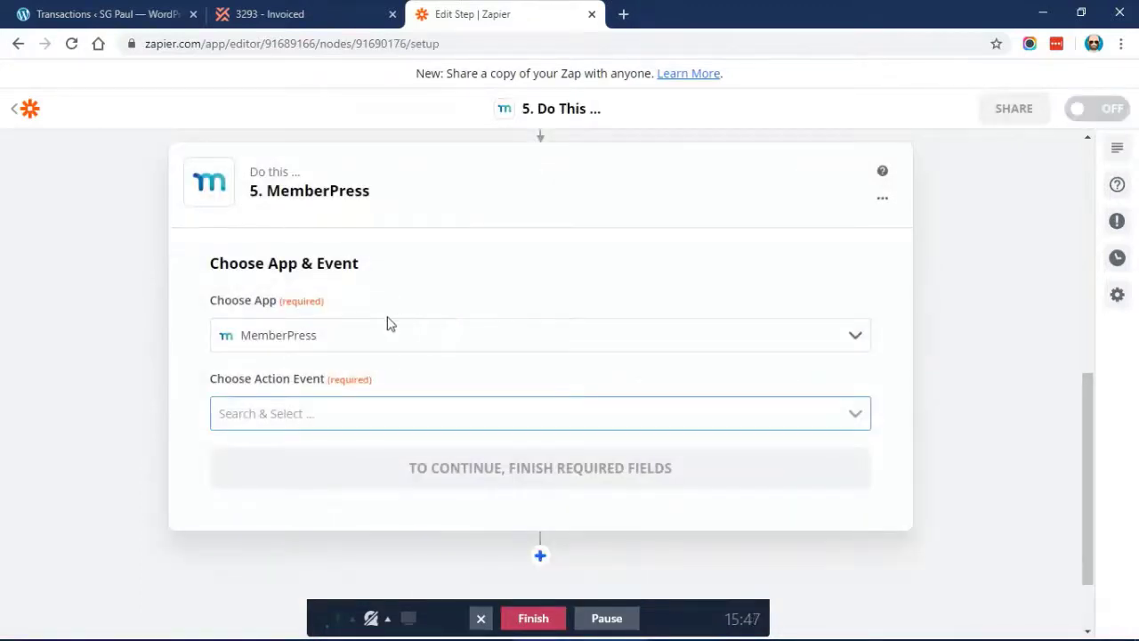
Browse the MemberPress action event list twice without choosing an event
click(325, 413)
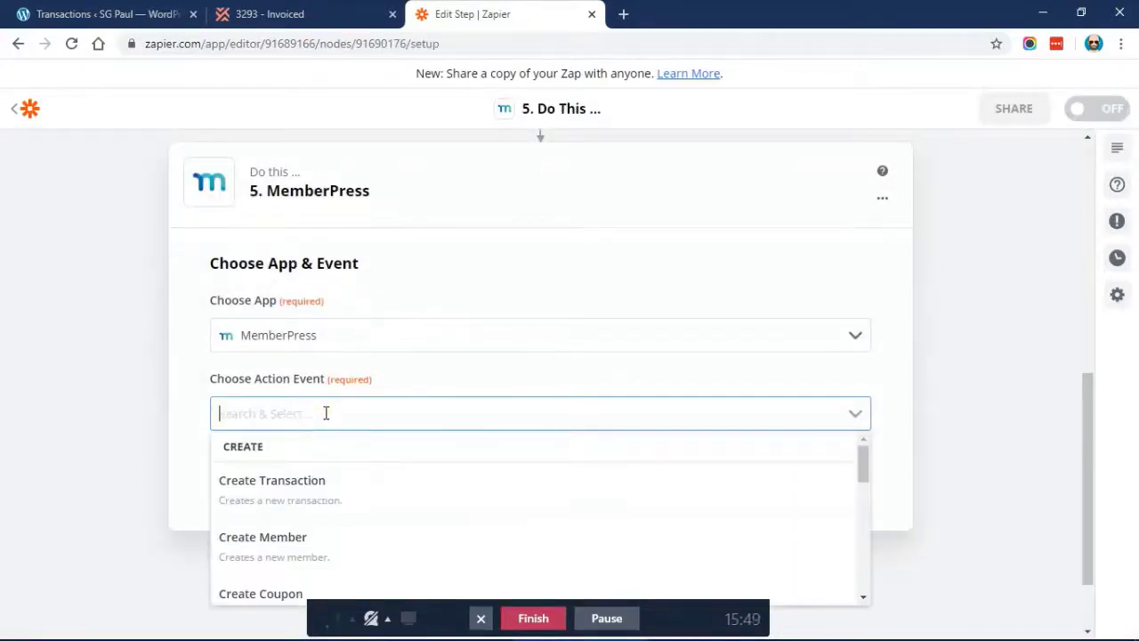
scroll(198, 457, down, 1)
scroll(379, 430, down, 5)
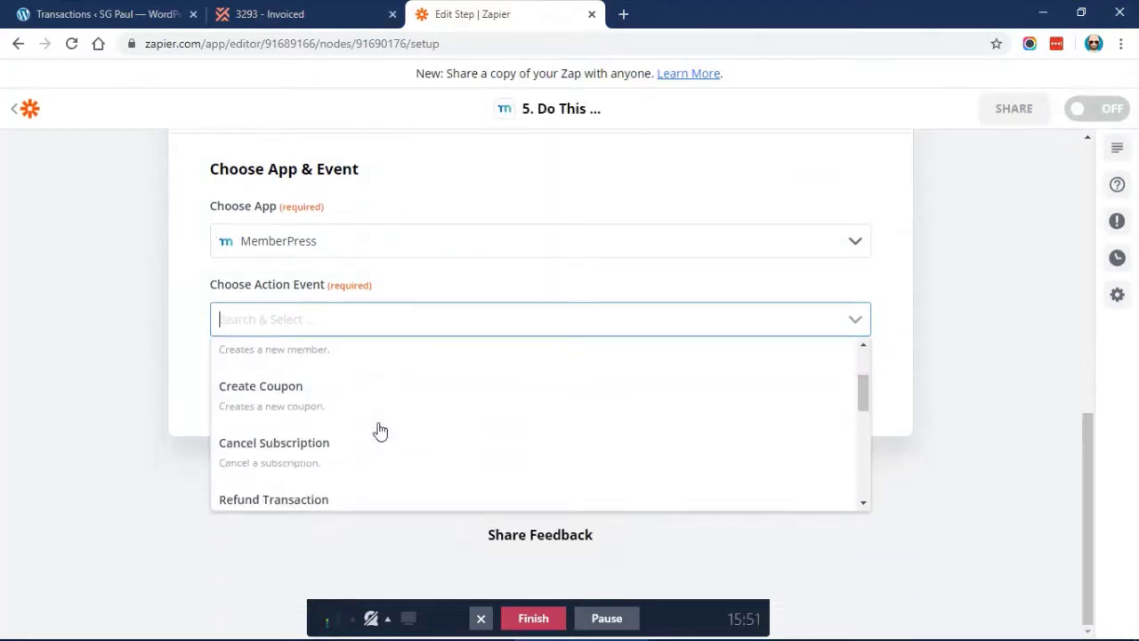
scroll(377, 429, down, 3)
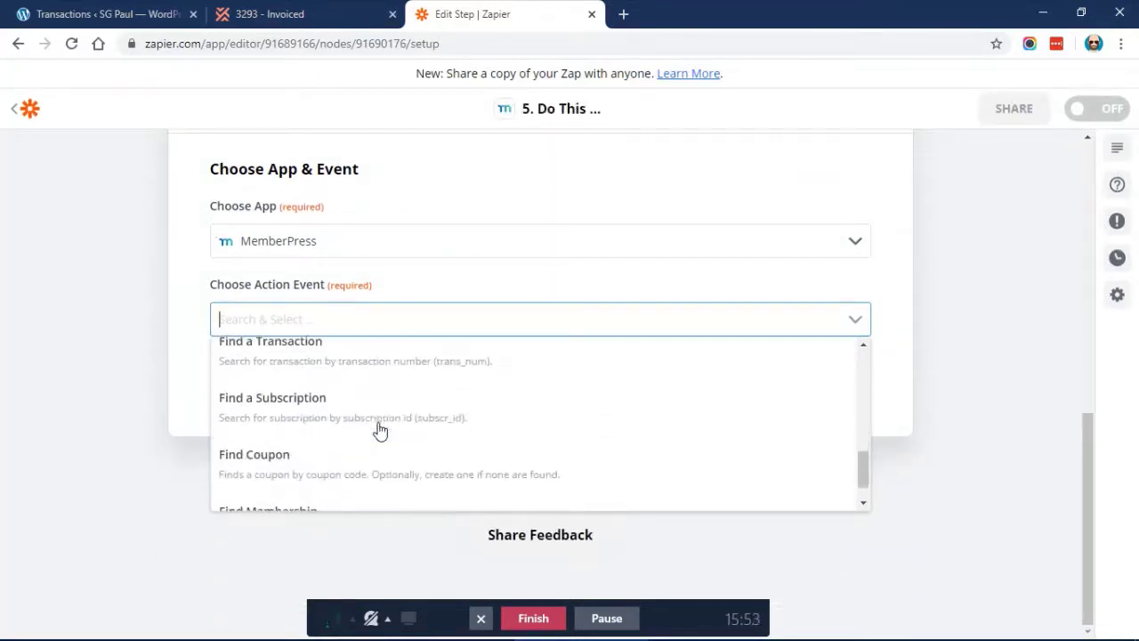
click(108, 378)
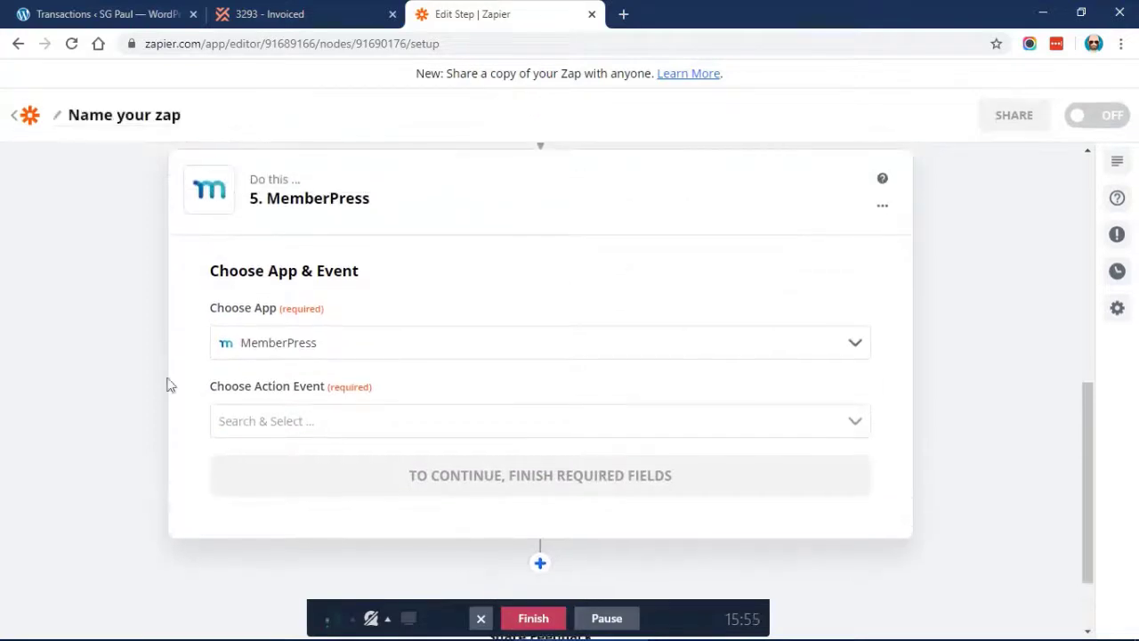
click(323, 419)
scroll(89, 473, down, 1)
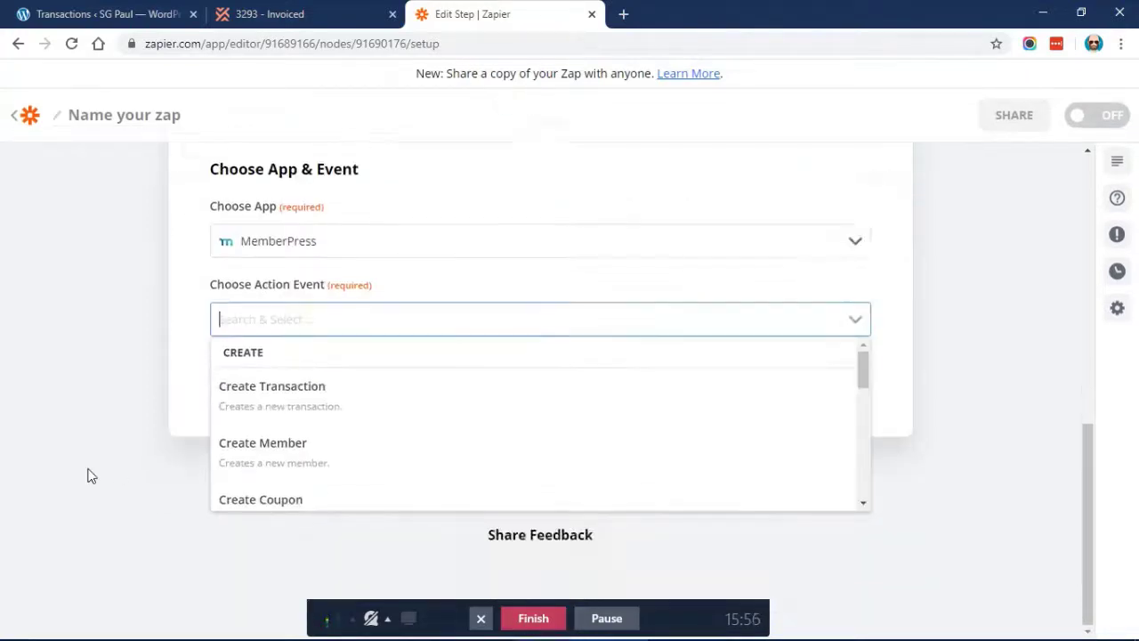
scroll(358, 354, down, 1)
scroll(371, 406, down, 5)
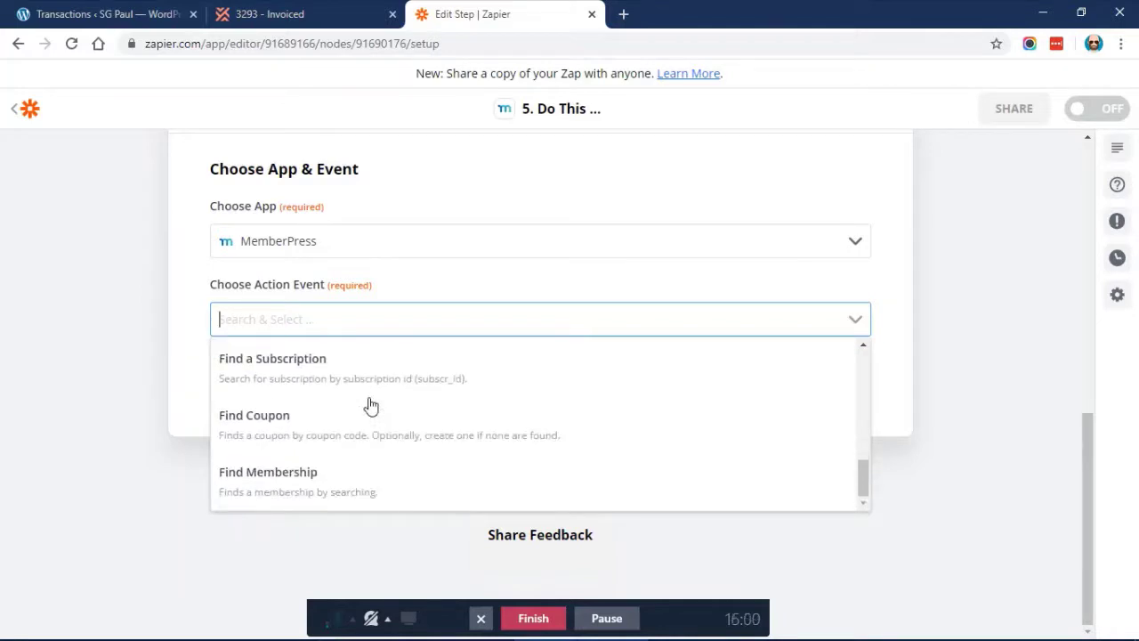
scroll(371, 406, up, 6)
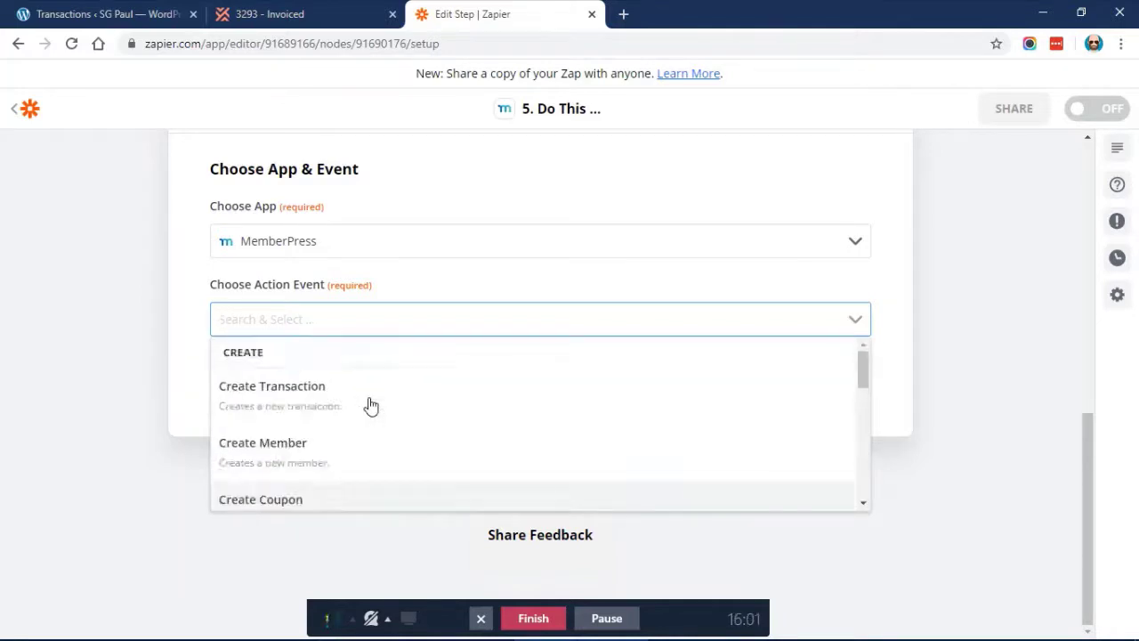
click(111, 351)
Choose Delete from the MemberPress step's options menu
scroll(430, 257, up, 1)
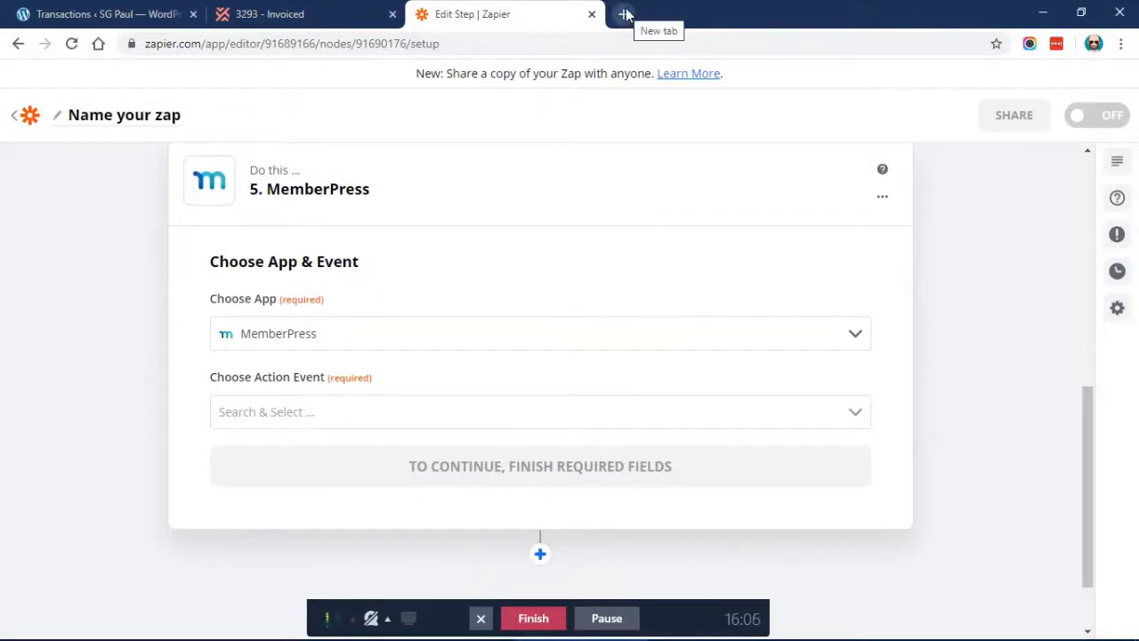
click(879, 199)
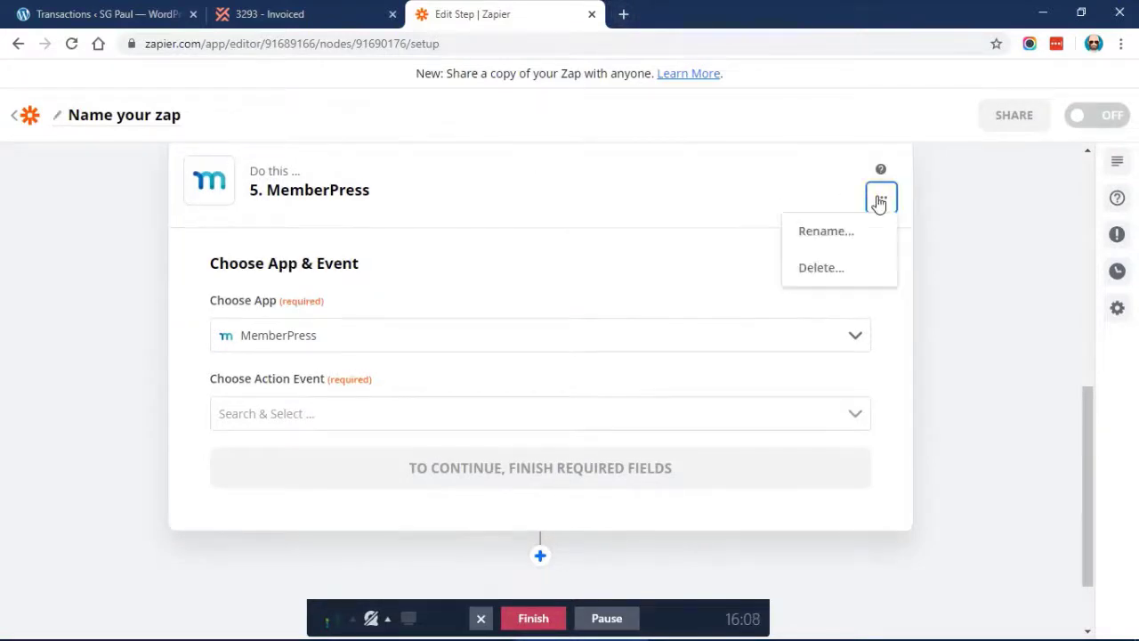
click(817, 264)
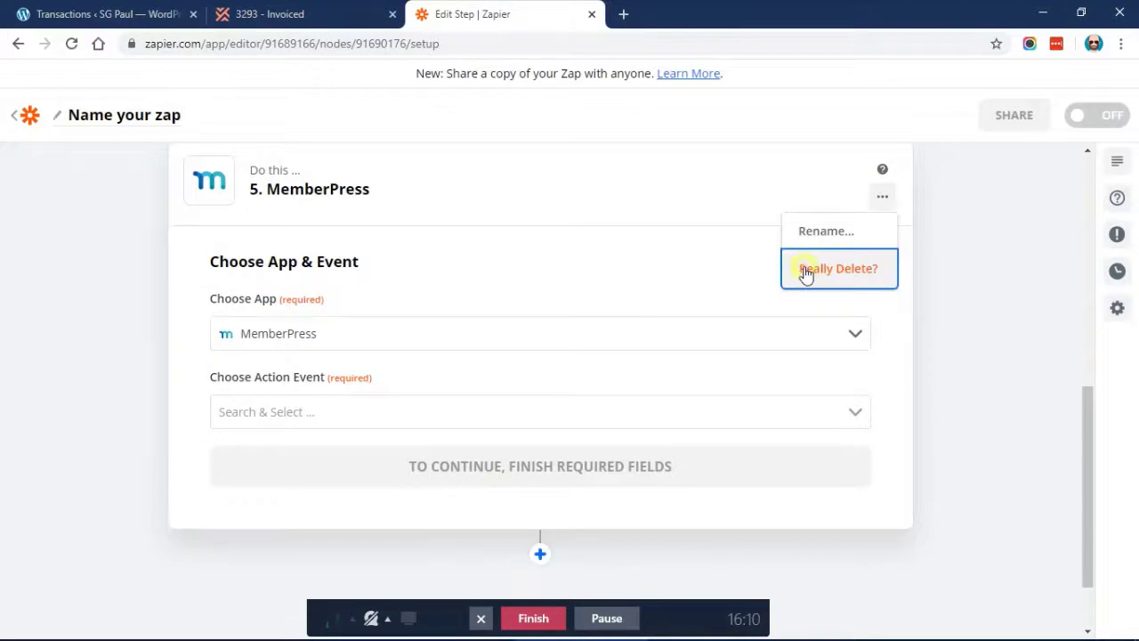
Confirm the deletion, add a new step after step 4, and choose Webhooks by Zapier via 'webhook'
click(811, 269)
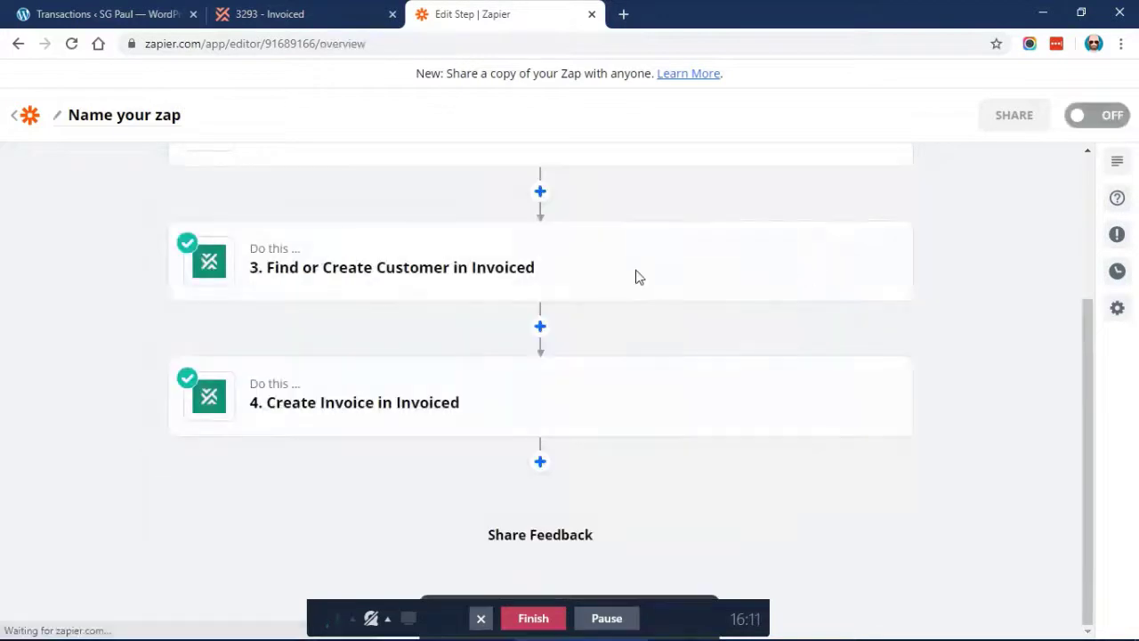
click(540, 461)
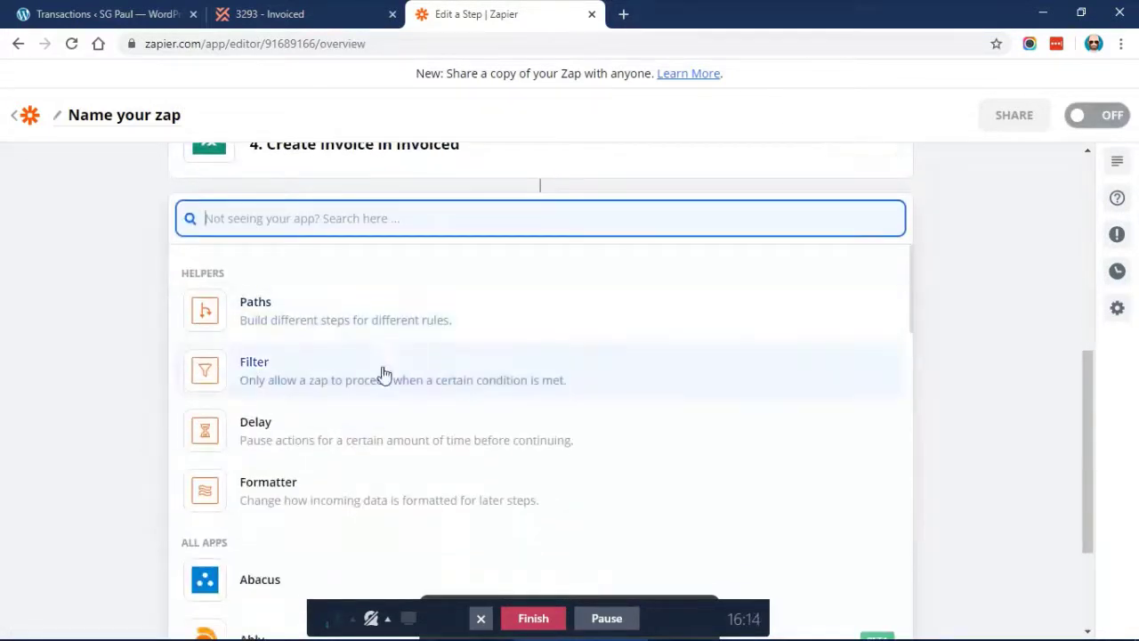
scroll(346, 442, down, 2)
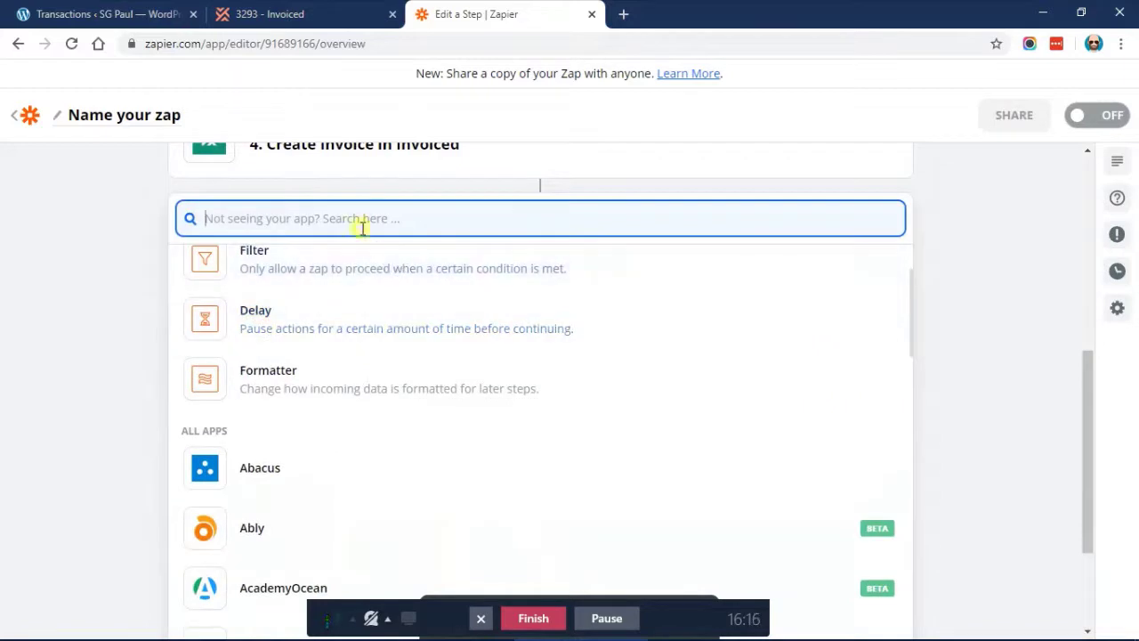
text(webhook)
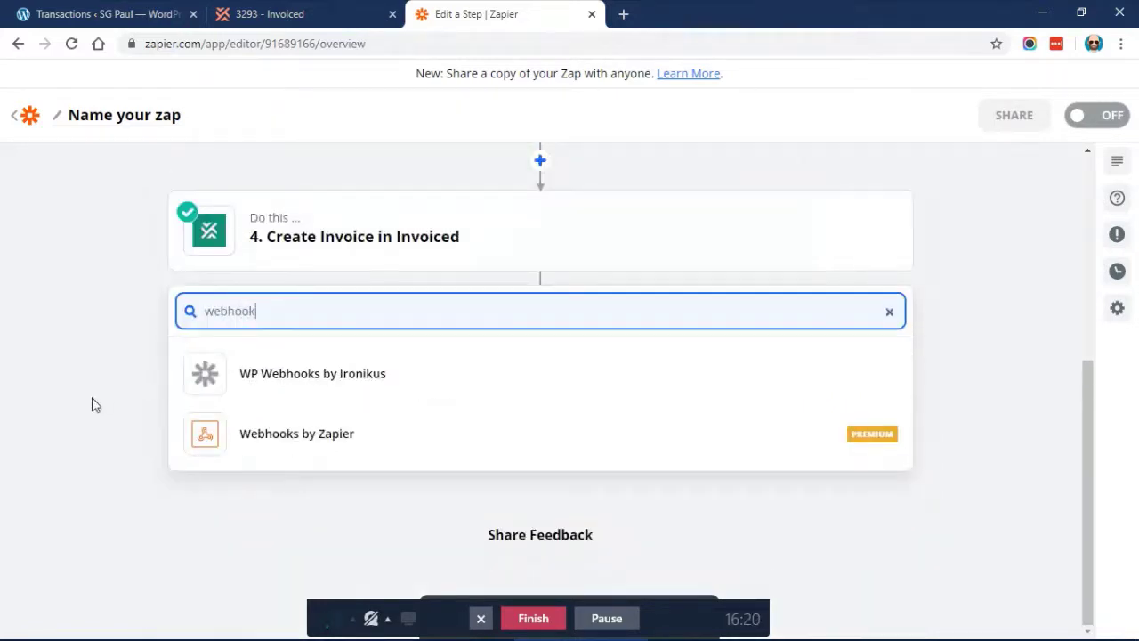
click(222, 450)
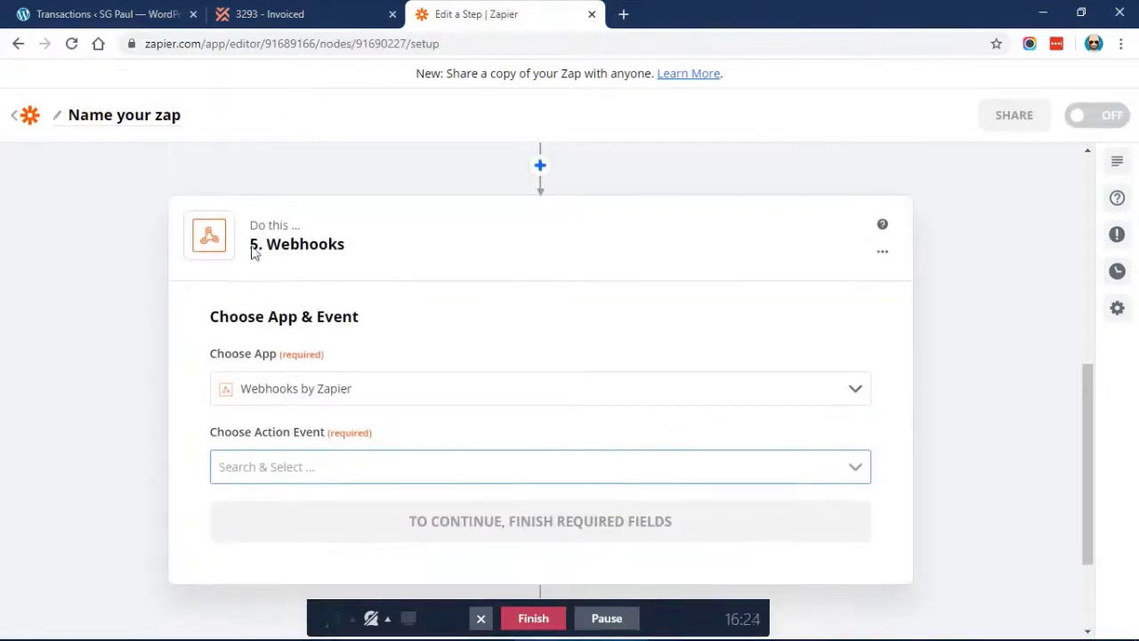
Pick POST from the Webhooks by Zapier action event list and continue
click(310, 460)
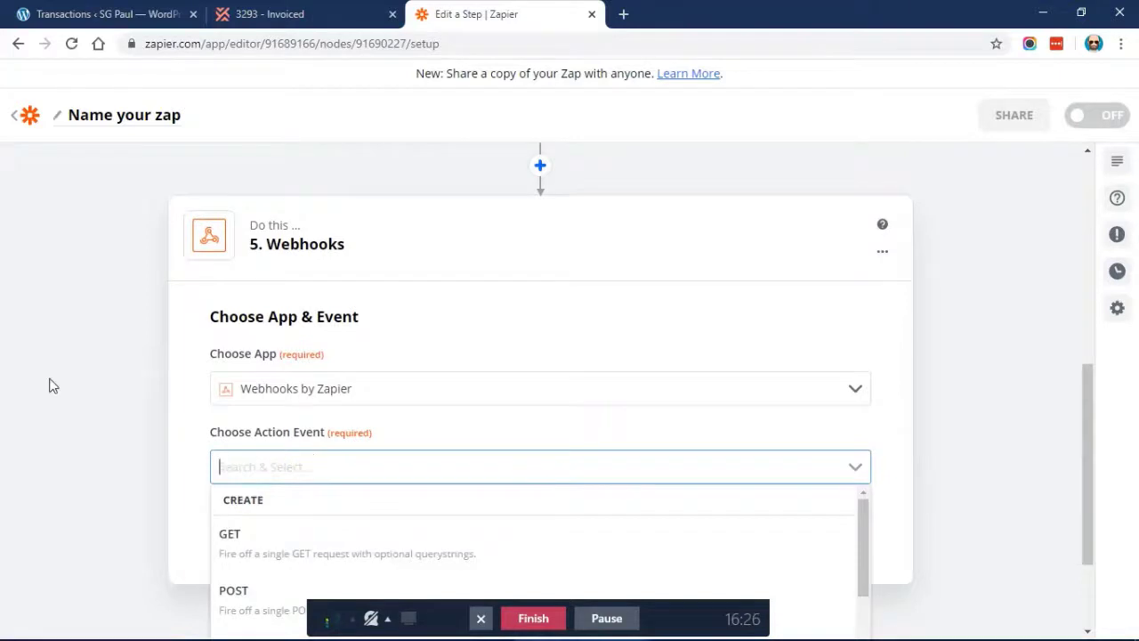
scroll(49, 384, down, 2)
scroll(303, 432, down, 2)
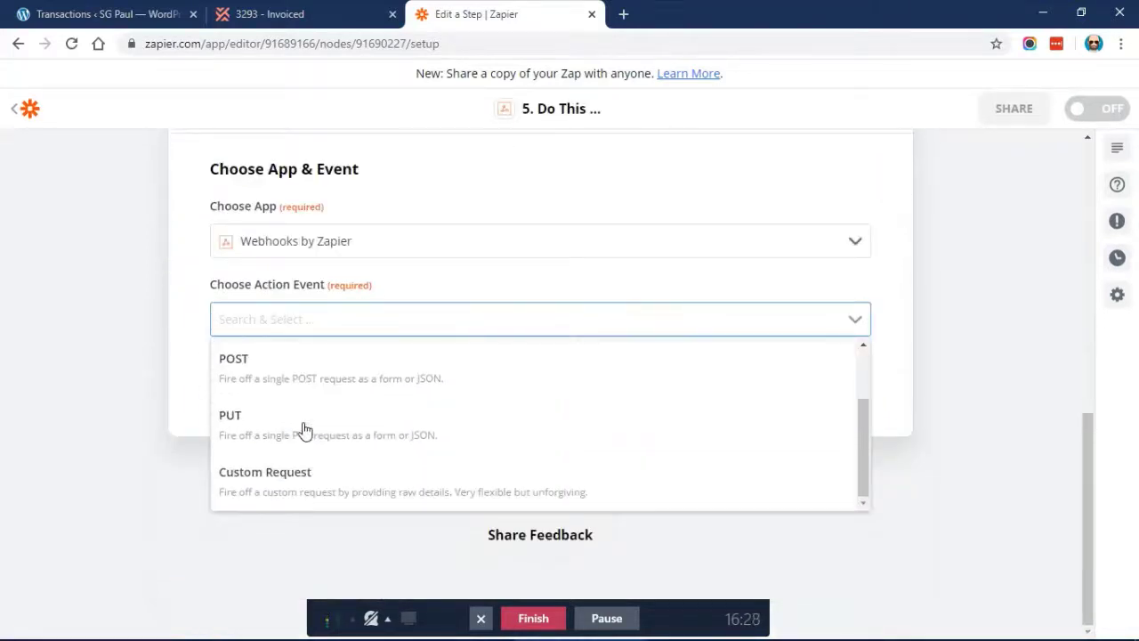
scroll(303, 432, up, 2)
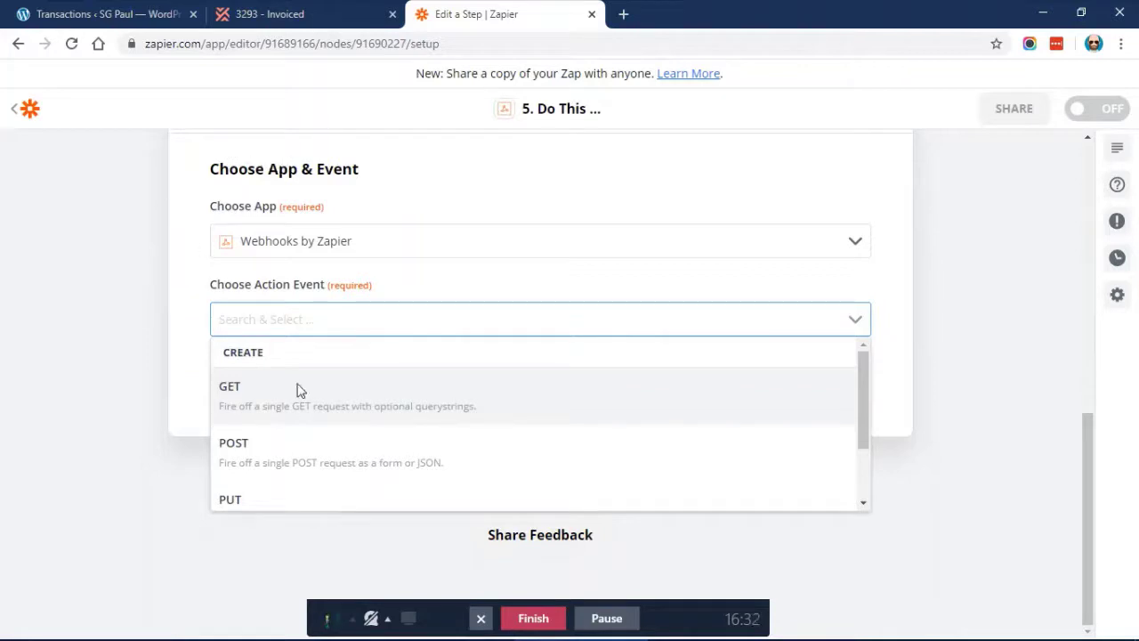
scroll(305, 406, down, 1)
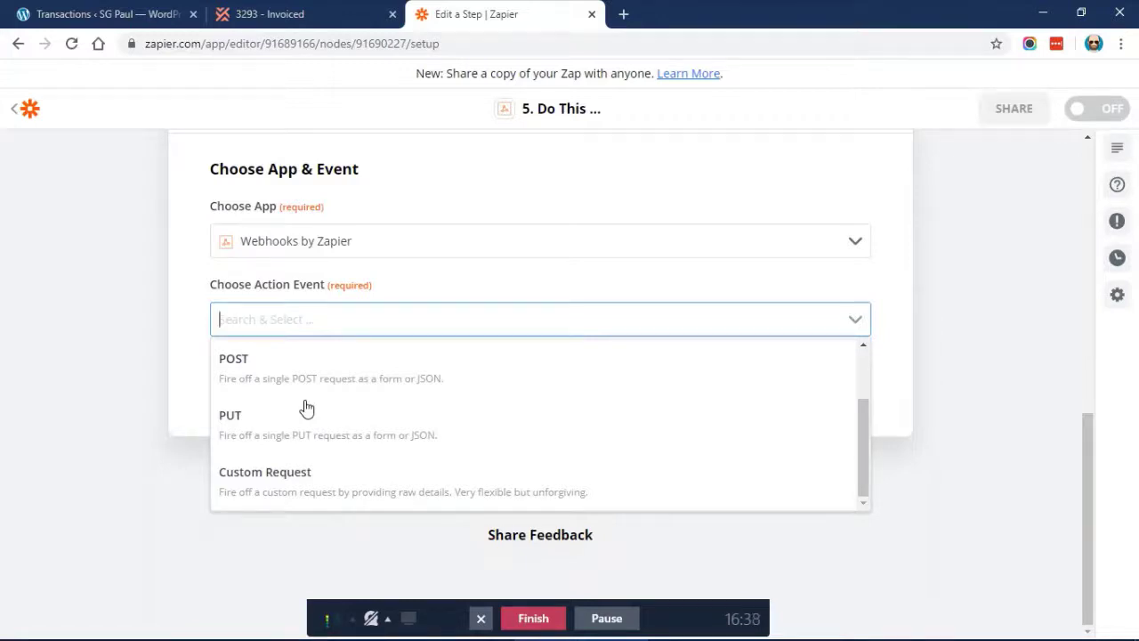
scroll(305, 407, up, 2)
scroll(302, 275, up, 3)
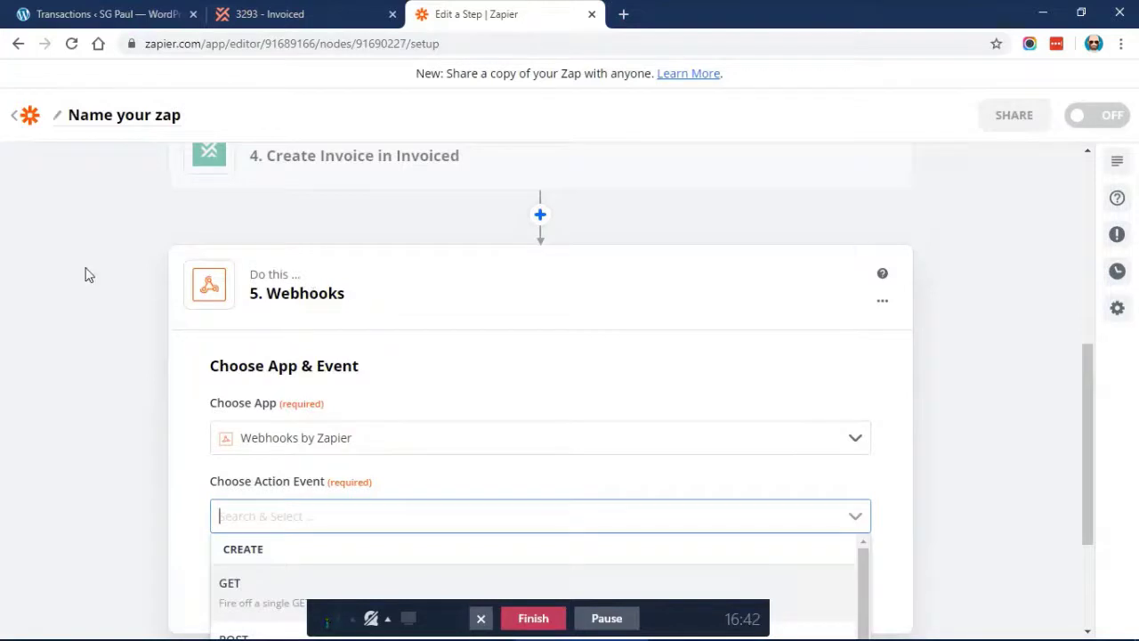
scroll(86, 276, down, 1)
scroll(86, 279, down, 2)
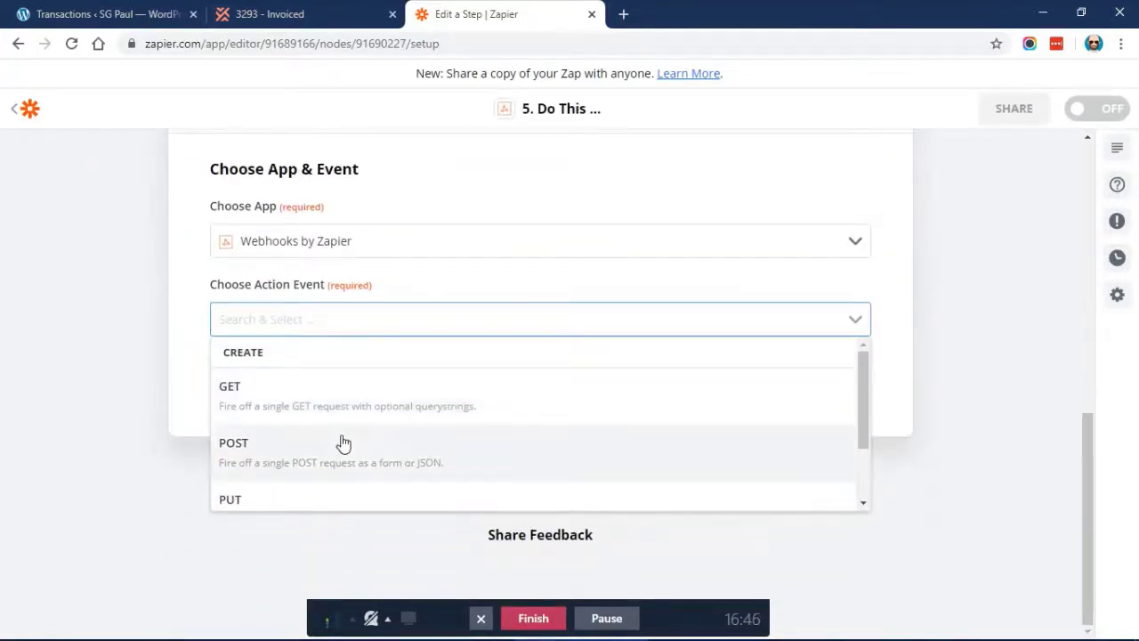
scroll(343, 443, down, 1)
scroll(343, 443, up, 1)
click(302, 452)
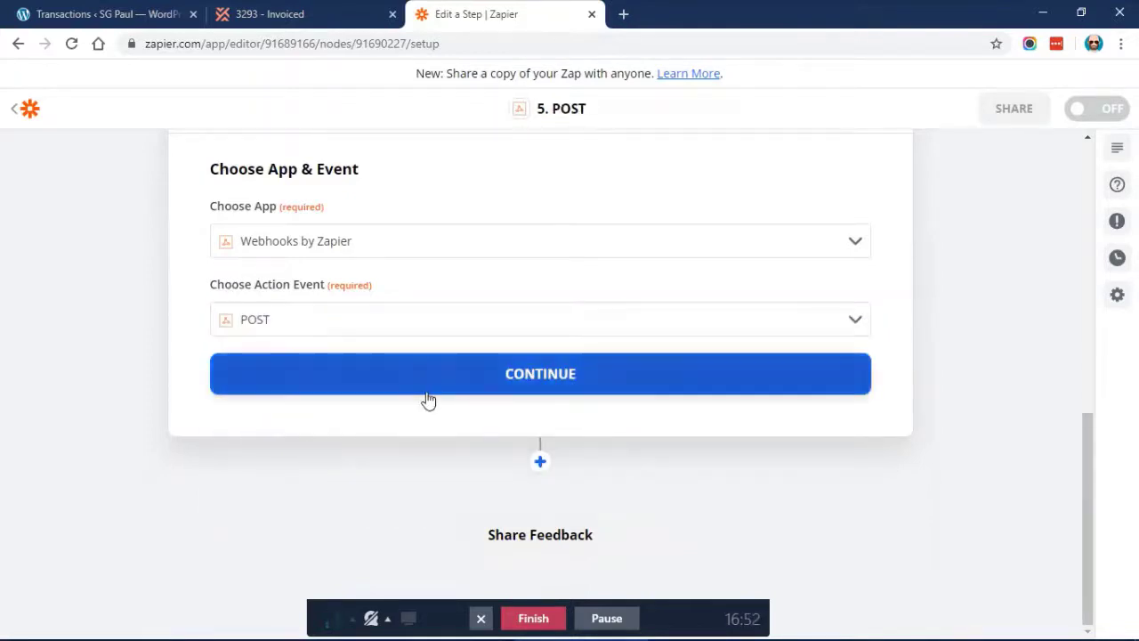
click(369, 379)
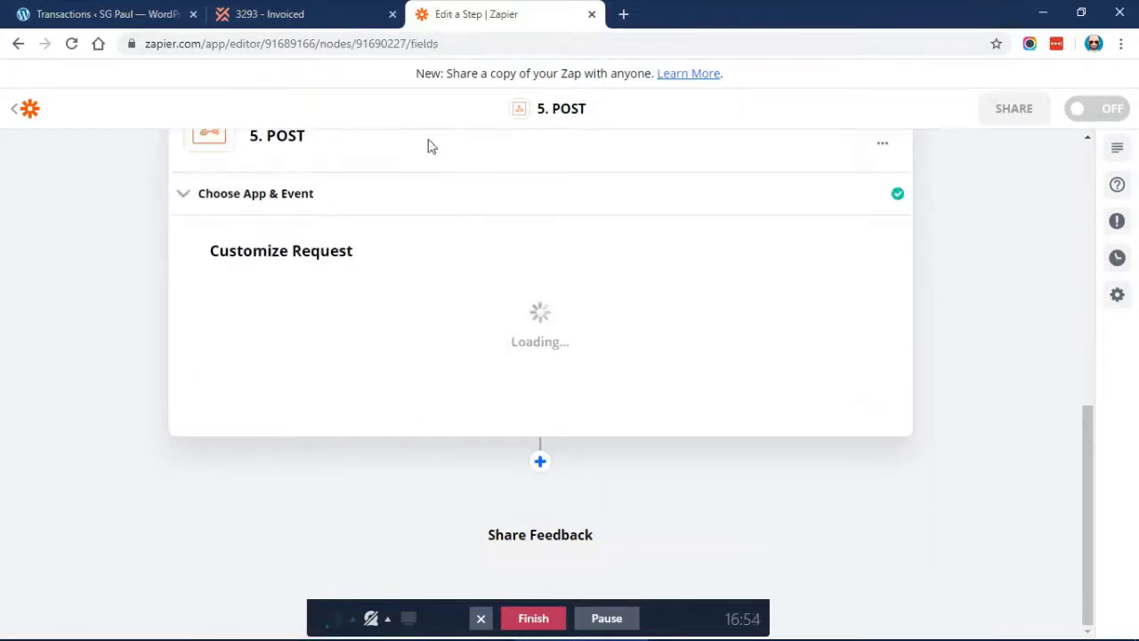
Continue to the POST request form with the URL still empty, then return to WordPress Transactions
click(602, 619)
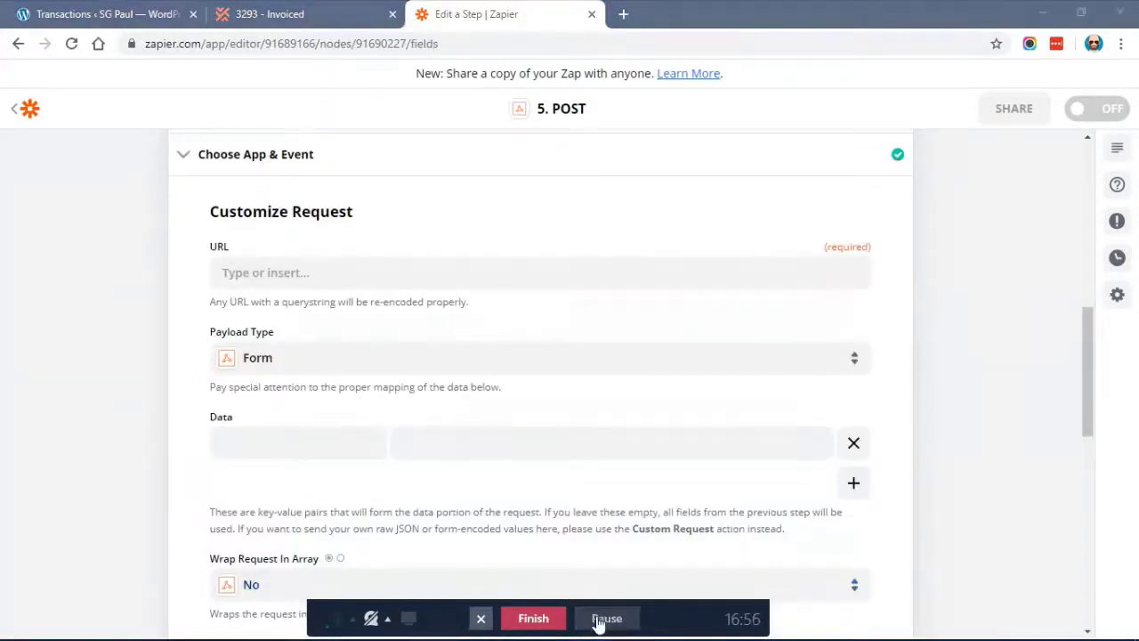
click(321, 265)
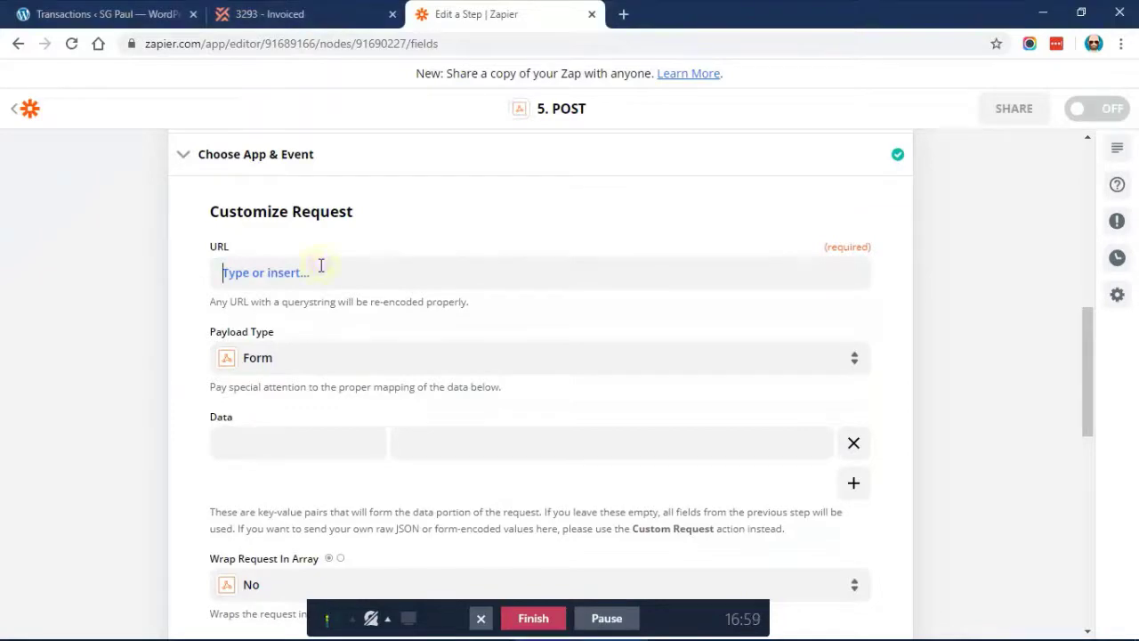
click(107, 247)
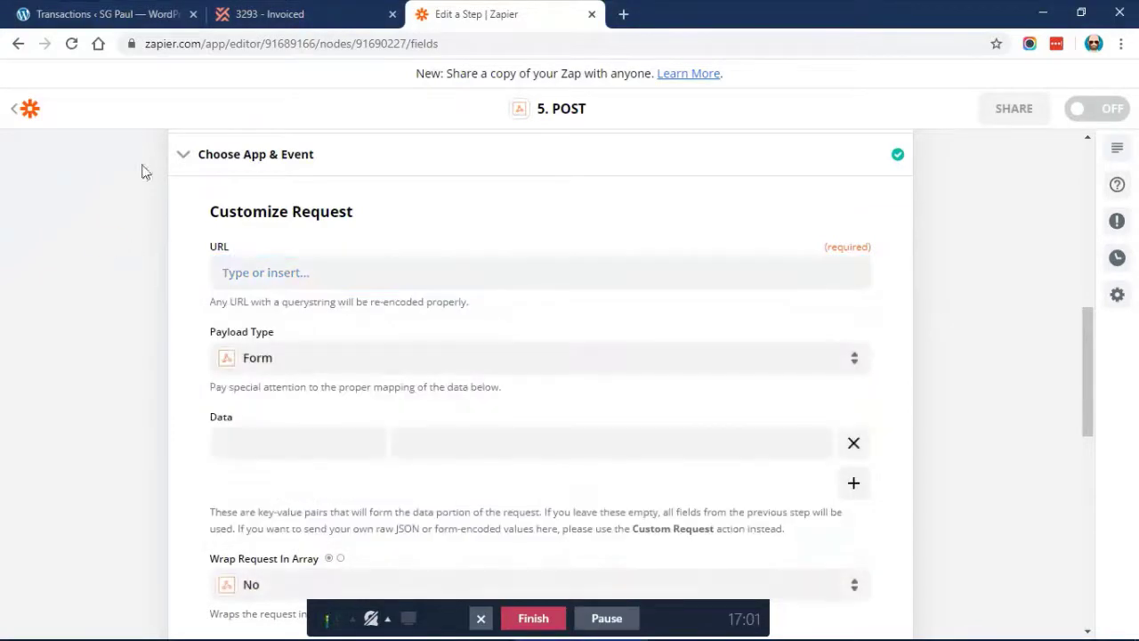
click(124, 17)
scroll(298, 289, down, 3)
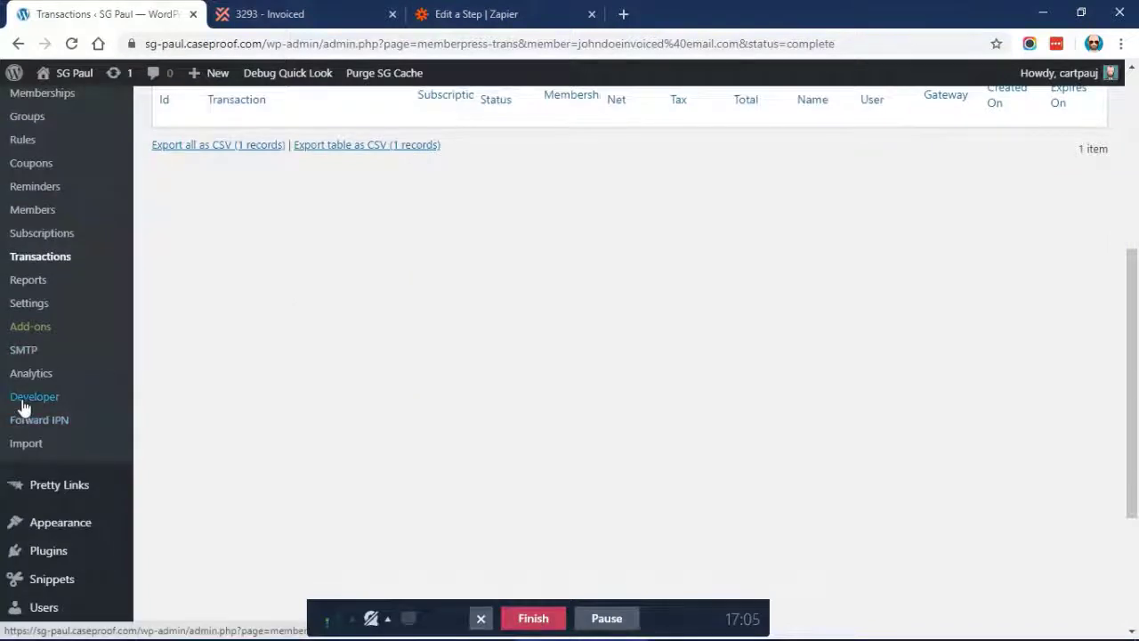
Show the MemberPress REST API Update Transaction route and select its POST /wp-json/mp/v1/transactions/:id URL
click(22, 398)
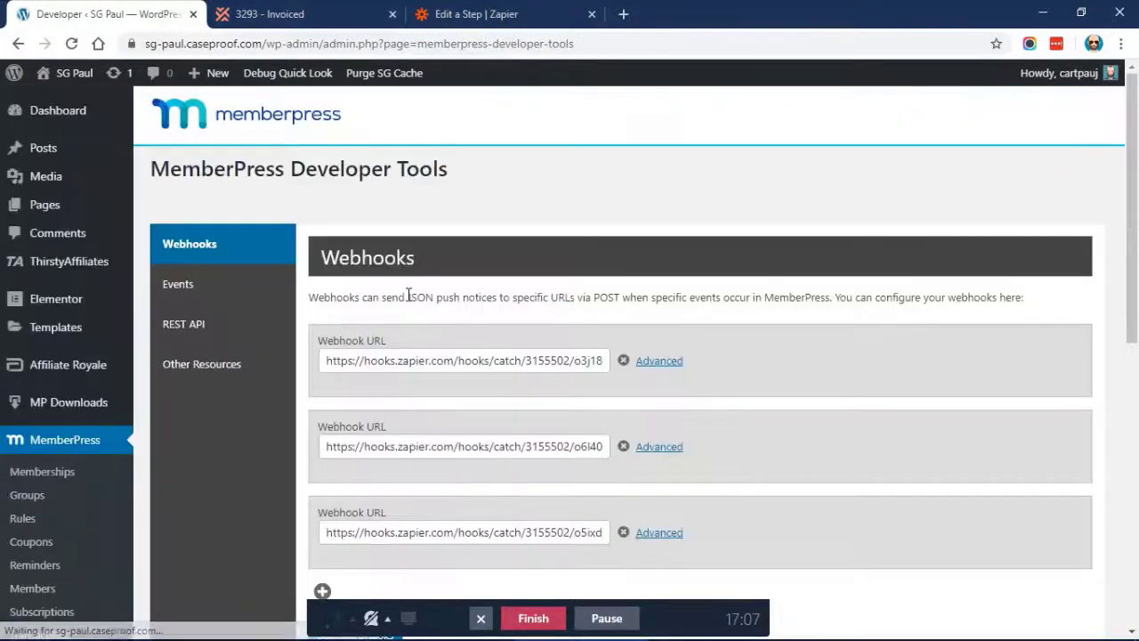
scroll(406, 294, down, 2)
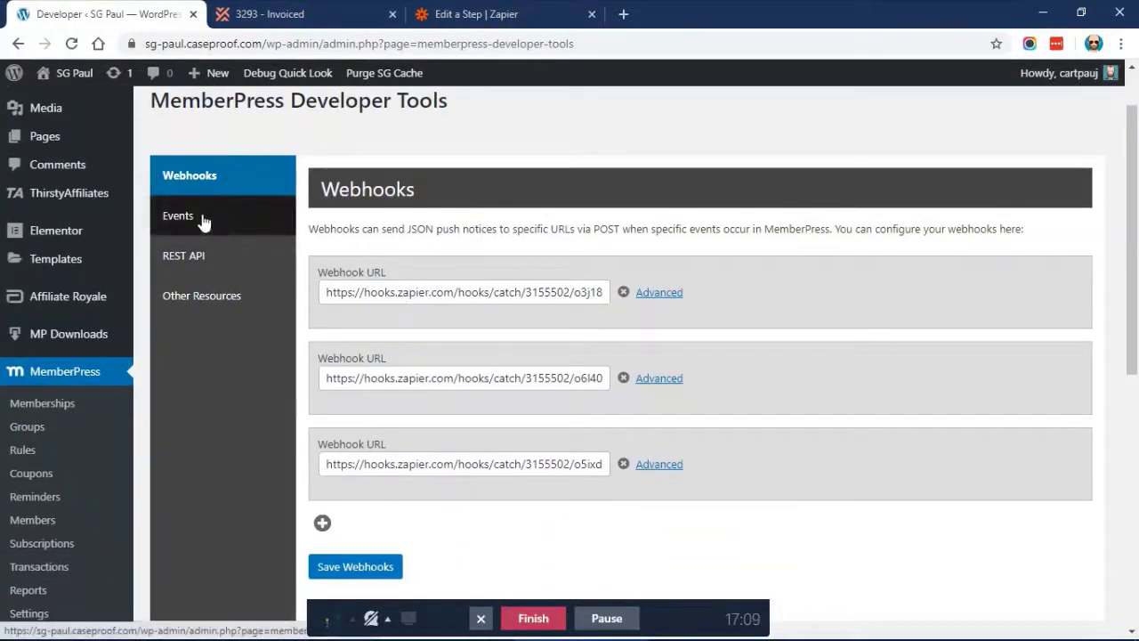
click(214, 267)
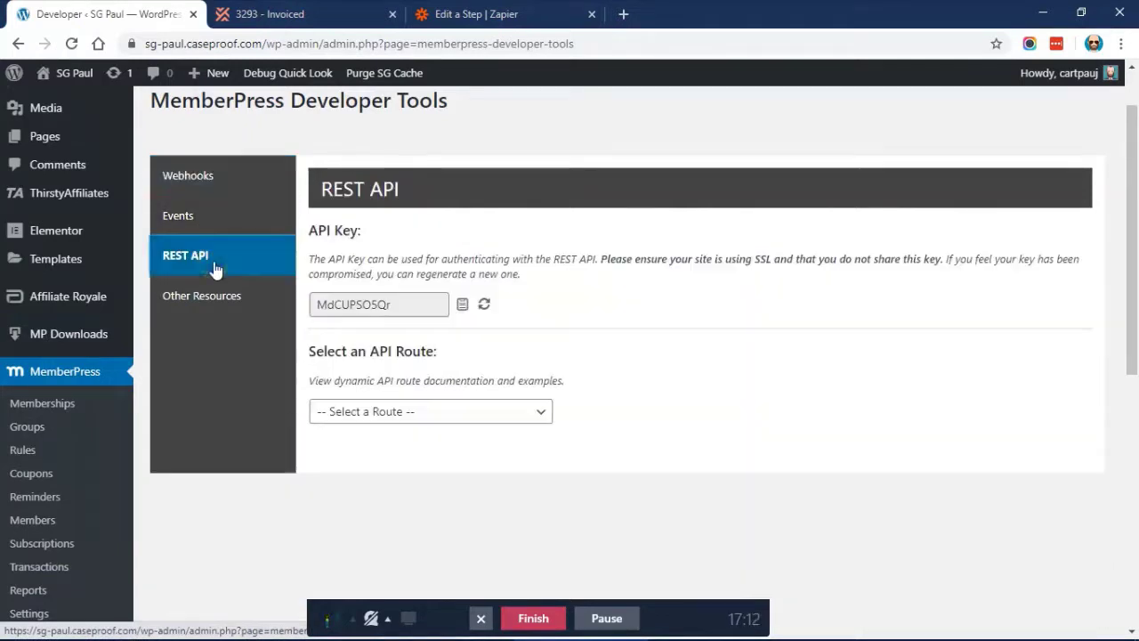
click(415, 411)
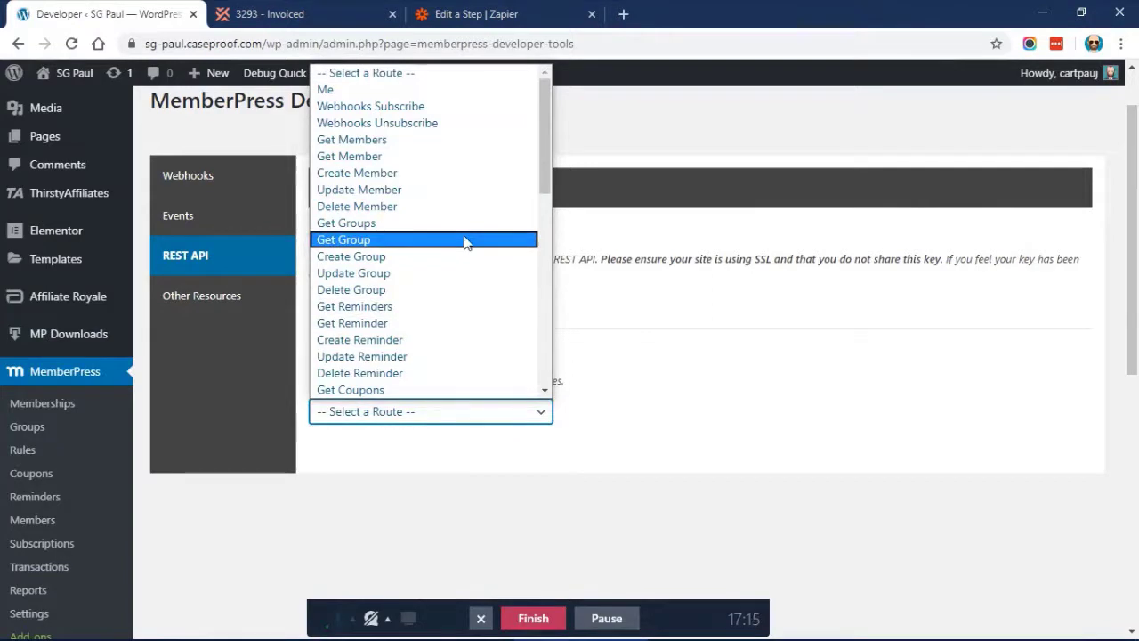
scroll(464, 242, down, 4)
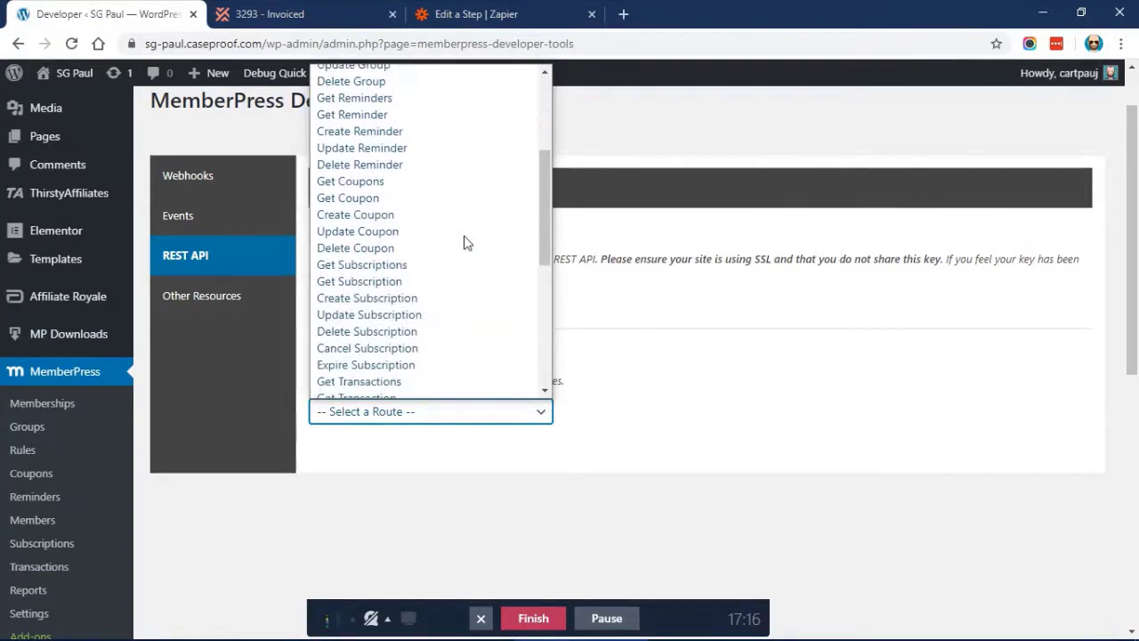
scroll(465, 242, down, 4)
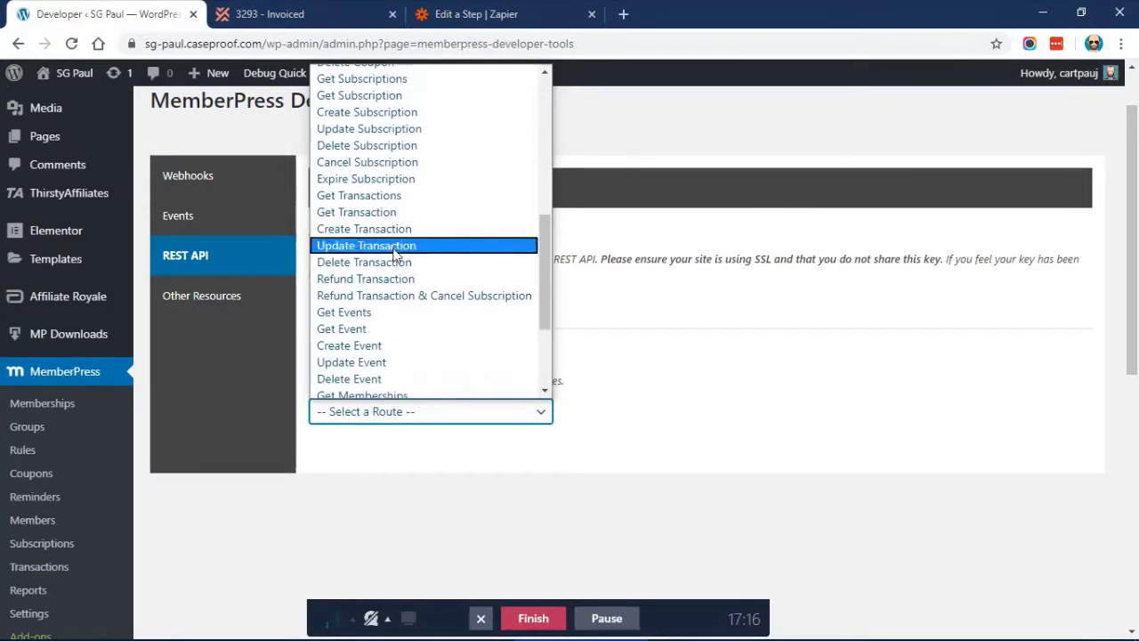
click(395, 249)
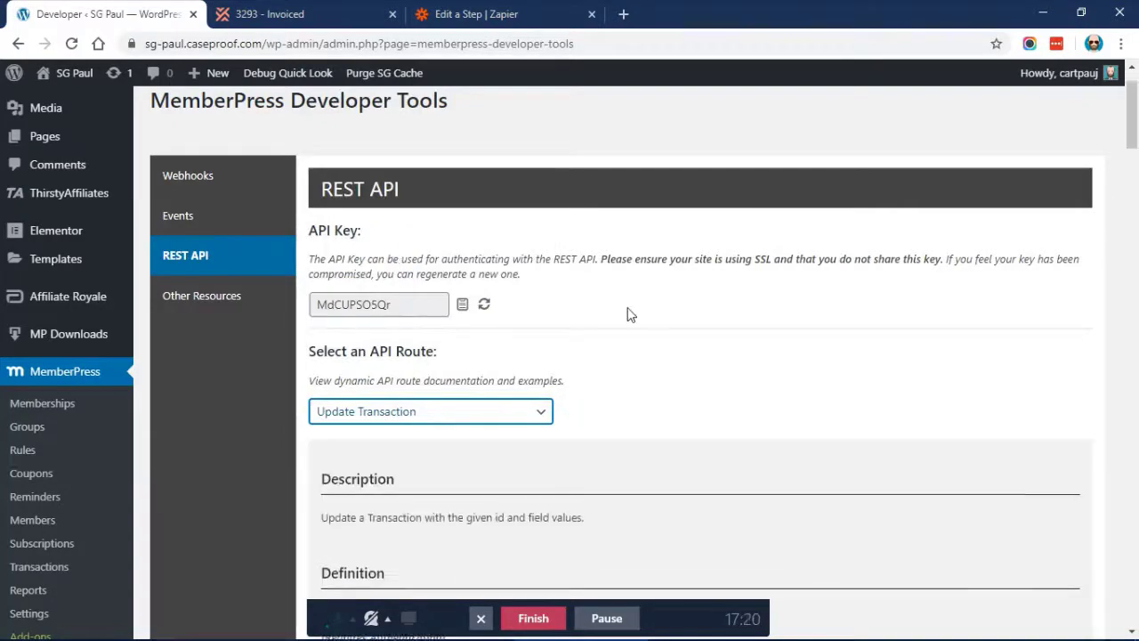
scroll(627, 314, down, 5)
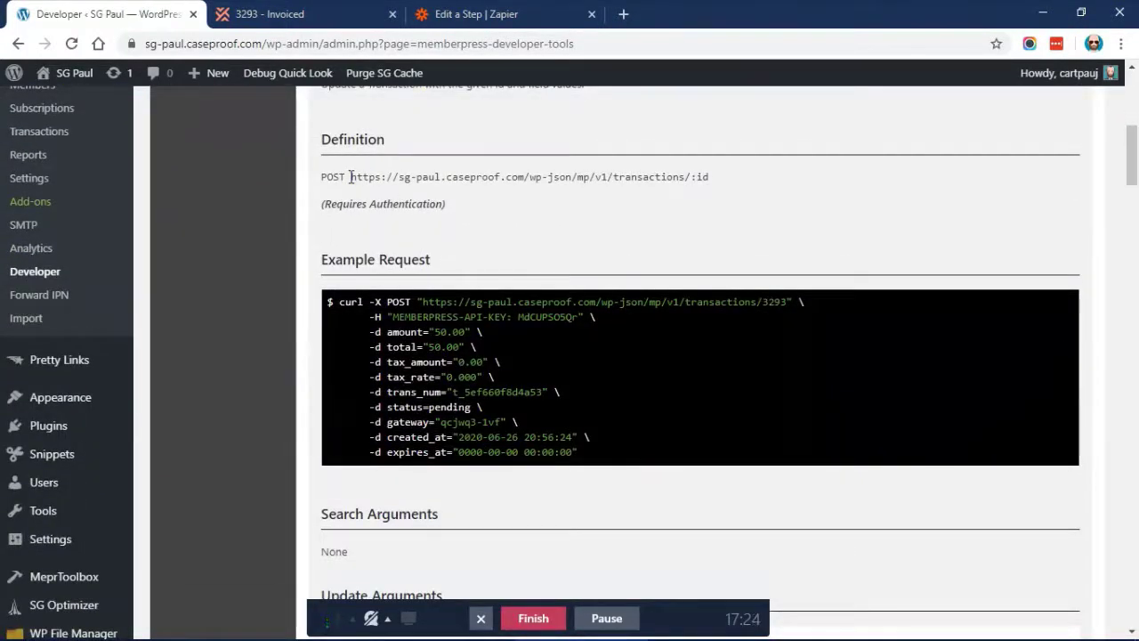
drag(350, 177, 694, 177)
key(ctrl+c)
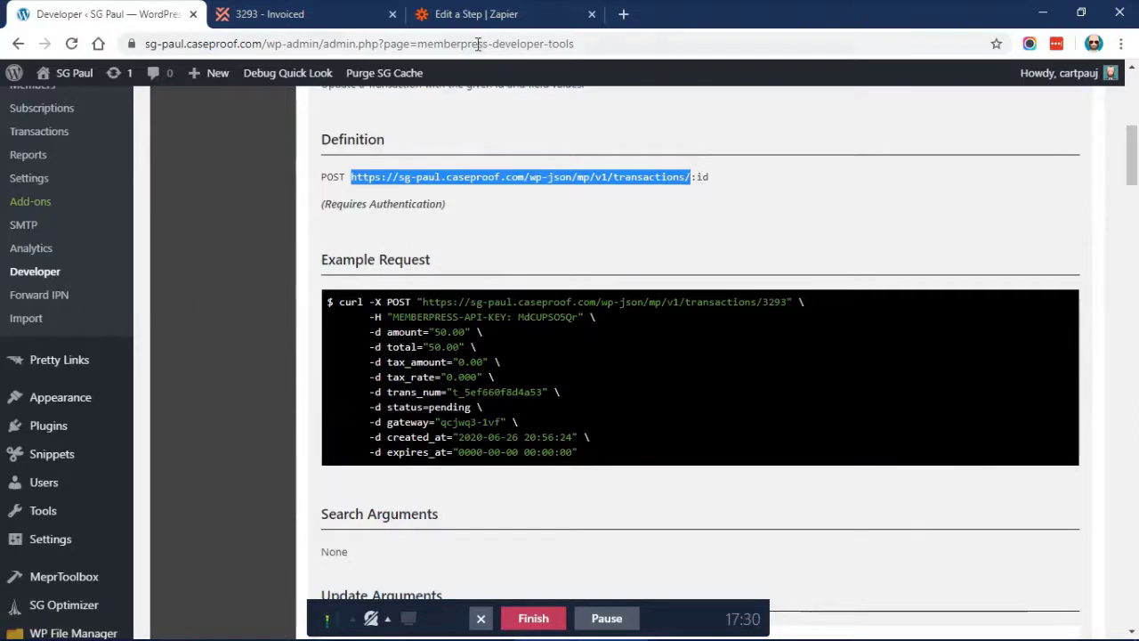
Paste the transactions endpoint URL into the POST step and append the MemberPress transaction ID (3293)
click(449, 16)
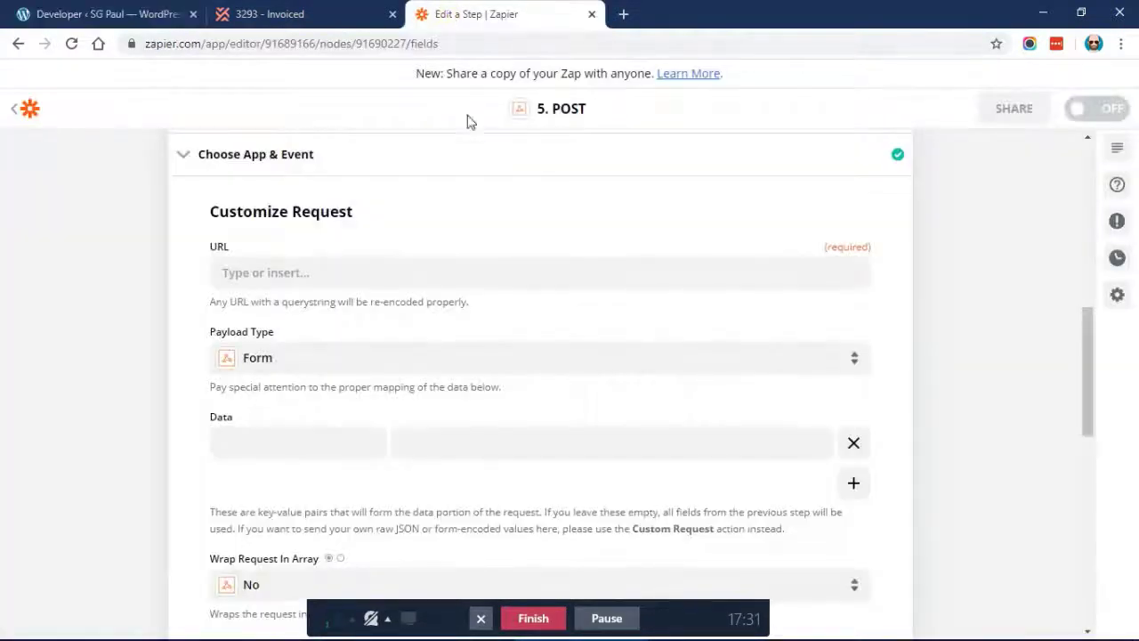
click(306, 274)
key(ctrl+v)
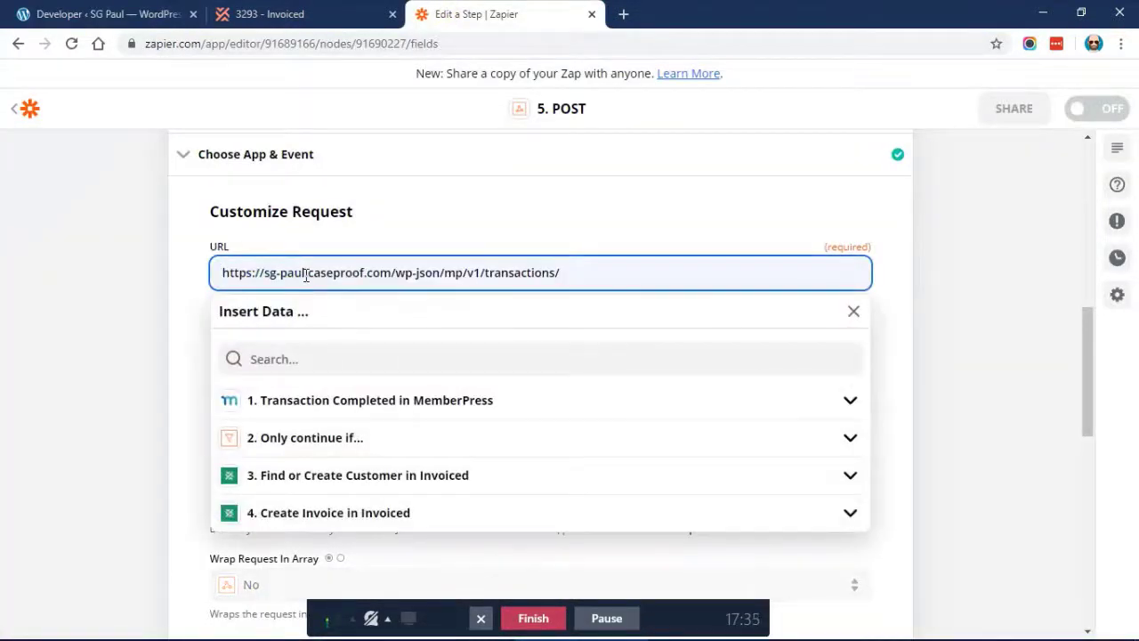
click(392, 401)
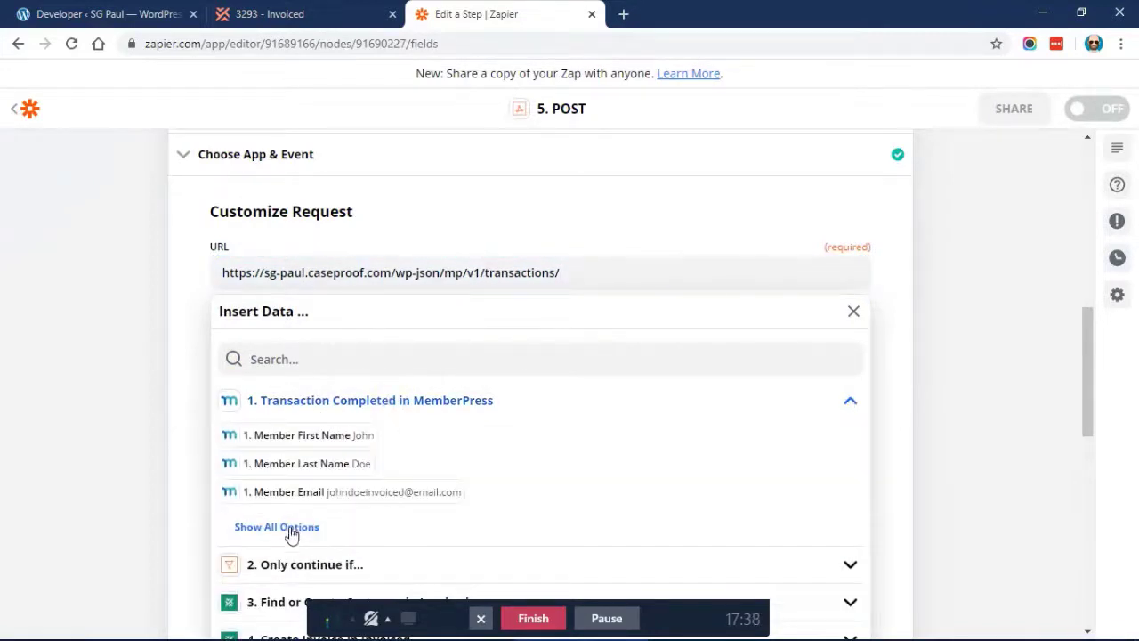
click(291, 531)
scroll(364, 467, down, 3)
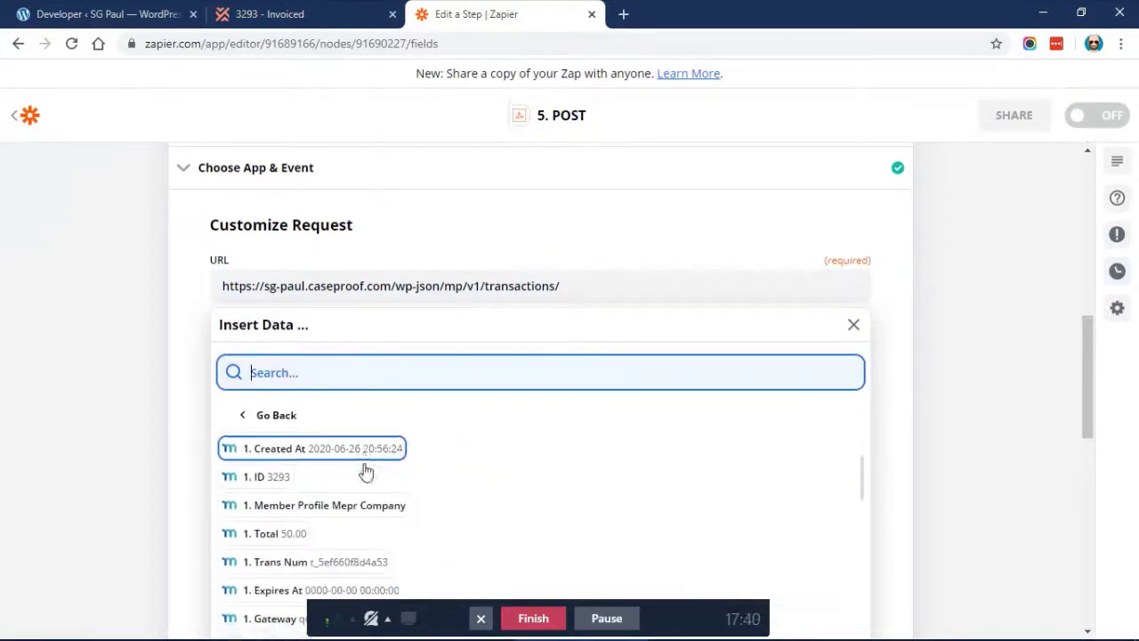
click(270, 466)
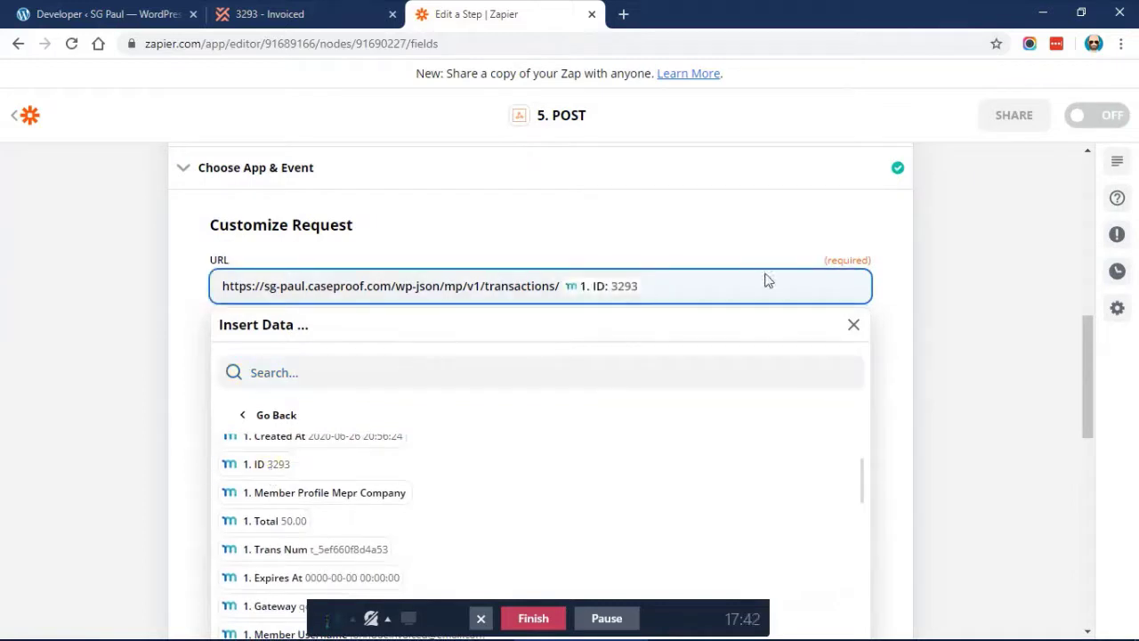
click(977, 278)
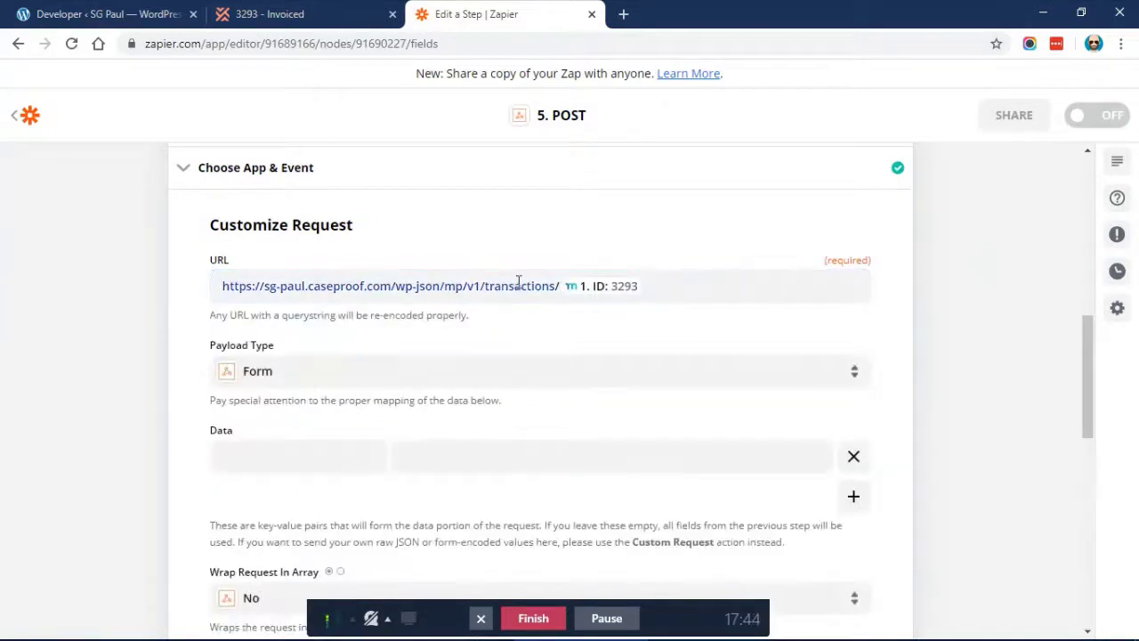
Set the POST step's Payload Type to Json
scroll(483, 330, down, 1)
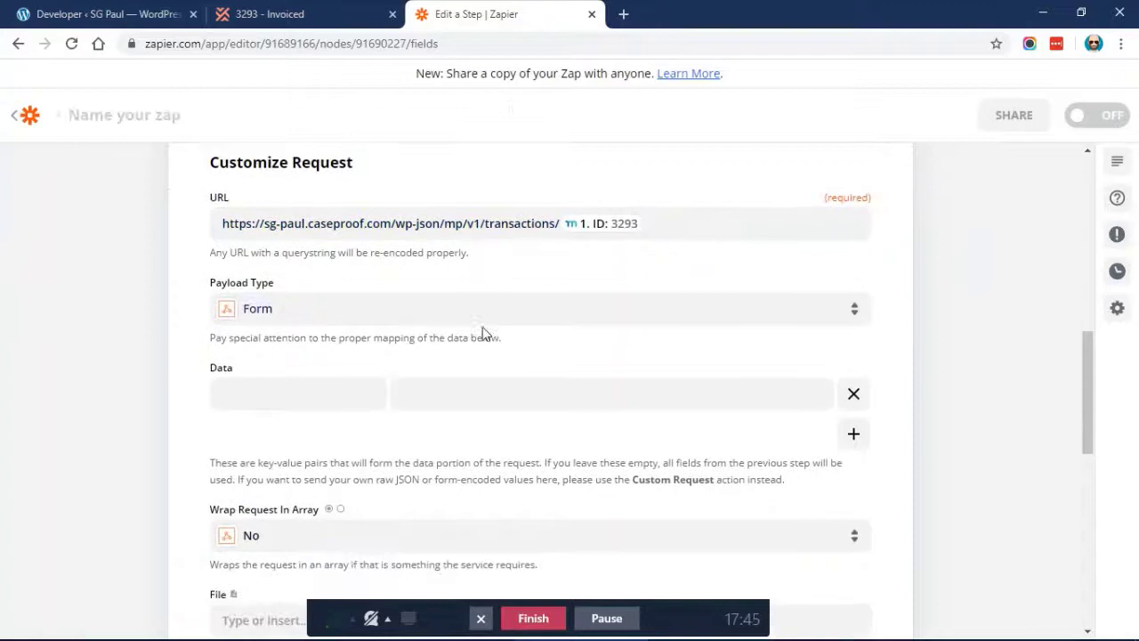
click(361, 319)
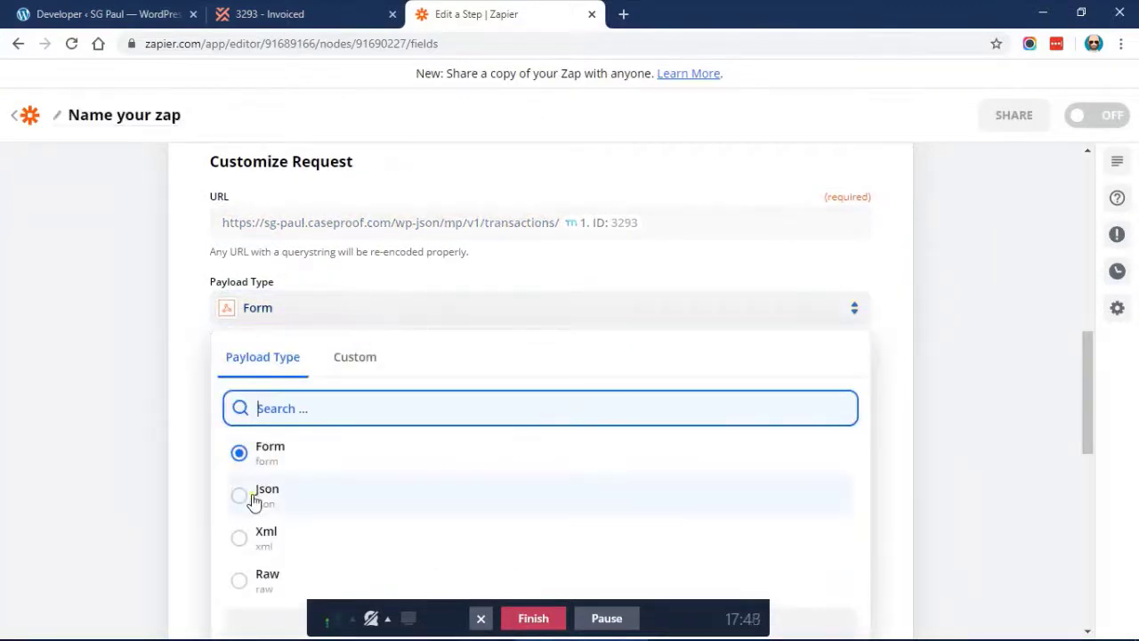
click(253, 498)
scroll(172, 360, down, 1)
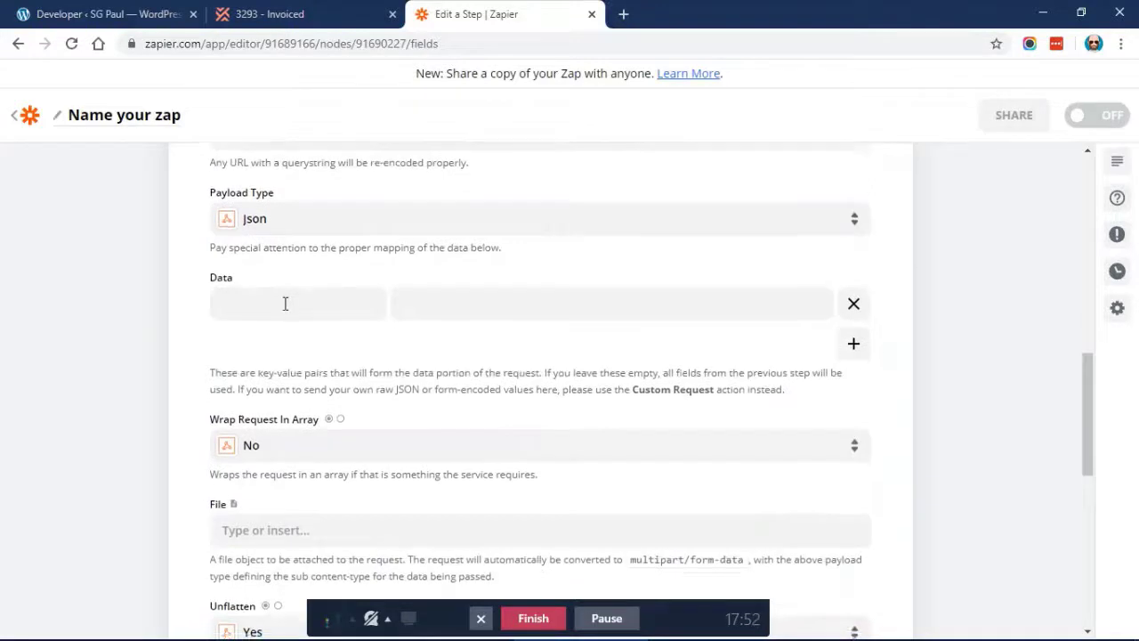
scroll(285, 303, down, 1)
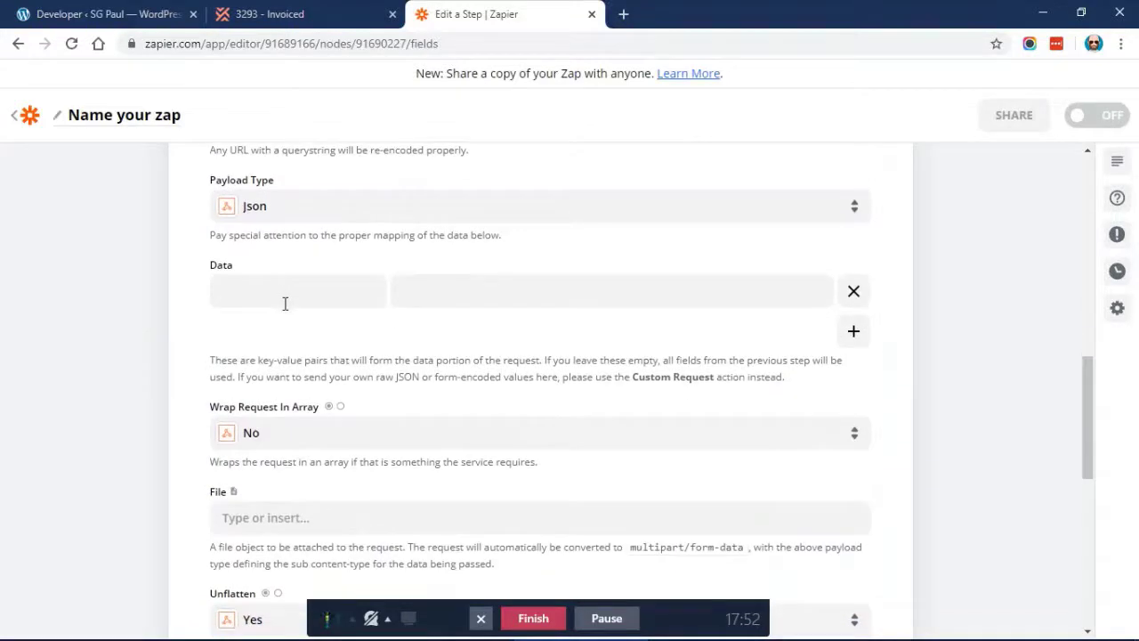
Load docs.memberpress.com and open the Developer Tools Event Triggers article via an 'api ev' search
click(624, 15)
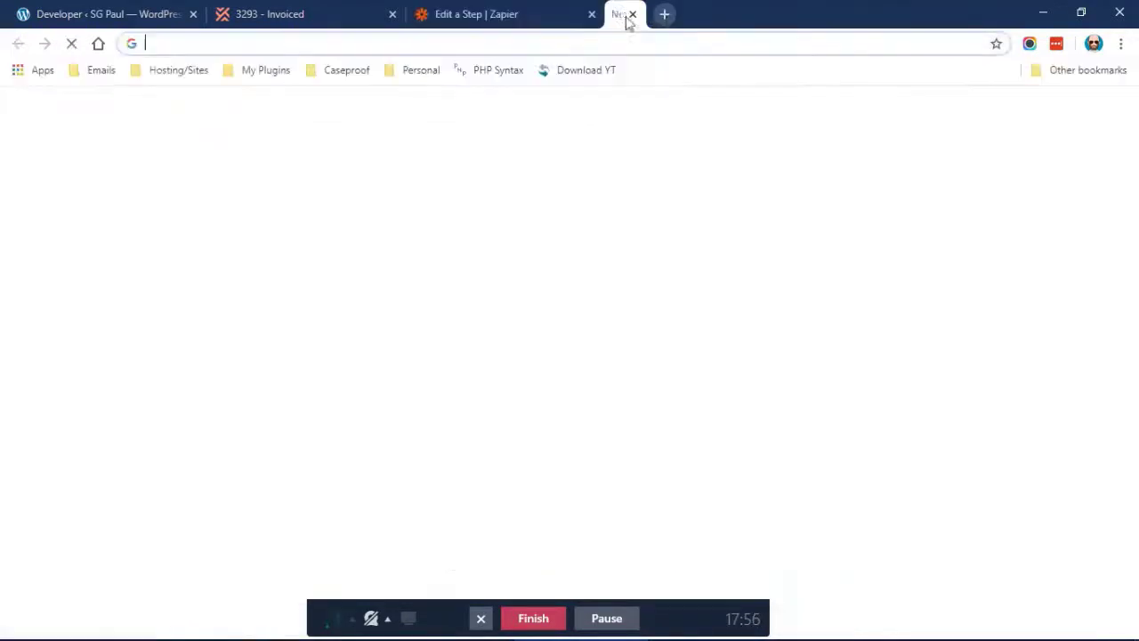
text(docs)
key(Return)
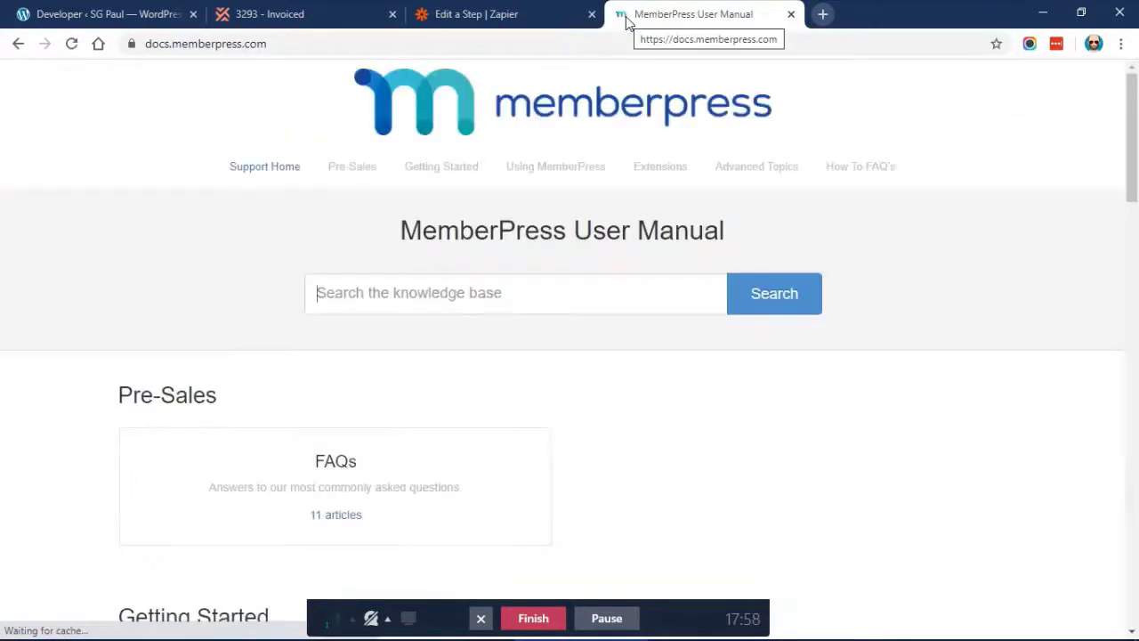
click(420, 278)
text(api events)
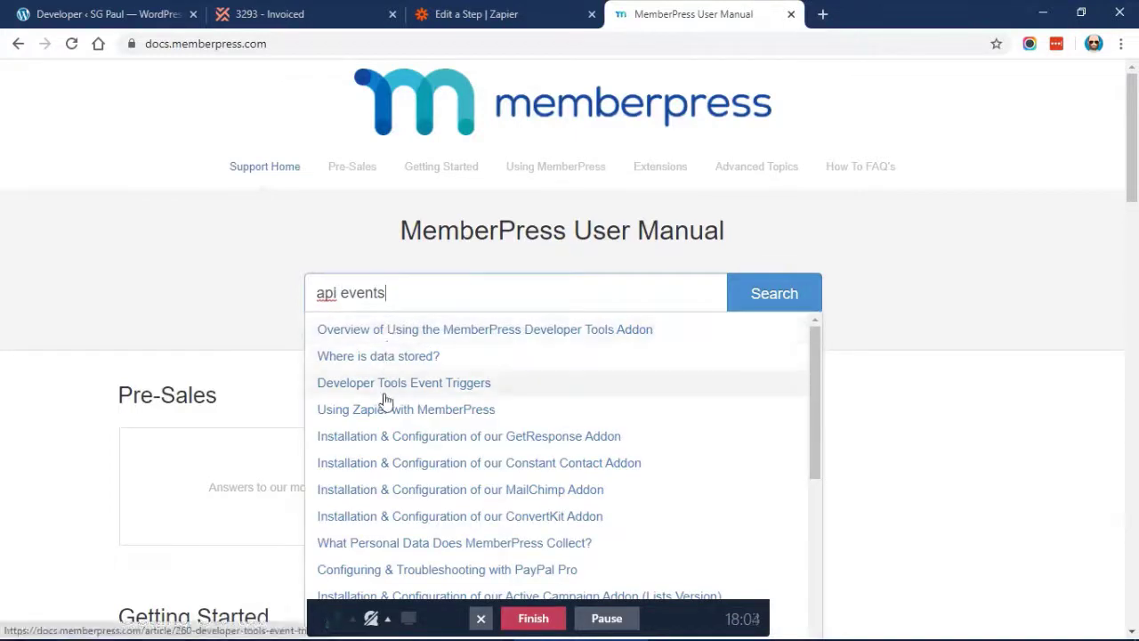
click(491, 381)
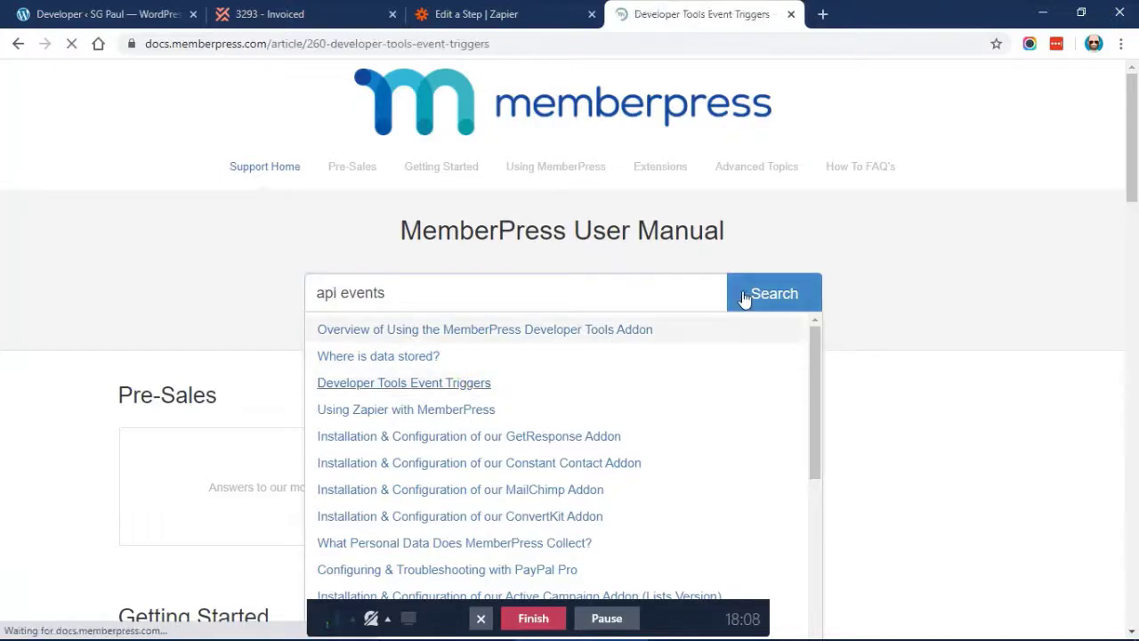
Read through Event Triggers, then search 'actions' and open the Developer Tools Actions article
scroll(886, 283, down, 3)
scroll(885, 283, down, 8)
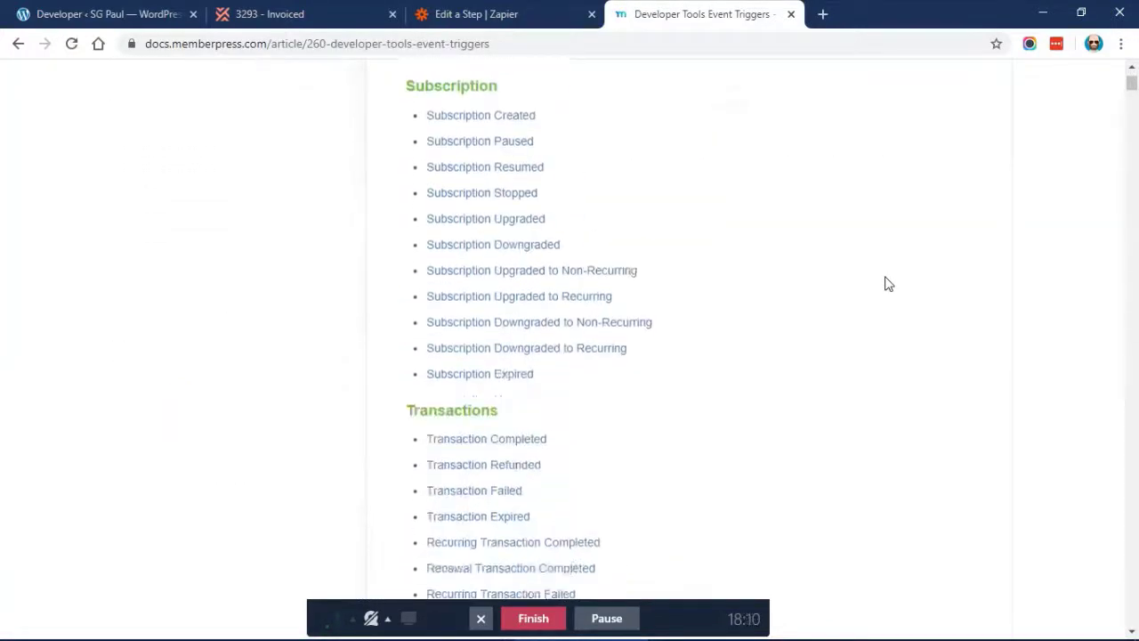
scroll(719, 223, up, 1)
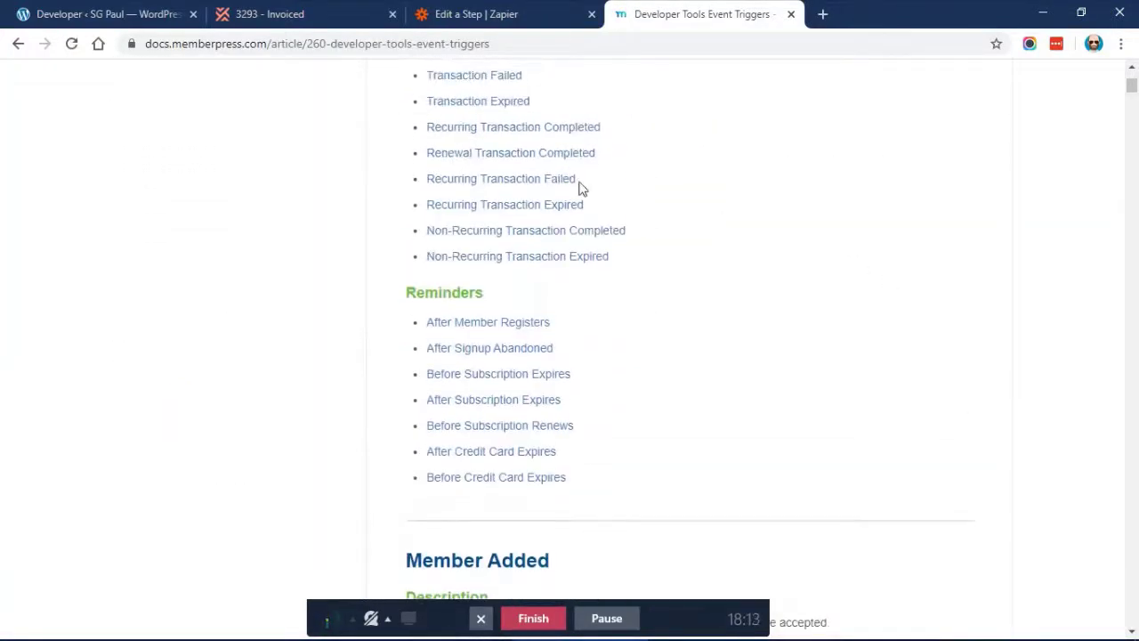
scroll(579, 186, up, 3)
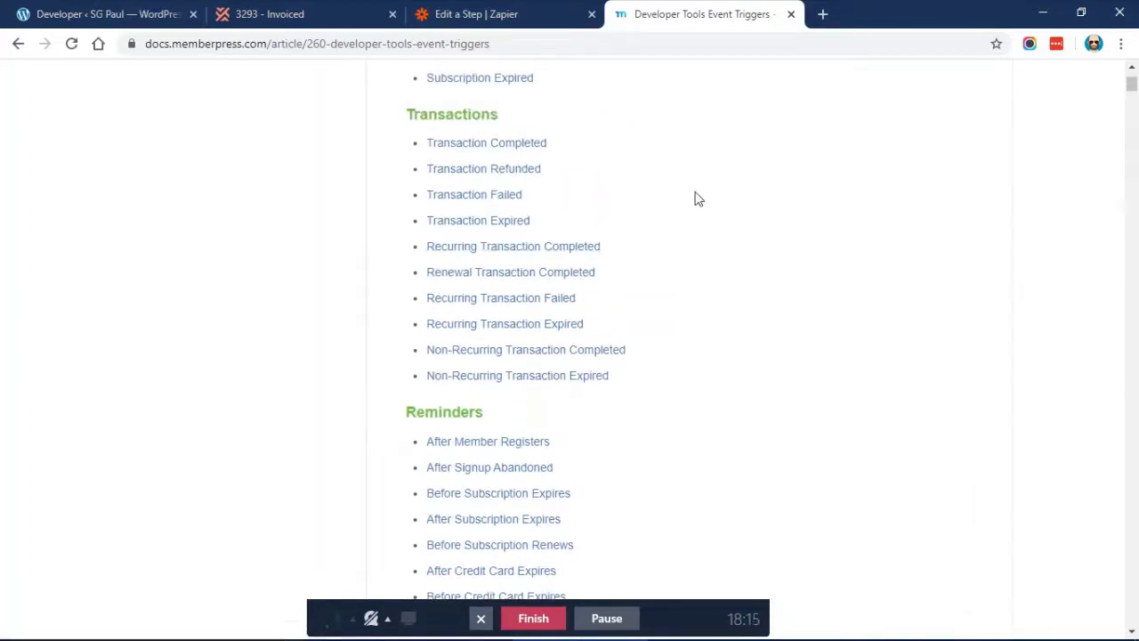
scroll(698, 199, down, 1)
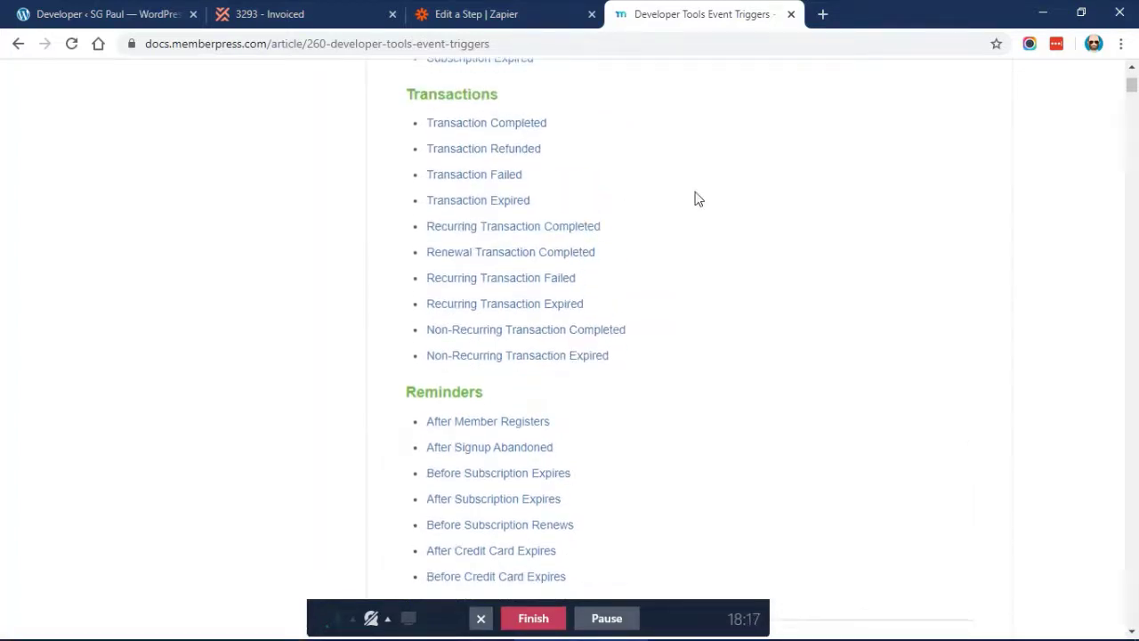
scroll(280, 211, down, 1)
scroll(222, 241, up, 10)
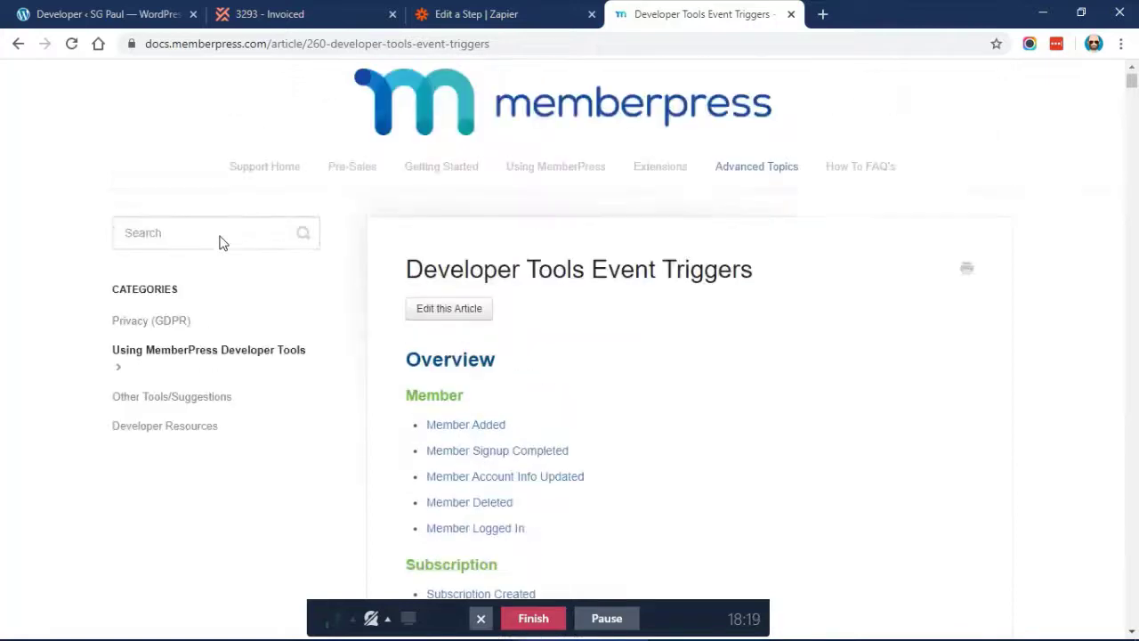
text(a)
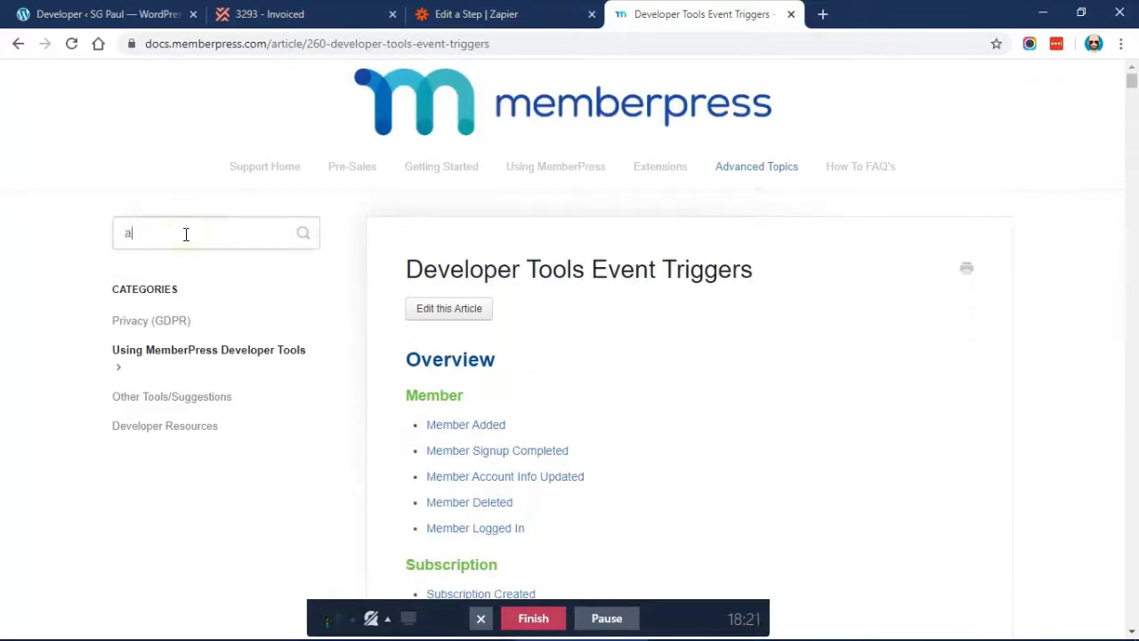
text(ctions)
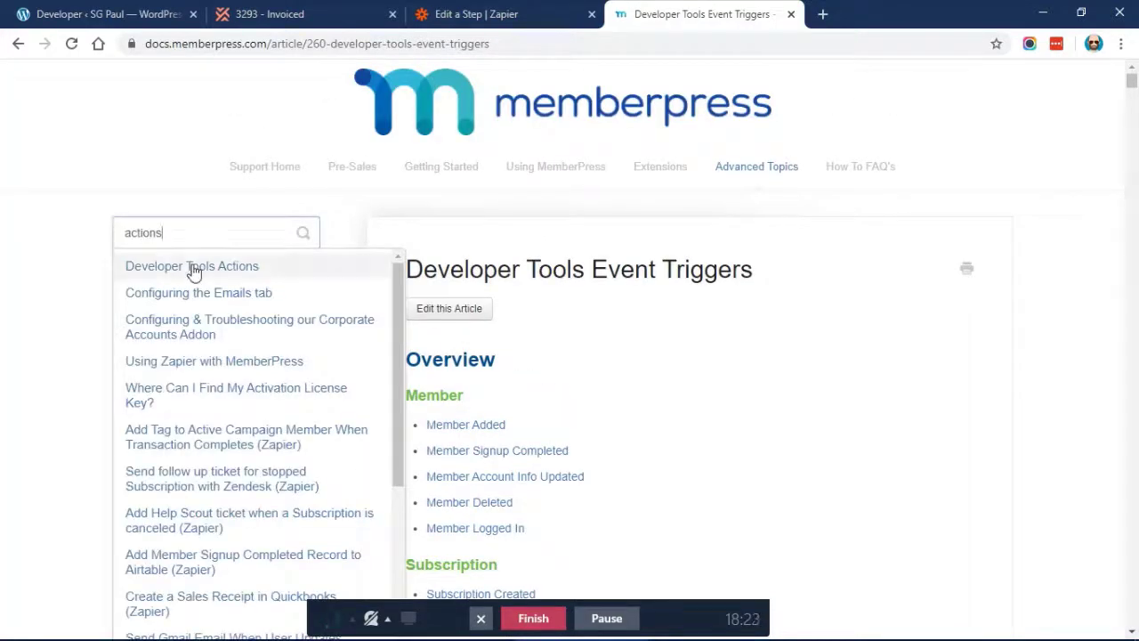
click(193, 271)
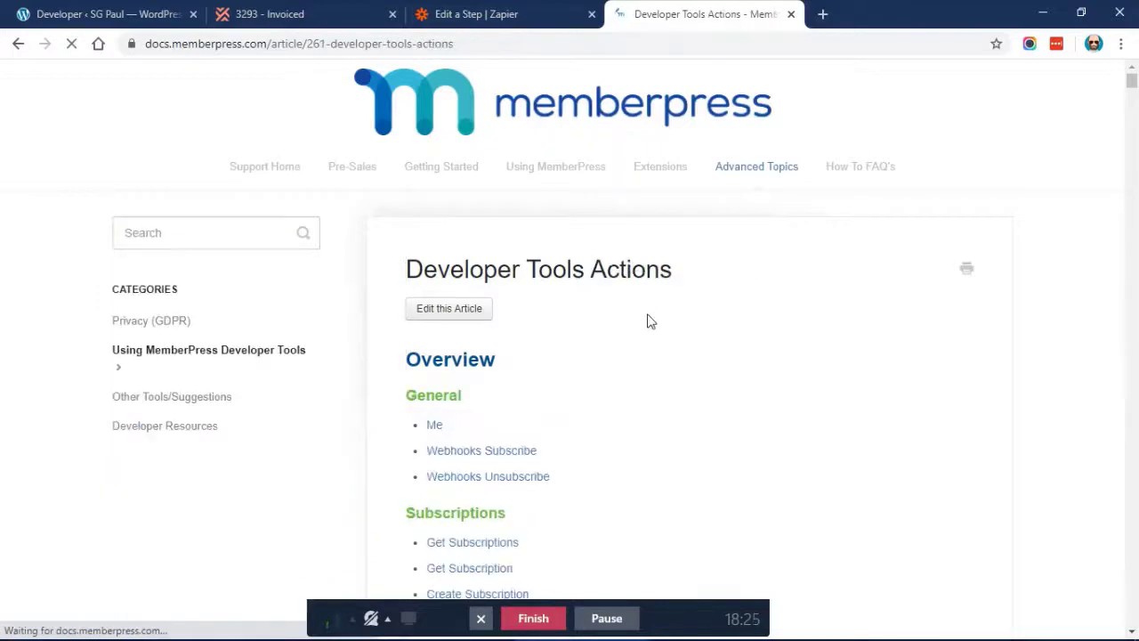
Review the Update Transaction arguments, then bring up the '3293 - Invoiced' invoice tab
scroll(647, 320, down, 2)
scroll(647, 320, down, 10)
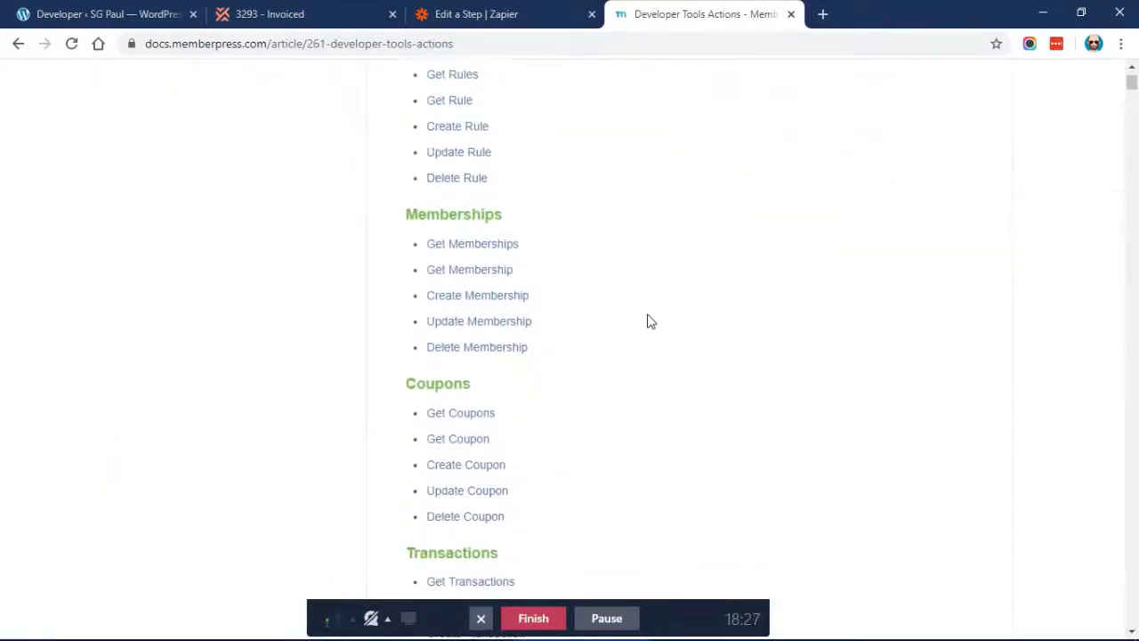
scroll(649, 321, down, 1)
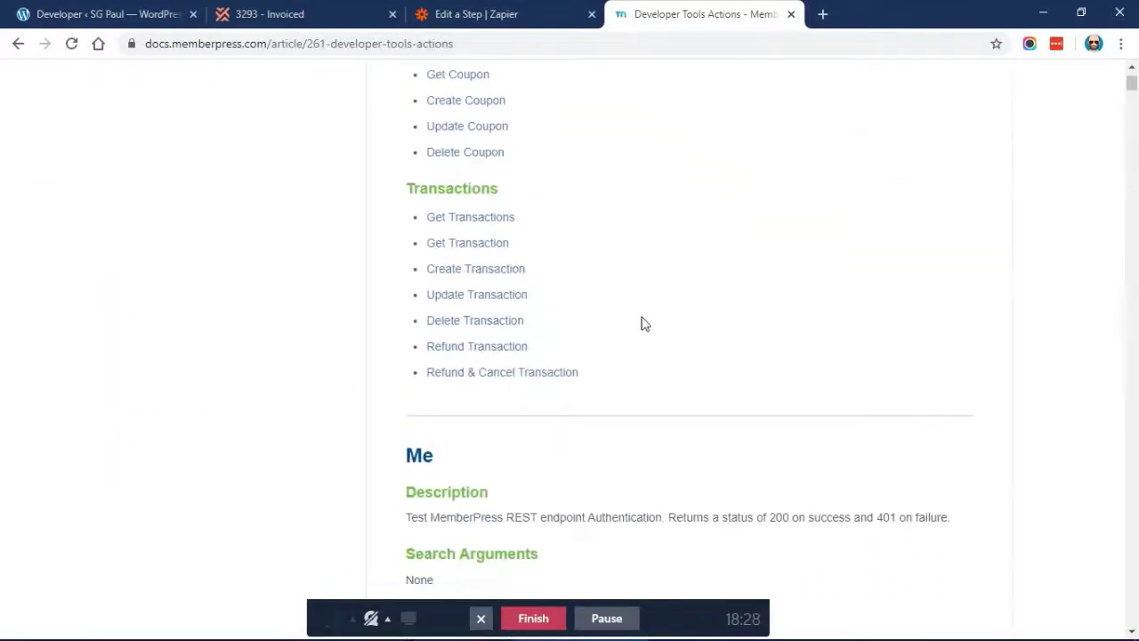
click(447, 296)
scroll(669, 265, down, 1)
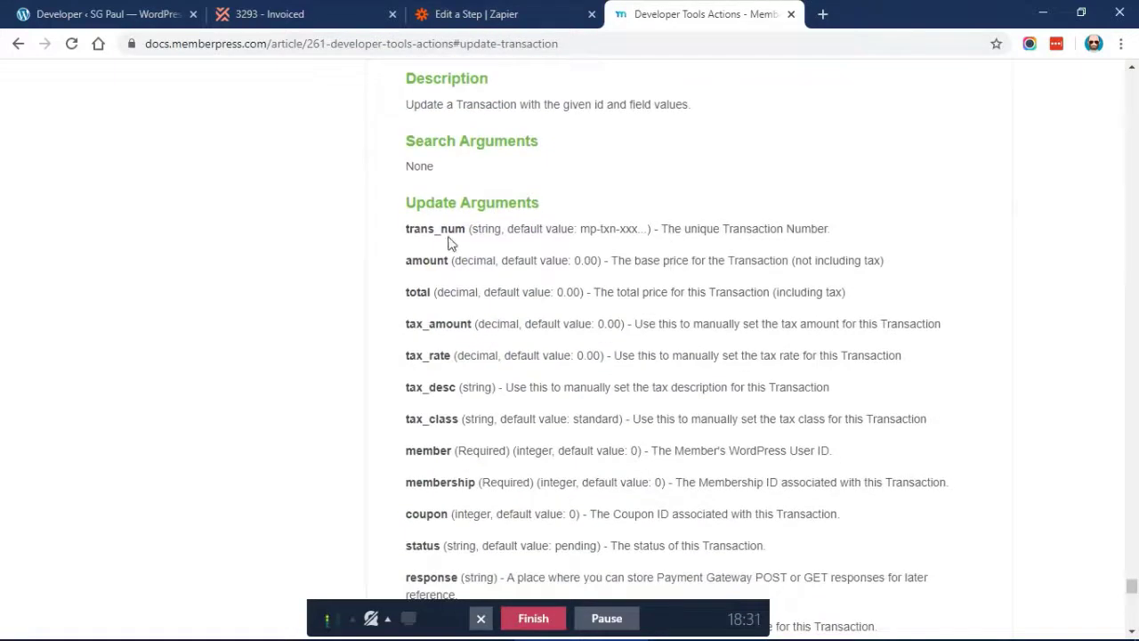
scroll(424, 229, down, 5)
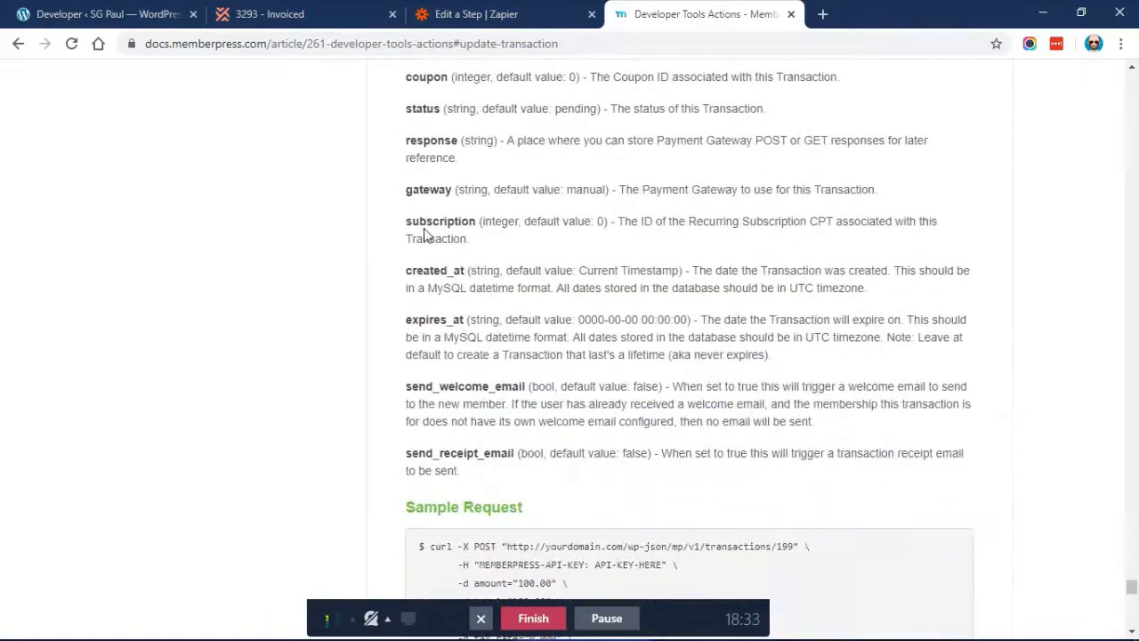
scroll(424, 234, up, 5)
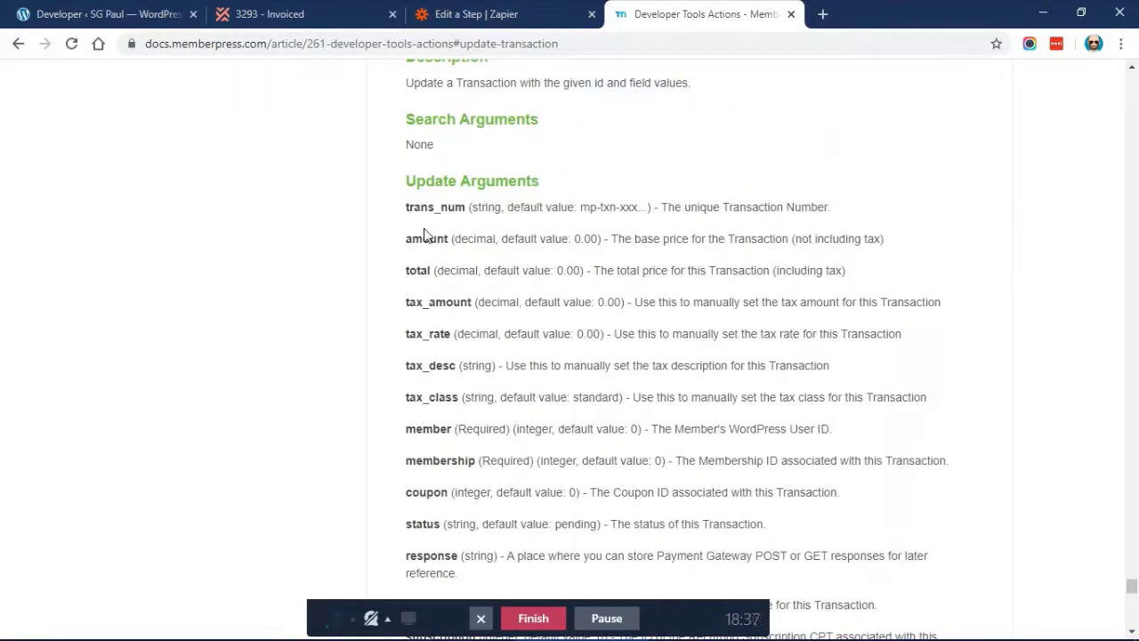
scroll(424, 234, up, 1)
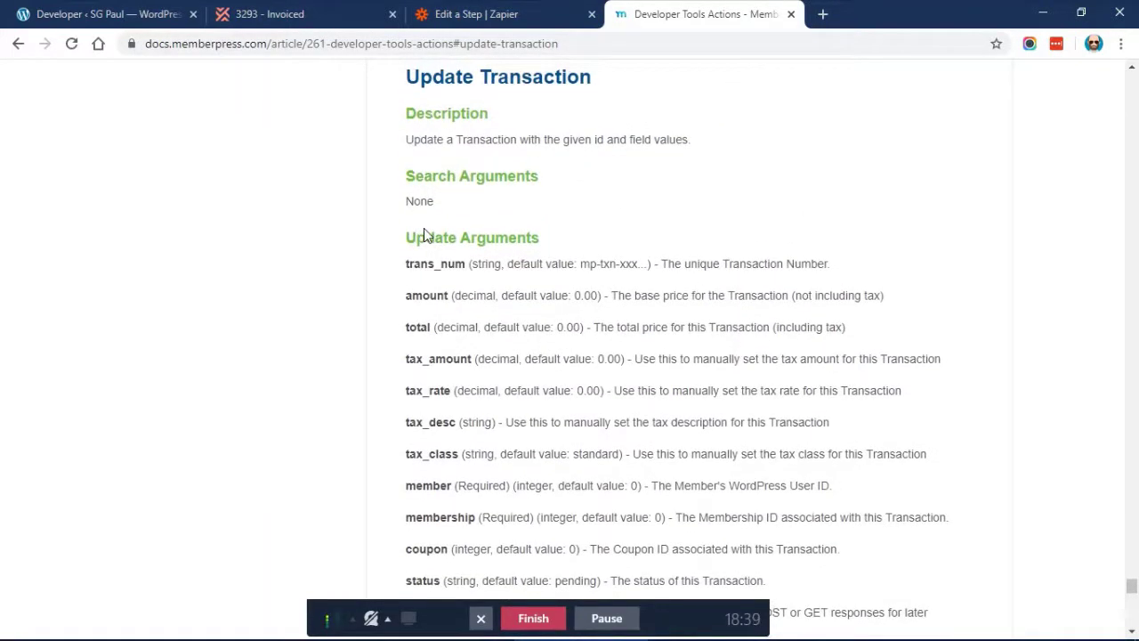
scroll(537, 202, down, 2)
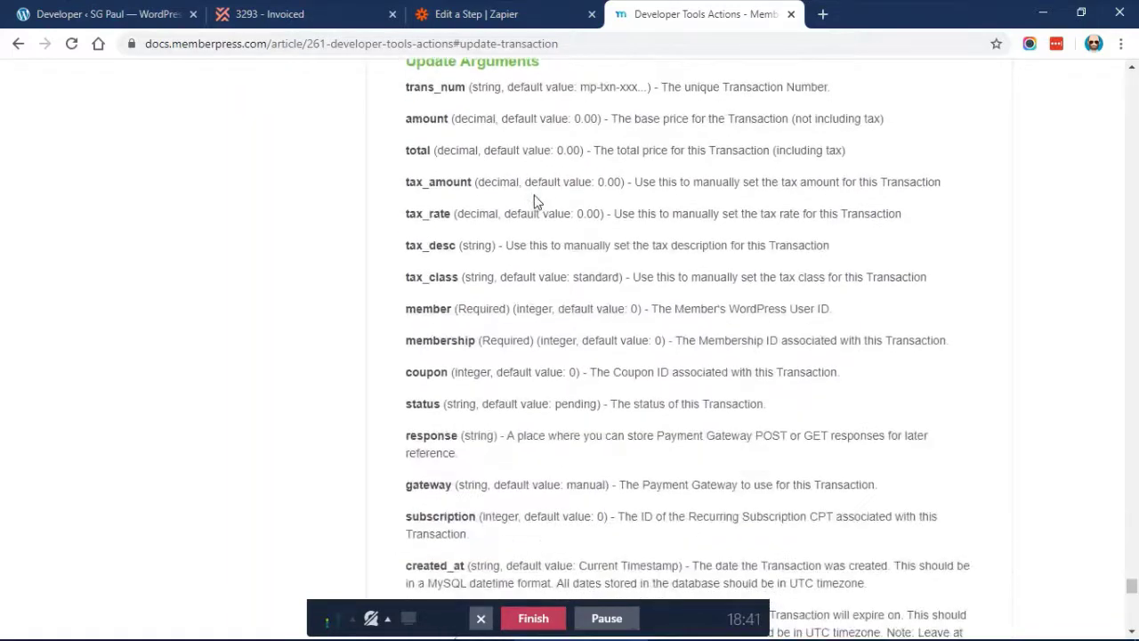
scroll(463, 303, down, 1)
scroll(424, 313, down, 1)
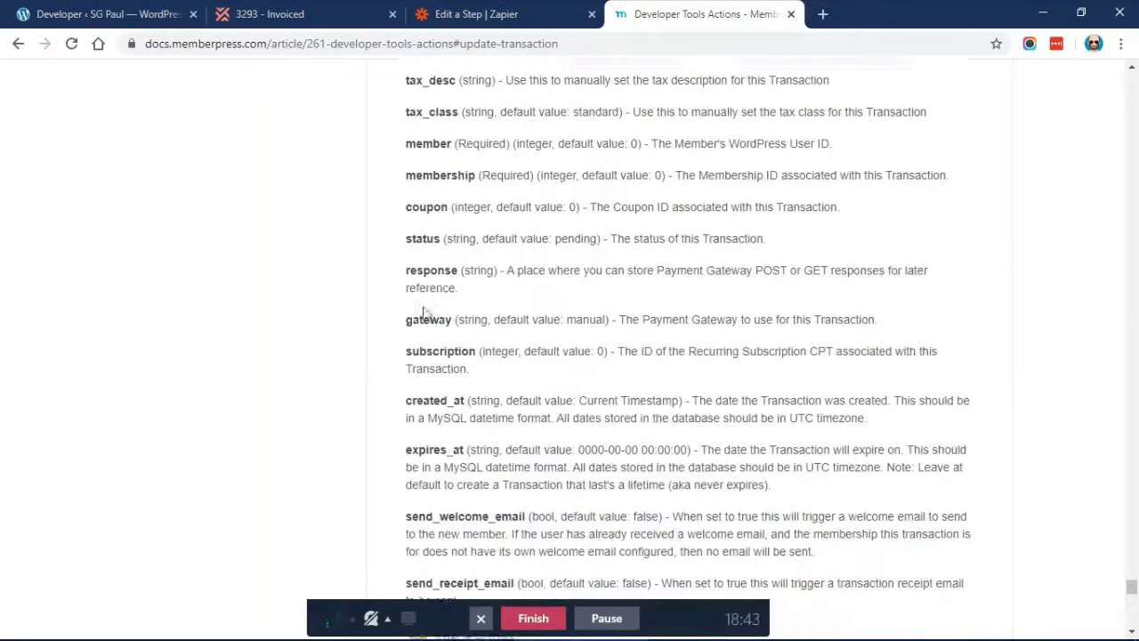
scroll(451, 345, down, 1)
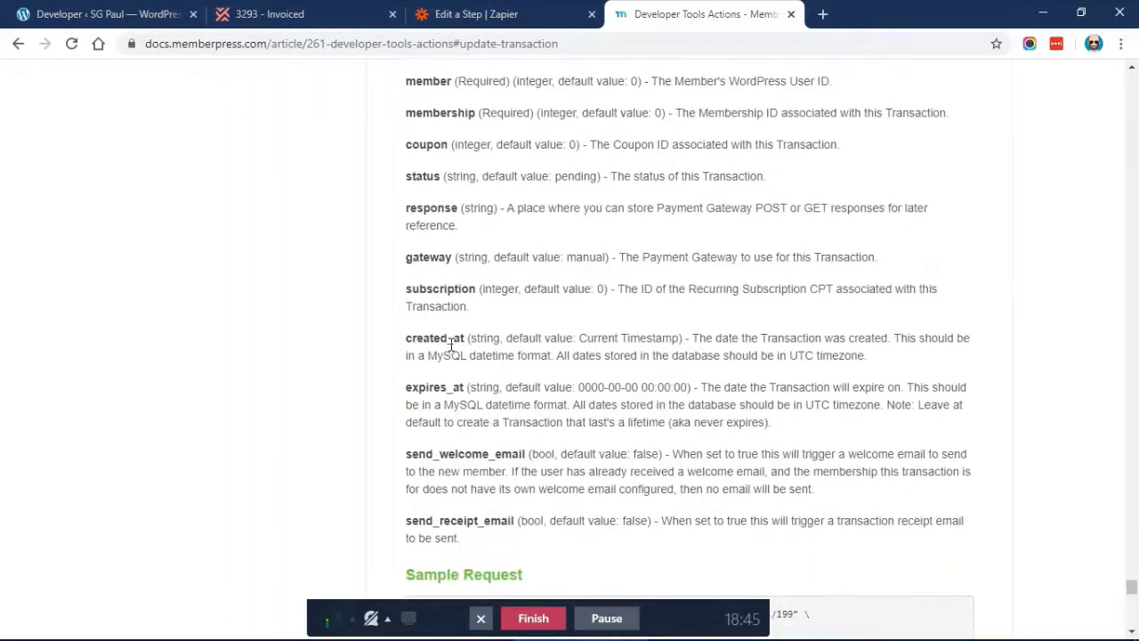
click(286, 17)
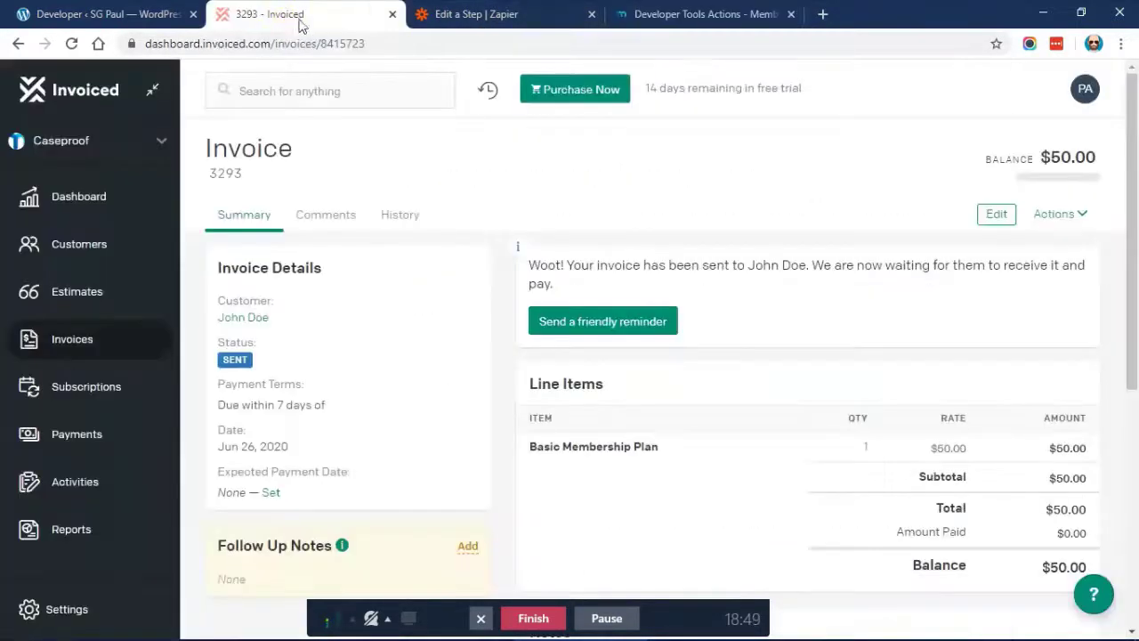
Add a Data pair with key 'status', copied from the docs, and value 'pending'
click(472, 14)
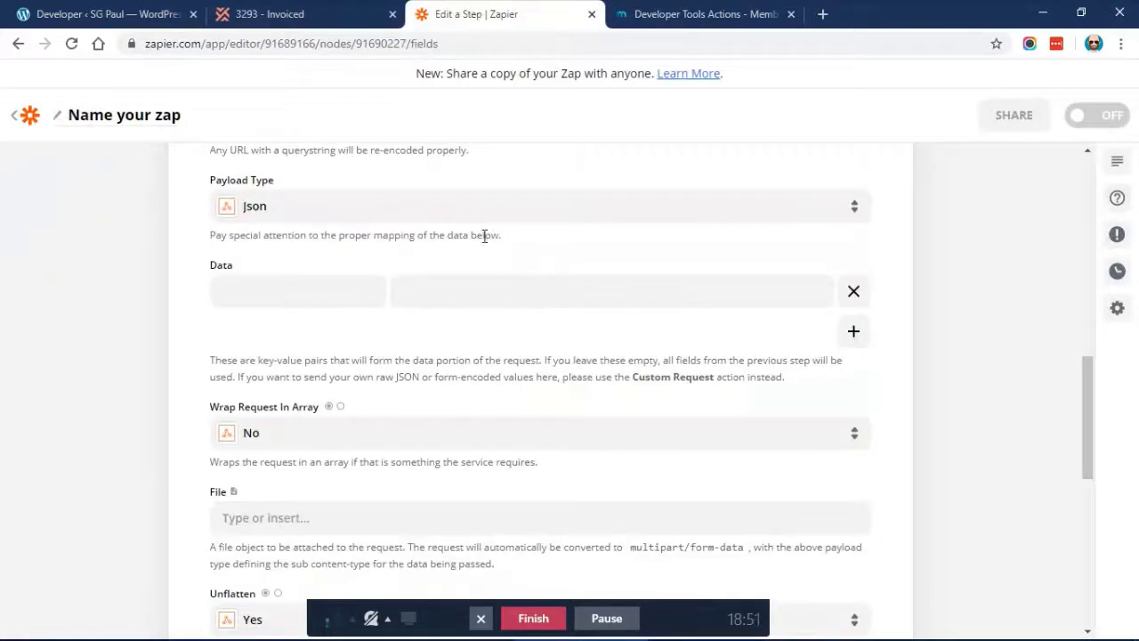
scroll(485, 236, up, 2)
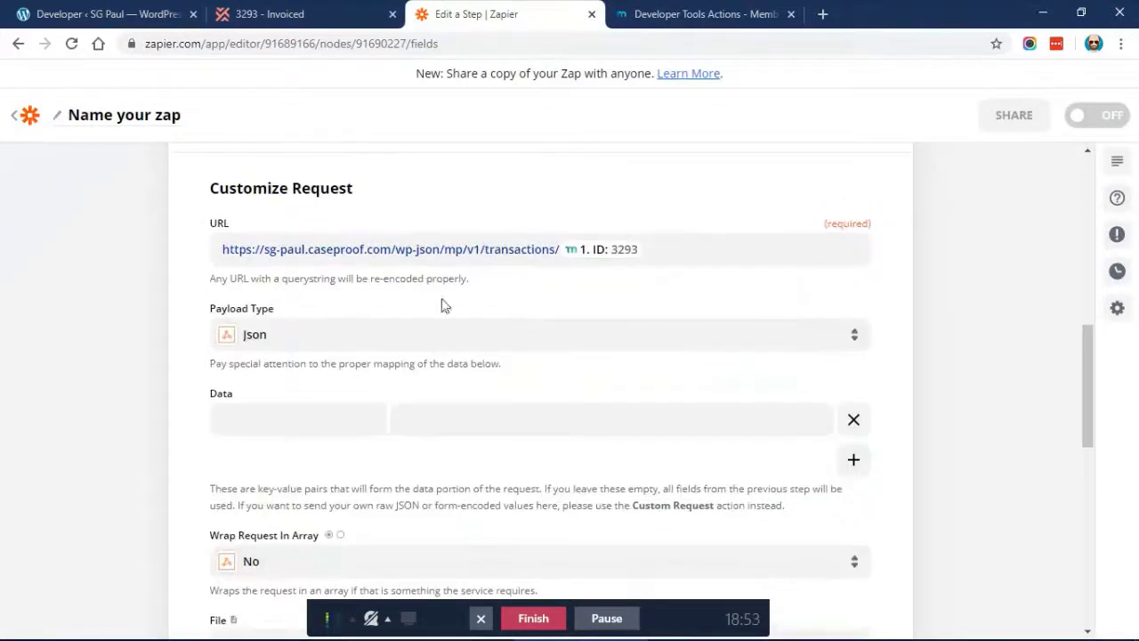
scroll(392, 329, down, 1)
scroll(392, 329, down, 1)
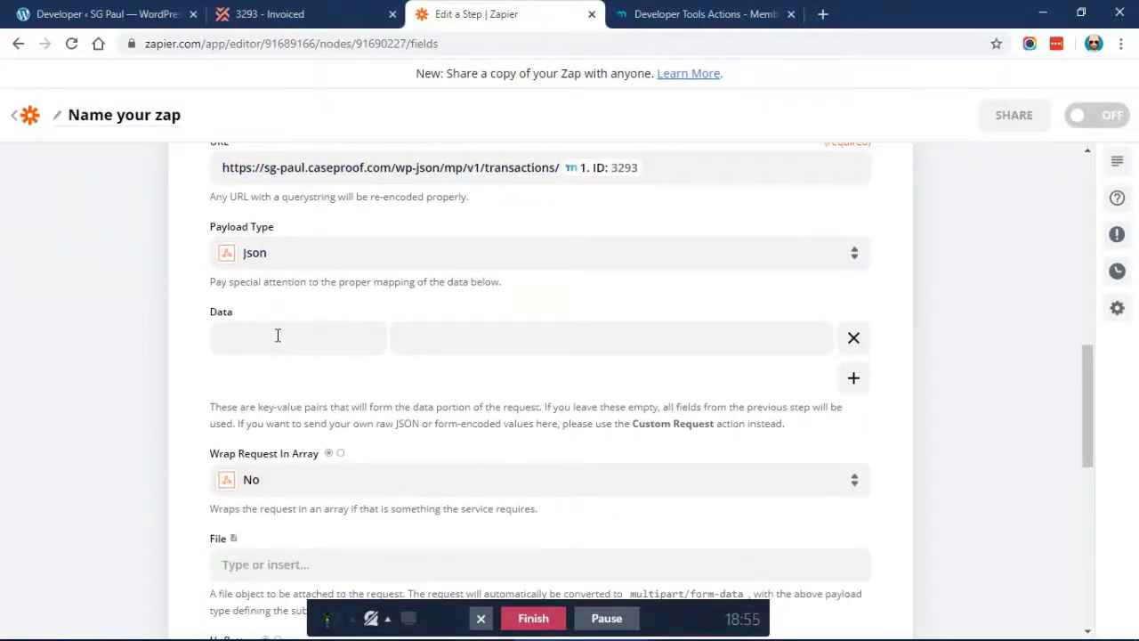
click(639, 10)
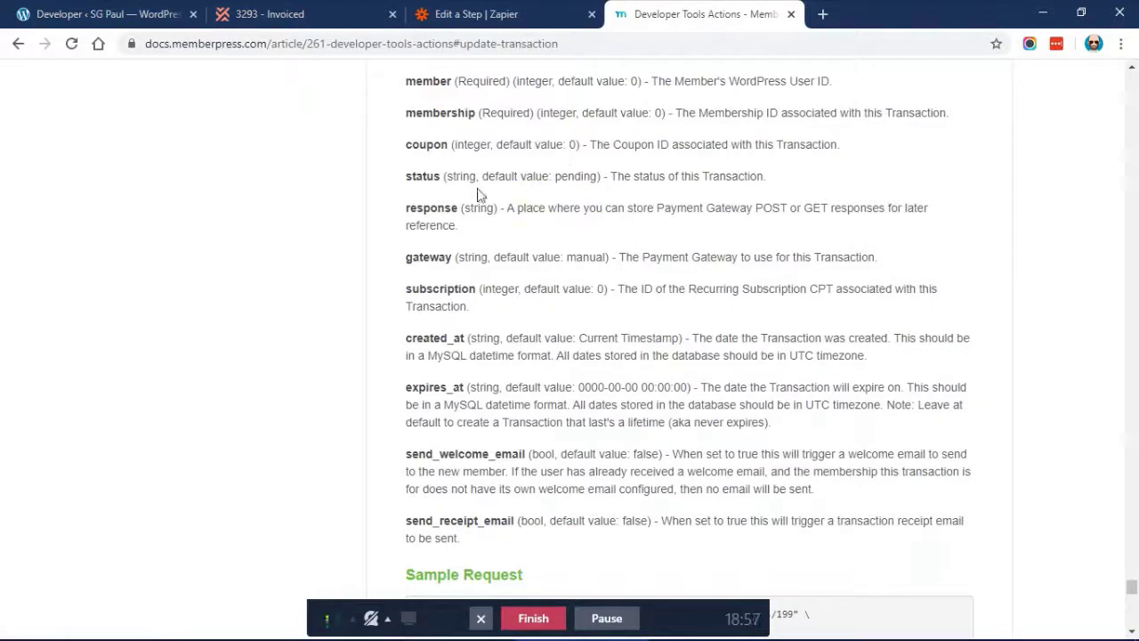
double_click(425, 176)
key(ctrl+c)
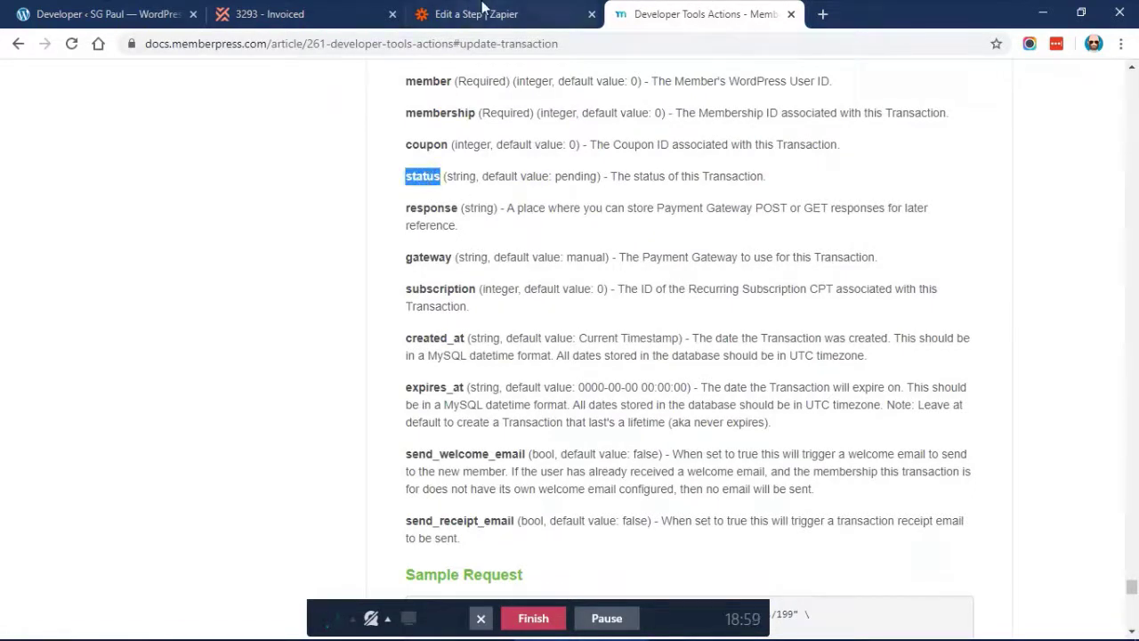
click(481, 9)
click(264, 339)
key(ctrl+v)
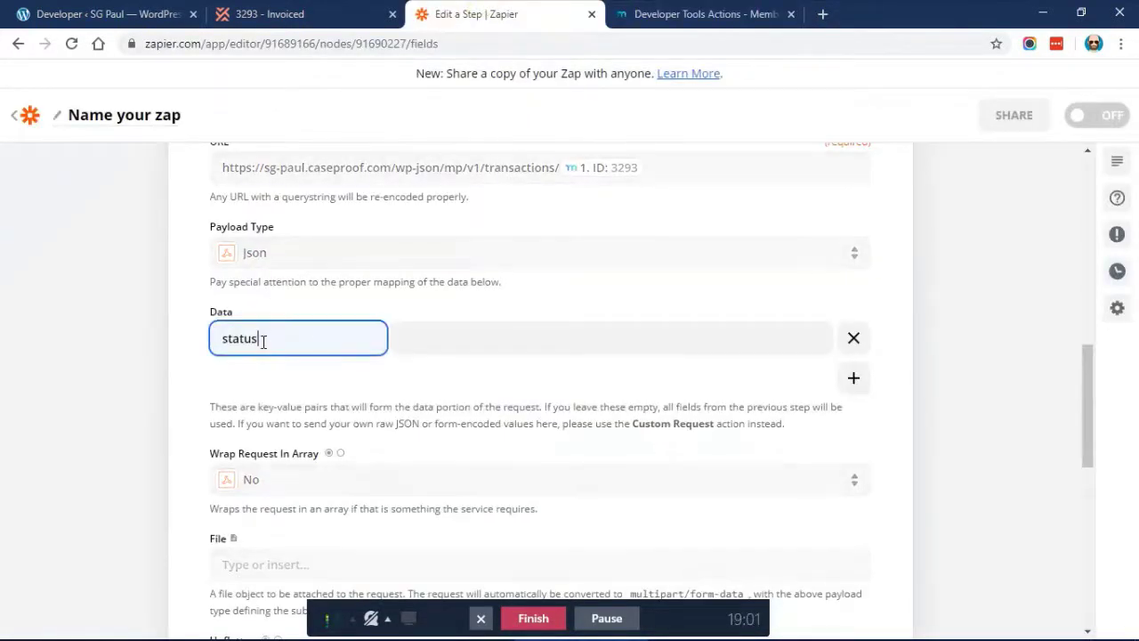
click(436, 343)
text(pend)
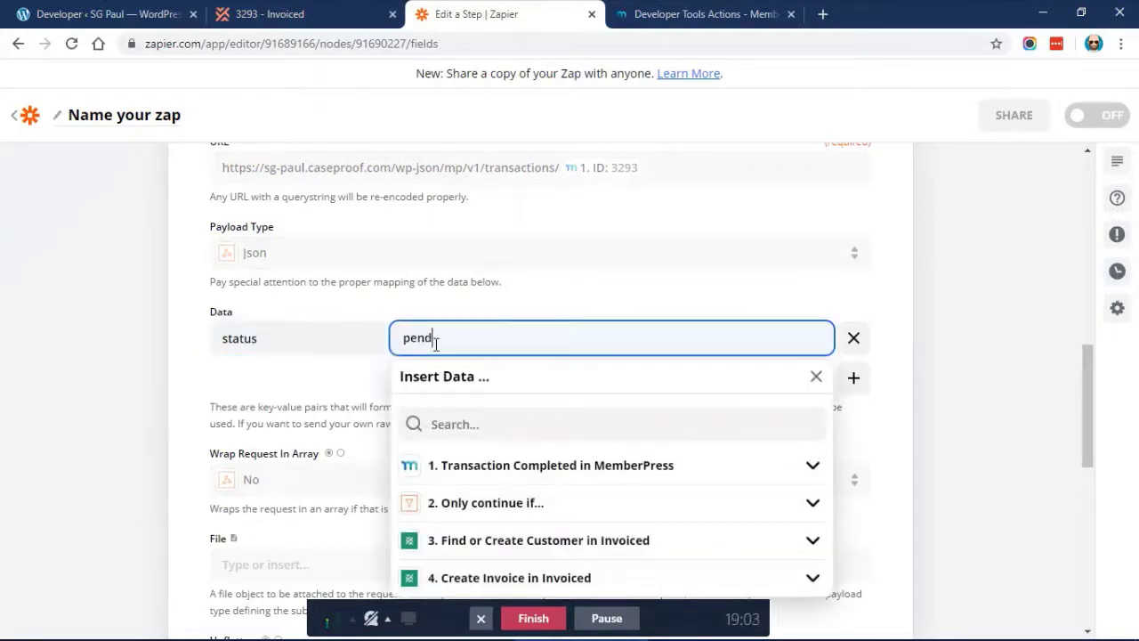
click(154, 344)
Set the POST step's Unflatten option to No
scroll(154, 345, down, 2)
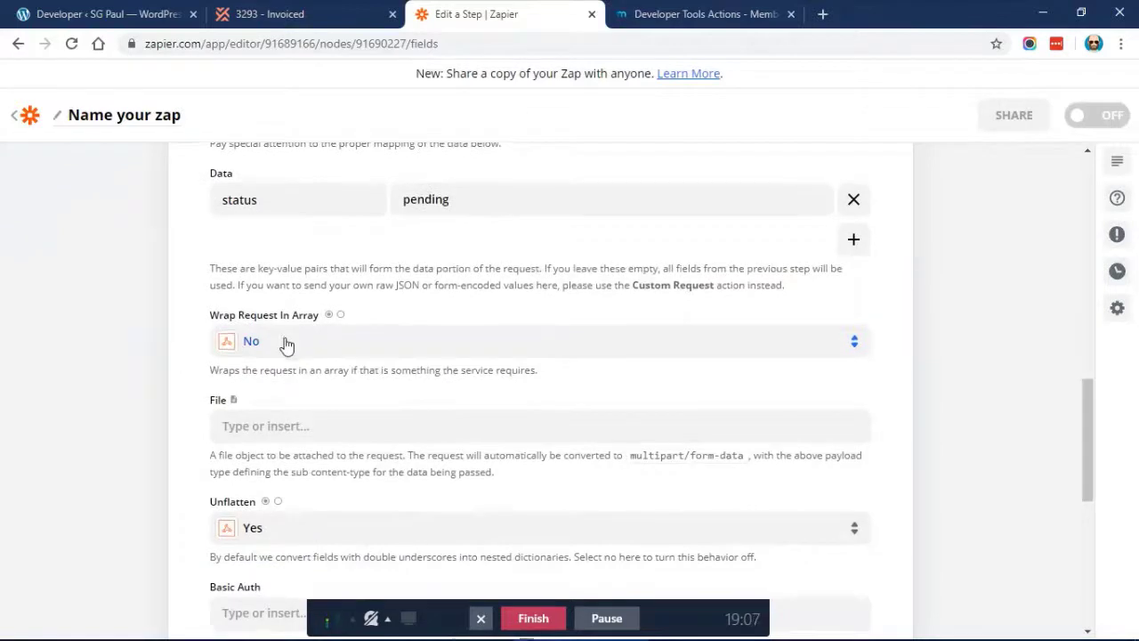
scroll(288, 345, down, 1)
scroll(318, 353, down, 1)
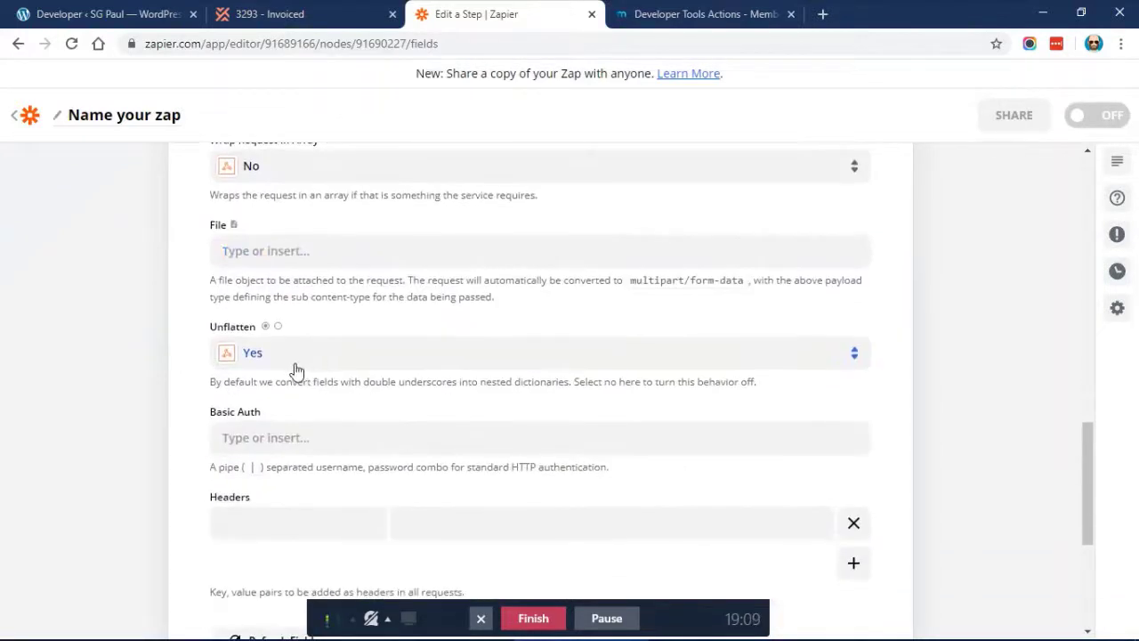
scroll(292, 371, down, 1)
click(269, 284)
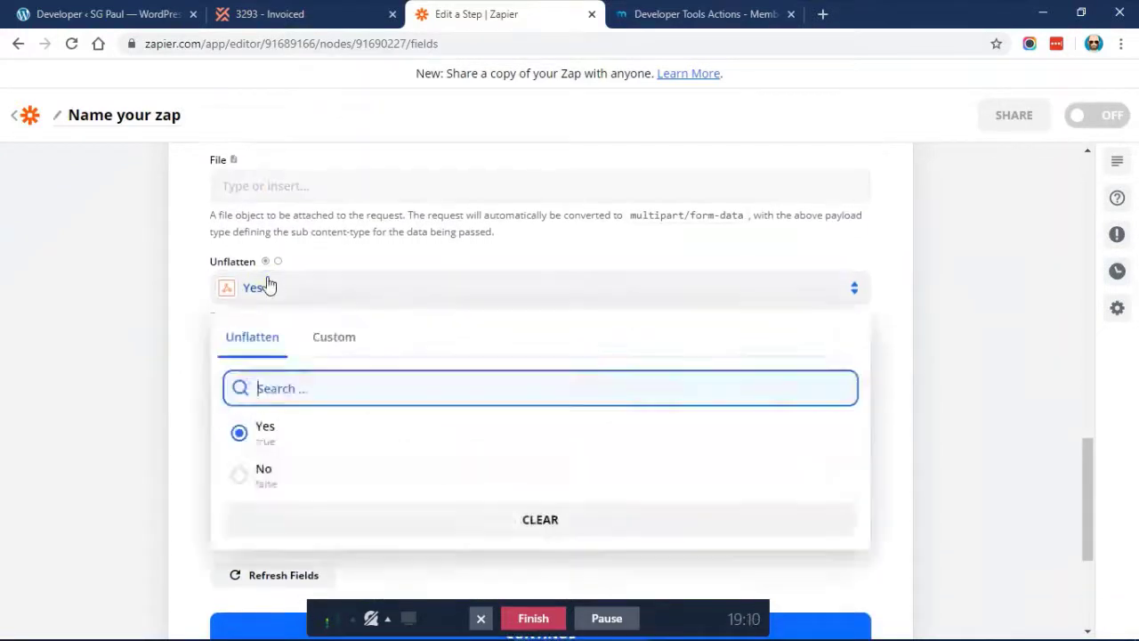
click(260, 472)
scroll(135, 283, down, 1)
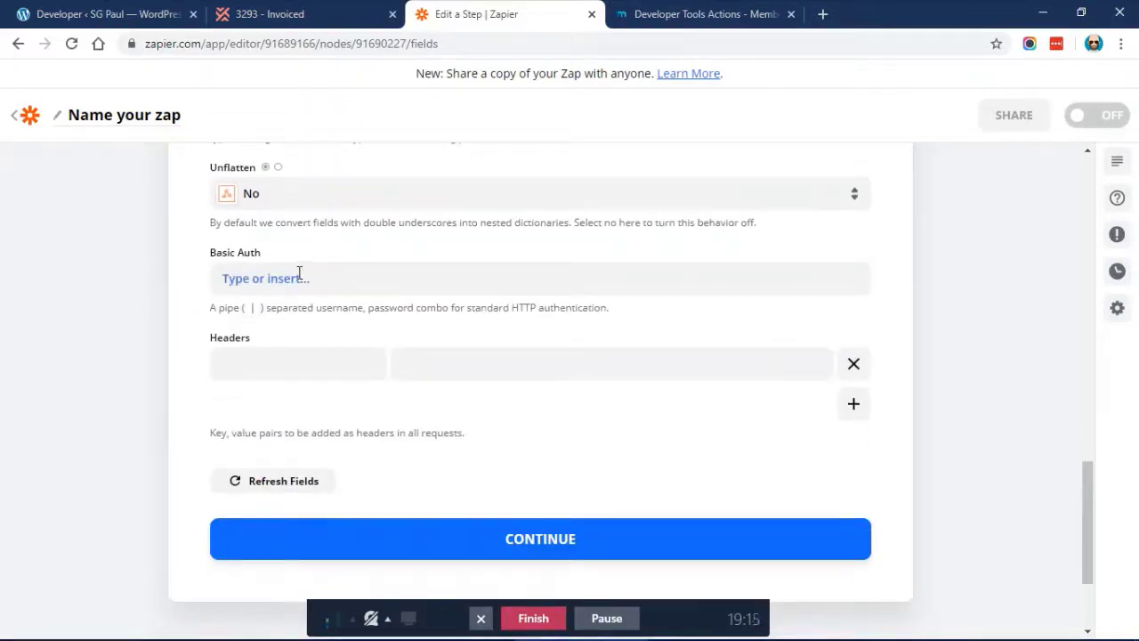
Enter MEMBERPRESS-API-KEY as the header key and copy the site's REST API key
click(304, 376)
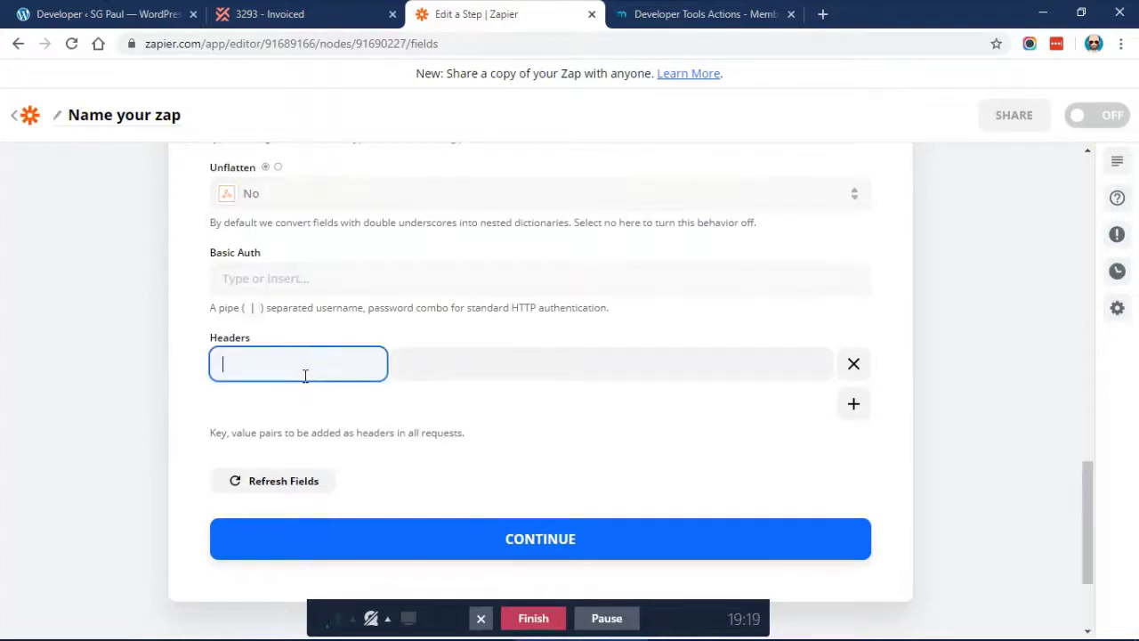
text(MEMBERPRESS-API-KEY)
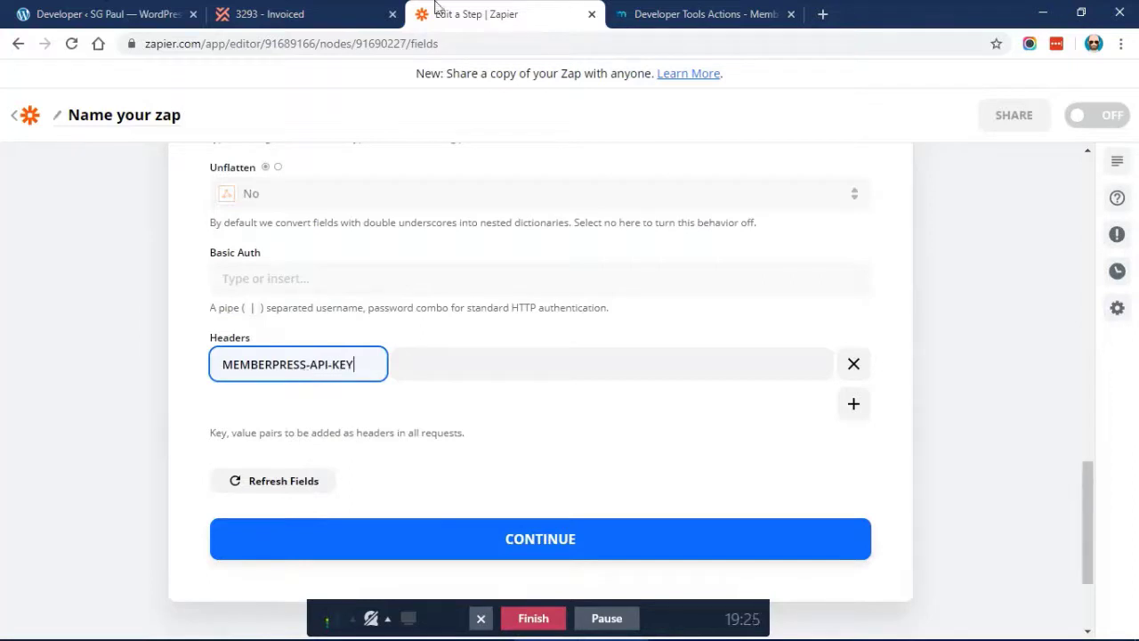
click(113, 13)
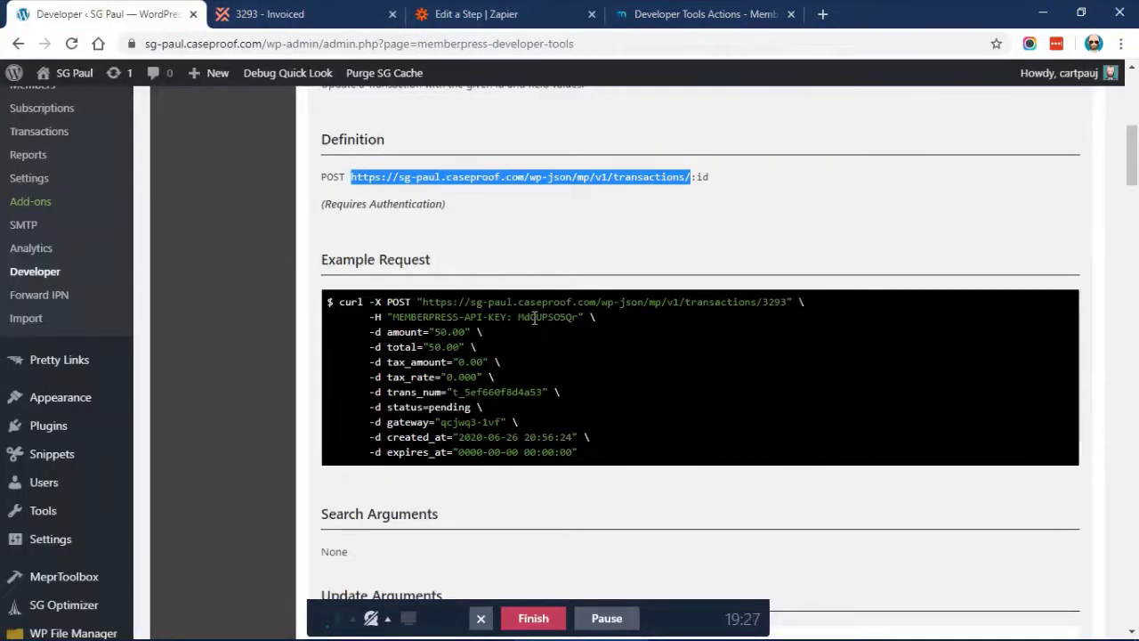
drag(397, 317, 503, 315)
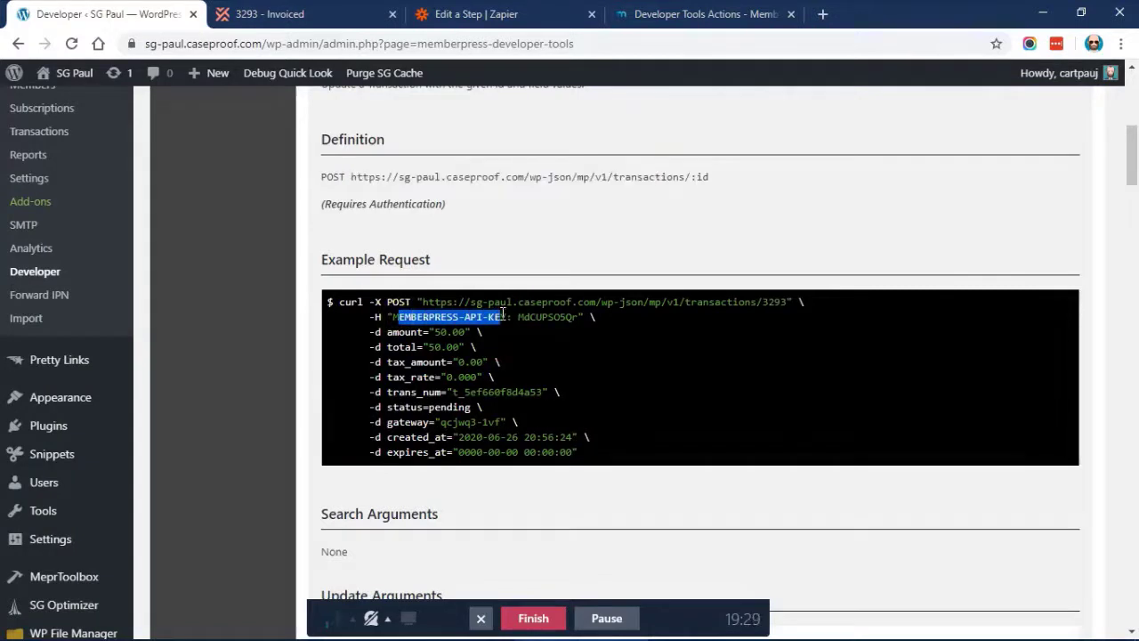
double_click(528, 317)
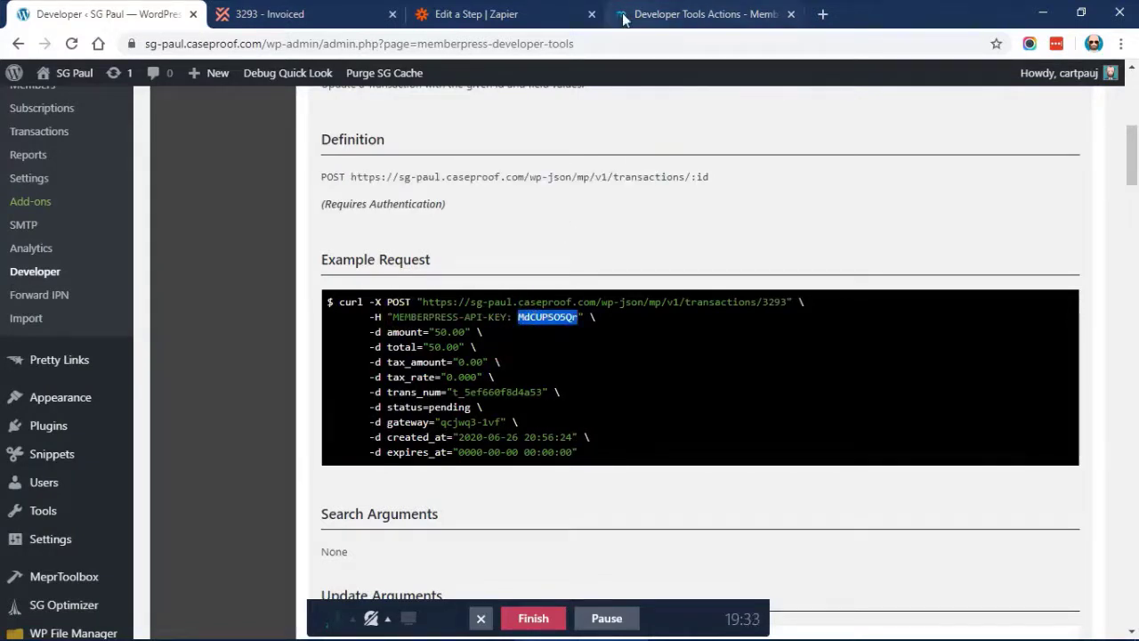
scroll(488, 205, up, 4)
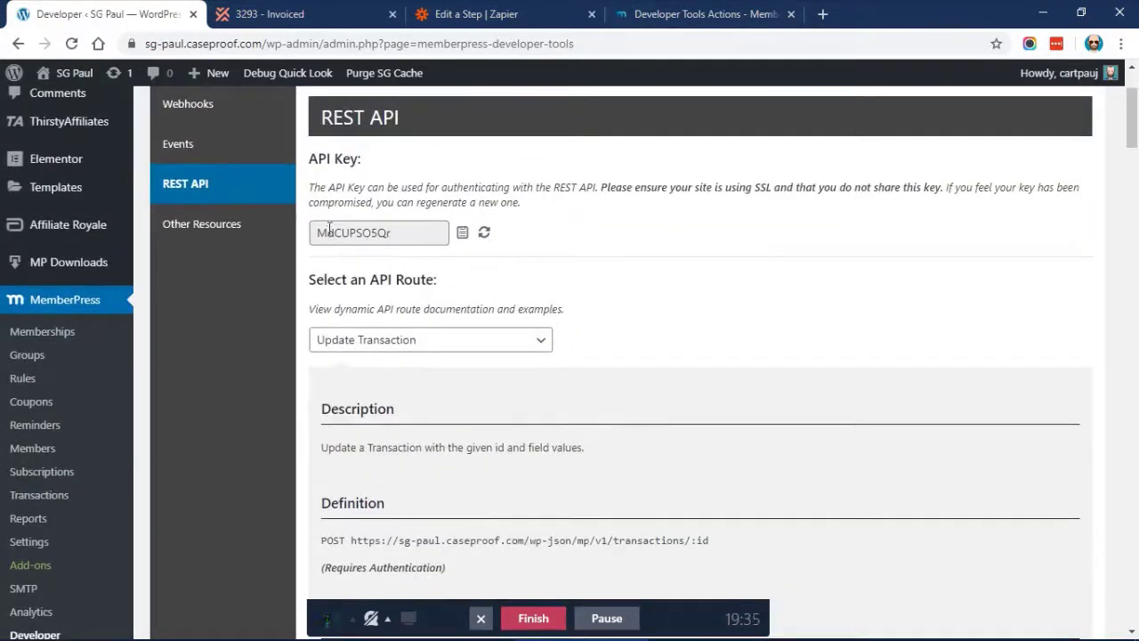
double_click(329, 228)
key(ctrl+c)
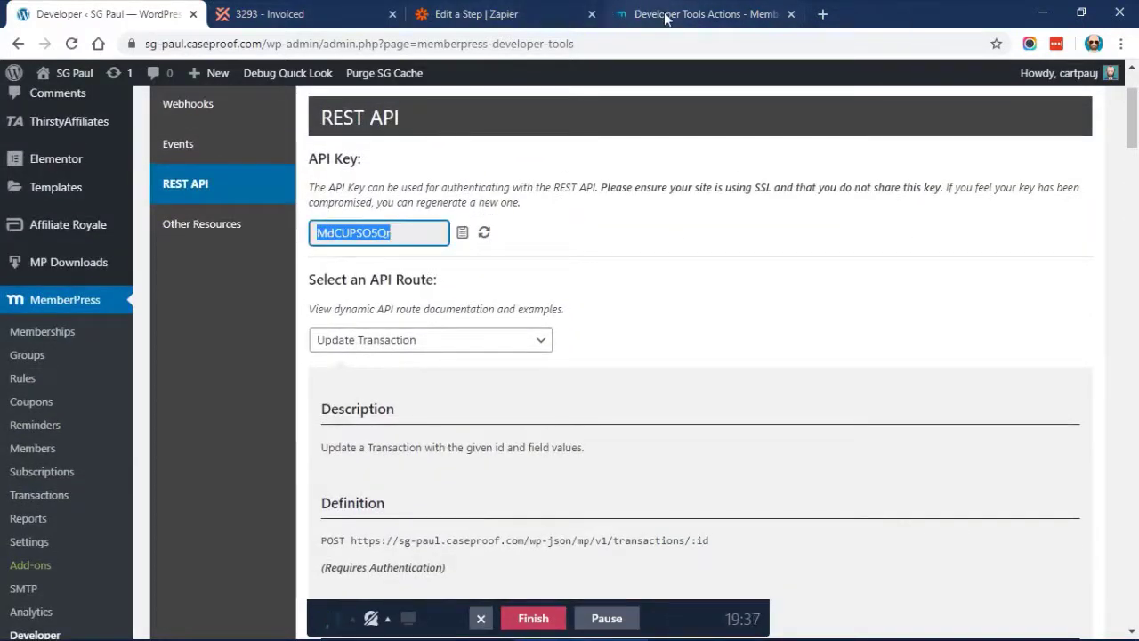
Paste the API key as the header value, then return to the MemberPress docs
click(489, 14)
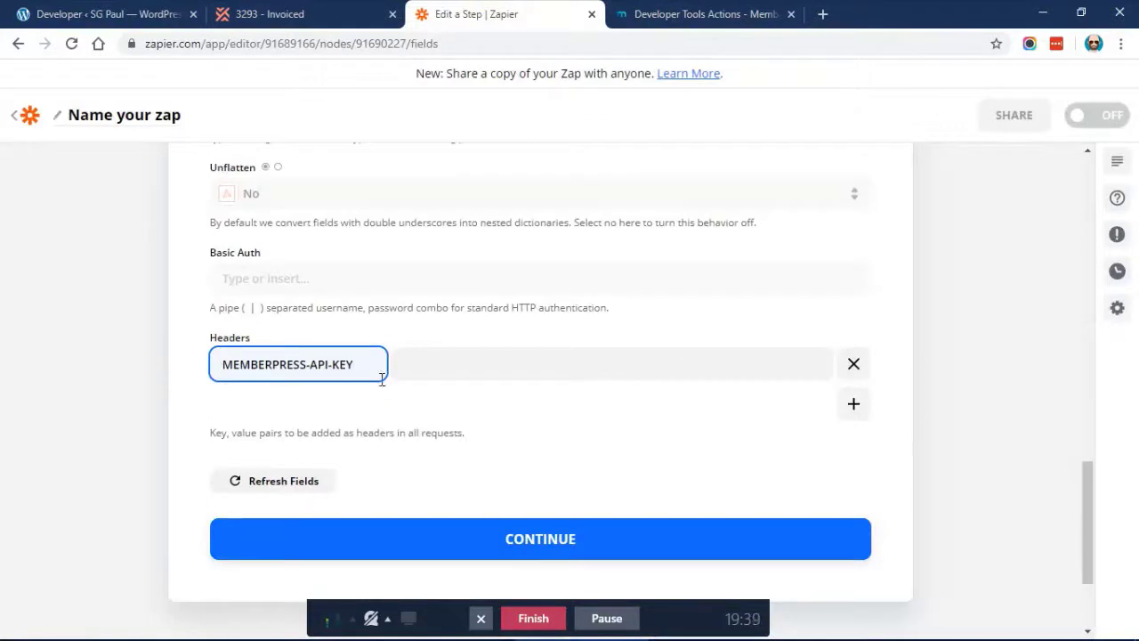
click(442, 359)
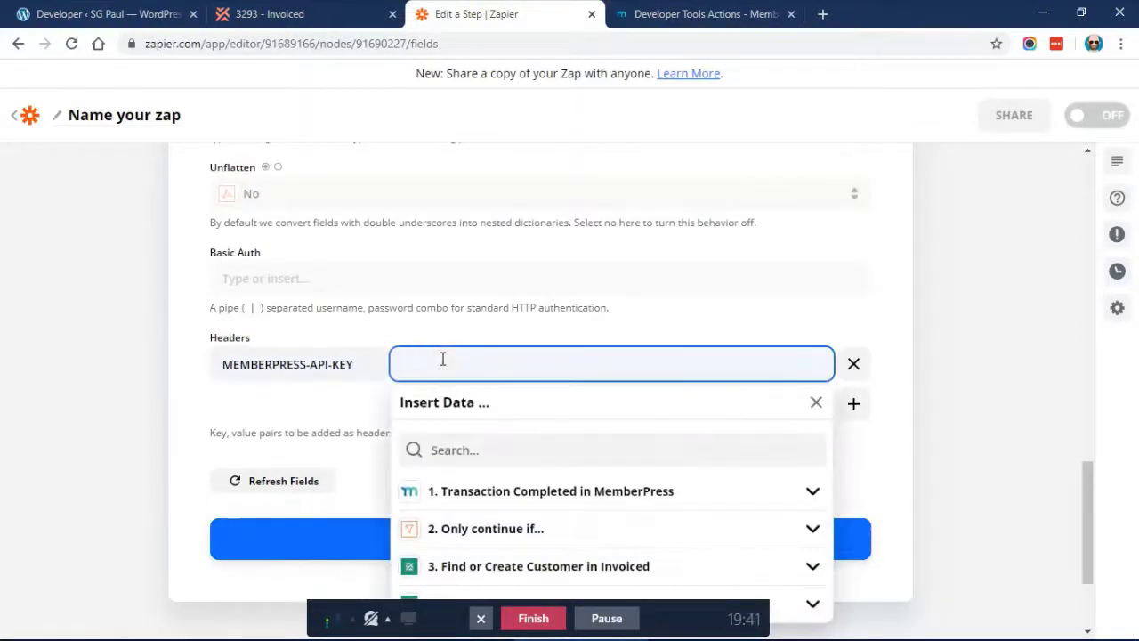
key(ctrl+v)
click(378, 306)
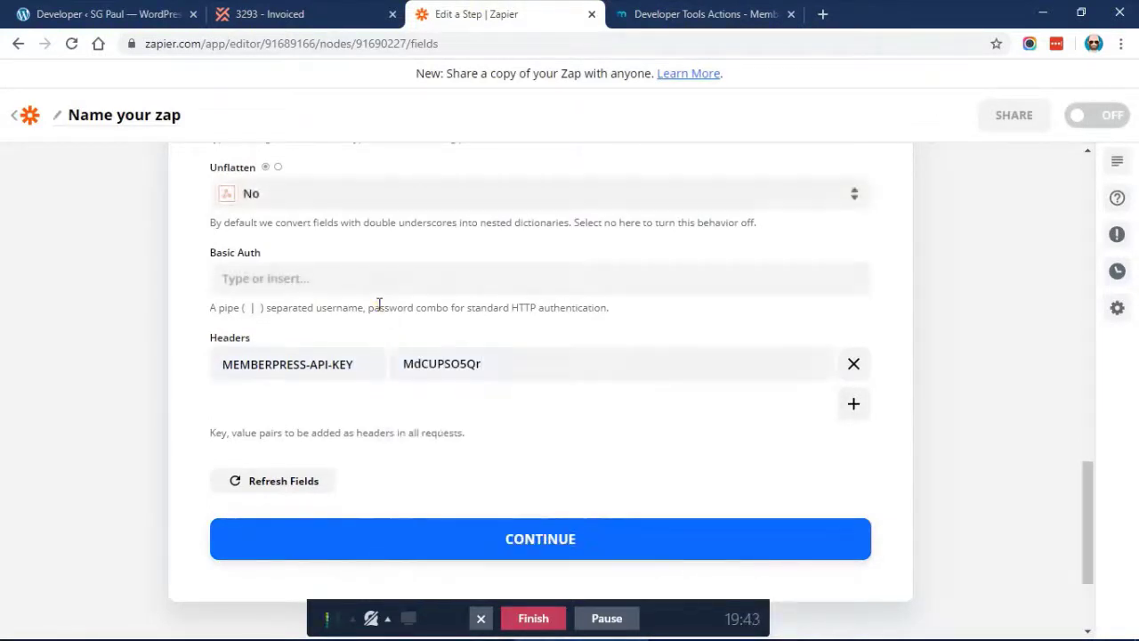
scroll(378, 305, down, 2)
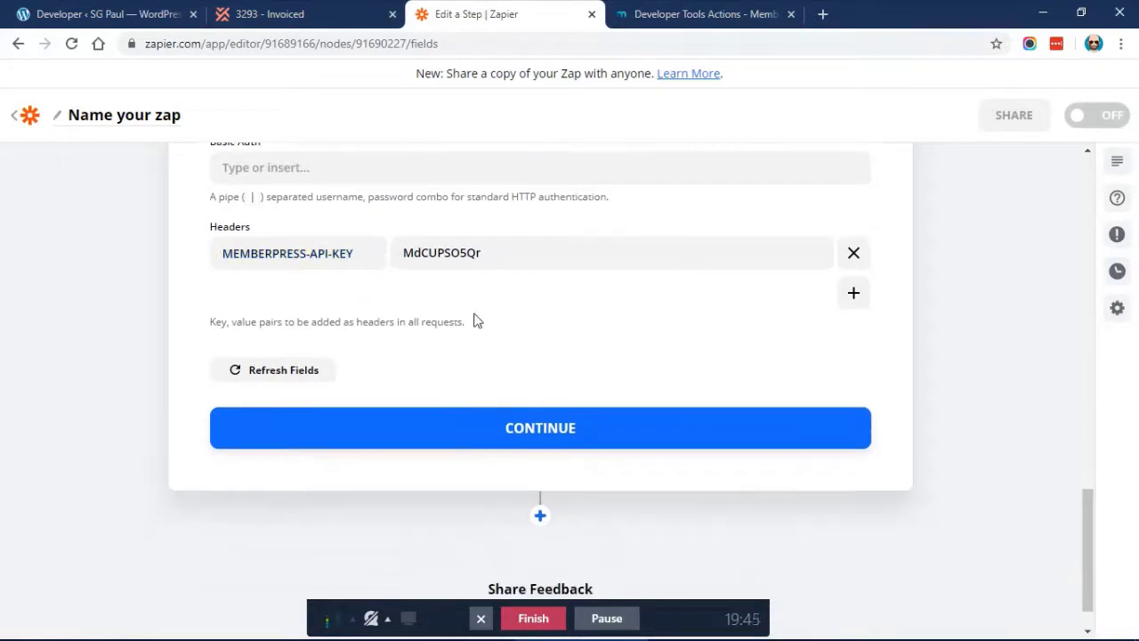
scroll(476, 320, down, 1)
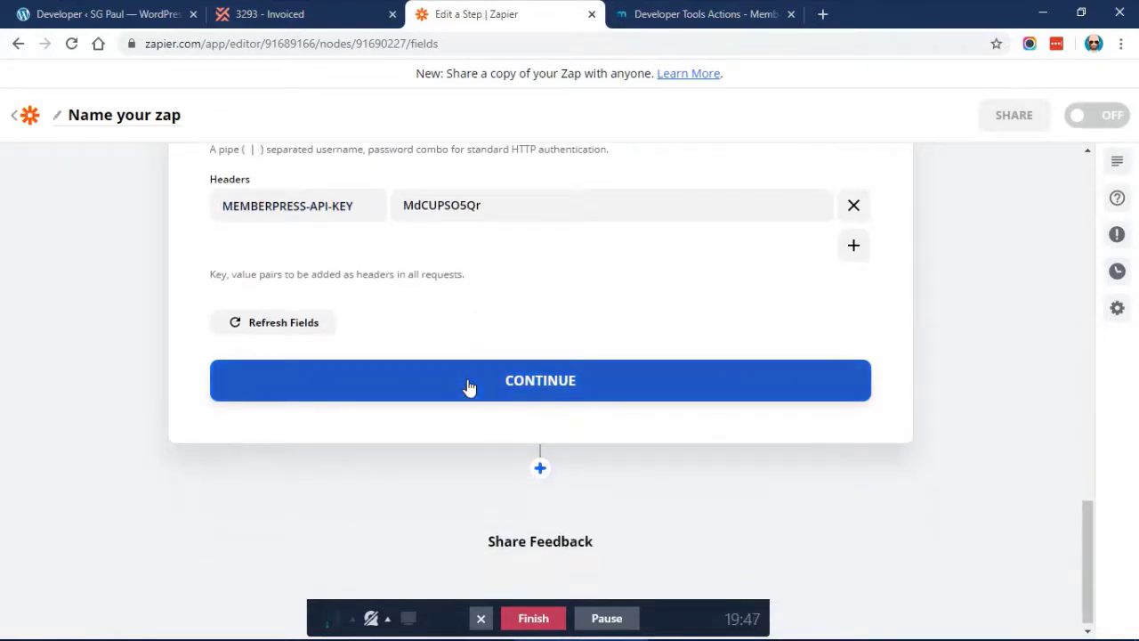
click(641, 12)
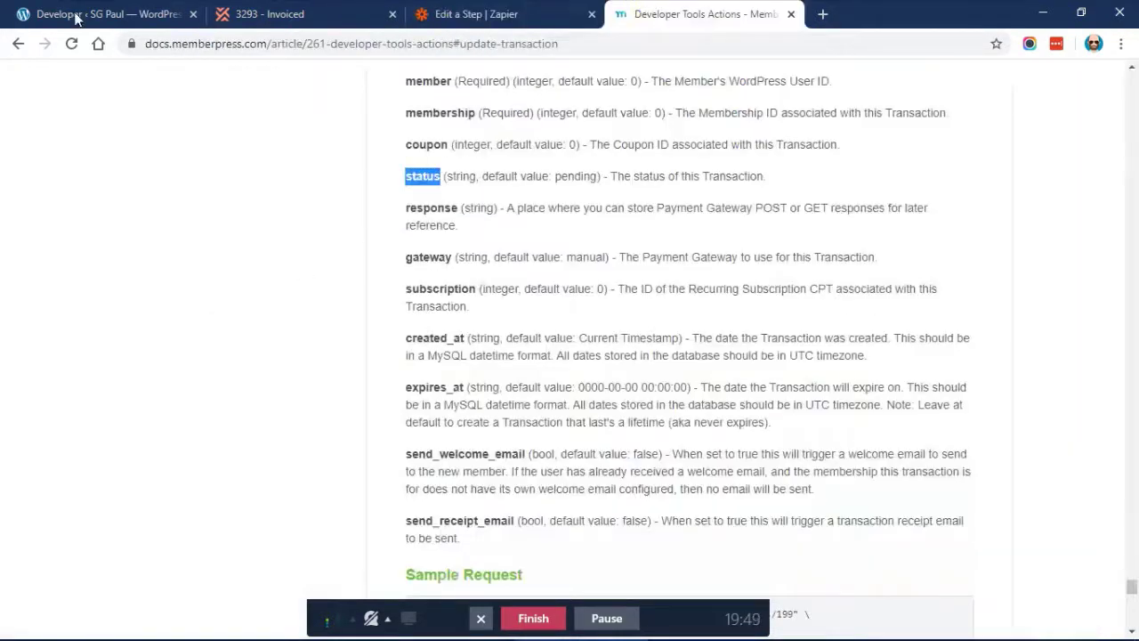
Change transaction 3293's status from Pending to Complete, save it, and reload the Transactions list
click(76, 15)
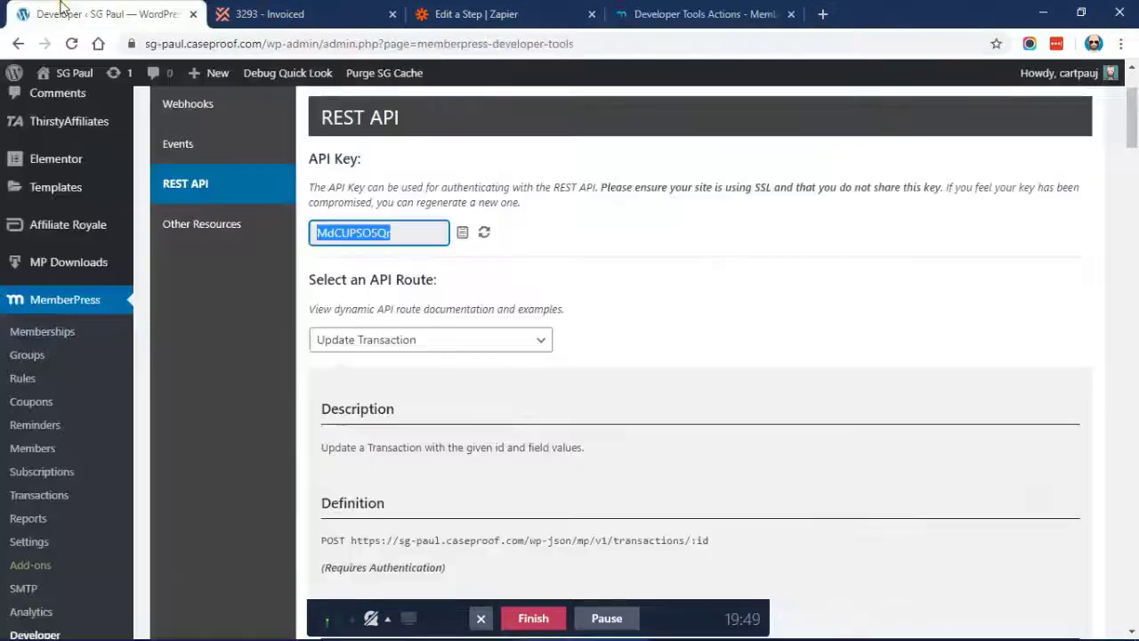
click(50, 496)
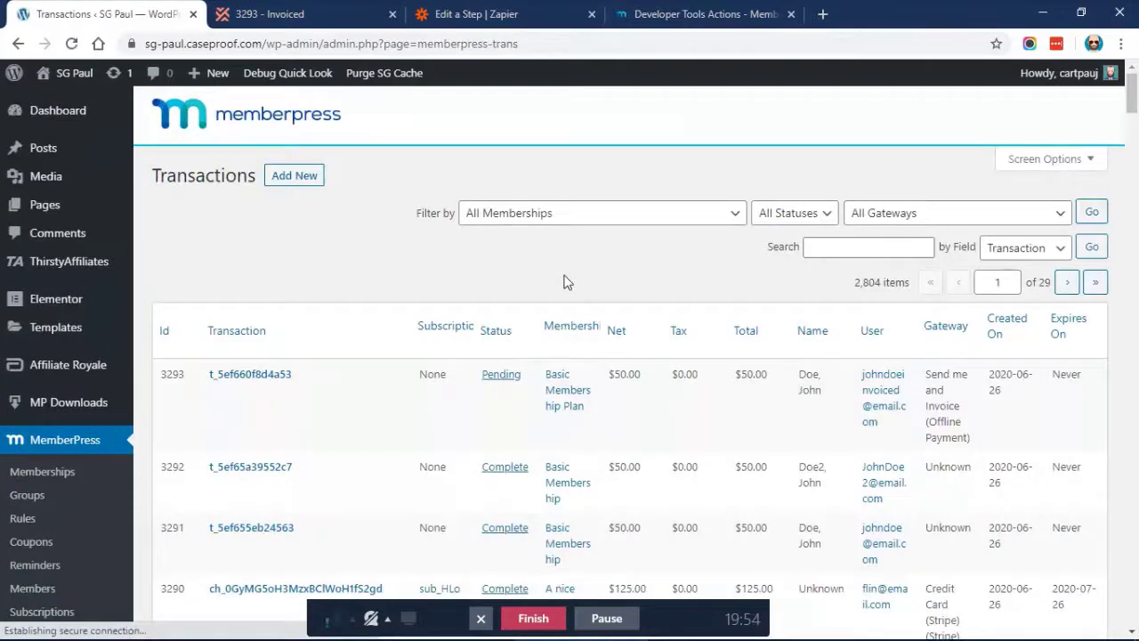
scroll(563, 282, down, 2)
click(501, 235)
click(504, 261)
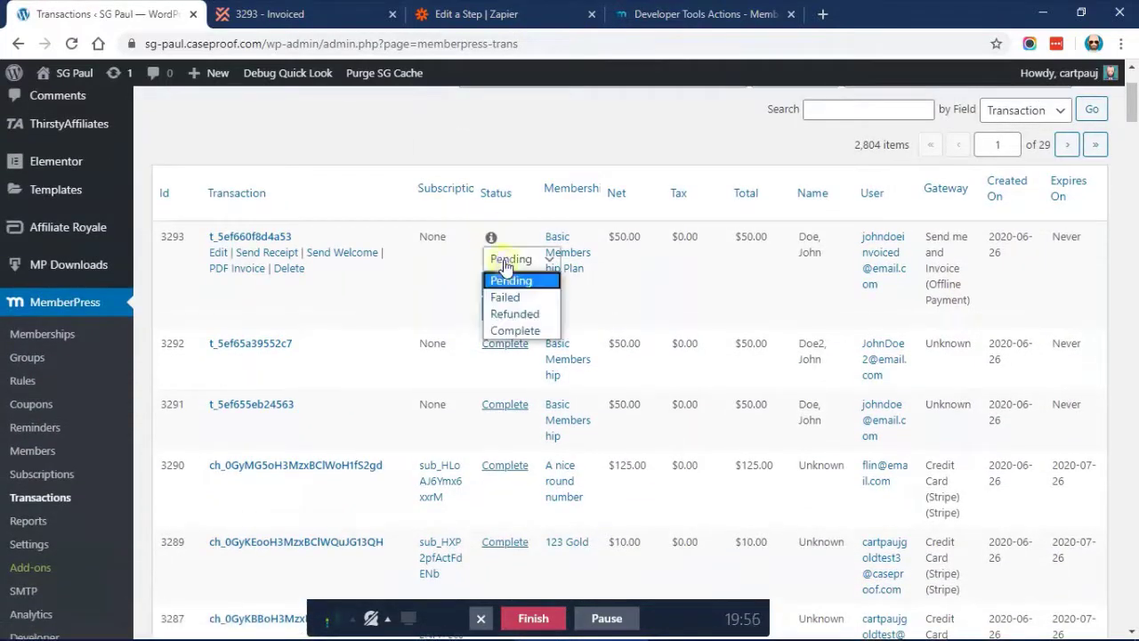
click(521, 332)
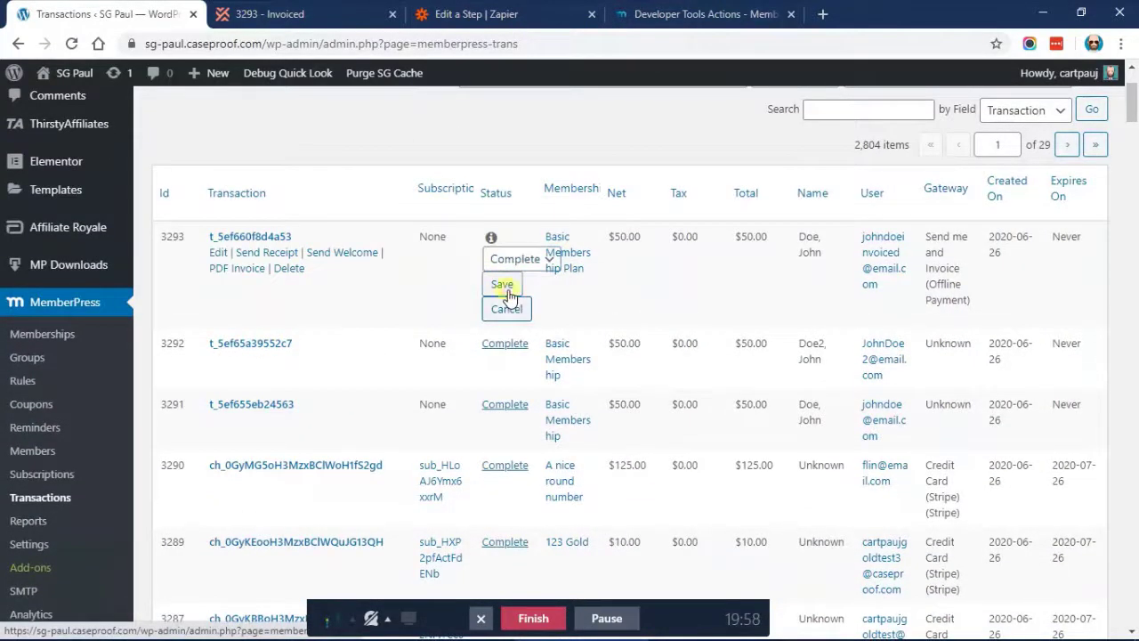
click(503, 285)
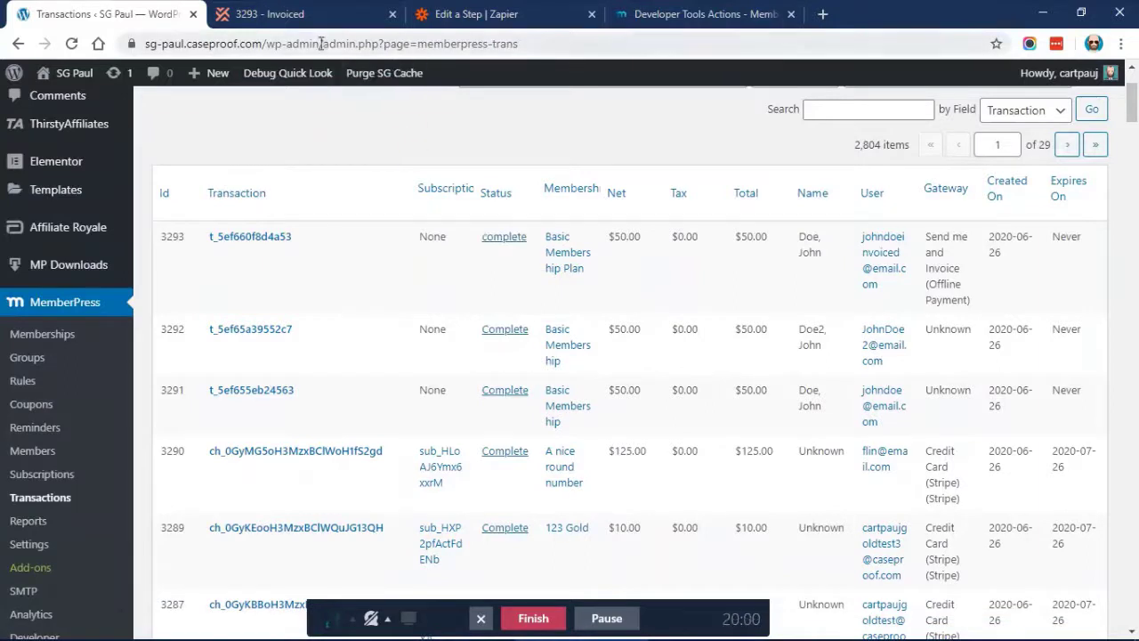
click(73, 44)
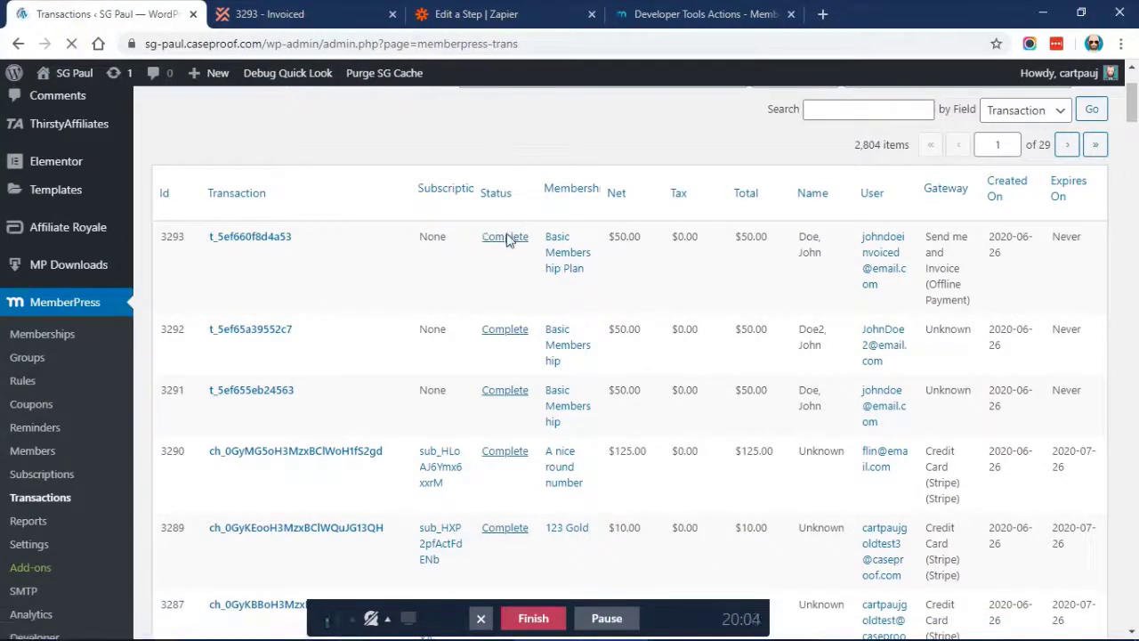
Confirm the POST settings and send a test request to MemberPress, then return to WordPress transactions
click(463, 13)
scroll(372, 258, up, 4)
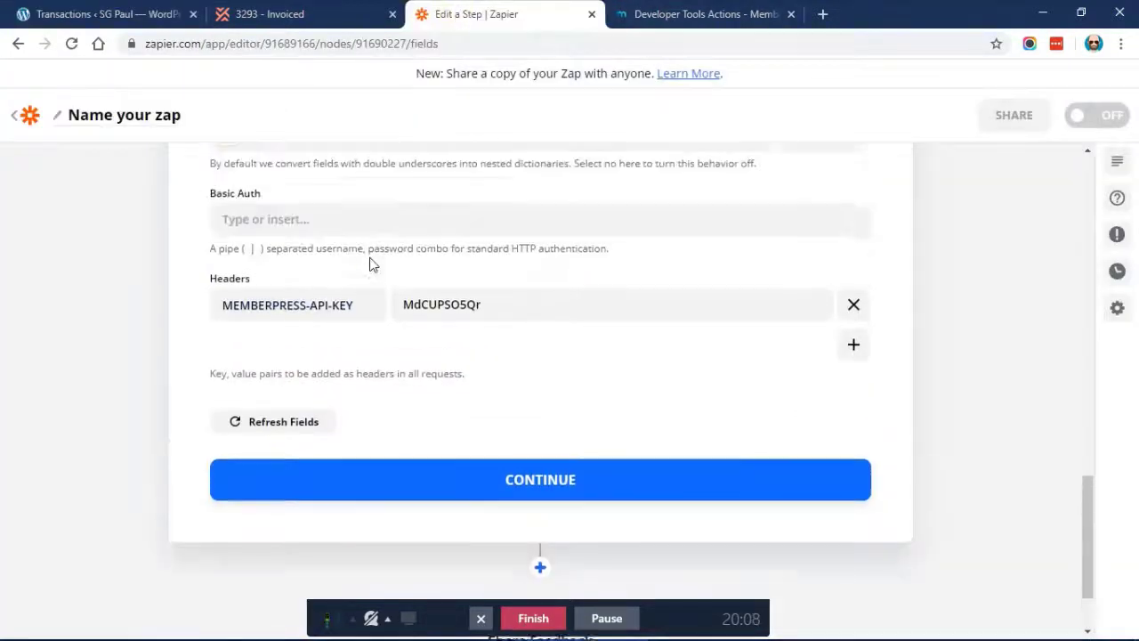
scroll(371, 265, down, 3)
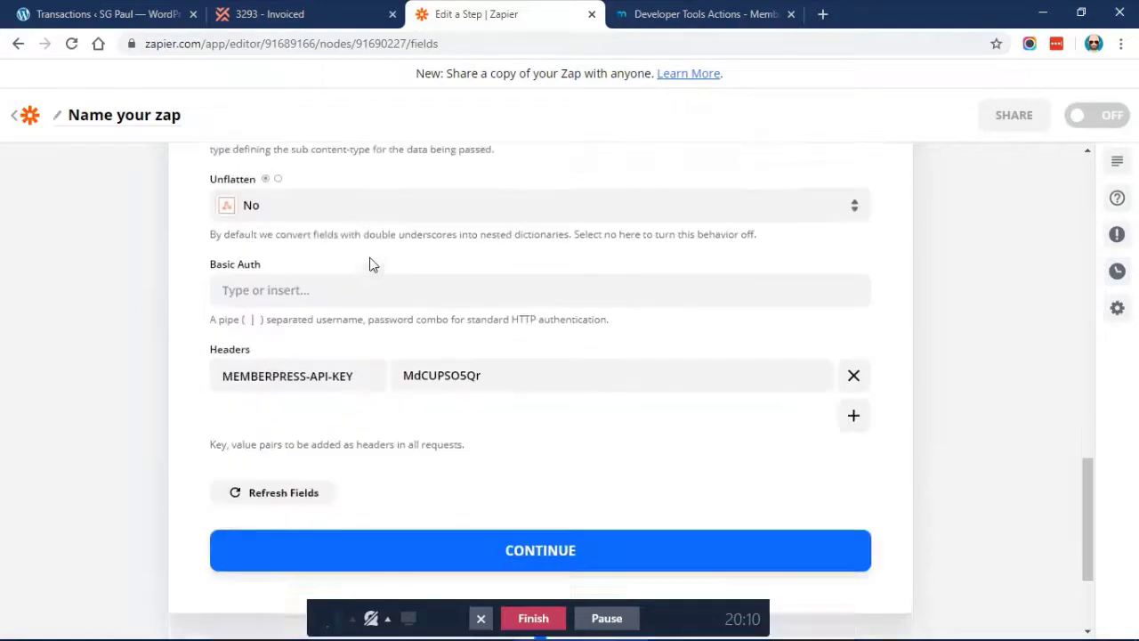
scroll(364, 259, up, 2)
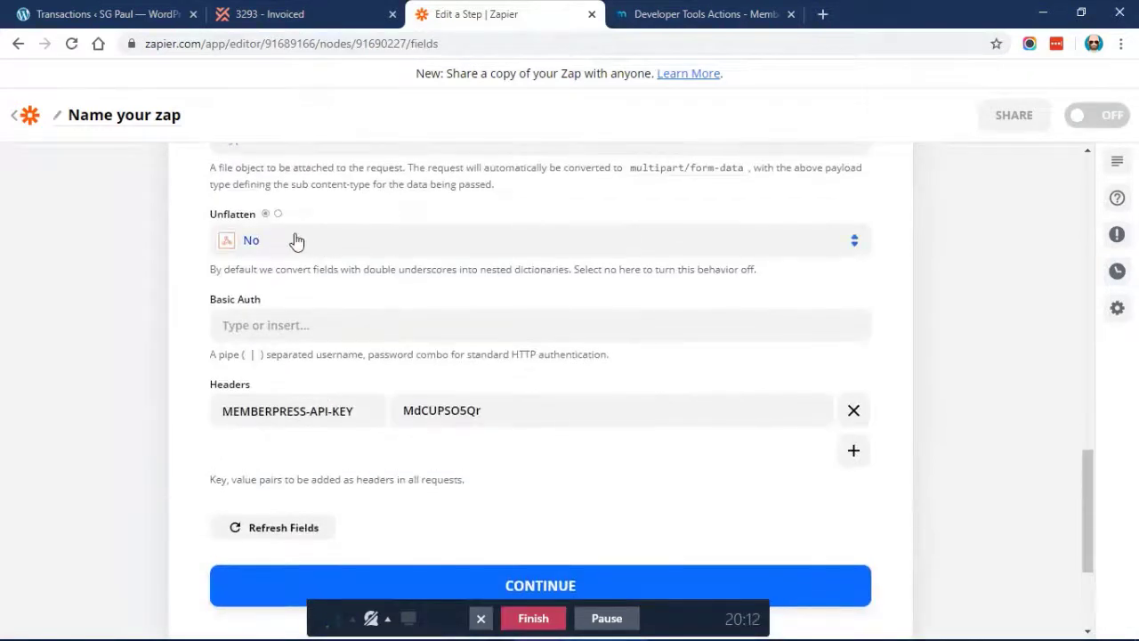
scroll(295, 241, up, 3)
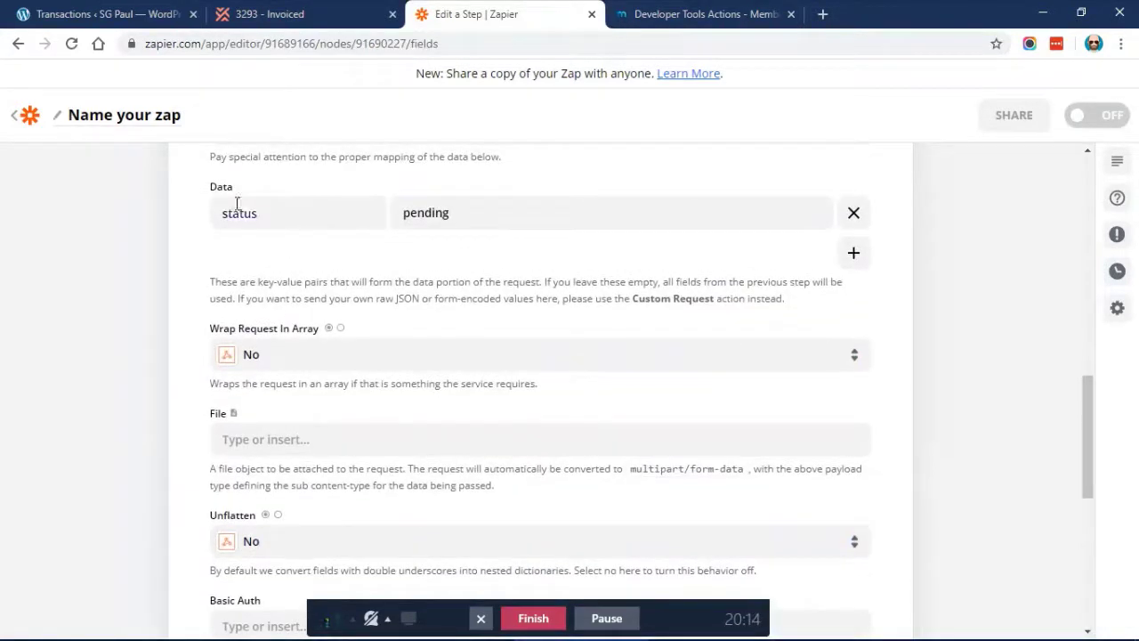
scroll(456, 256, down, 1)
scroll(454, 254, down, 1)
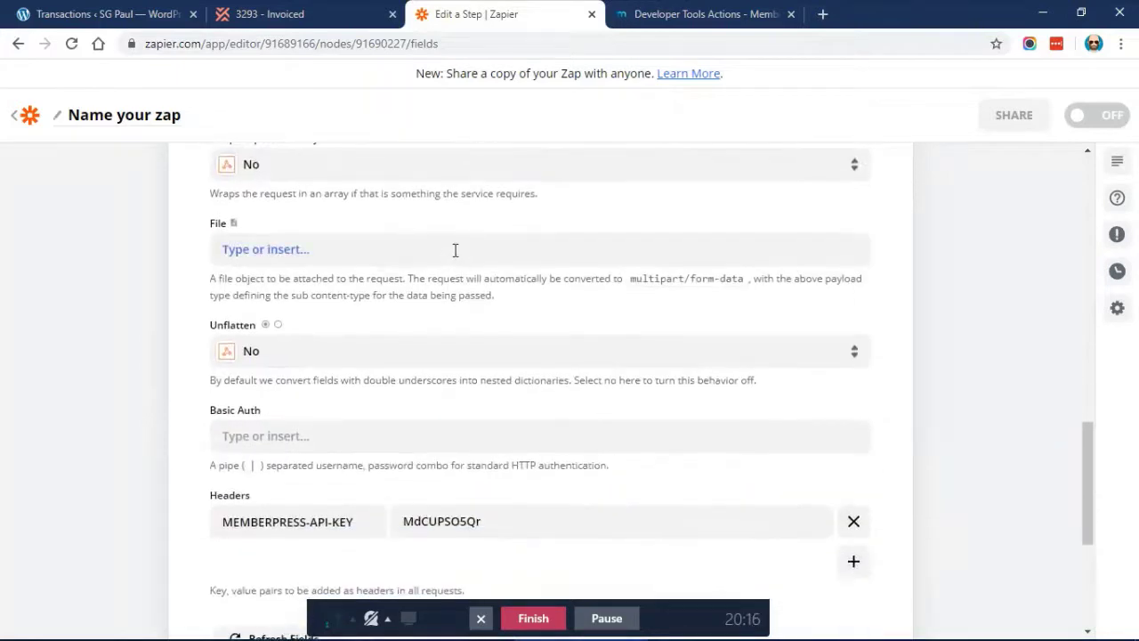
scroll(455, 250, up, 2)
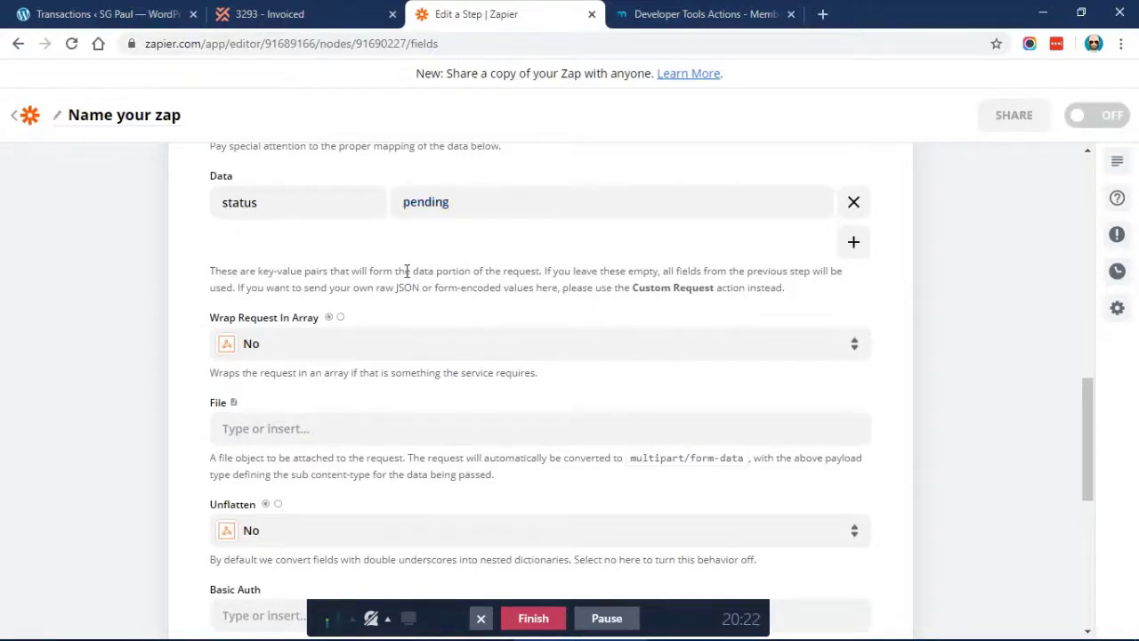
scroll(407, 270, down, 5)
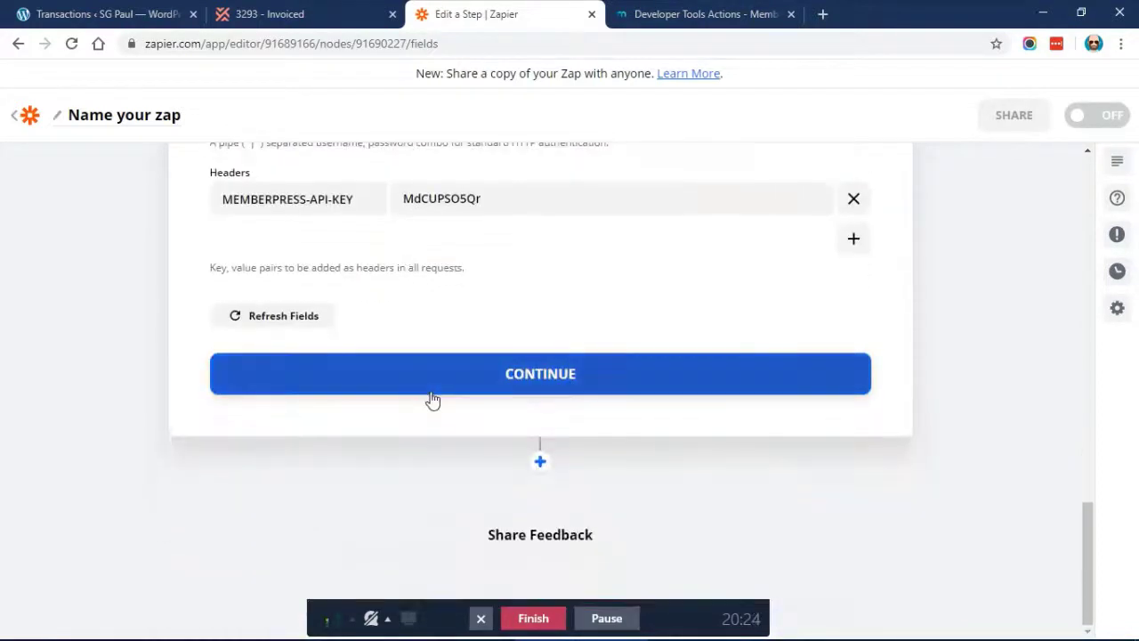
click(392, 381)
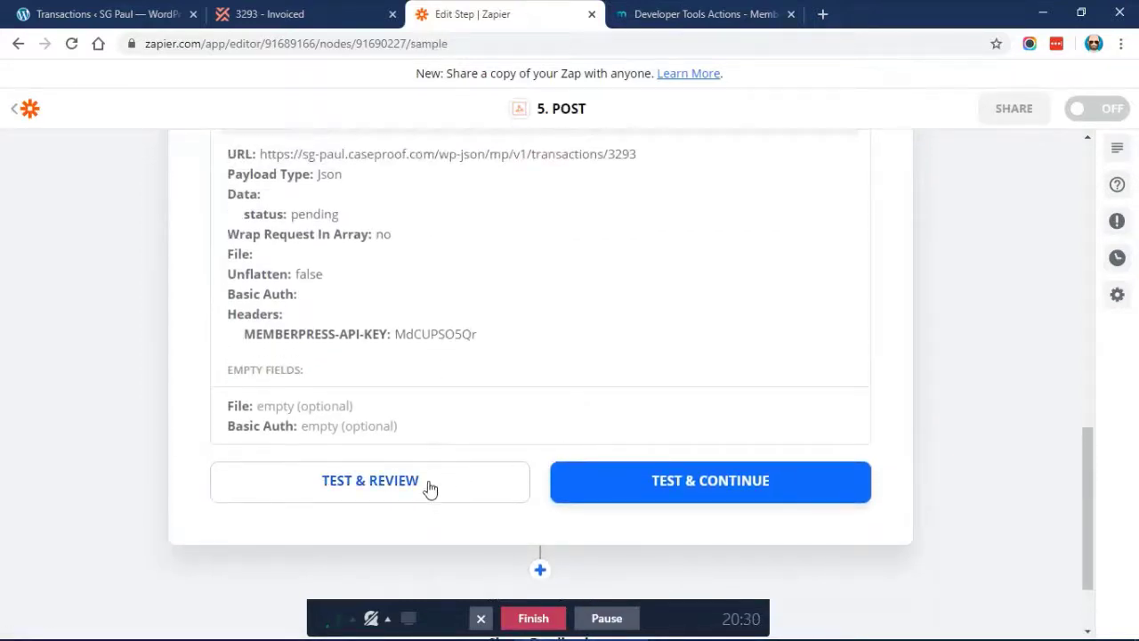
click(633, 504)
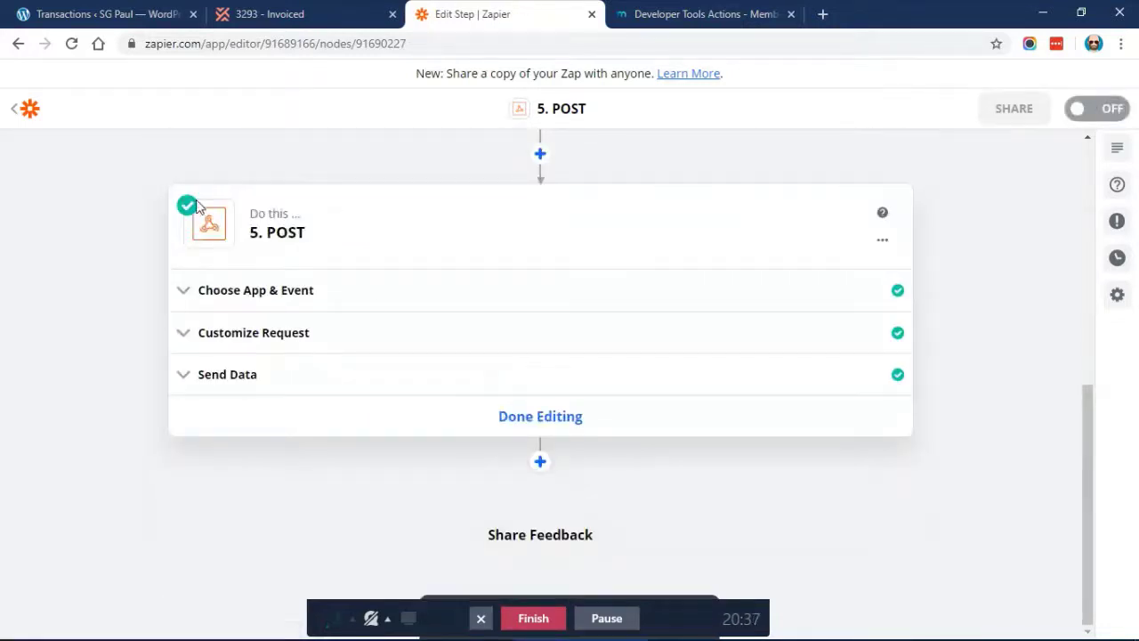
click(97, 14)
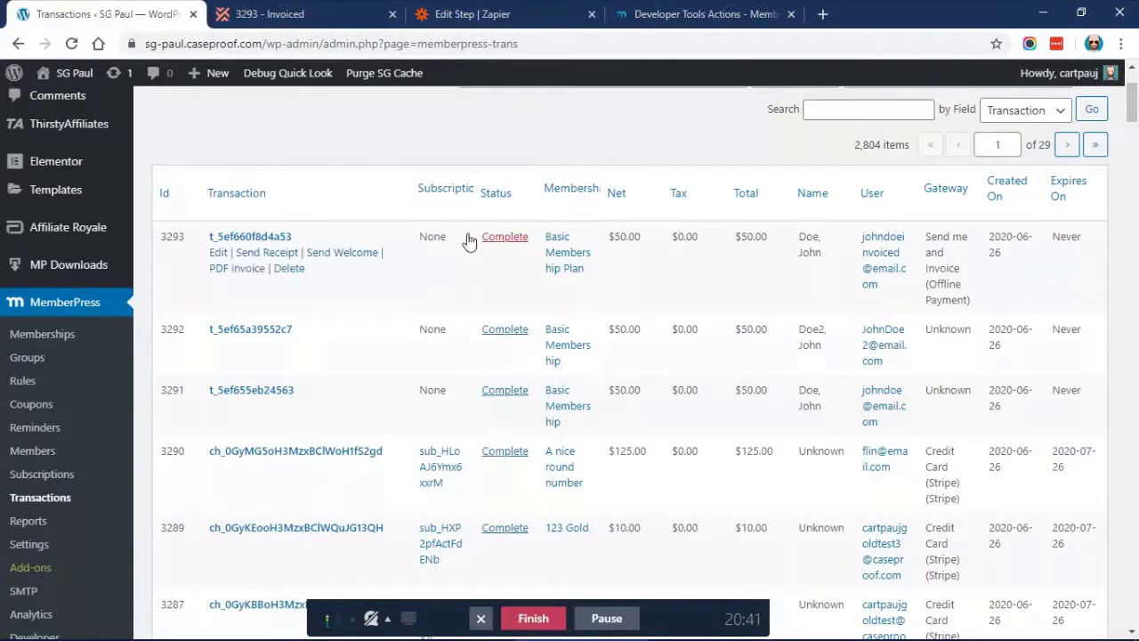
Reload the transactions to see 3293 now Pending, then go back to the Zapier step editor
click(73, 44)
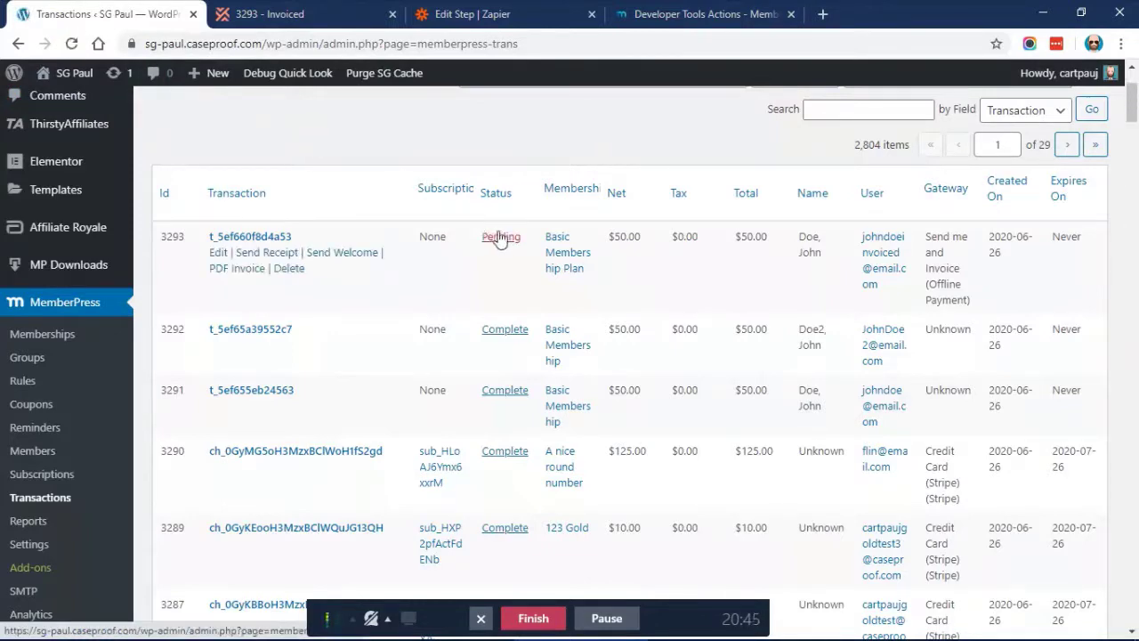
click(685, 11)
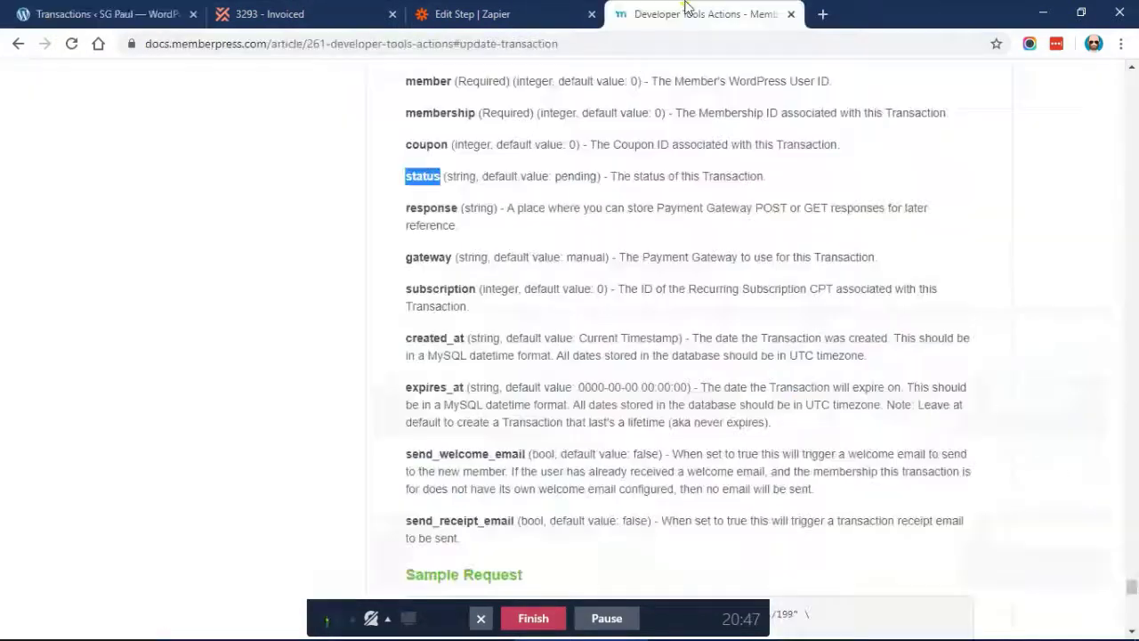
click(462, 10)
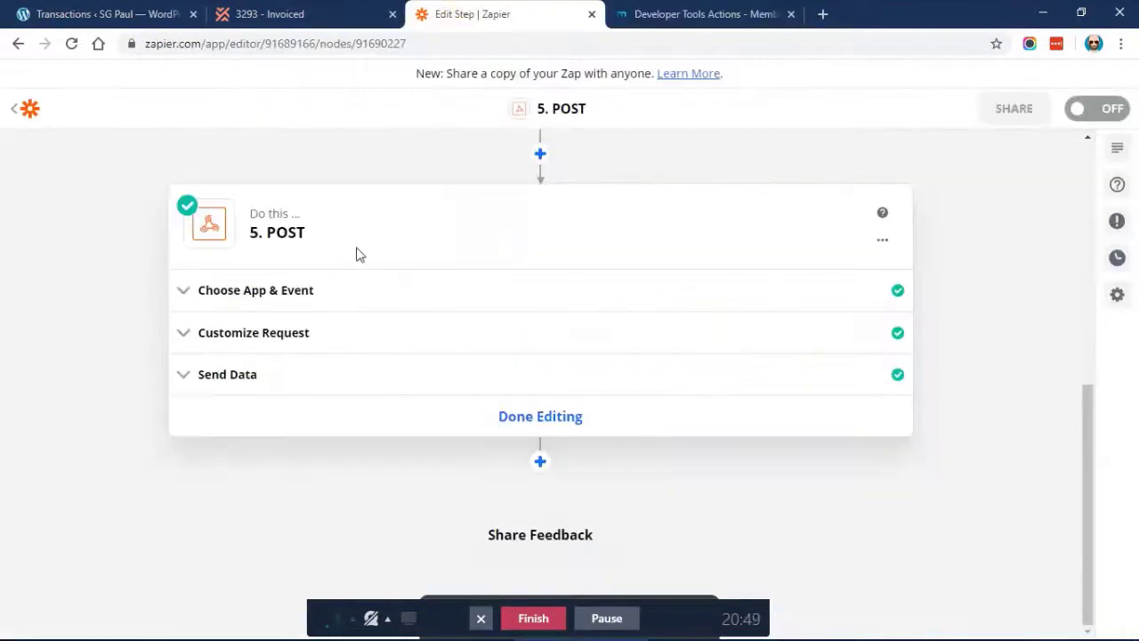
Close the step 5 POST editor with Done Editing, leaving steps 4 and 5 complete
click(356, 254)
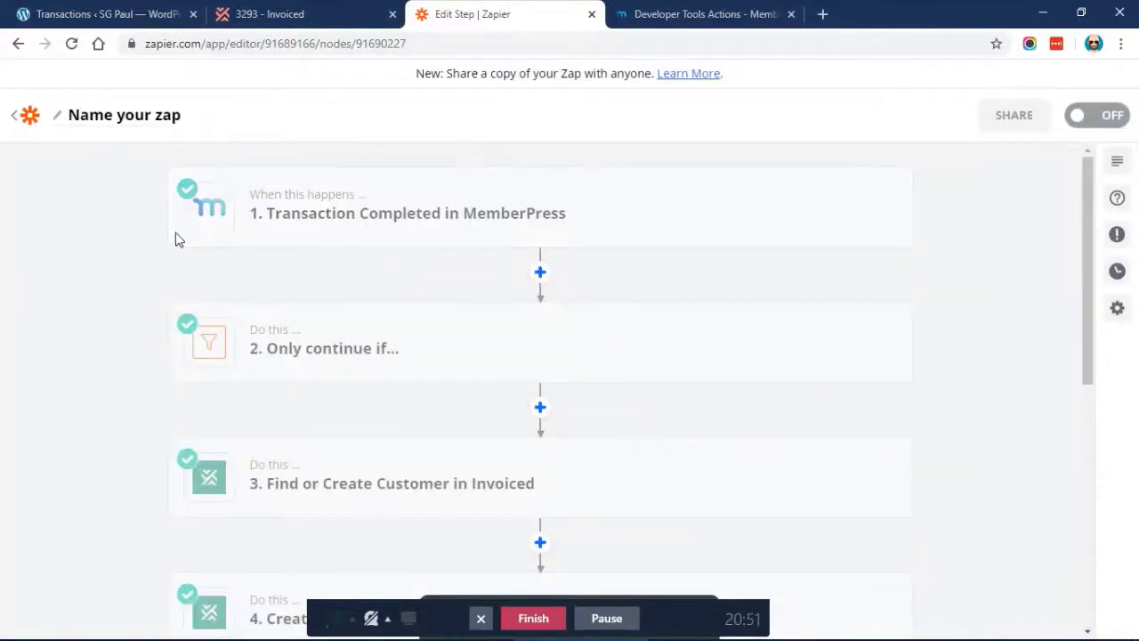
scroll(303, 220, down, 1)
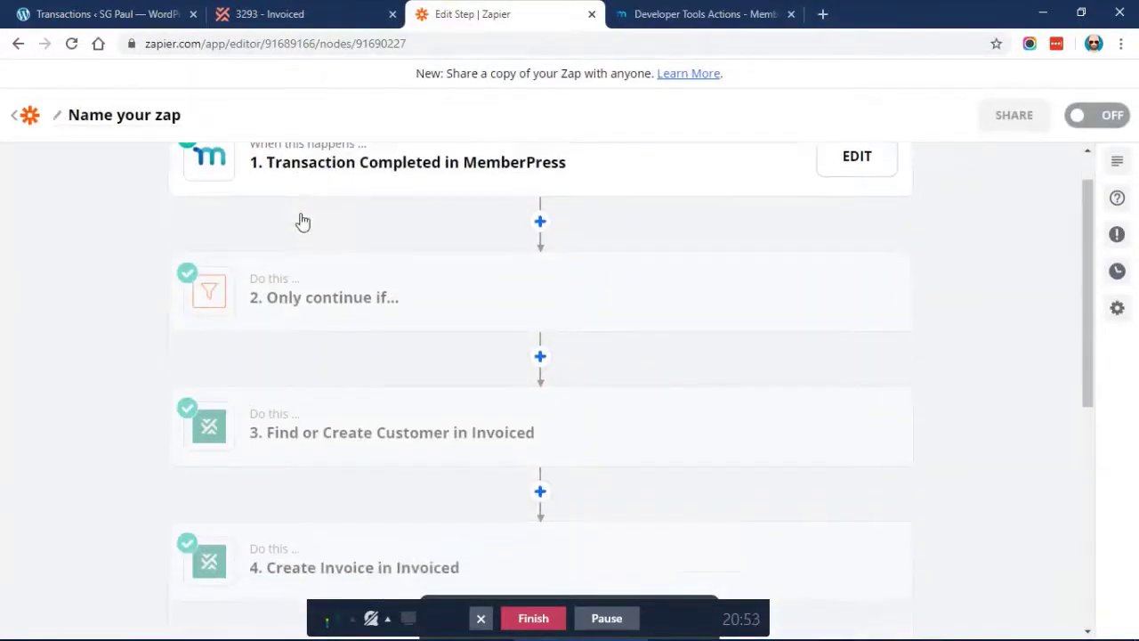
scroll(376, 293, down, 2)
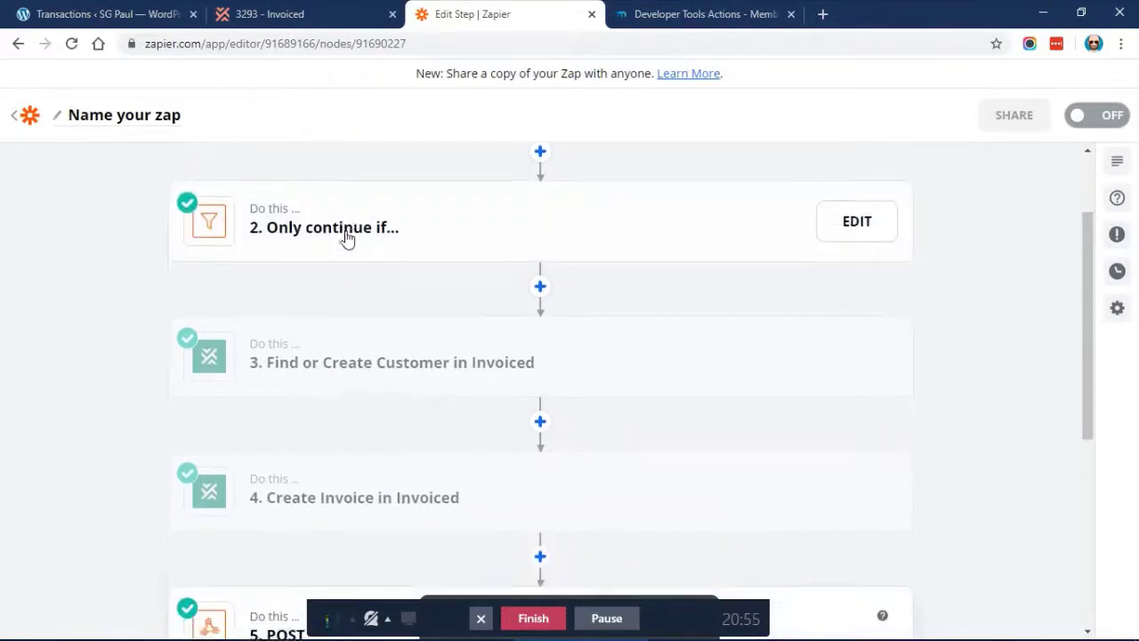
scroll(356, 250, down, 2)
scroll(408, 280, down, 1)
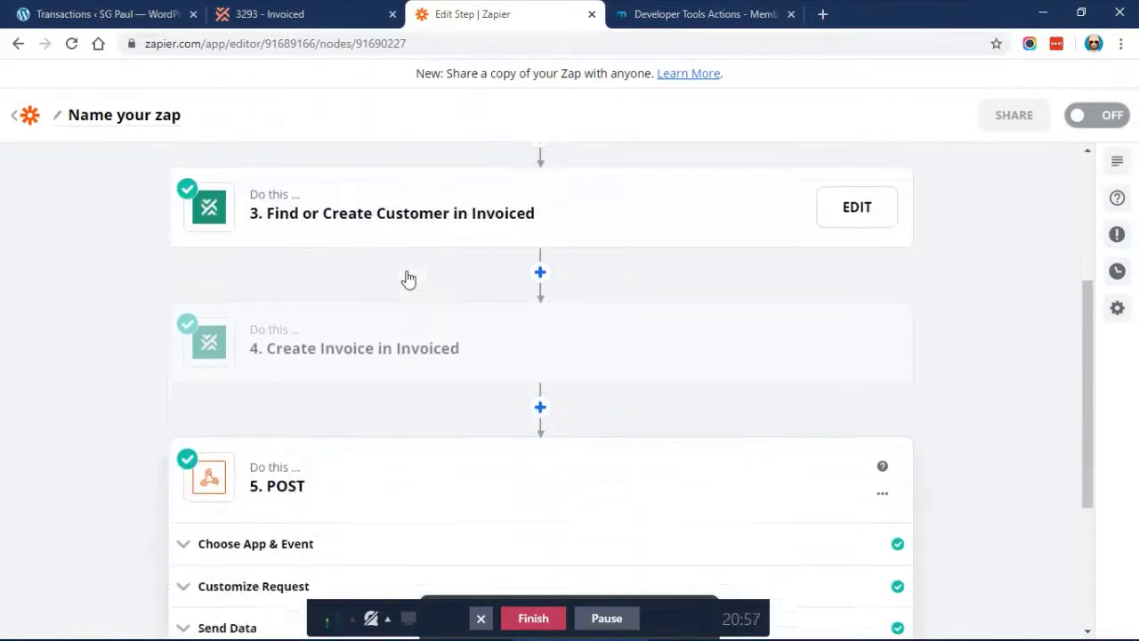
scroll(408, 279, down, 1)
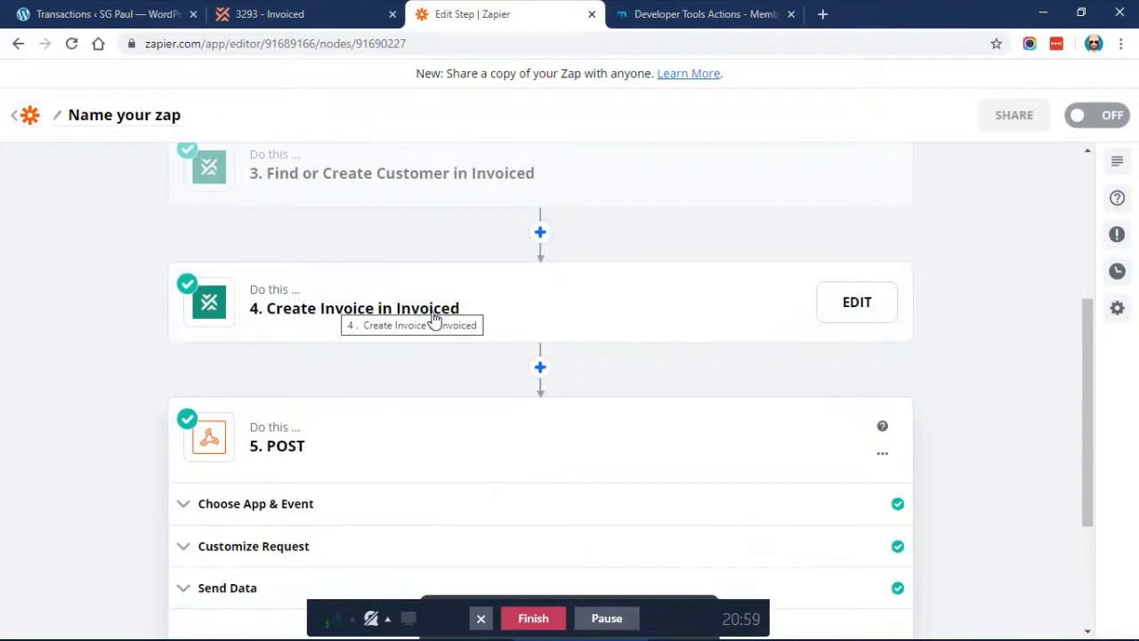
scroll(433, 318, down, 1)
scroll(315, 308, down, 2)
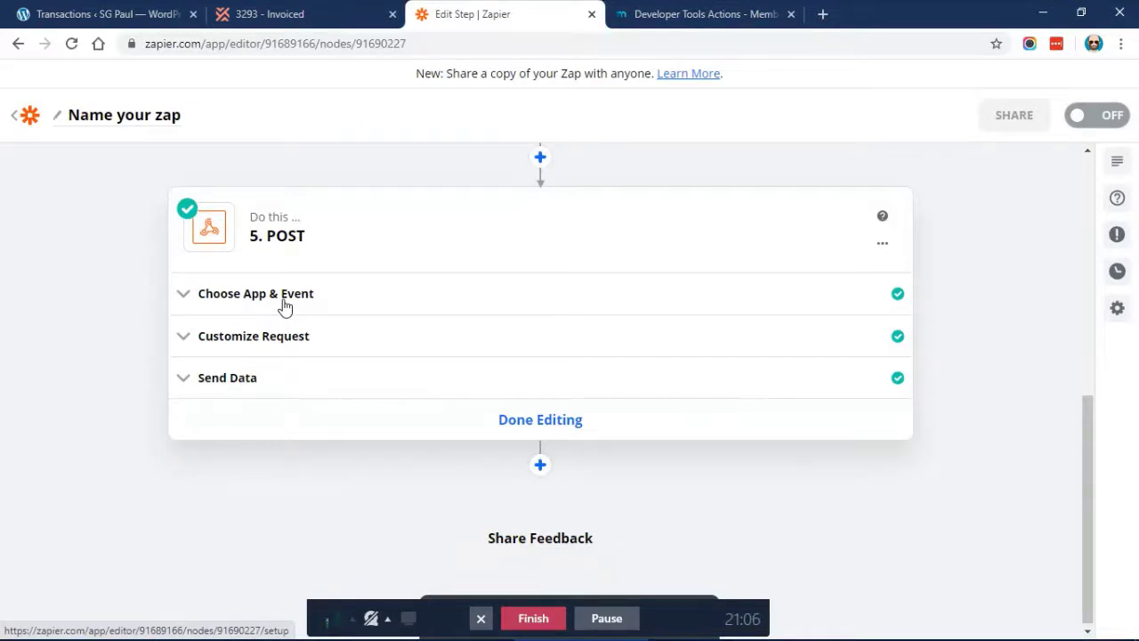
click(539, 419)
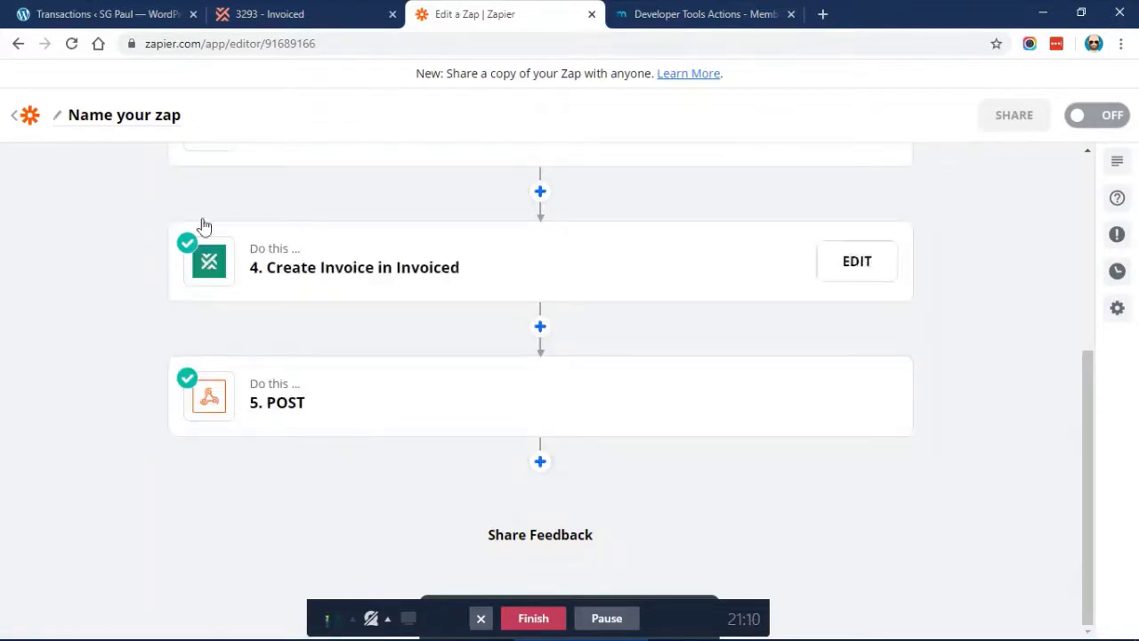
Enter 'Completed Transaction in MemberPress > Invoiced Customer + Invoice' as the zap title, fixing a typo
click(132, 119)
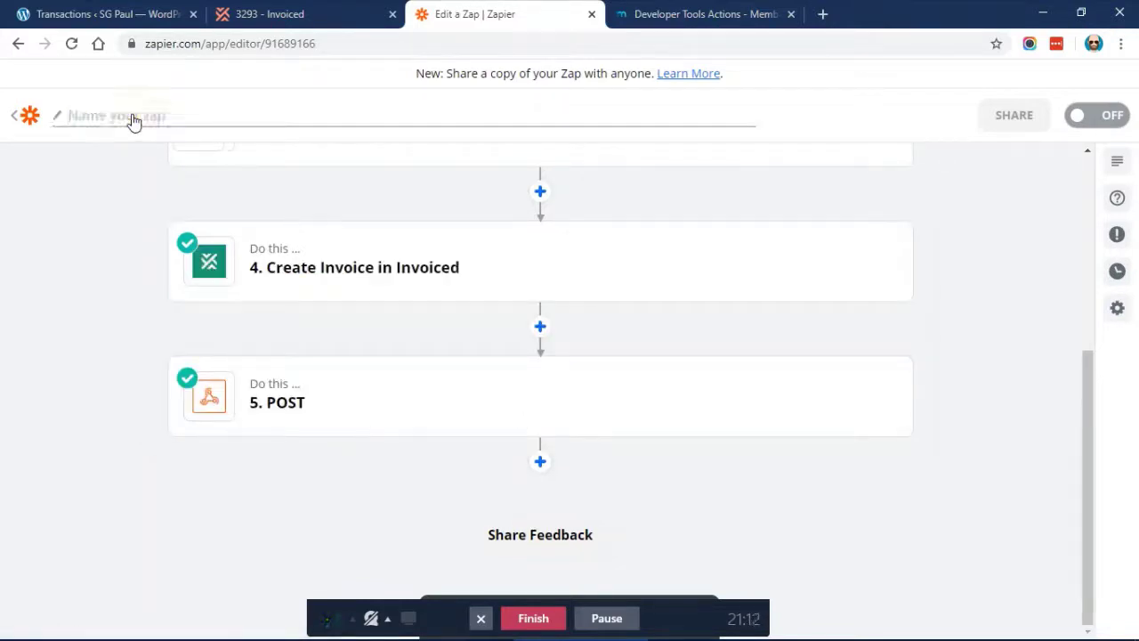
text(Completed Transaction in MemberPress >)
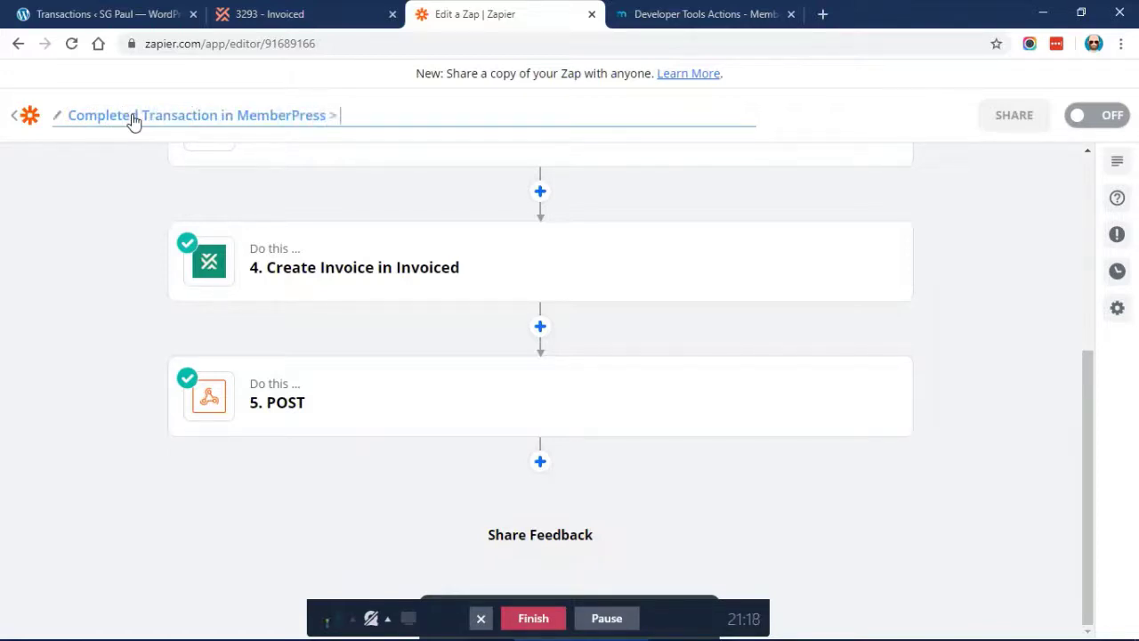
text( Invoiced )
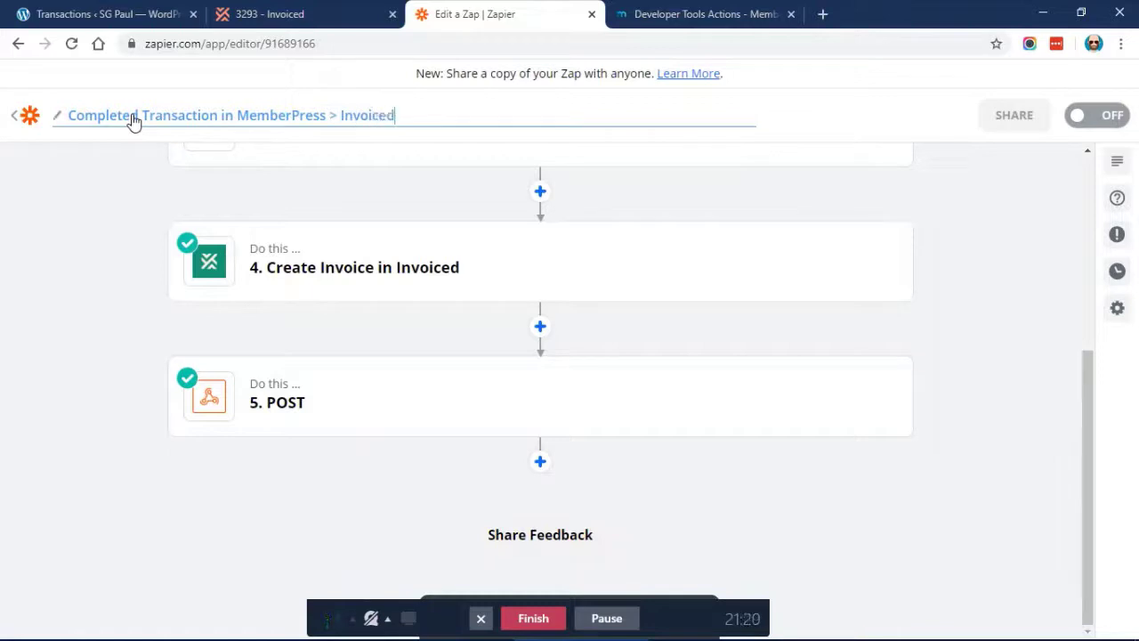
text( Customer + Invoice)
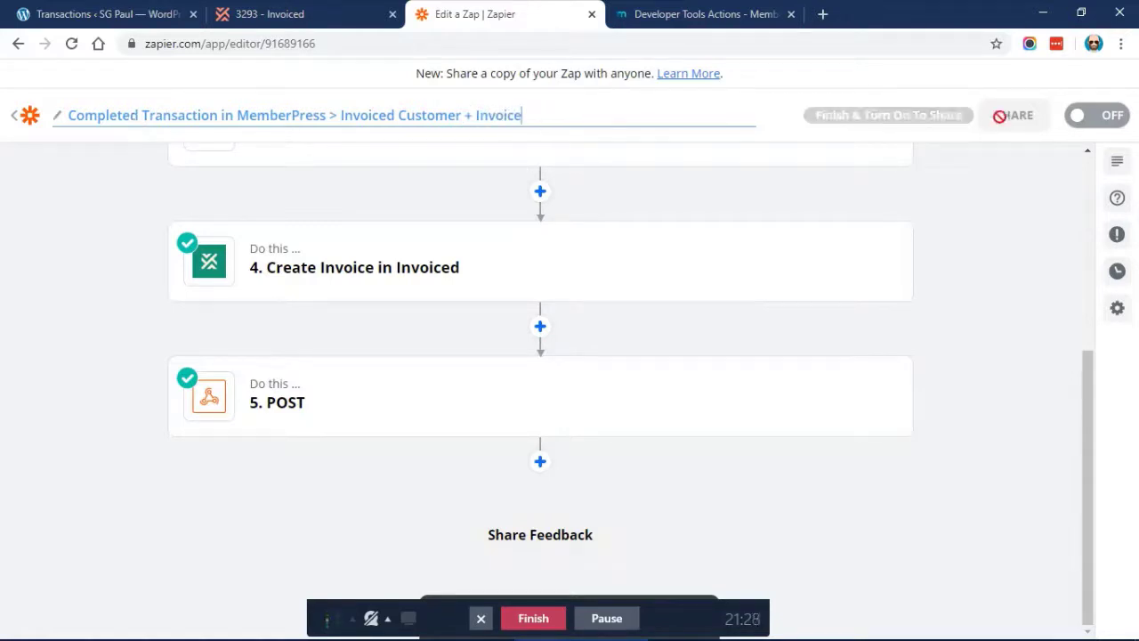
click(1017, 176)
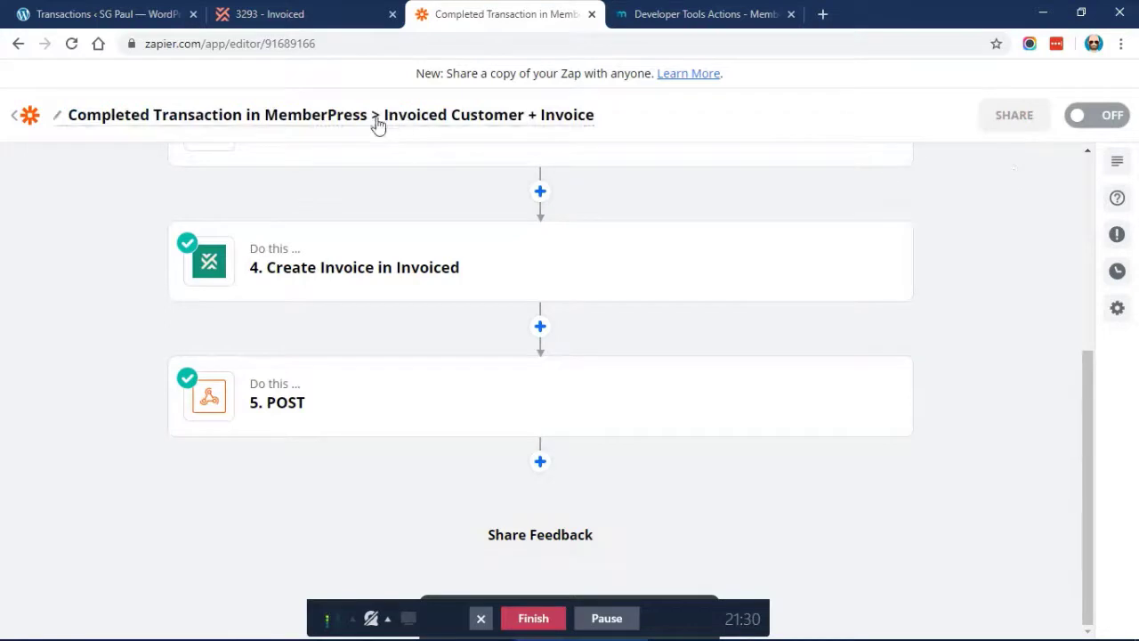
Go back to My Zaps and create a new zap in the Invoiced Testing folder
scroll(123, 272, up, 2)
scroll(123, 268, up, 4)
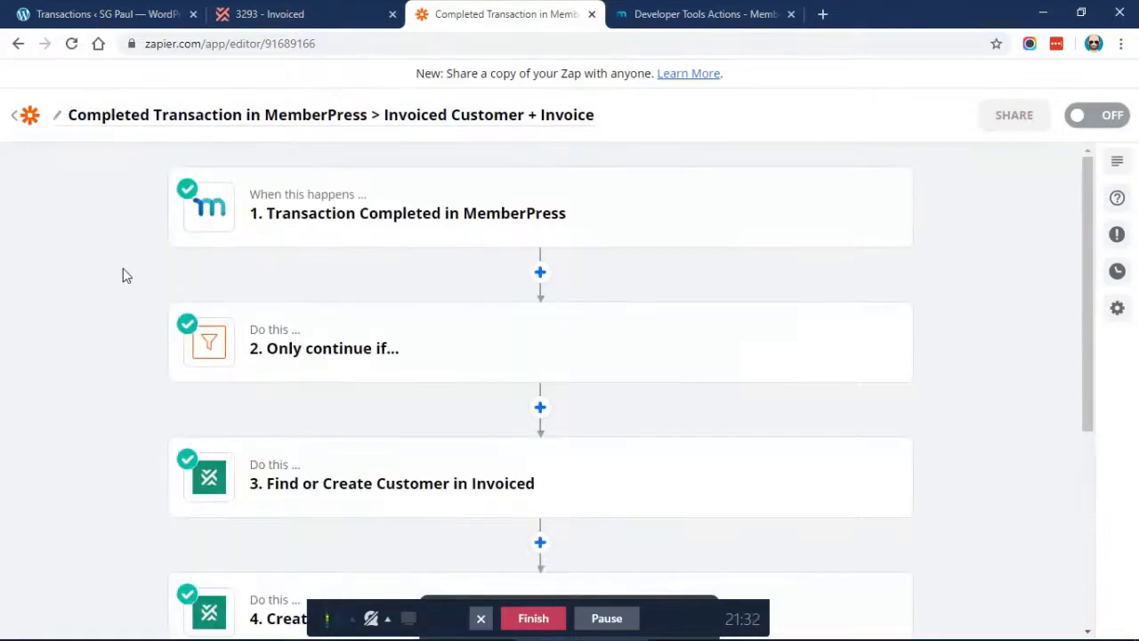
mouse_move(348, 208)
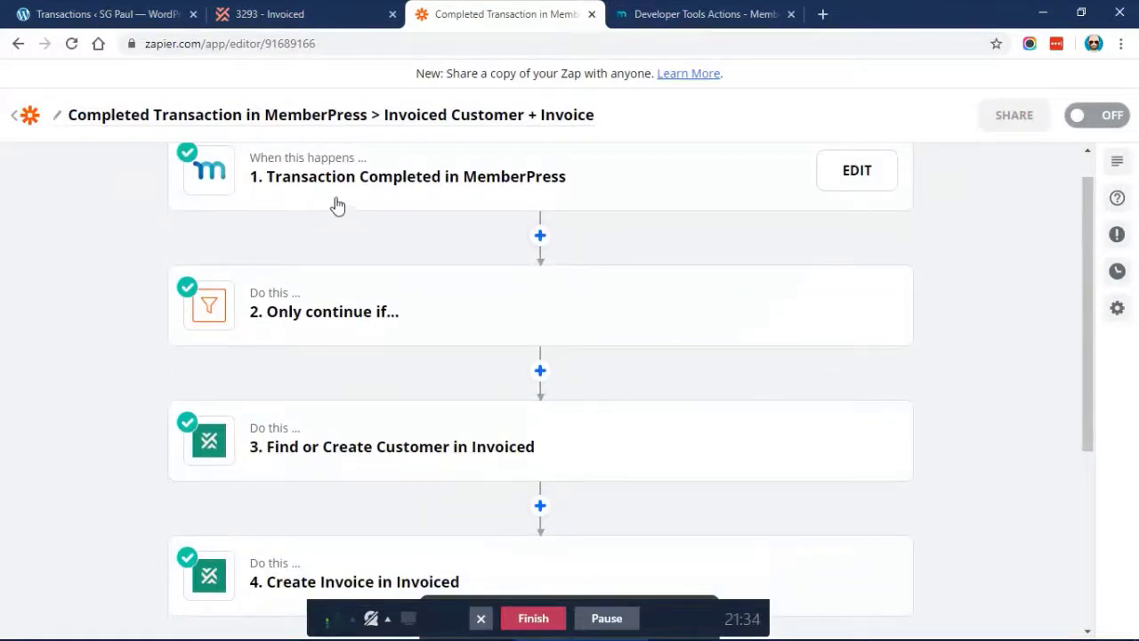
scroll(332, 205, down, 1)
scroll(330, 204, up, 1)
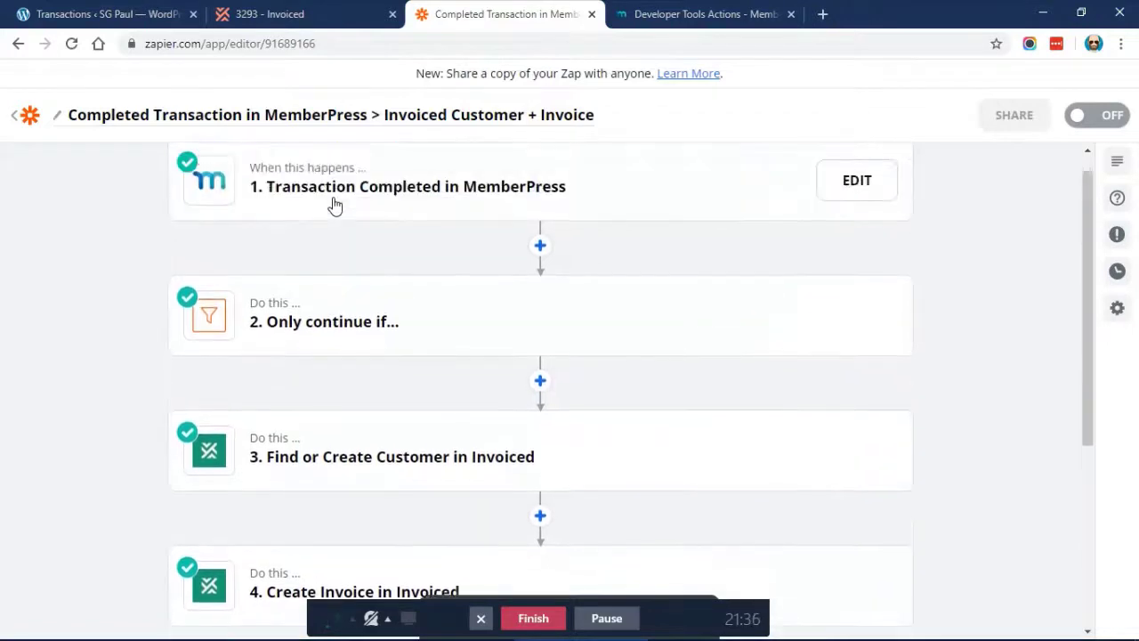
scroll(341, 235, down, 1)
scroll(341, 235, down, 3)
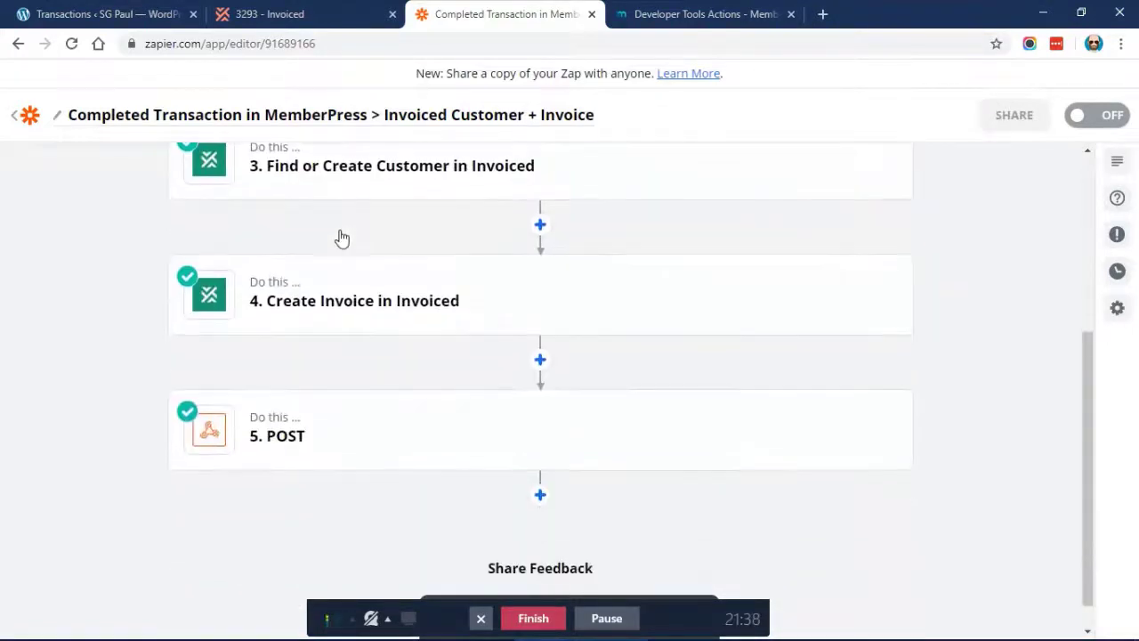
scroll(148, 303, down, 1)
mouse_move(460, 419)
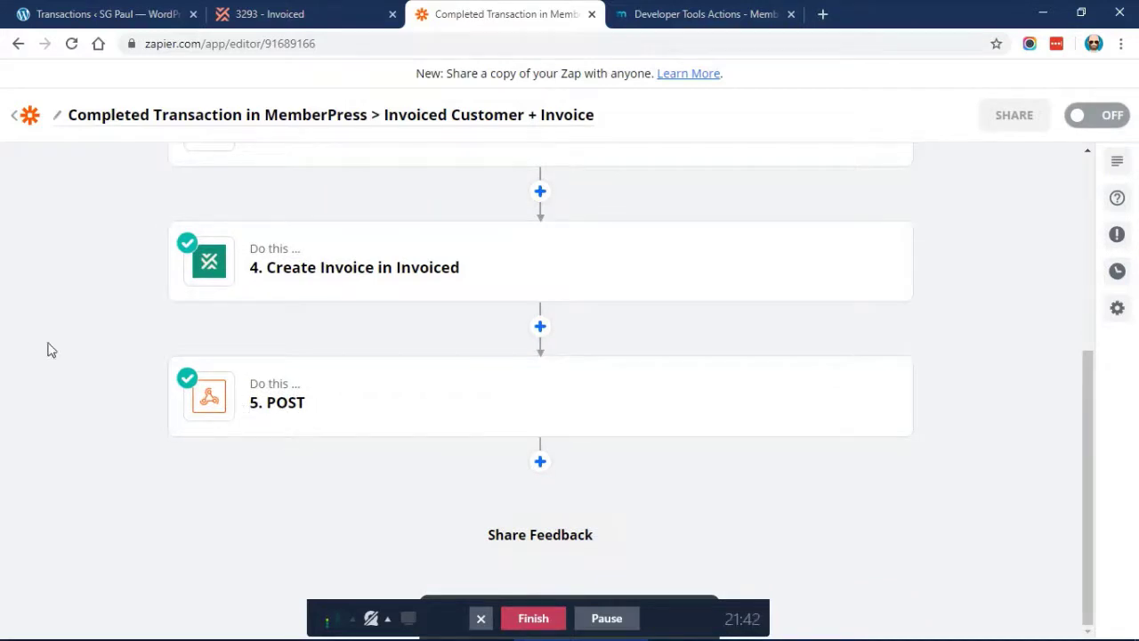
scroll(52, 338, up, 5)
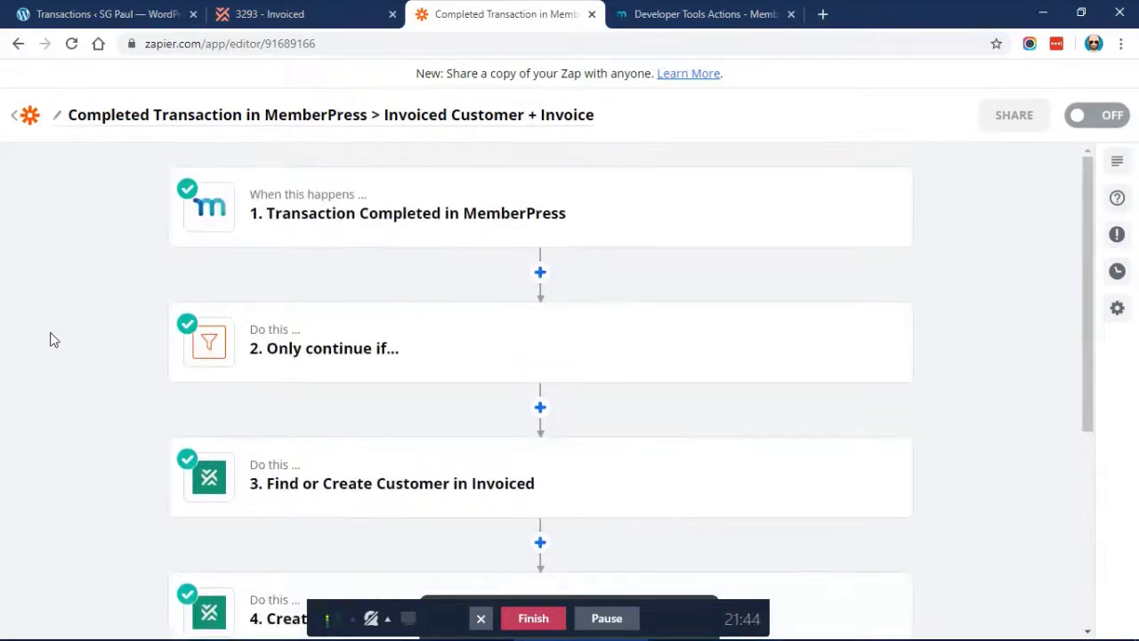
click(27, 117)
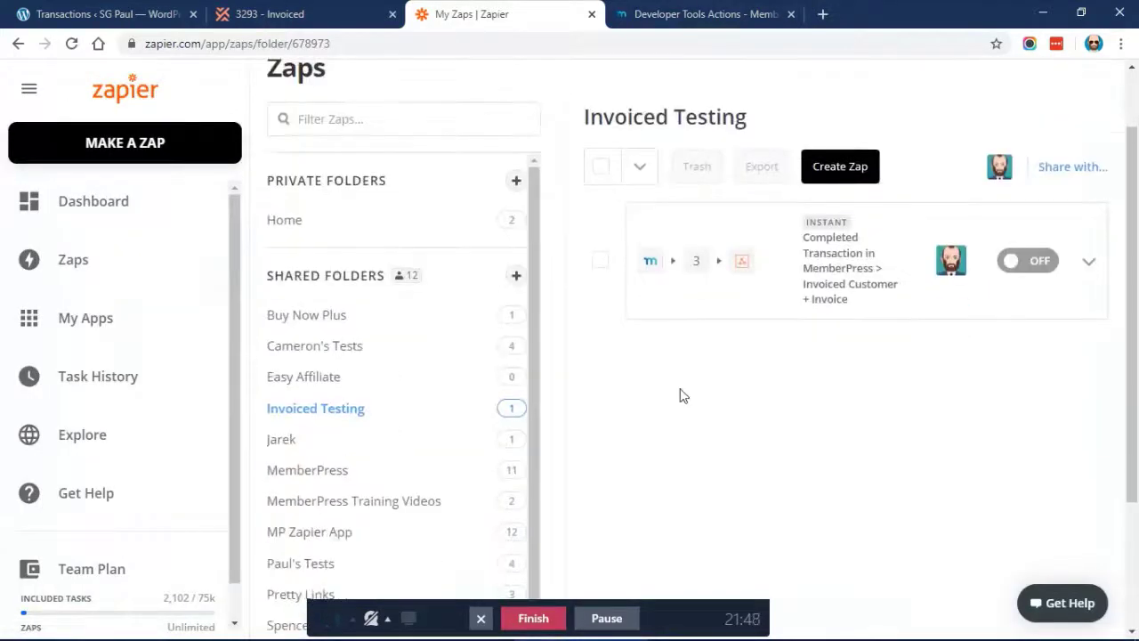
scroll(680, 396, up, 1)
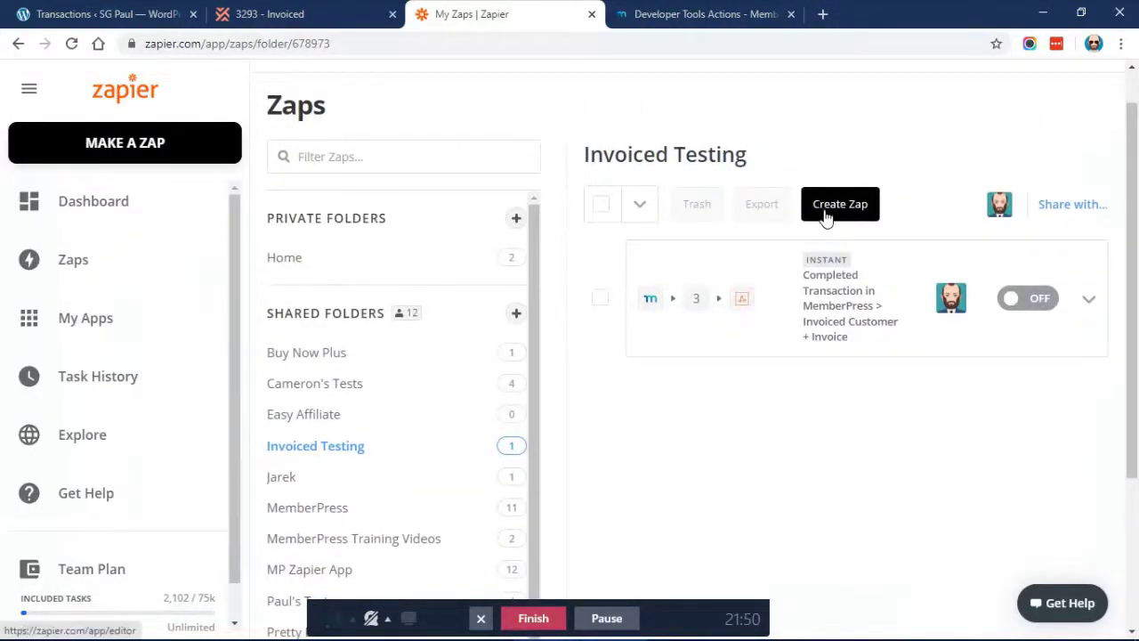
click(826, 213)
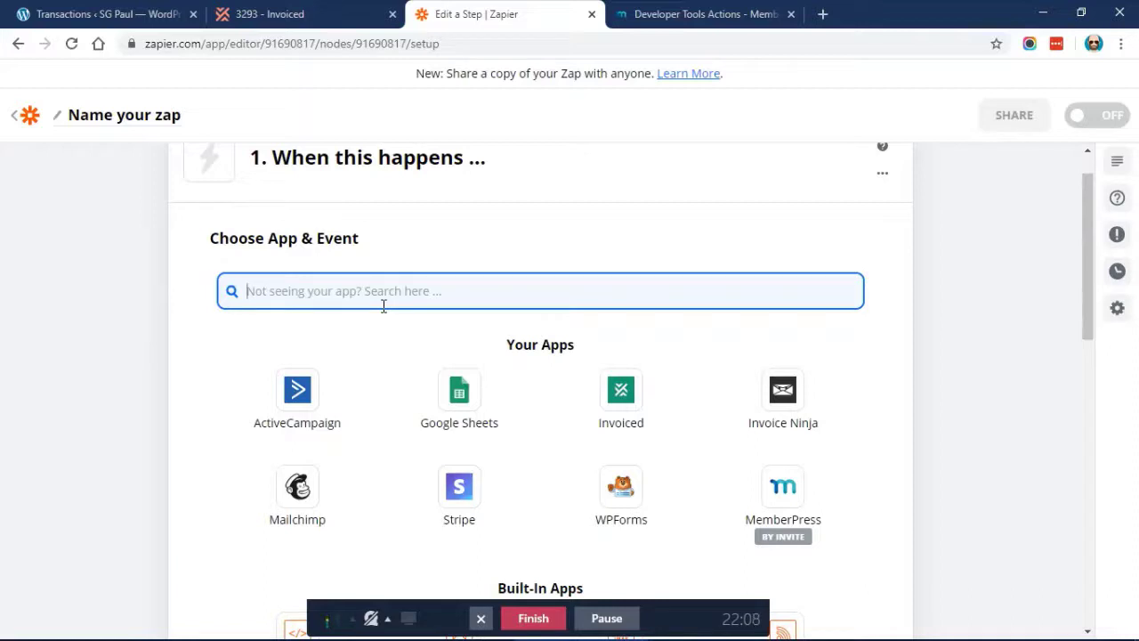
Choose Invoiced as the trigger app with the Invoice Paid in Full event
click(629, 396)
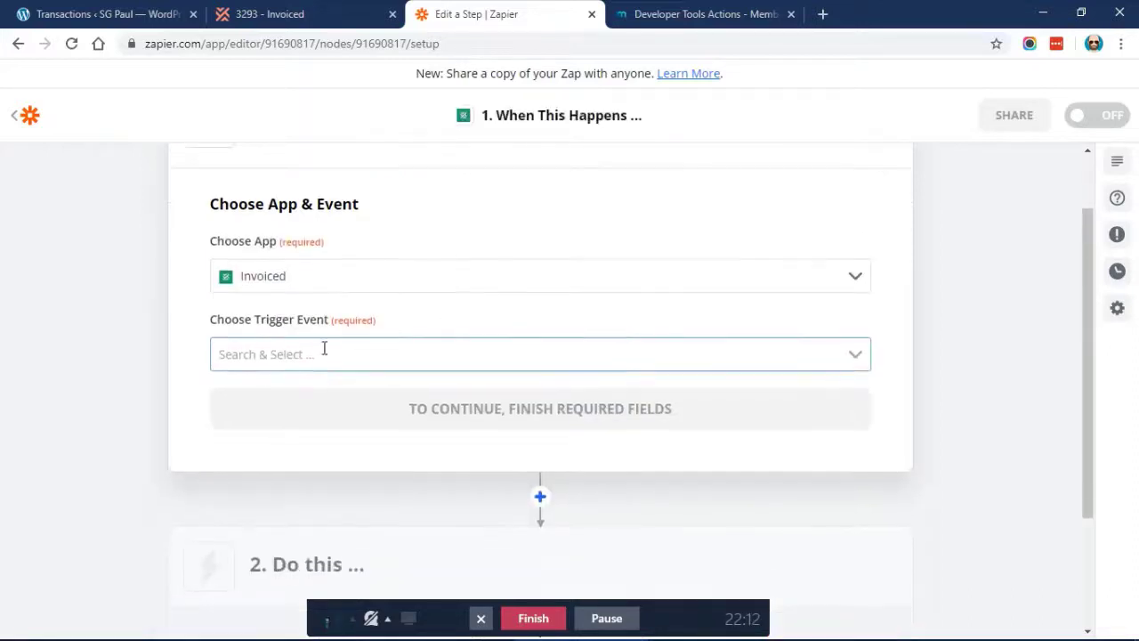
click(313, 351)
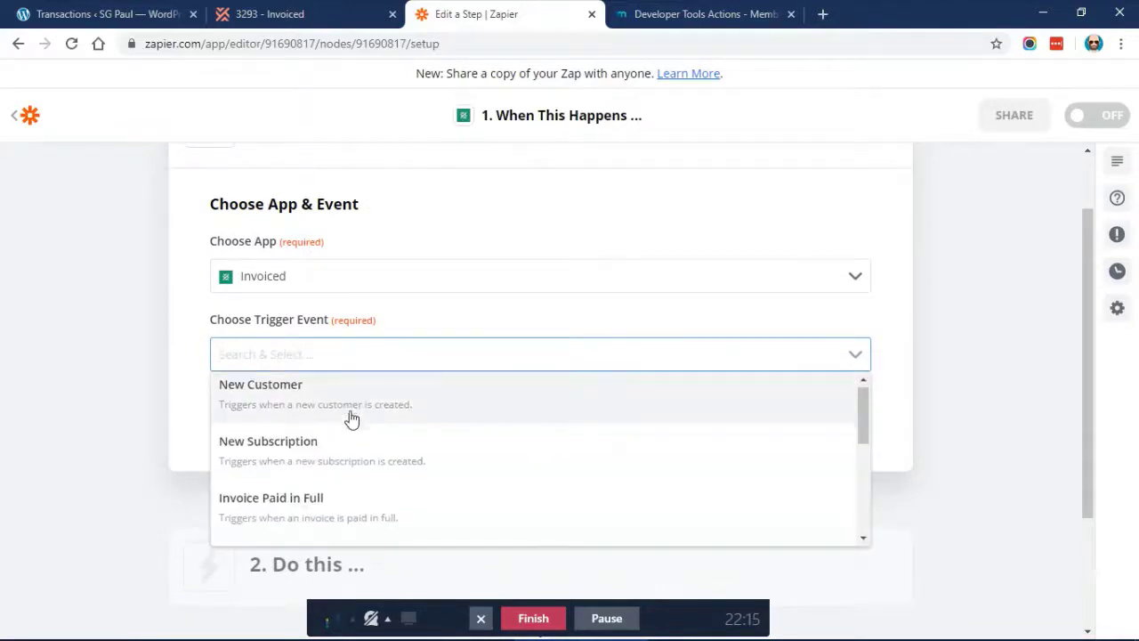
scroll(351, 419, down, 1)
scroll(350, 420, down, 1)
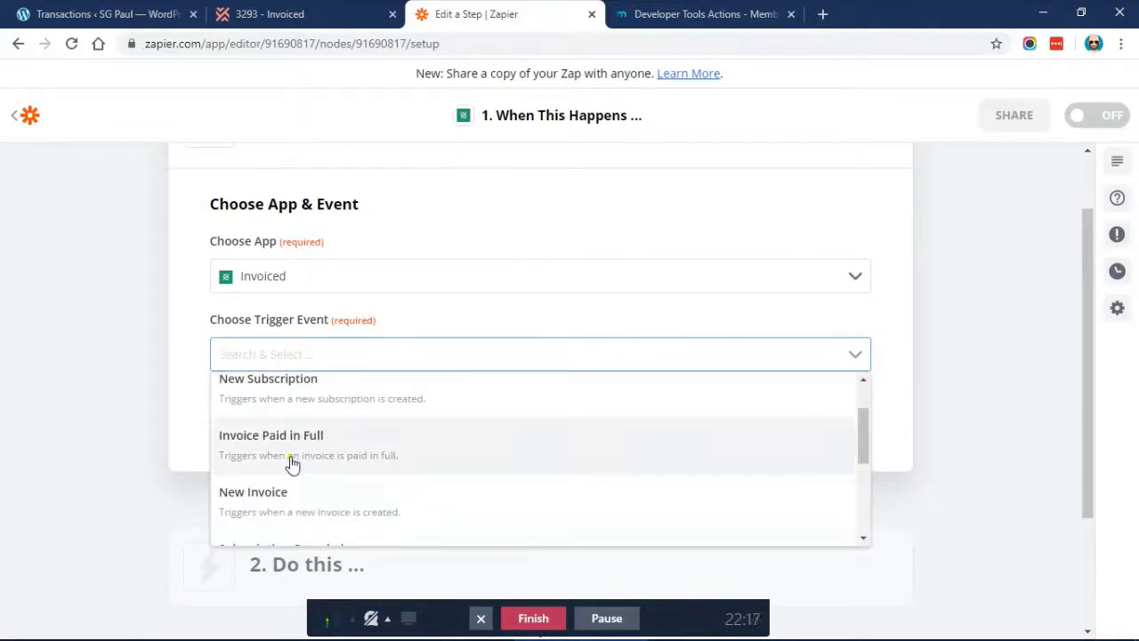
click(292, 463)
scroll(470, 293, down, 2)
click(436, 273)
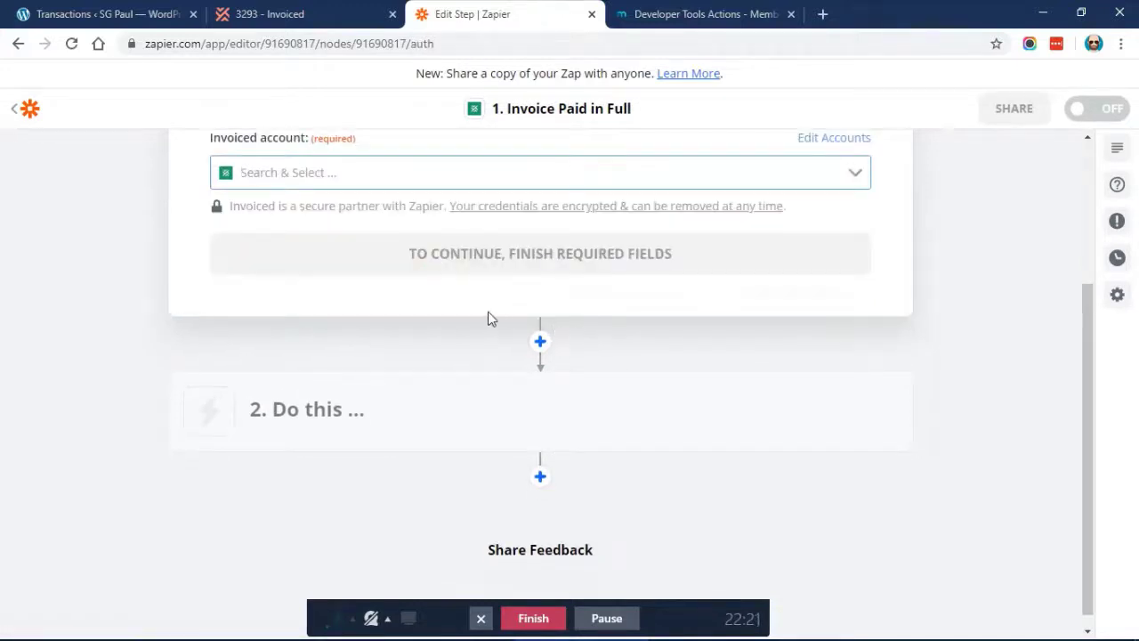
Connect the trigger to the Invoiced Caseproof account
scroll(426, 294, up, 1)
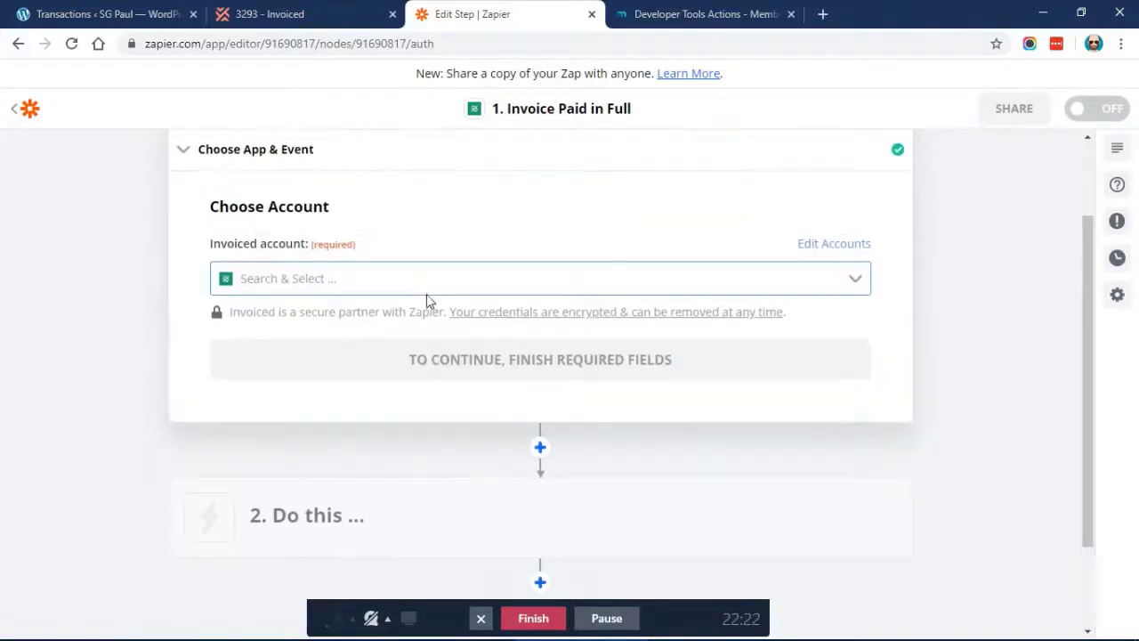
click(373, 282)
click(328, 338)
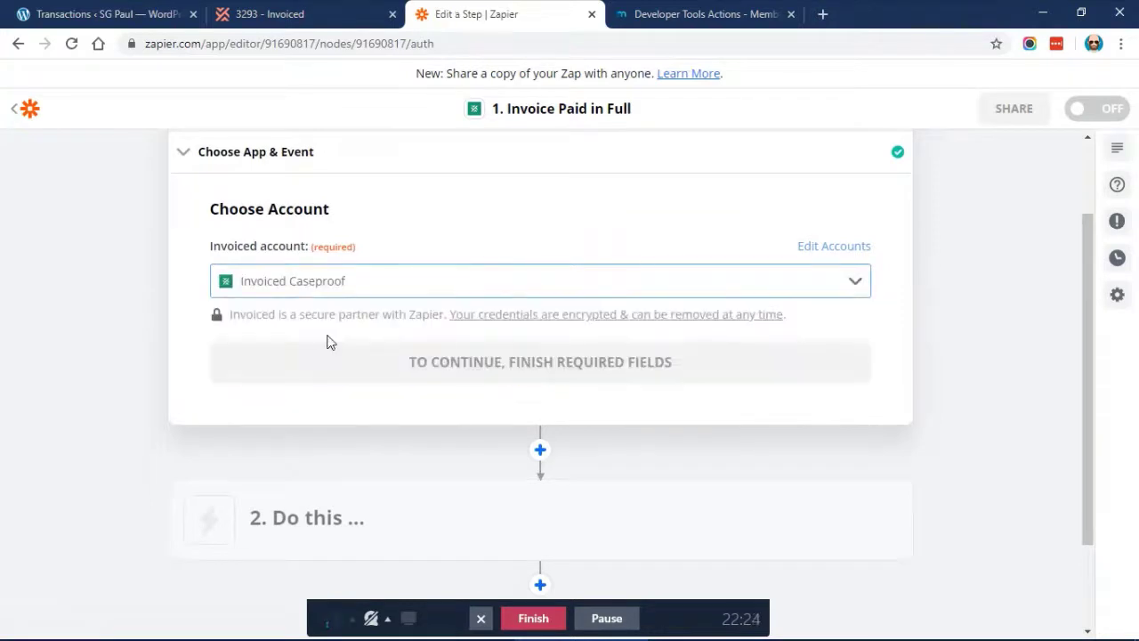
click(413, 370)
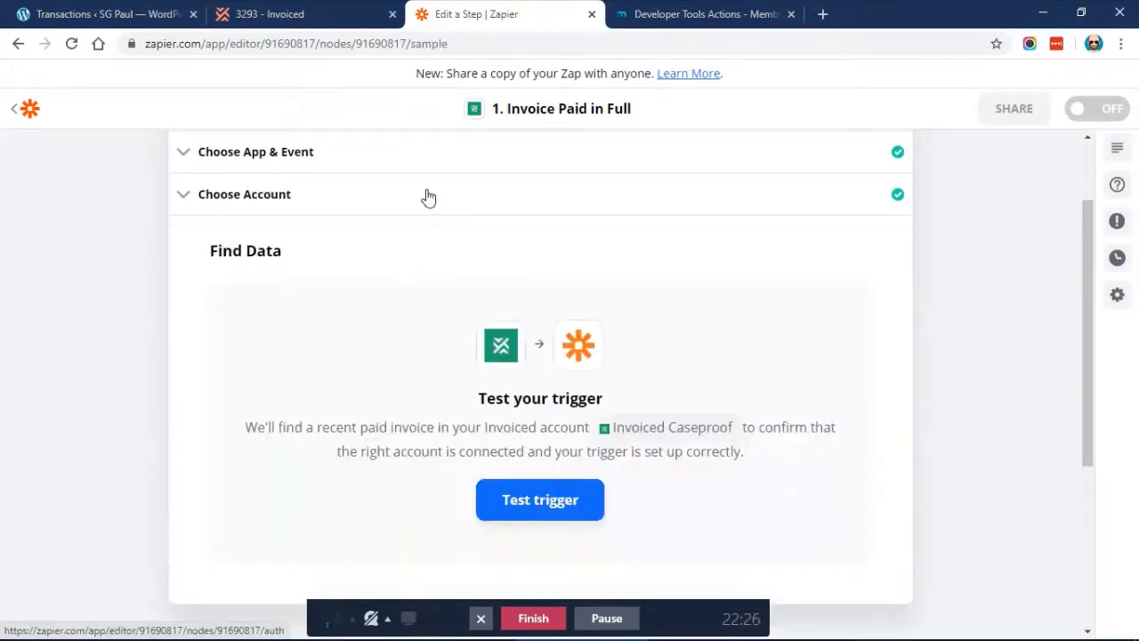
Test the trigger, which finds no paid invoice, and bring up Invoiced invoice 3293
scroll(445, 236, down, 2)
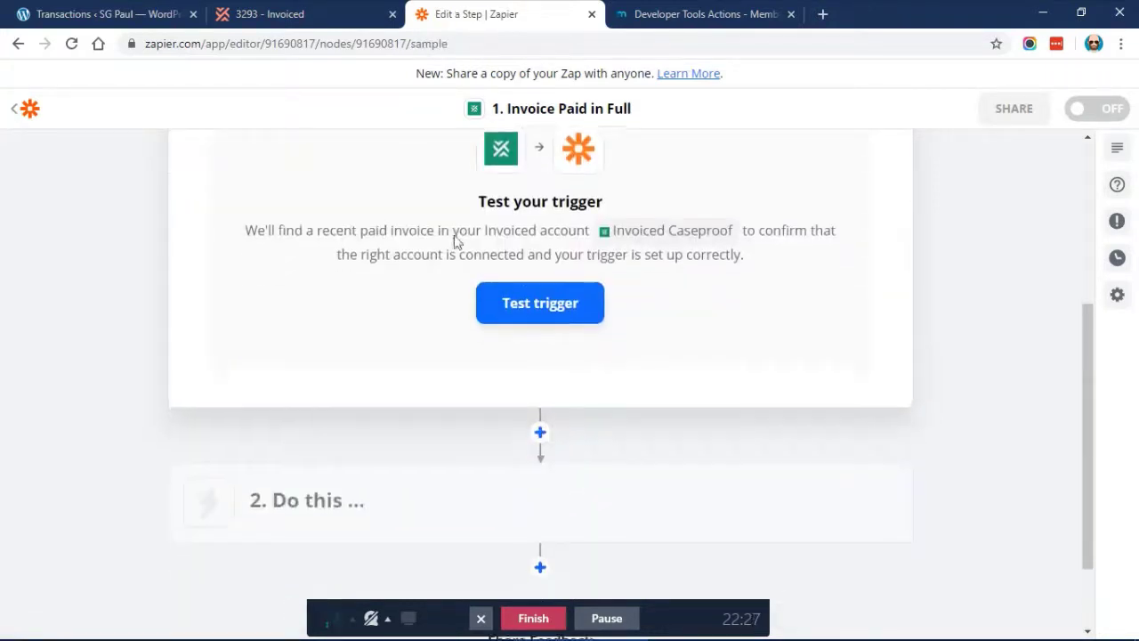
click(533, 301)
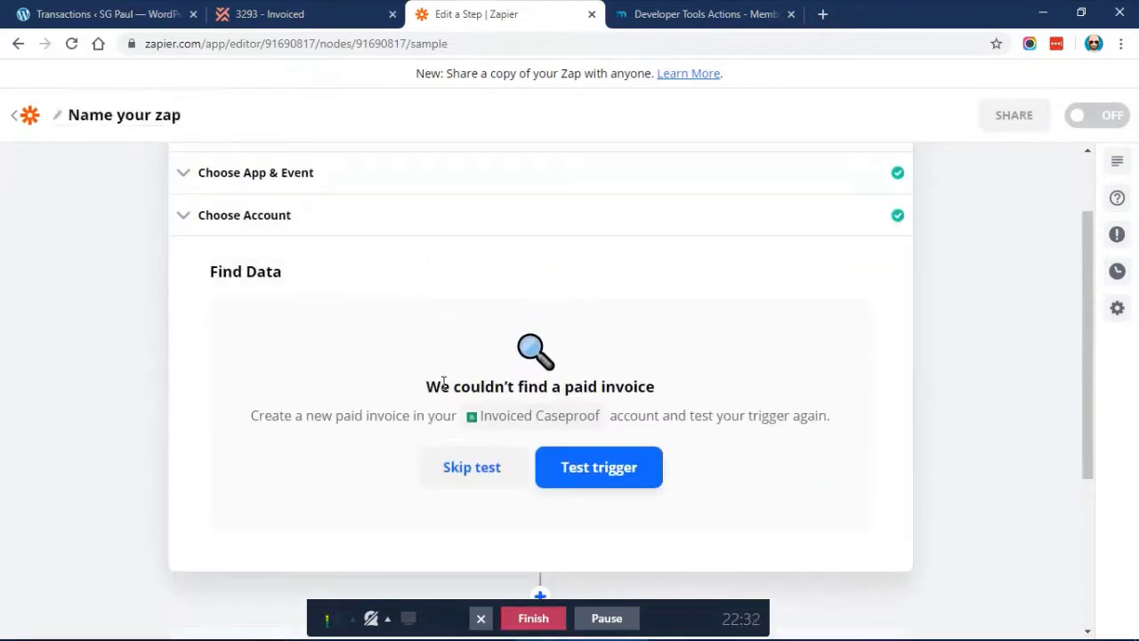
drag(436, 387, 628, 374)
click(628, 374)
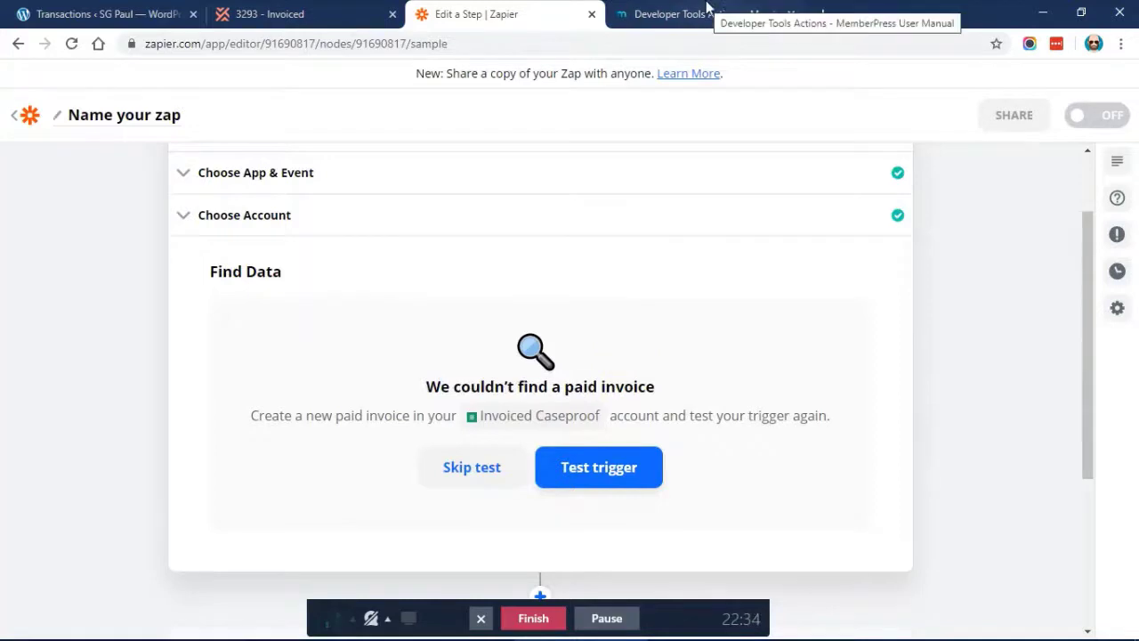
click(302, 13)
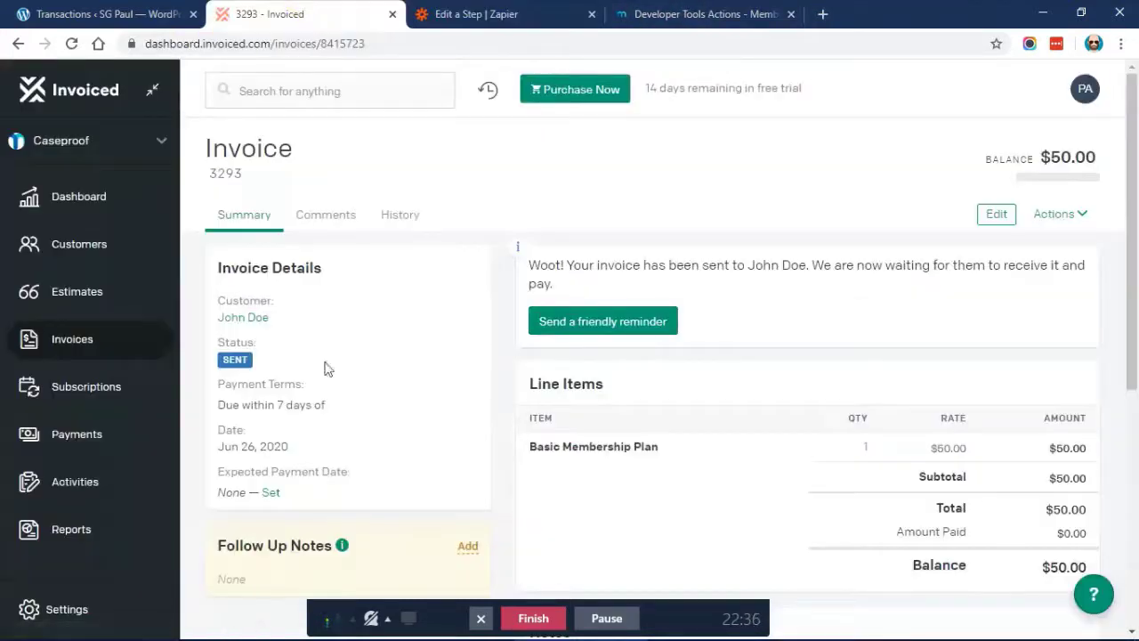
Start a Receive Payment on invoice 3293 with Cash Receipt as the payment source
scroll(360, 349, down, 2)
scroll(360, 348, up, 1)
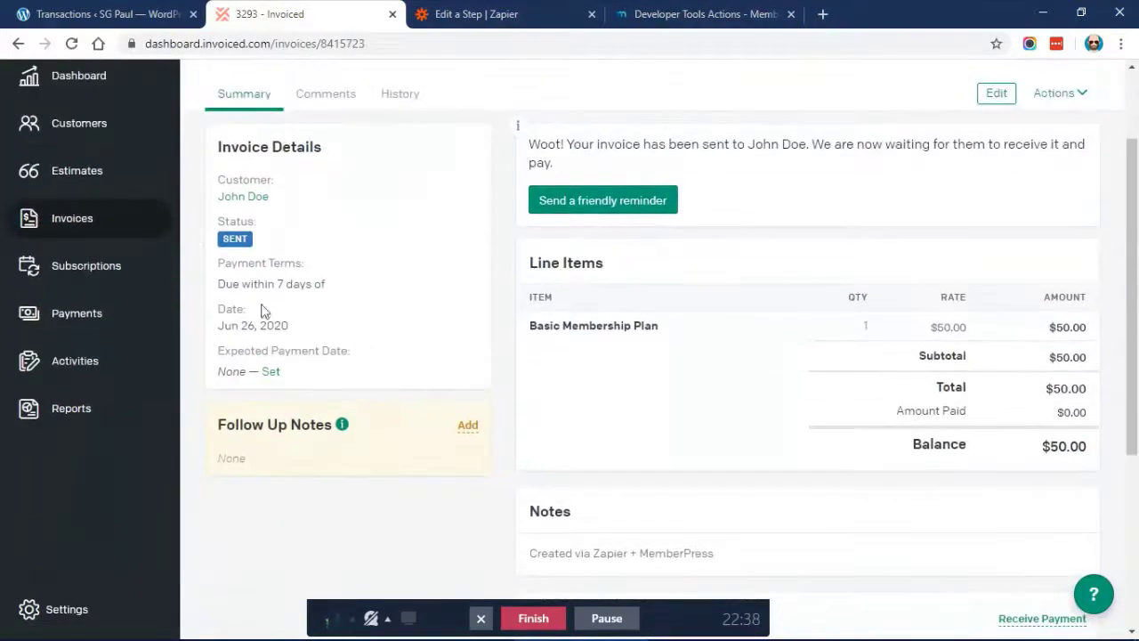
mouse_move(234, 252)
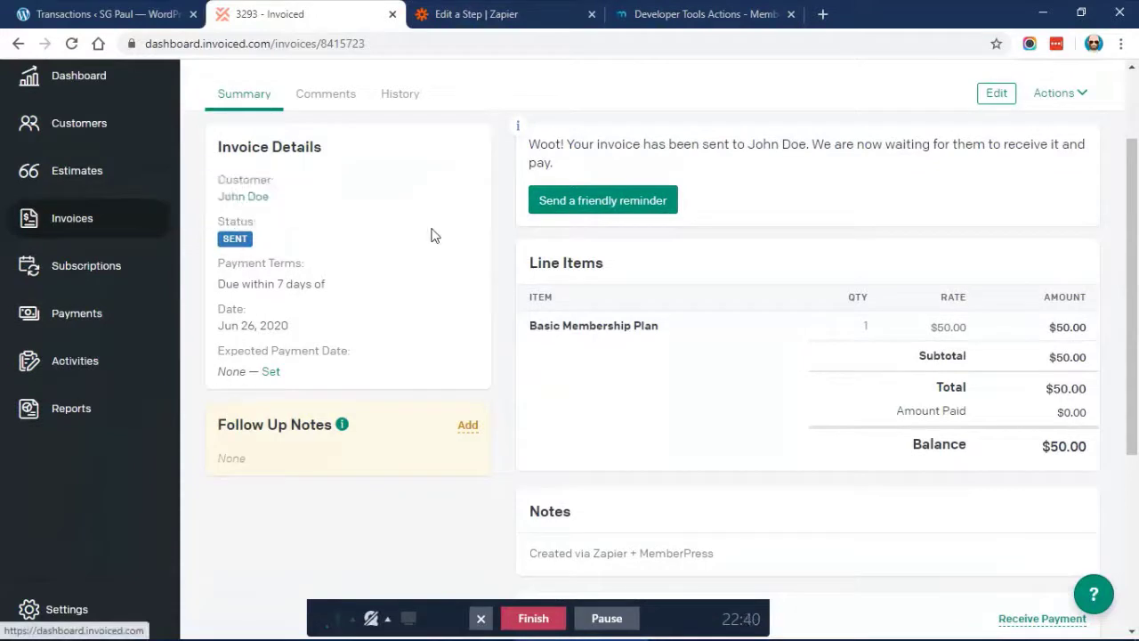
scroll(432, 235, up, 2)
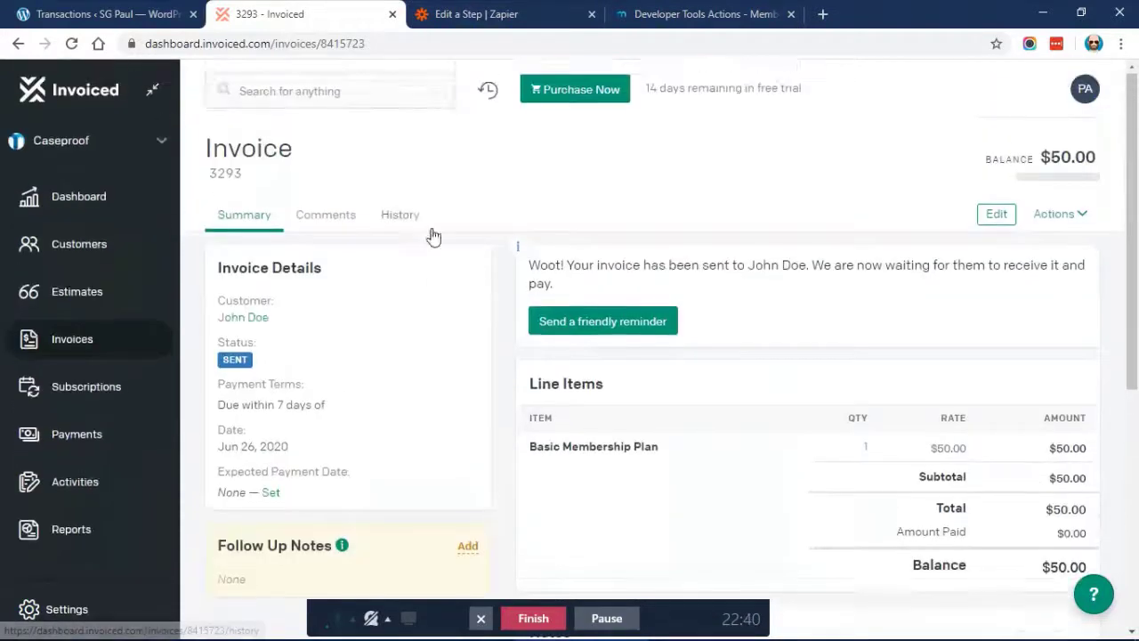
click(1075, 214)
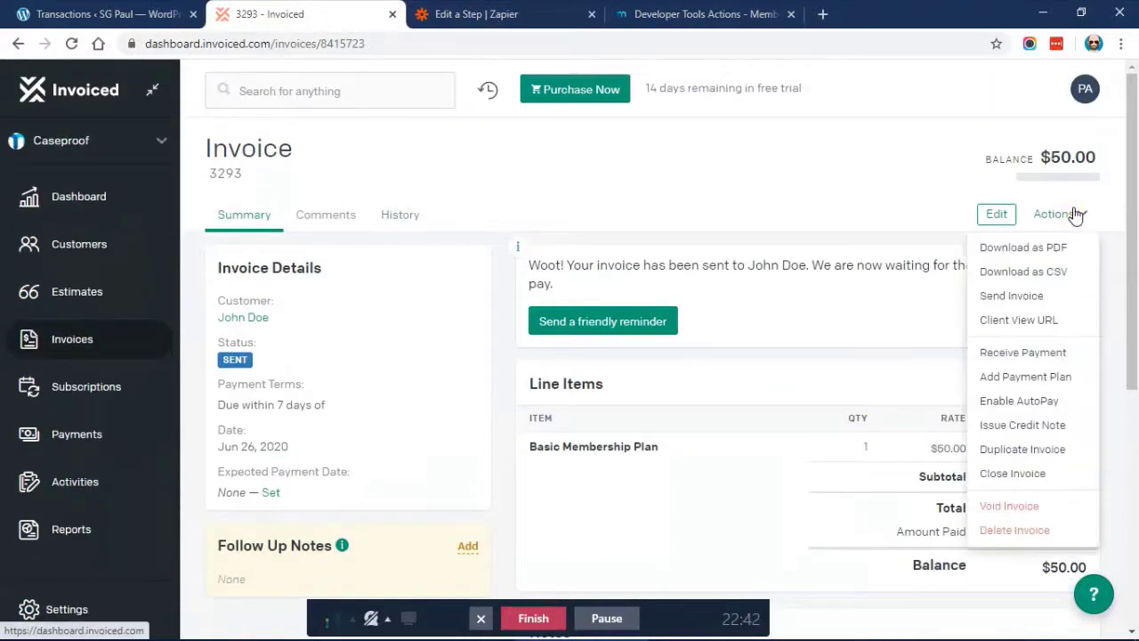
click(1065, 352)
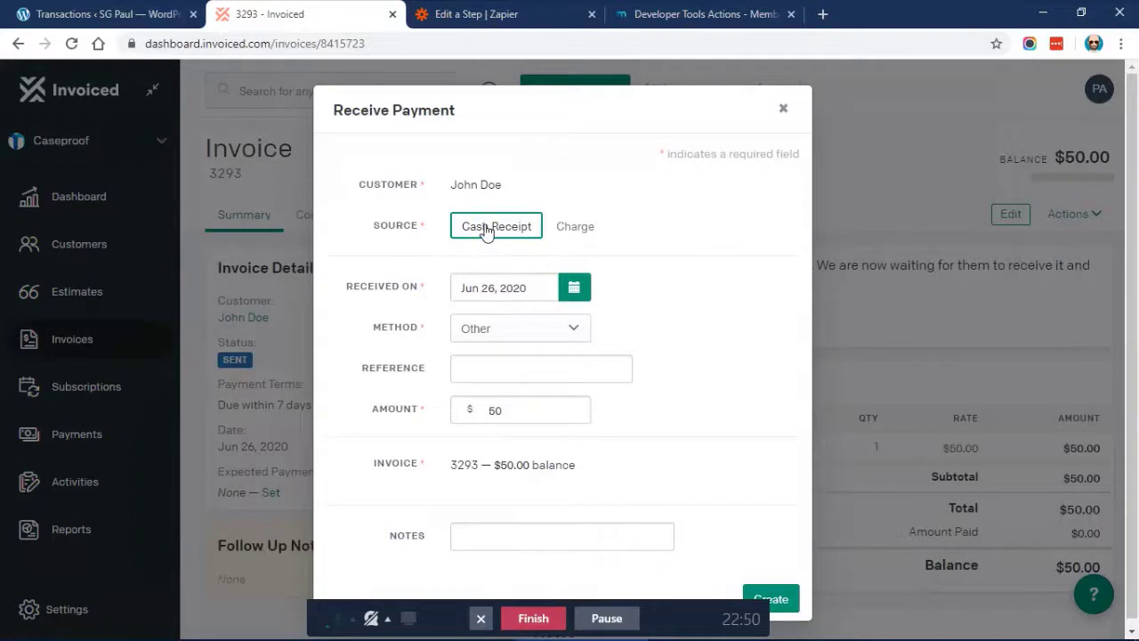
click(586, 228)
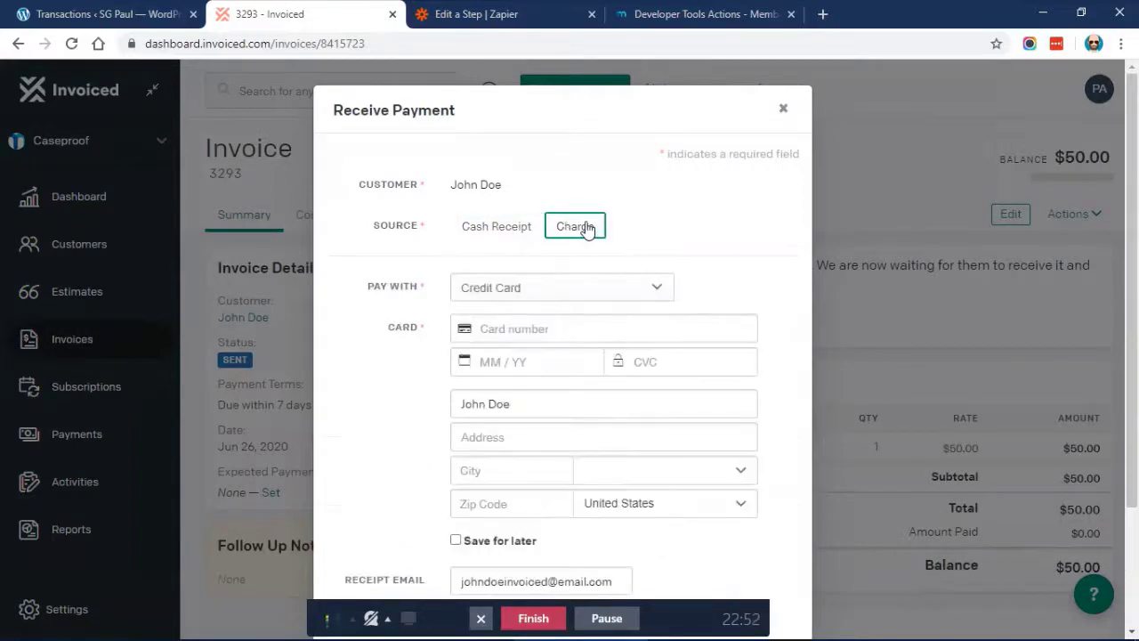
click(500, 224)
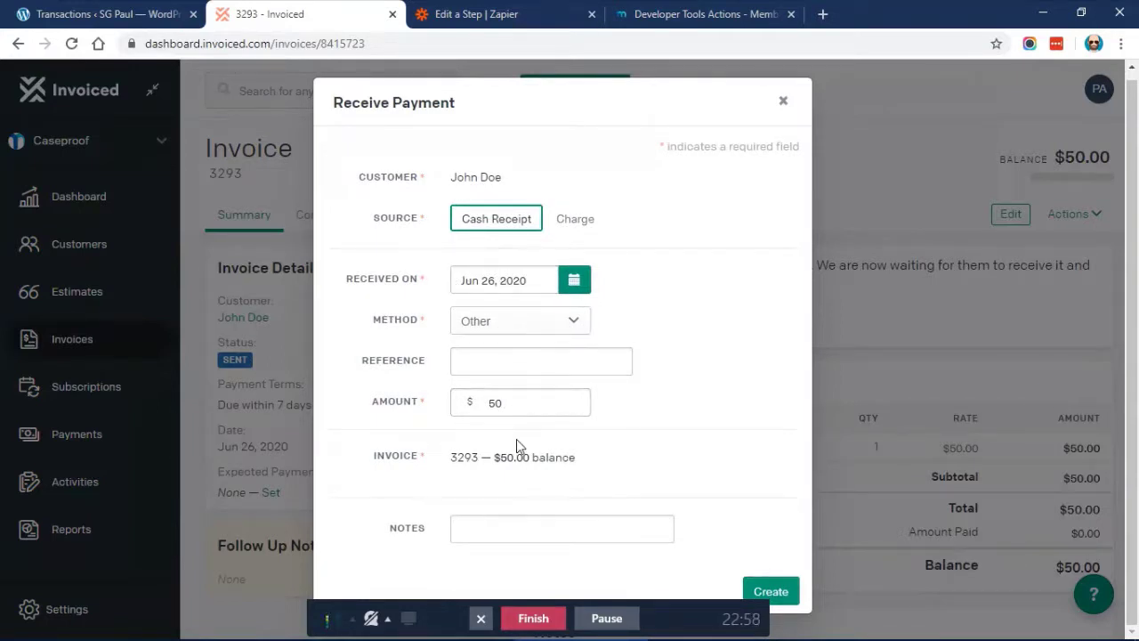
Record the $50 cash payment with the note 'Just testing with Zapier'
click(554, 529)
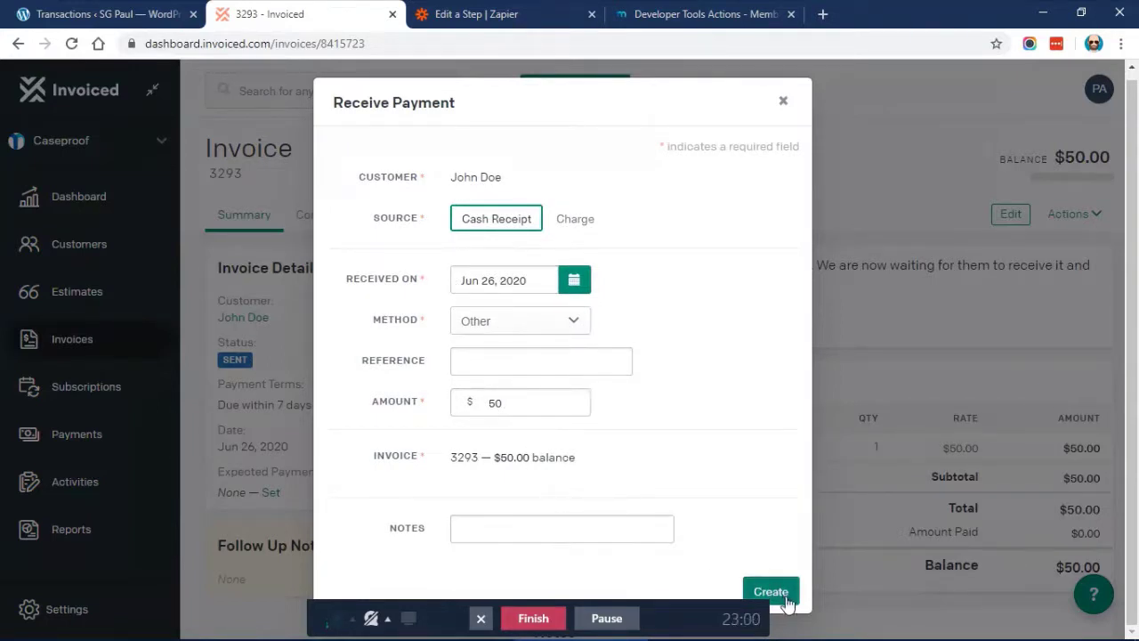
click(555, 522)
text(Just)
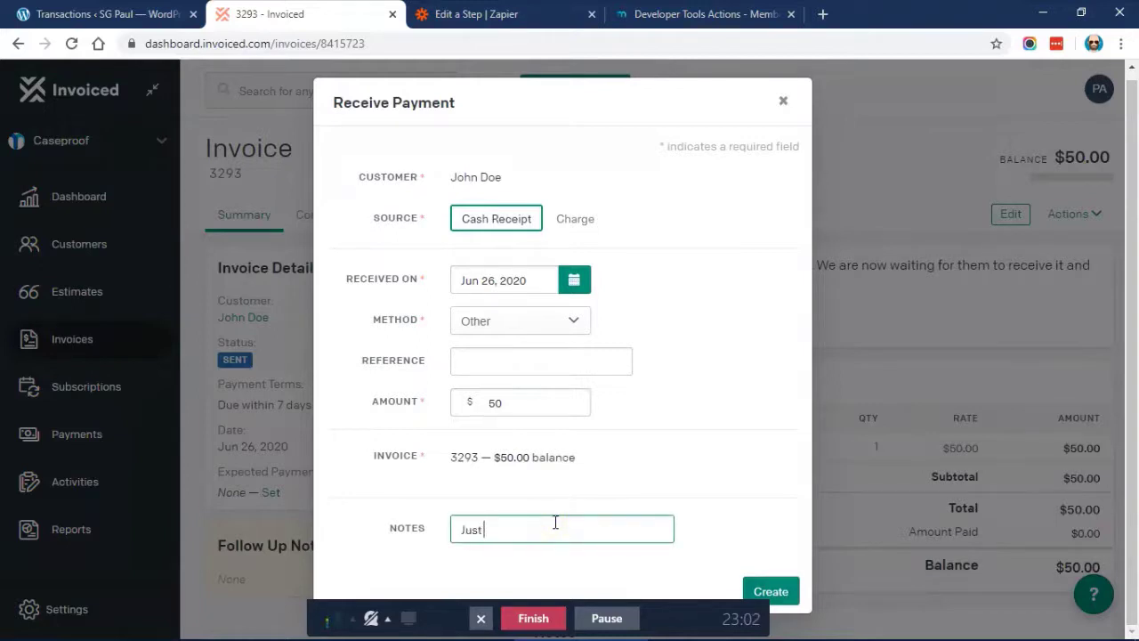
text( testing with Zapier)
click(773, 591)
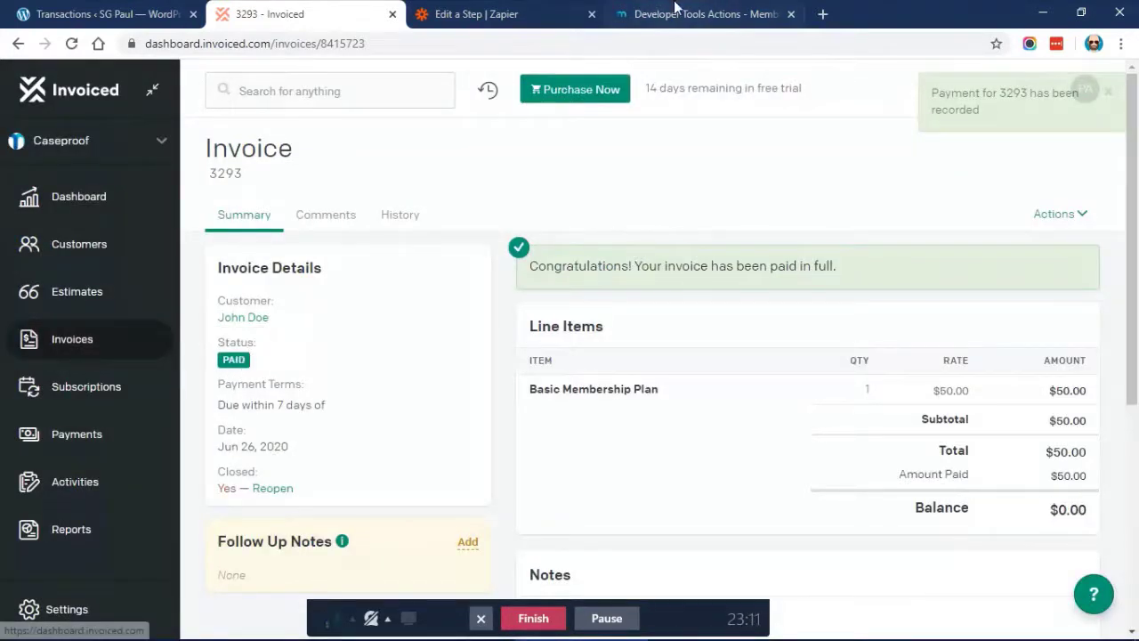
click(476, 14)
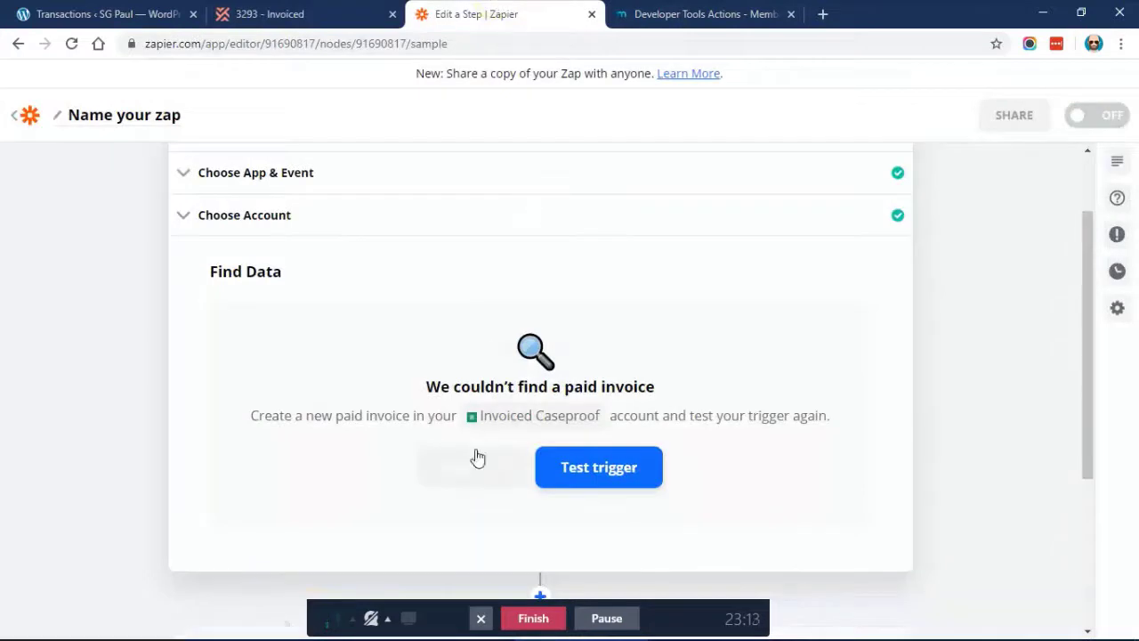
Retest the trigger to find the zero-balance paid invoice and finish editing step 1
scroll(593, 351, down, 1)
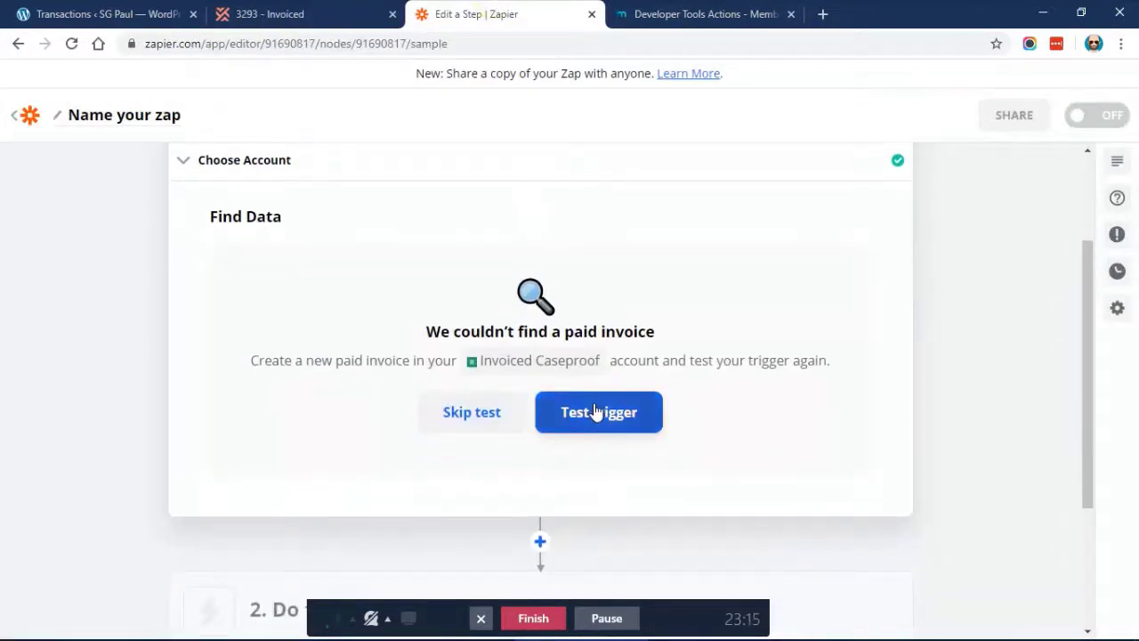
click(595, 407)
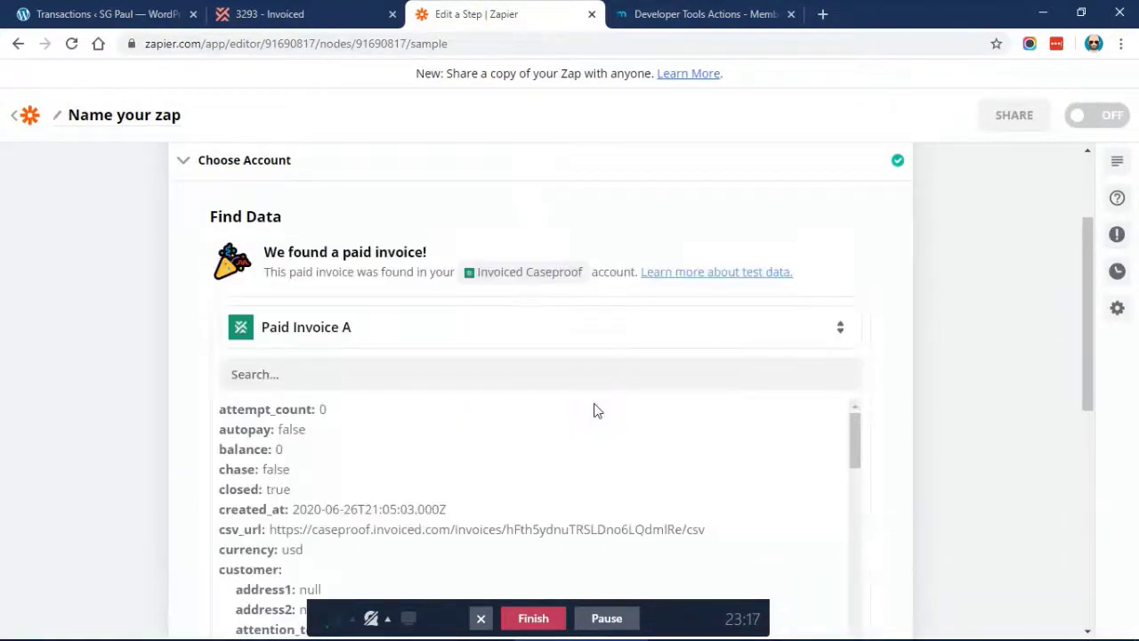
scroll(458, 361, down, 1)
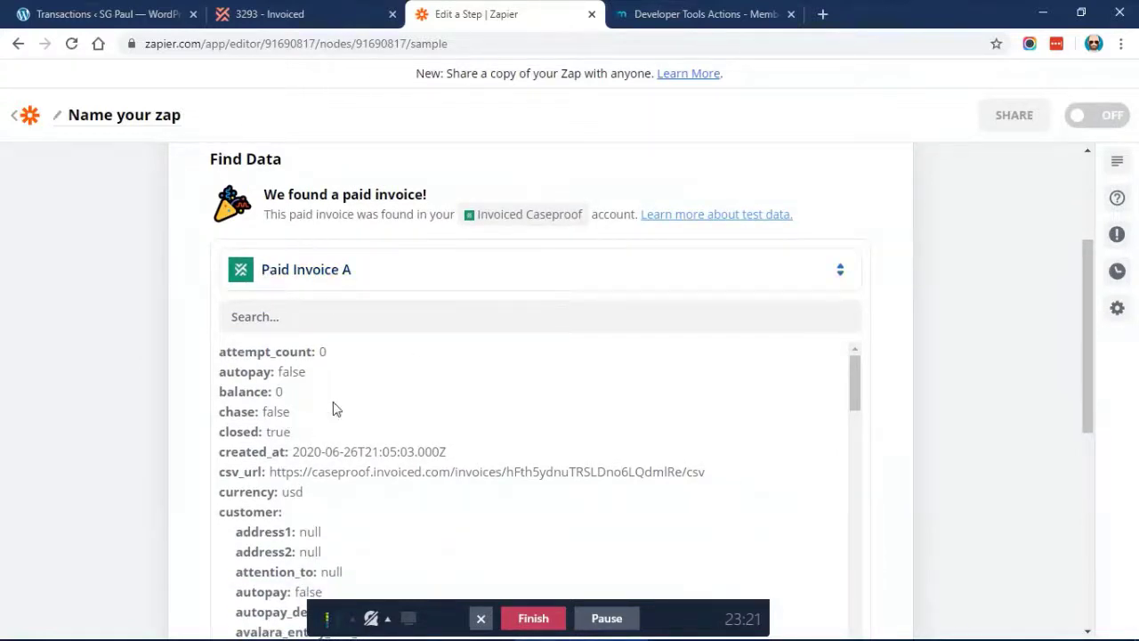
scroll(184, 249, up, 2)
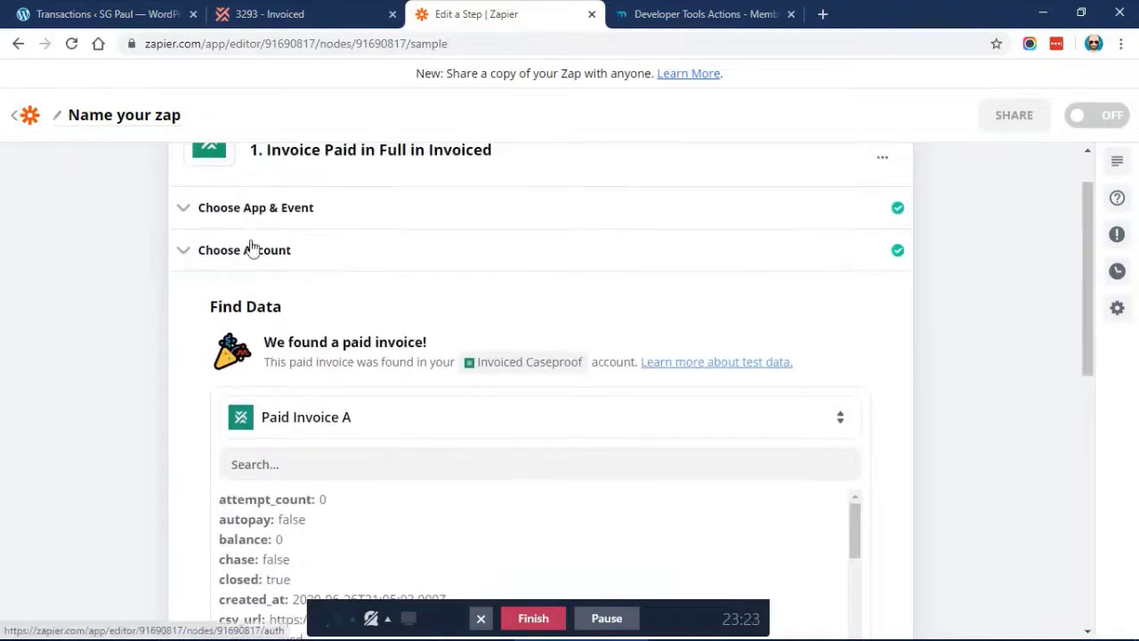
click(302, 260)
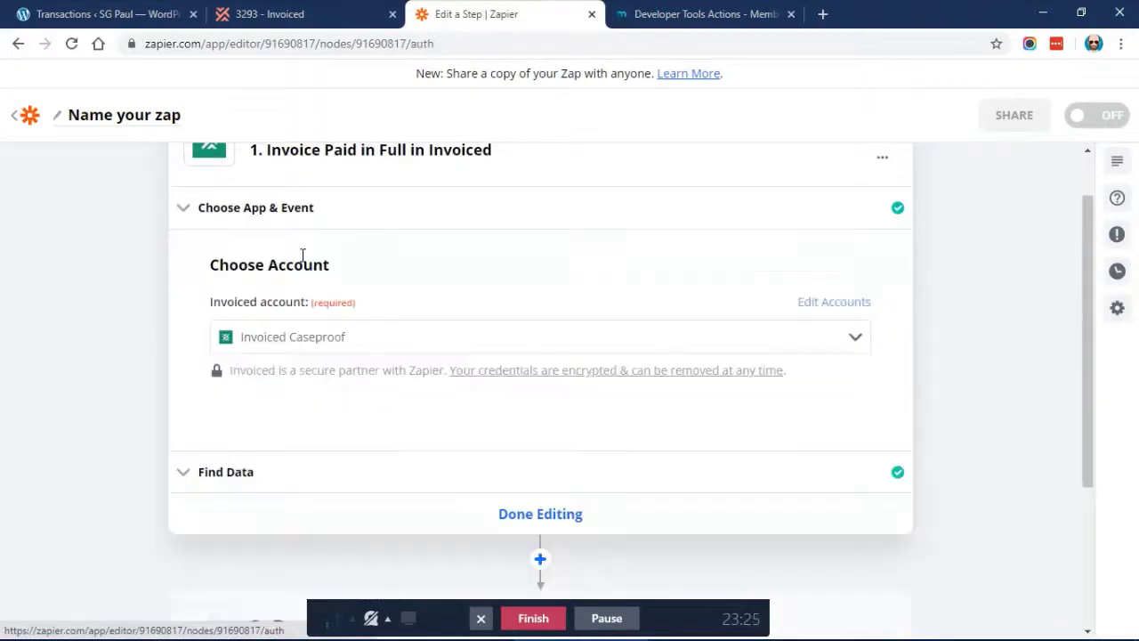
click(550, 525)
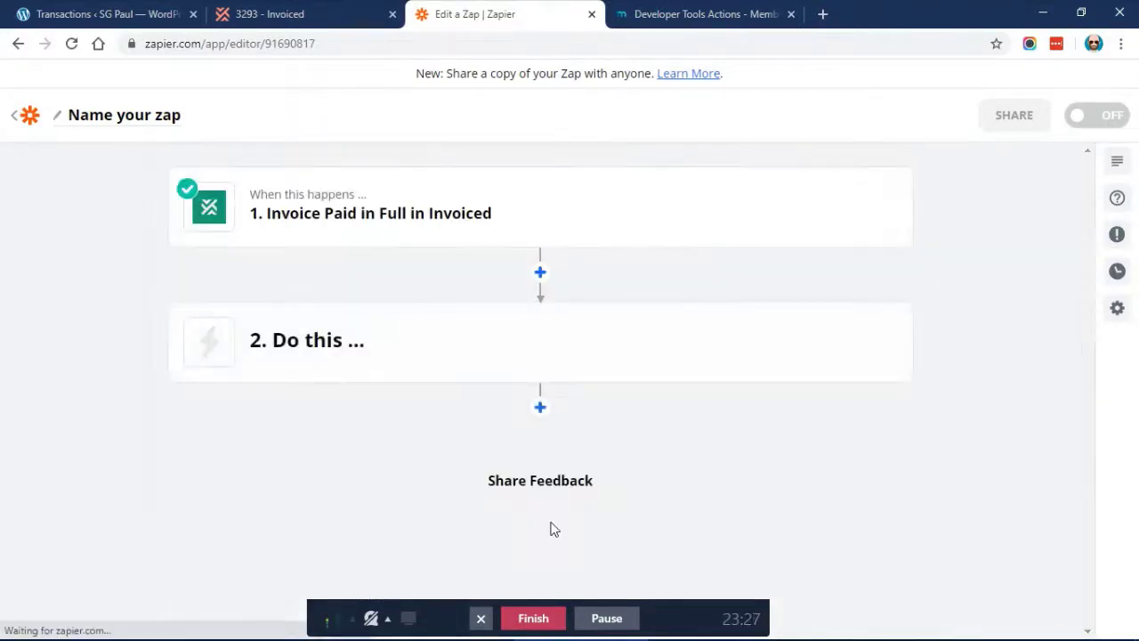
mouse_move(412, 333)
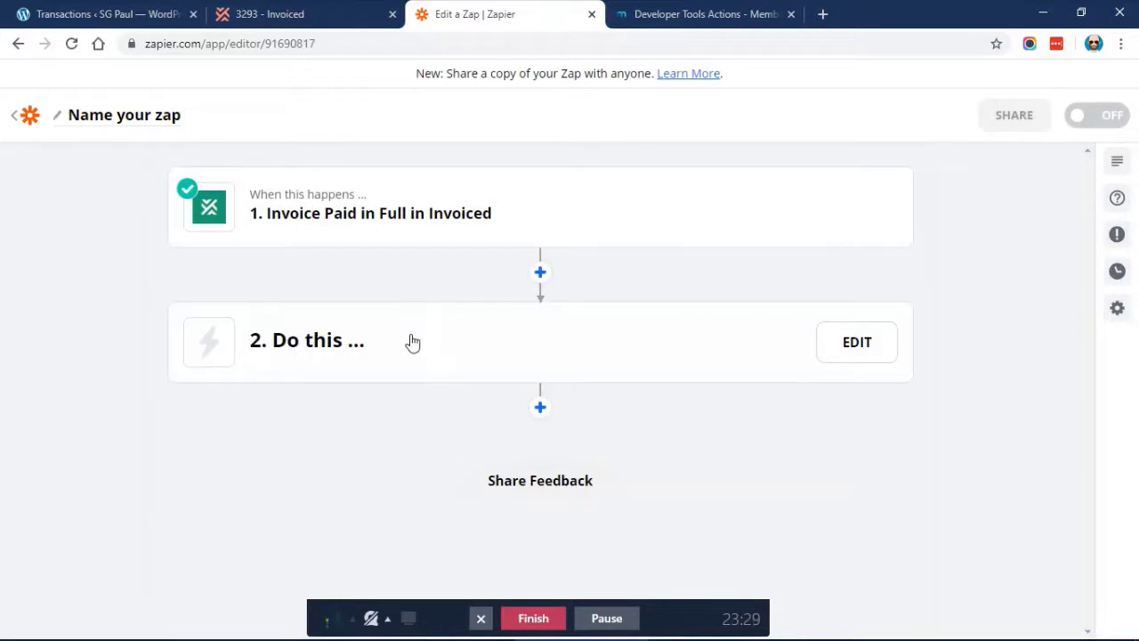
Delete the MemberPress action from step 2
click(383, 356)
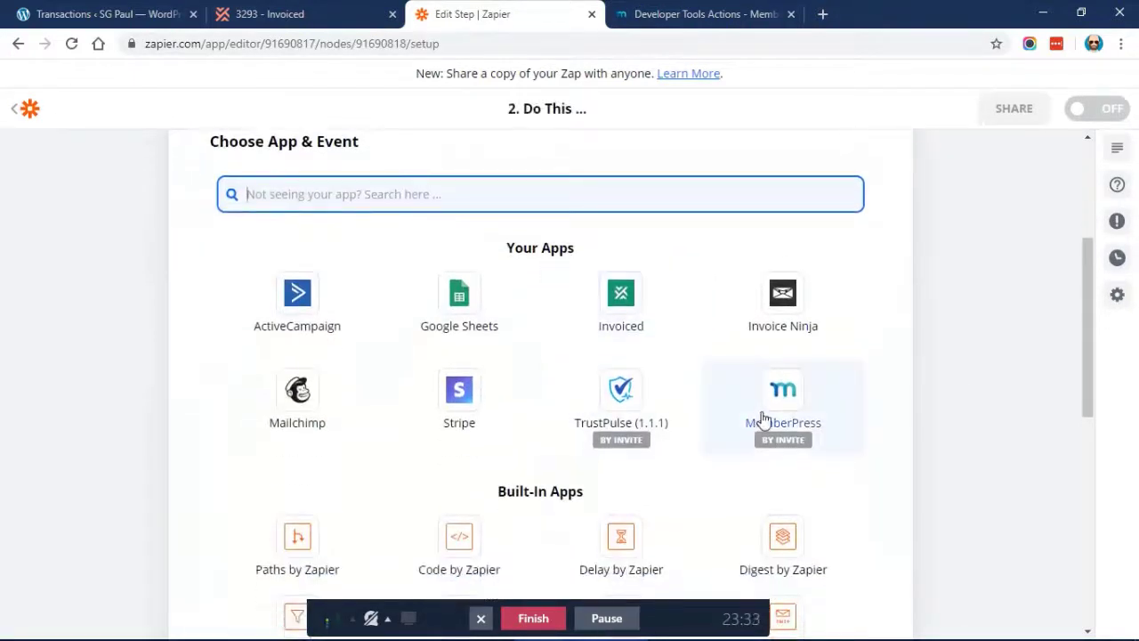
click(765, 392)
click(333, 311)
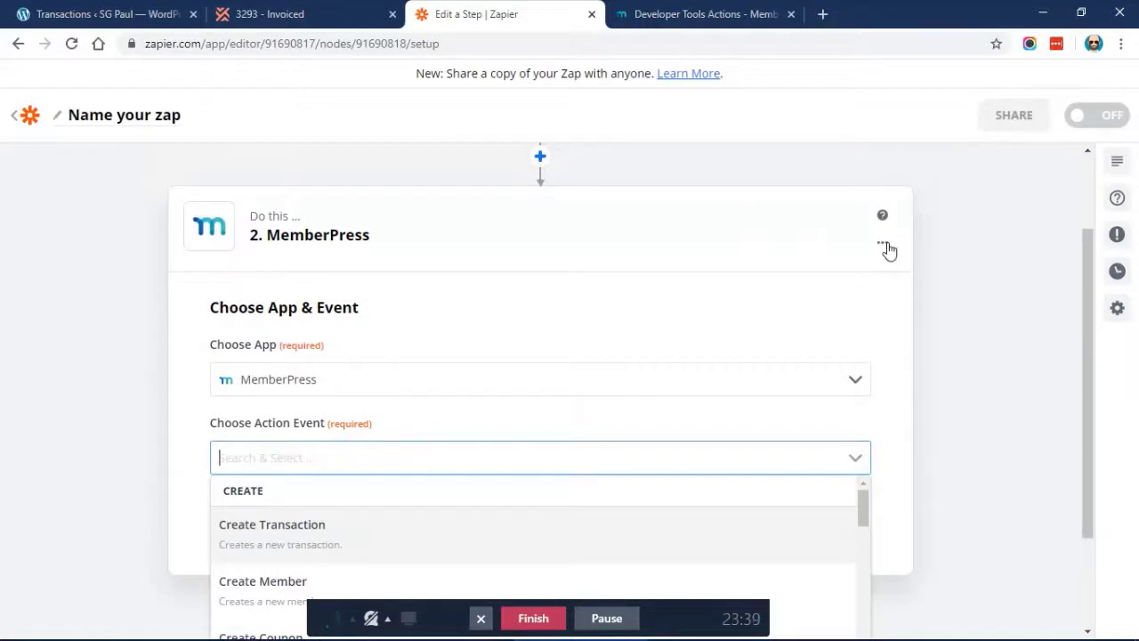
click(882, 244)
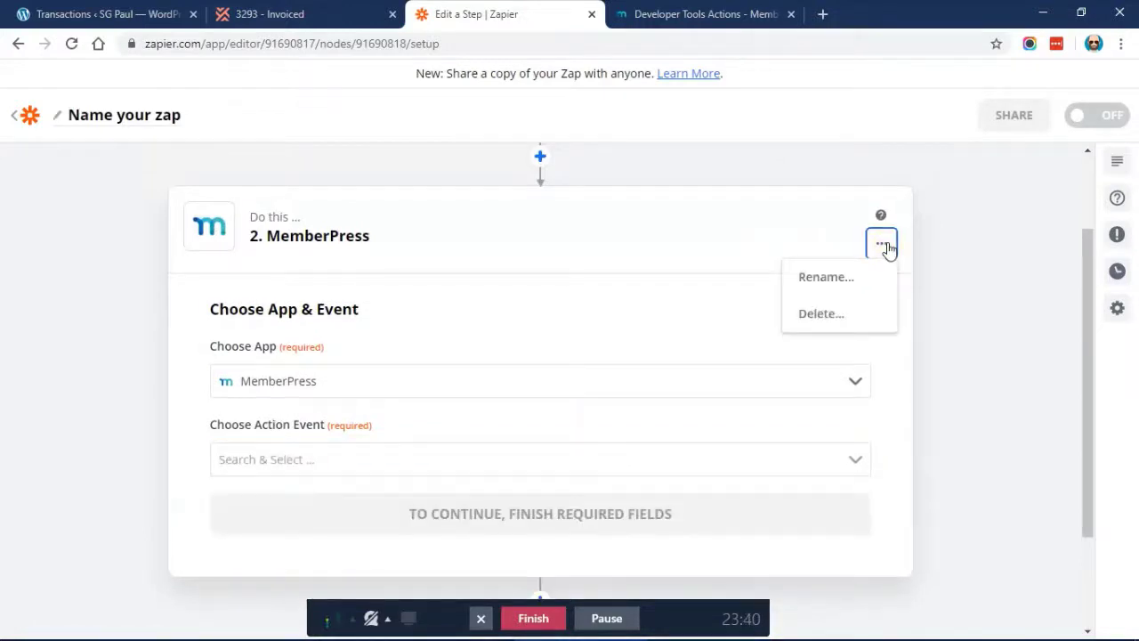
click(822, 316)
click(815, 316)
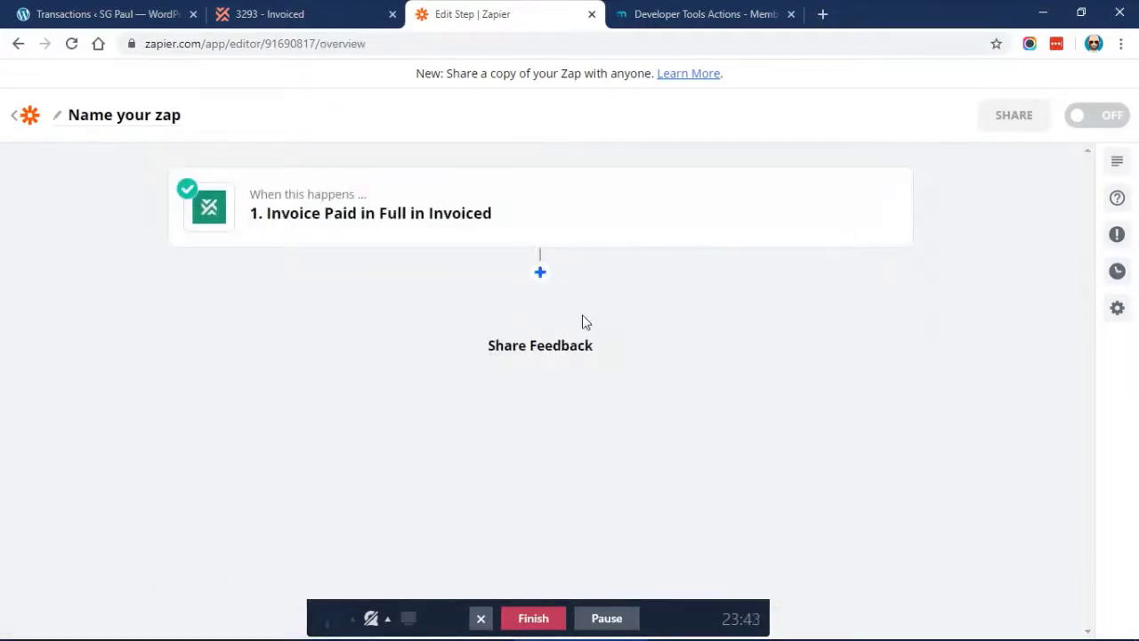
Add a Webhooks by Zapier action step using the POST event
click(538, 273)
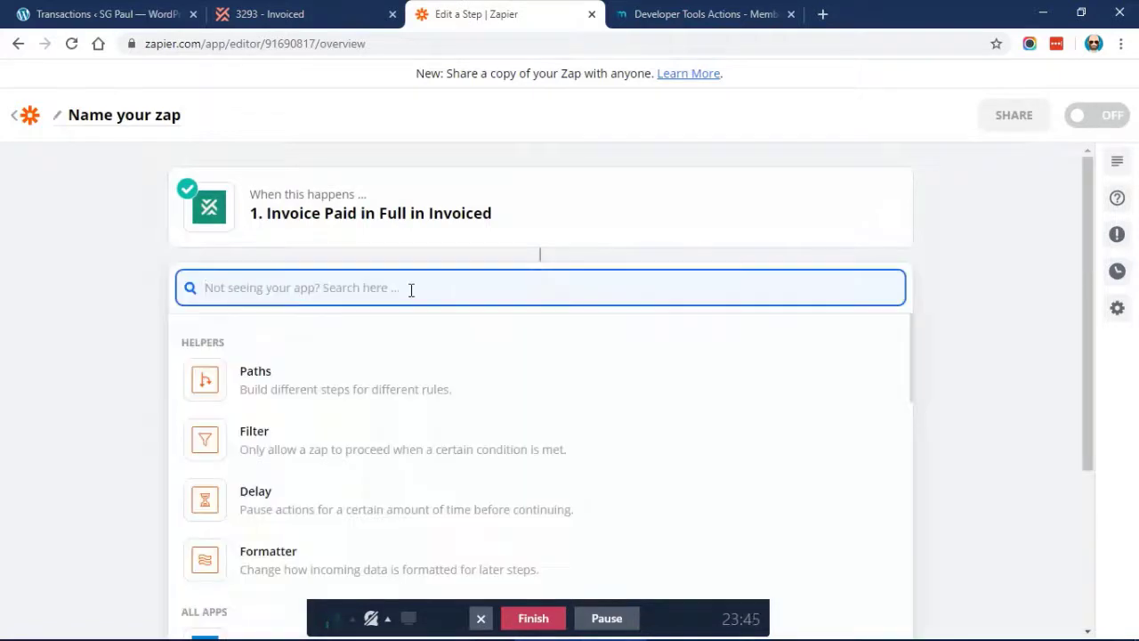
text(webhooks)
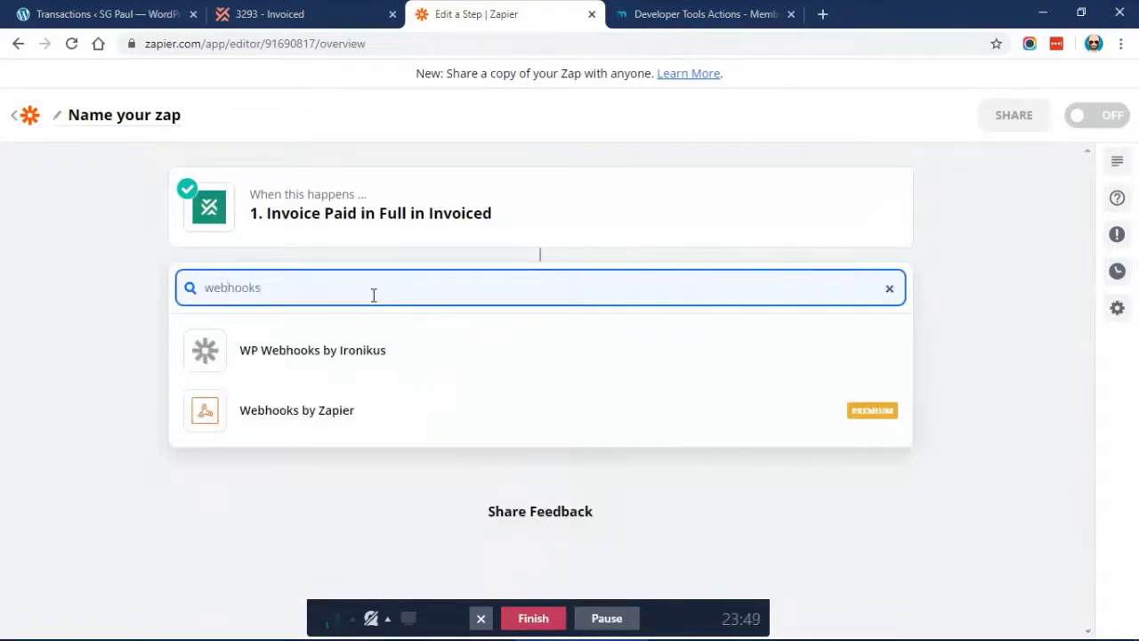
click(303, 407)
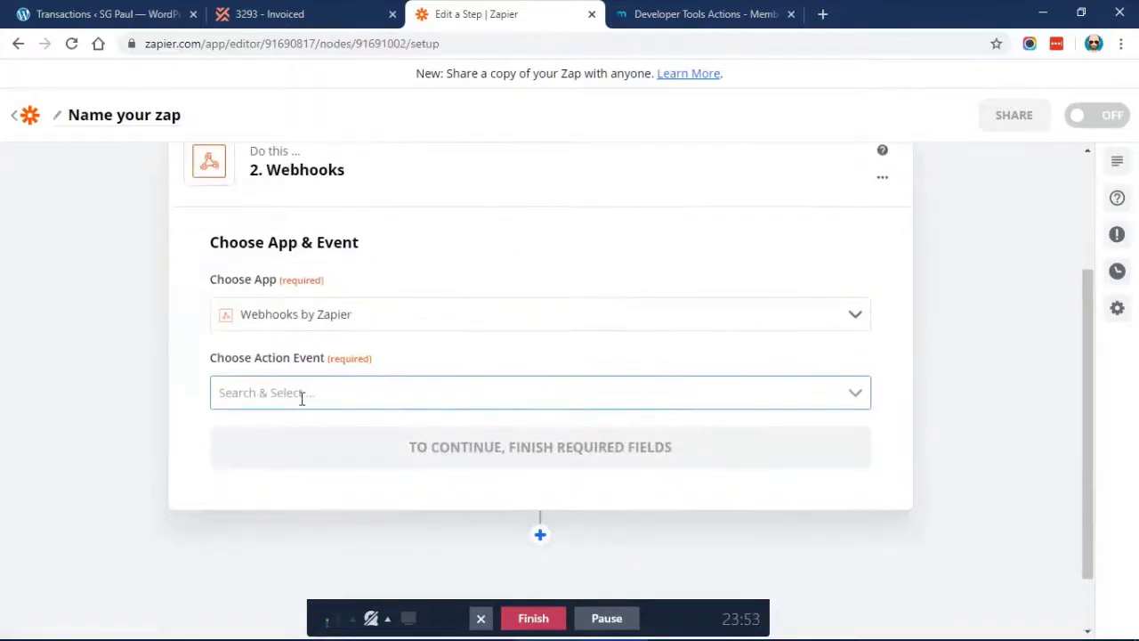
click(302, 399)
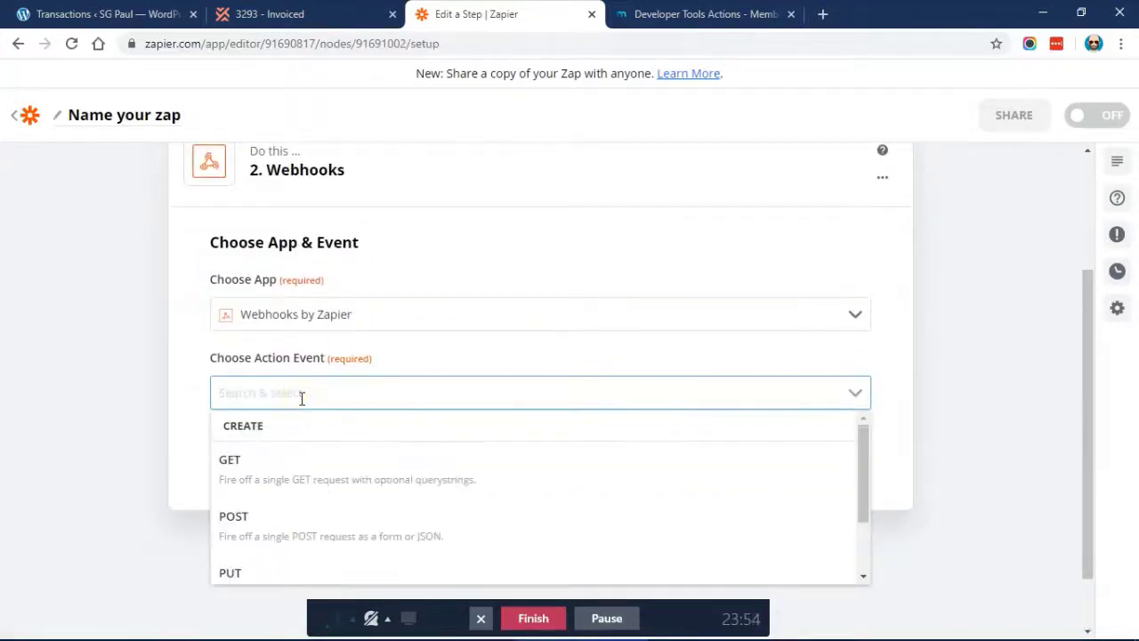
click(279, 524)
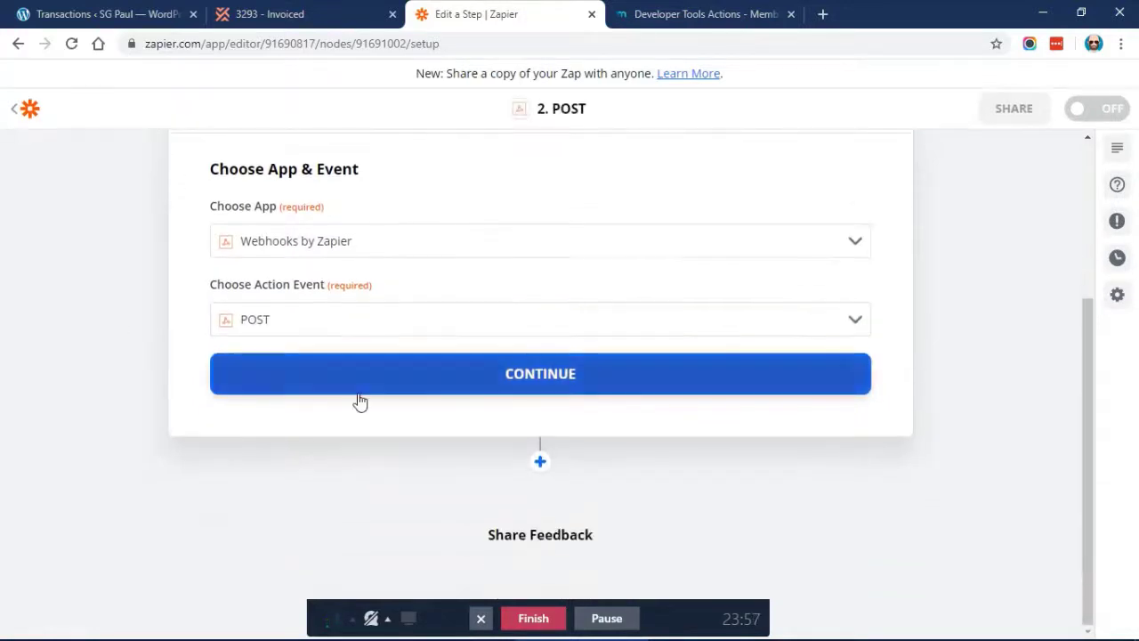
click(359, 394)
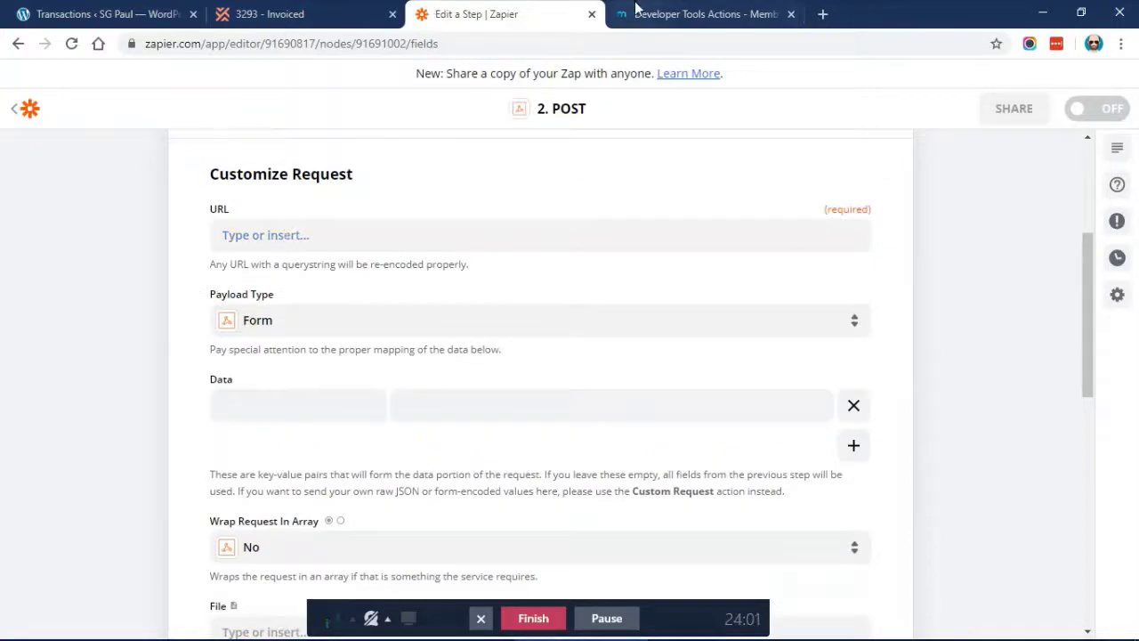
click(101, 11)
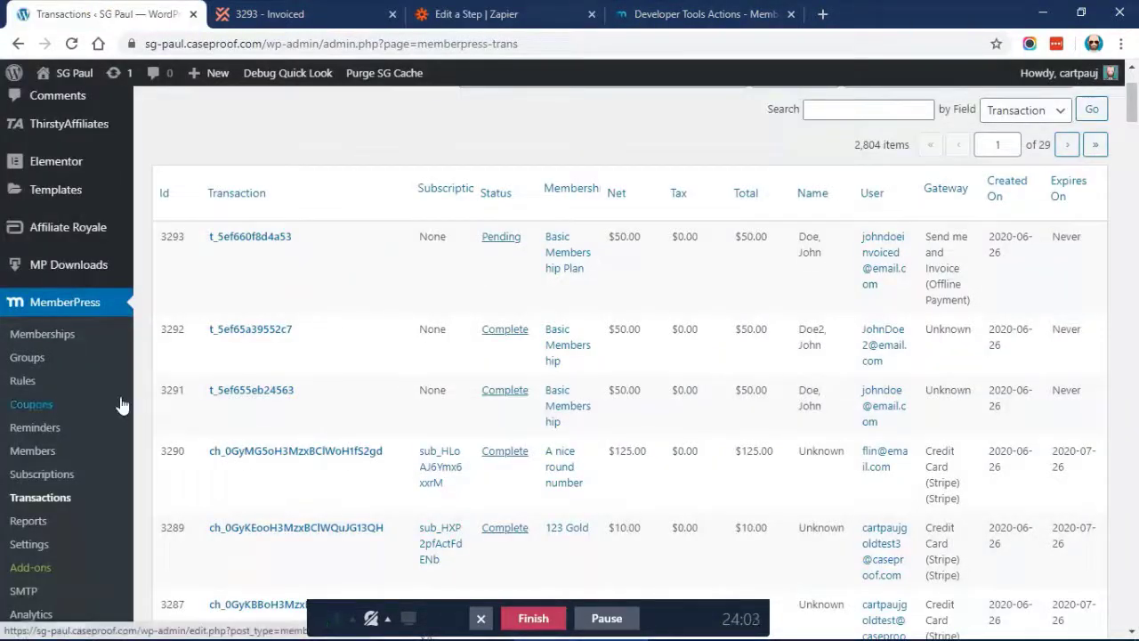
Copy the Update Transaction endpoint URL from MemberPress Developer's REST API route docs
scroll(114, 414, down, 2)
click(40, 497)
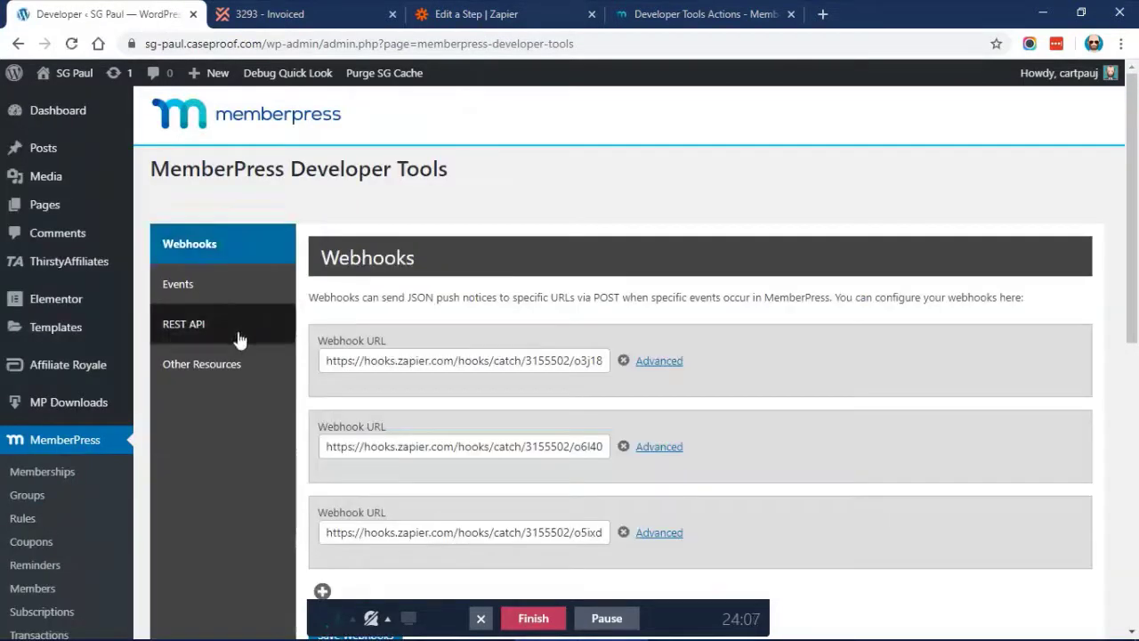
click(218, 339)
click(353, 486)
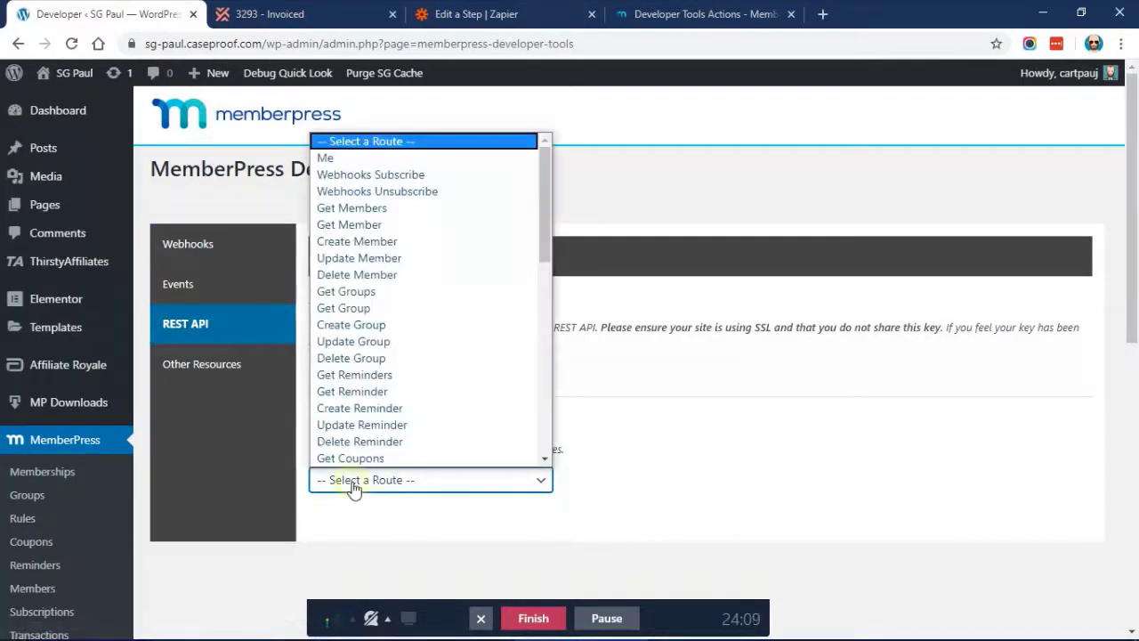
scroll(398, 300, down, 1)
scroll(398, 300, down, 5)
scroll(397, 296, up, 2)
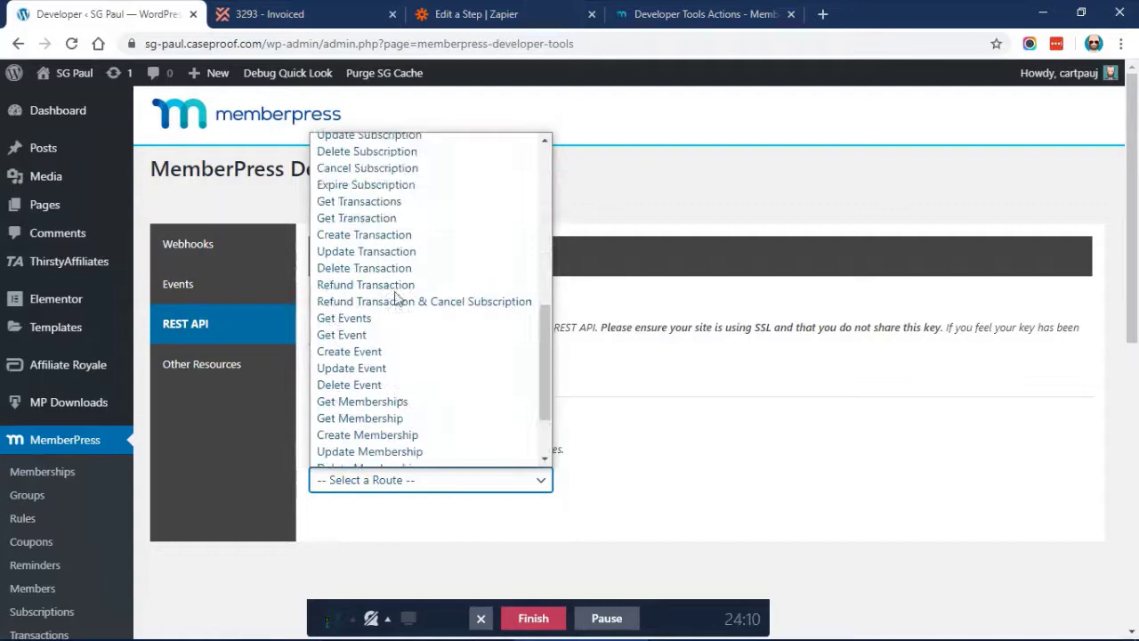
click(339, 266)
scroll(666, 348, down, 3)
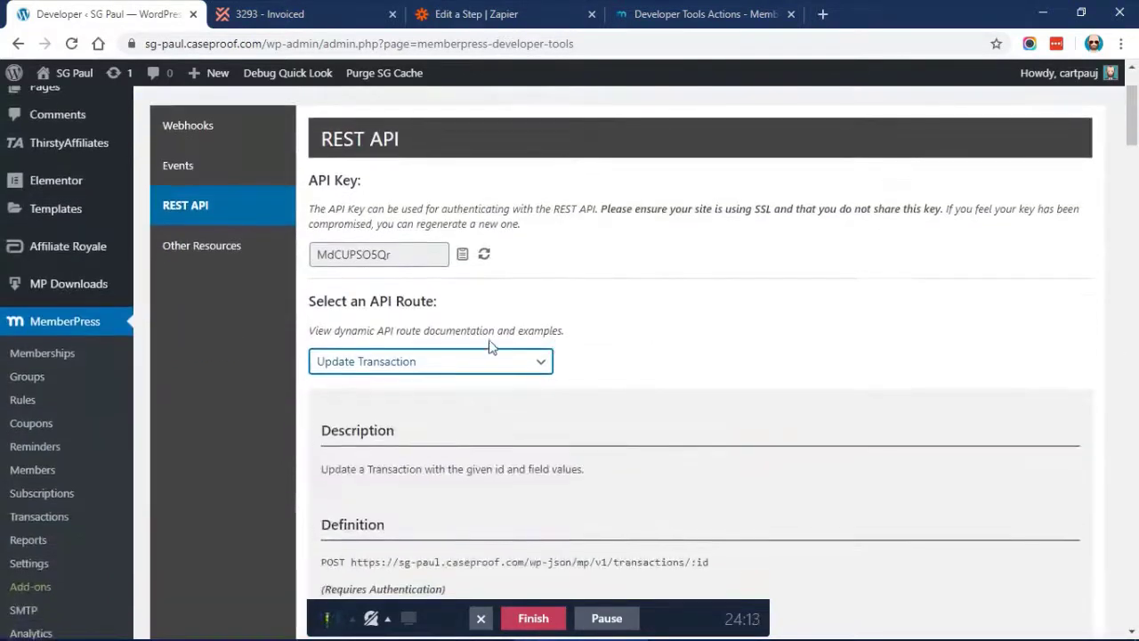
scroll(481, 349, down, 1)
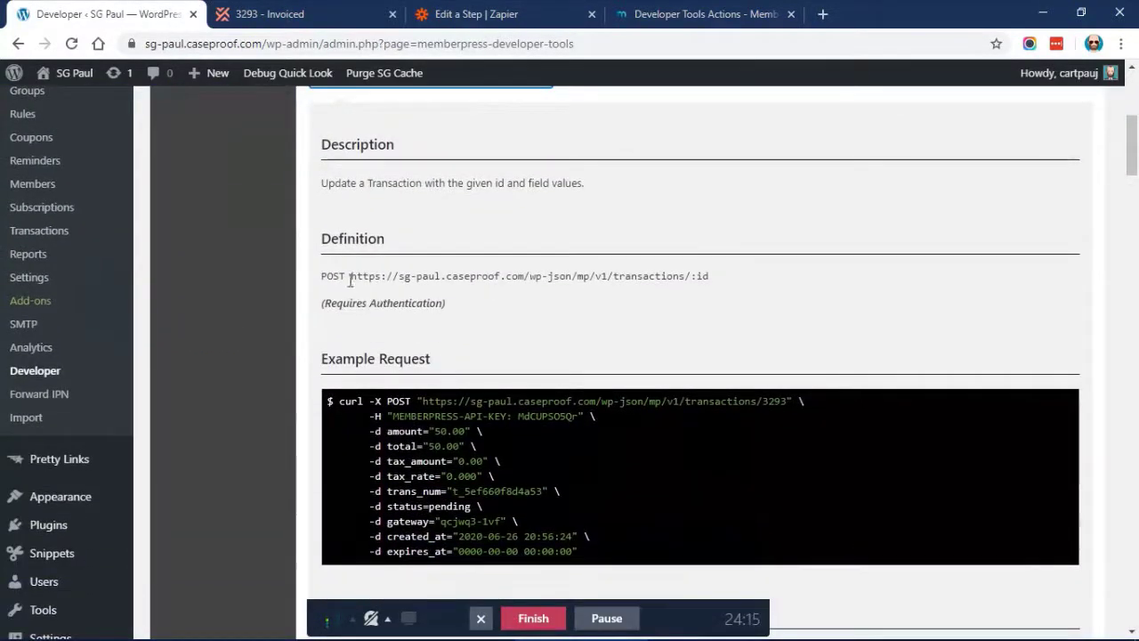
drag(350, 277, 692, 276)
key(ctrl+c)
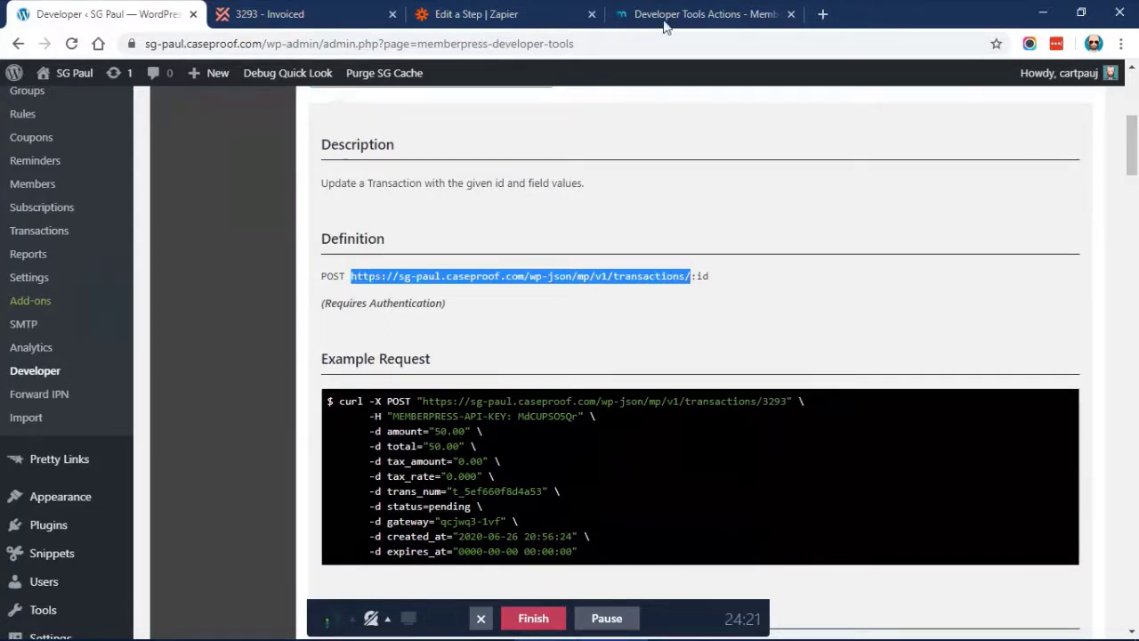
click(511, 18)
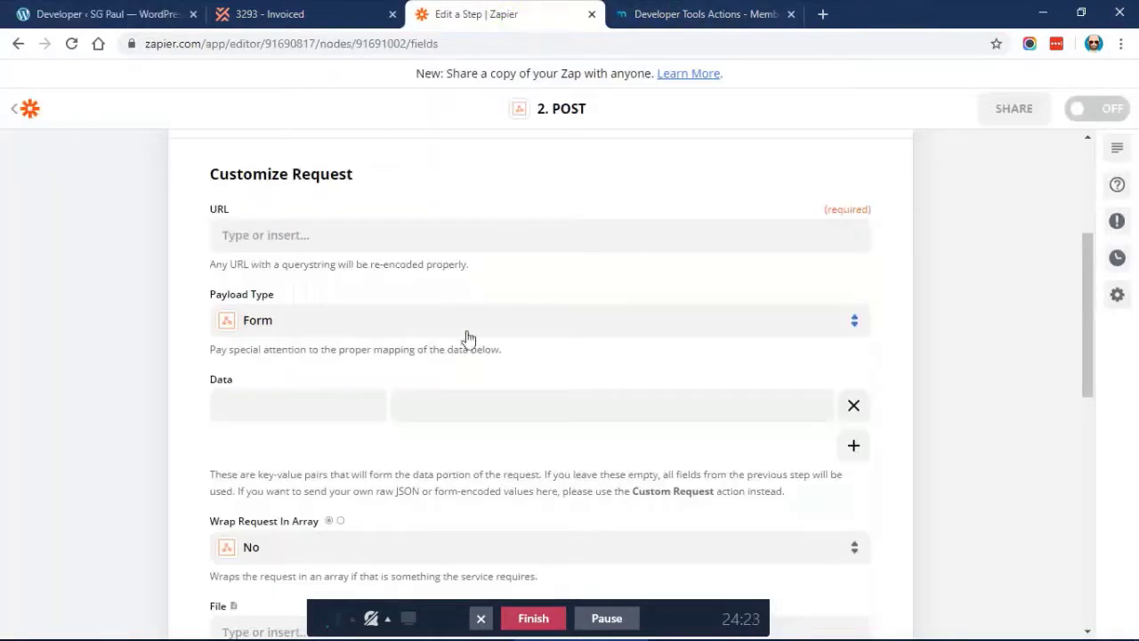
Paste the transactions endpoint into the POST URL and append the trigger's Invoice Number
click(335, 234)
key(ctrl+v)
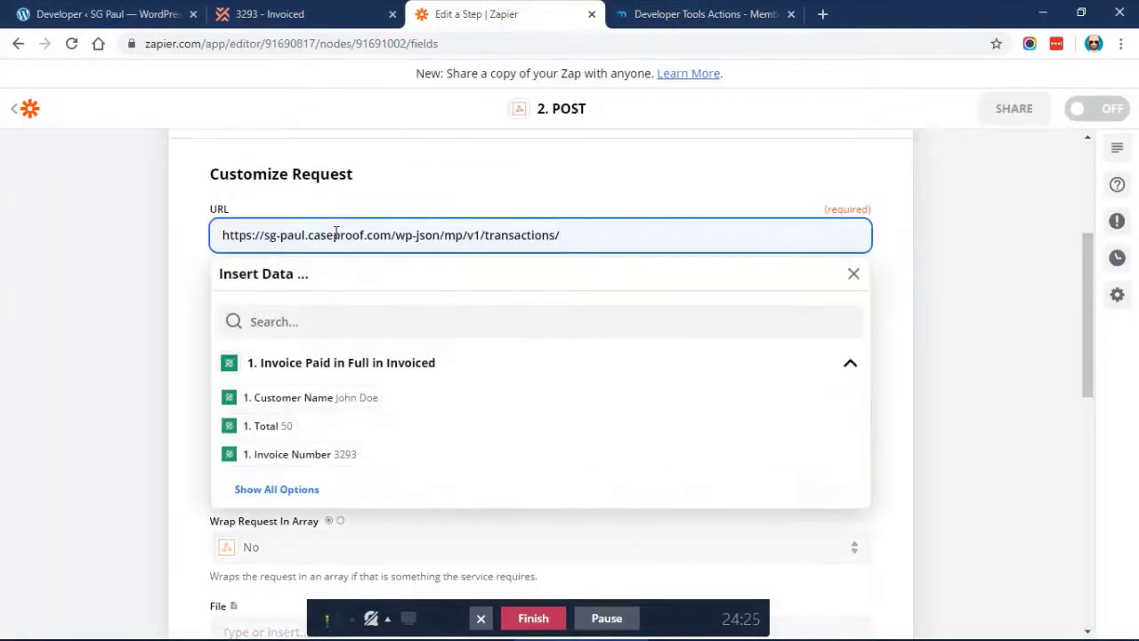
click(276, 489)
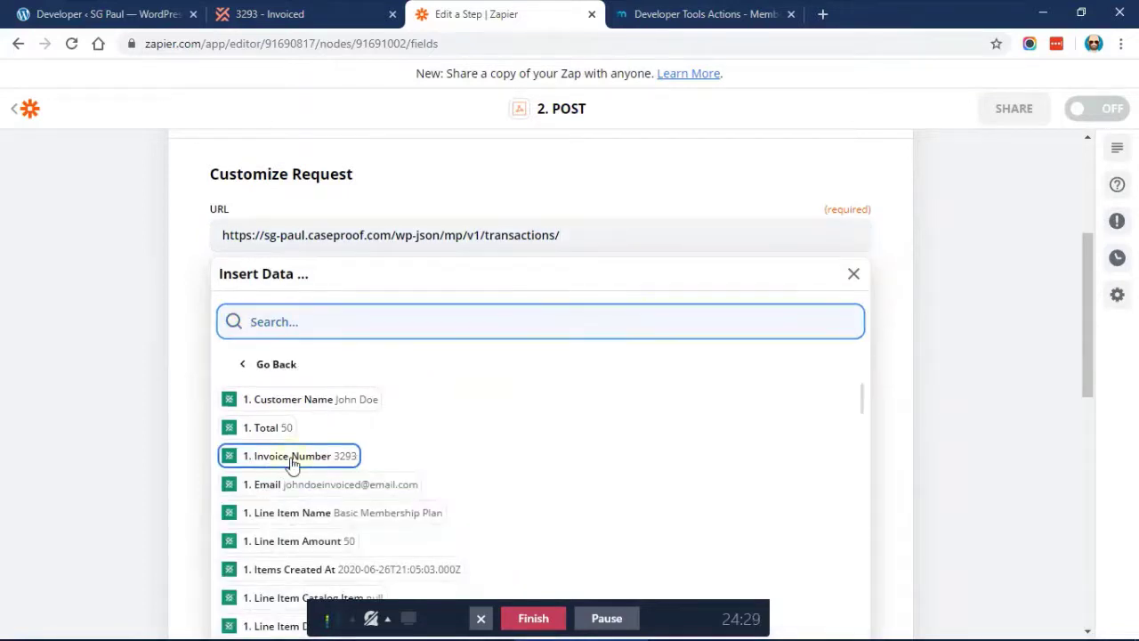
click(294, 457)
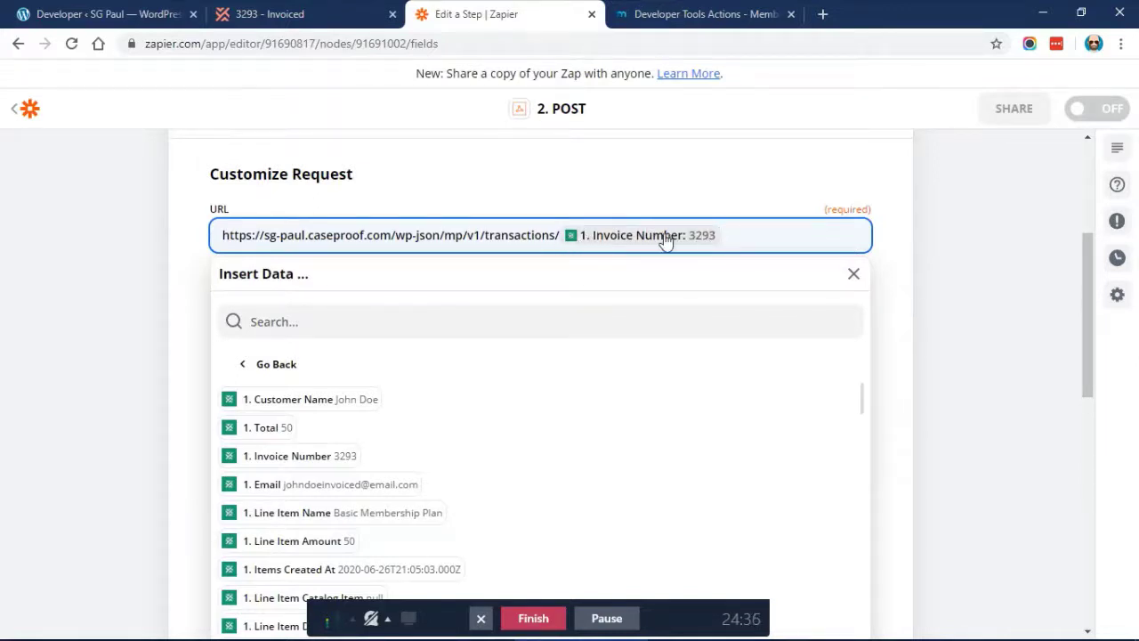
click(208, 286)
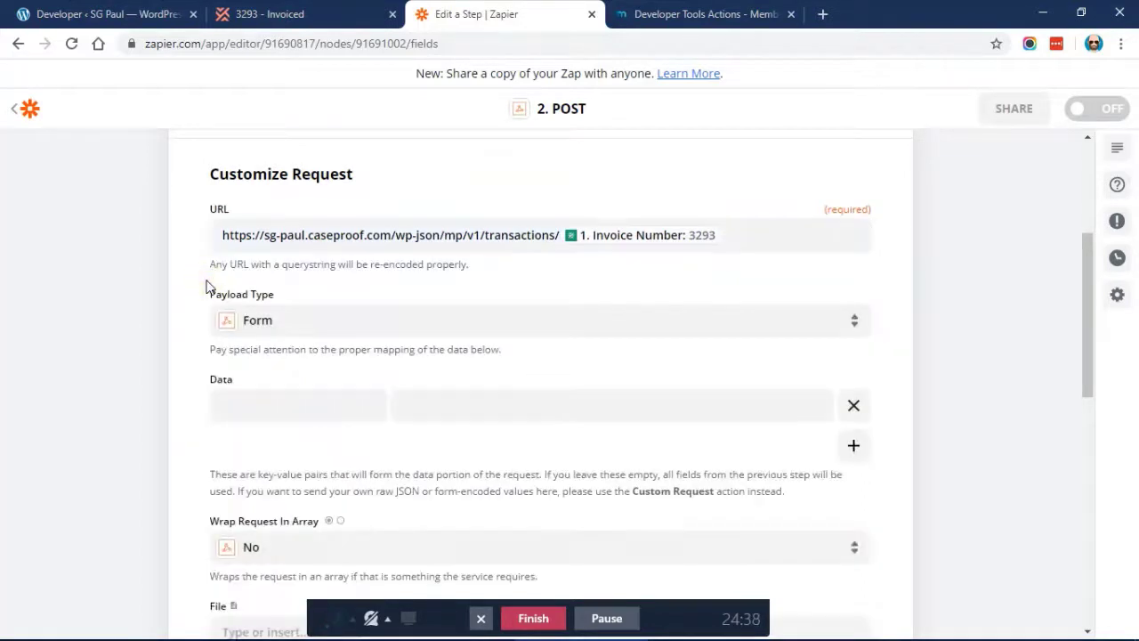
scroll(356, 281, down, 1)
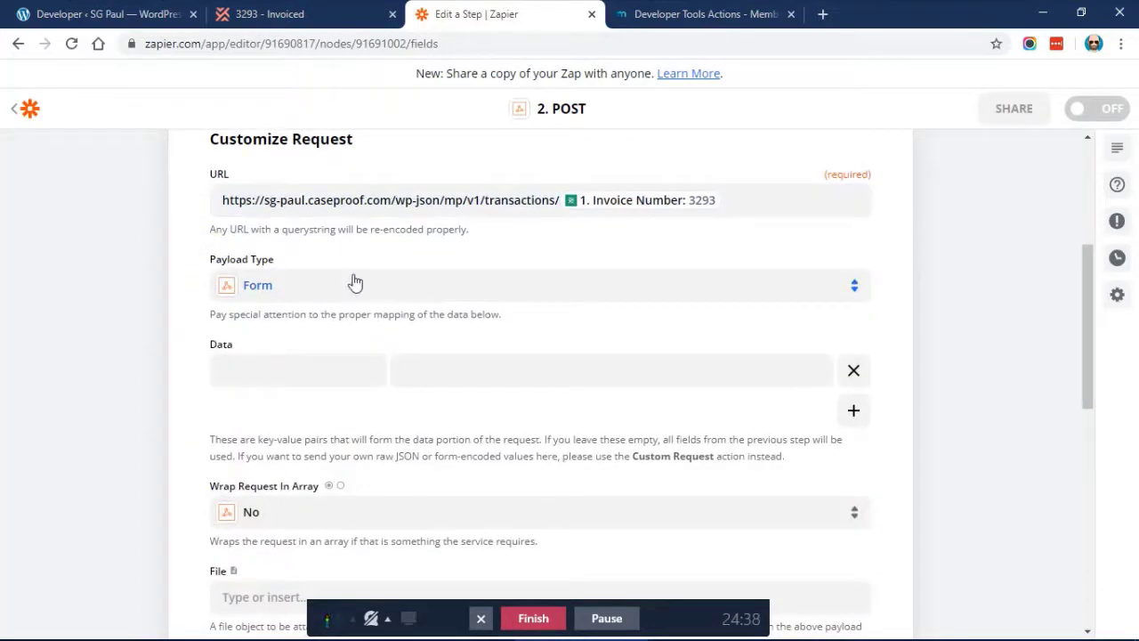
Set the payload type to Json and add a Data entry status = complete
click(293, 290)
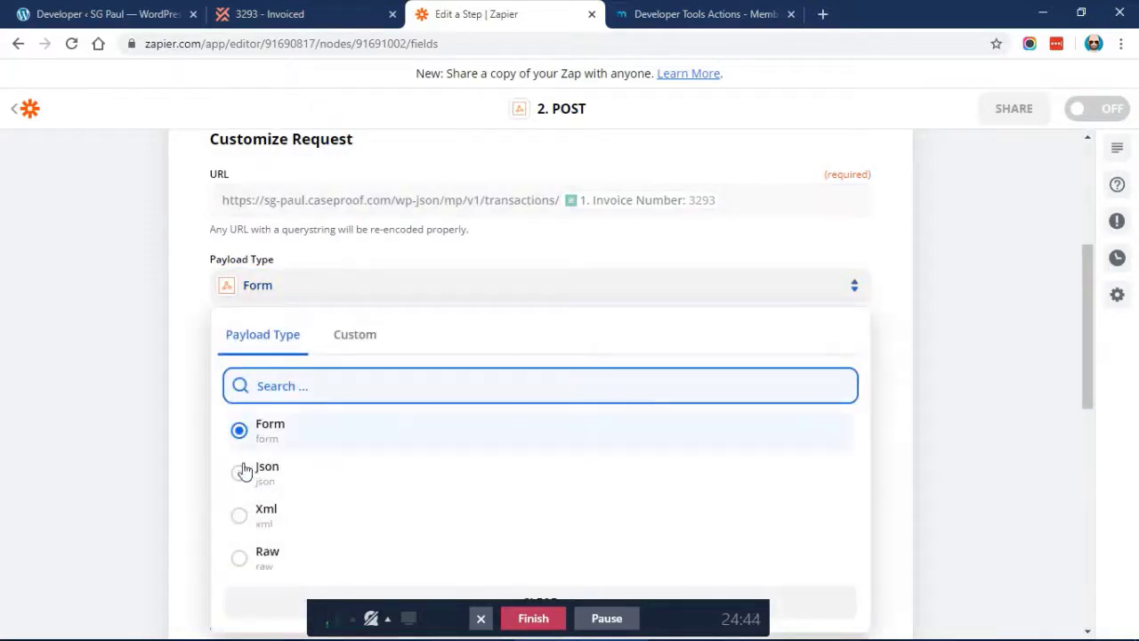
click(240, 473)
scroll(257, 262, down, 2)
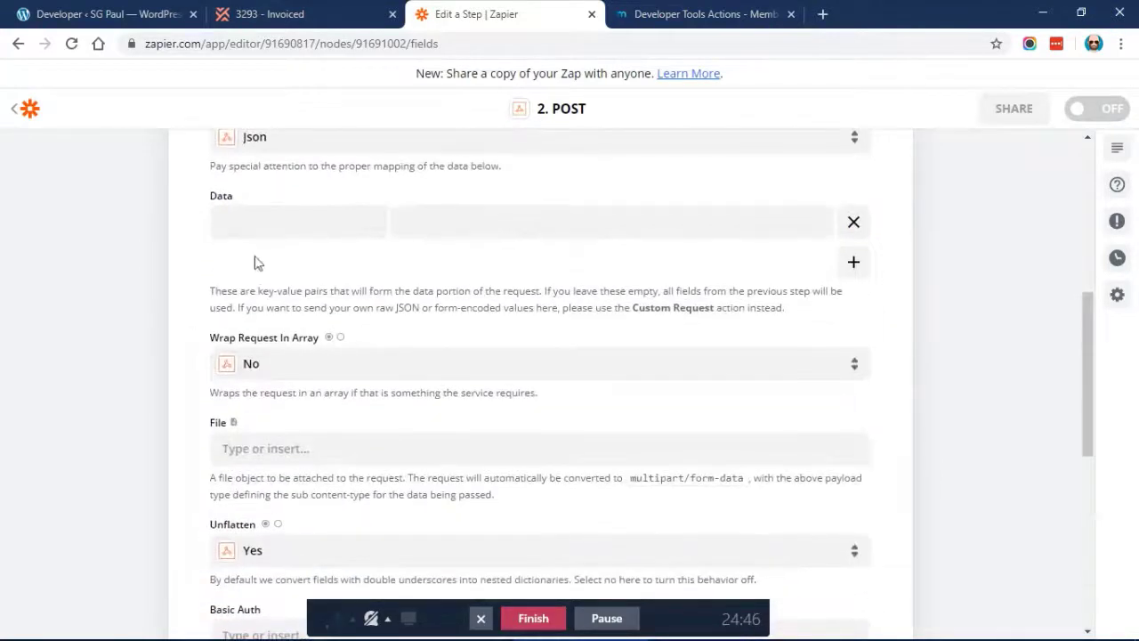
click(266, 231)
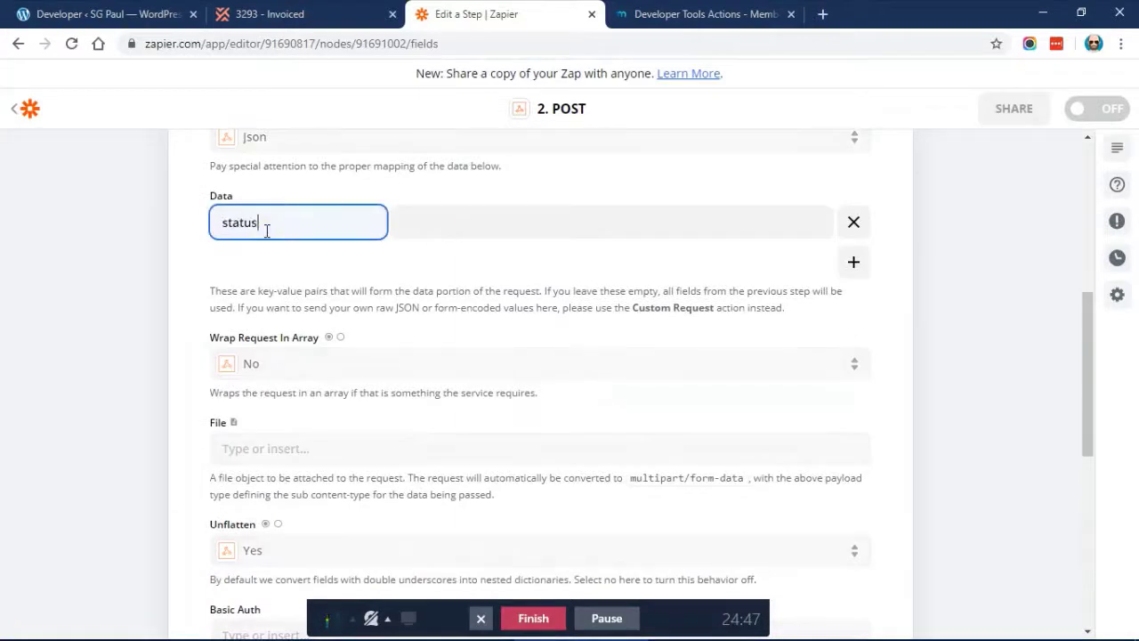
key(Tab)
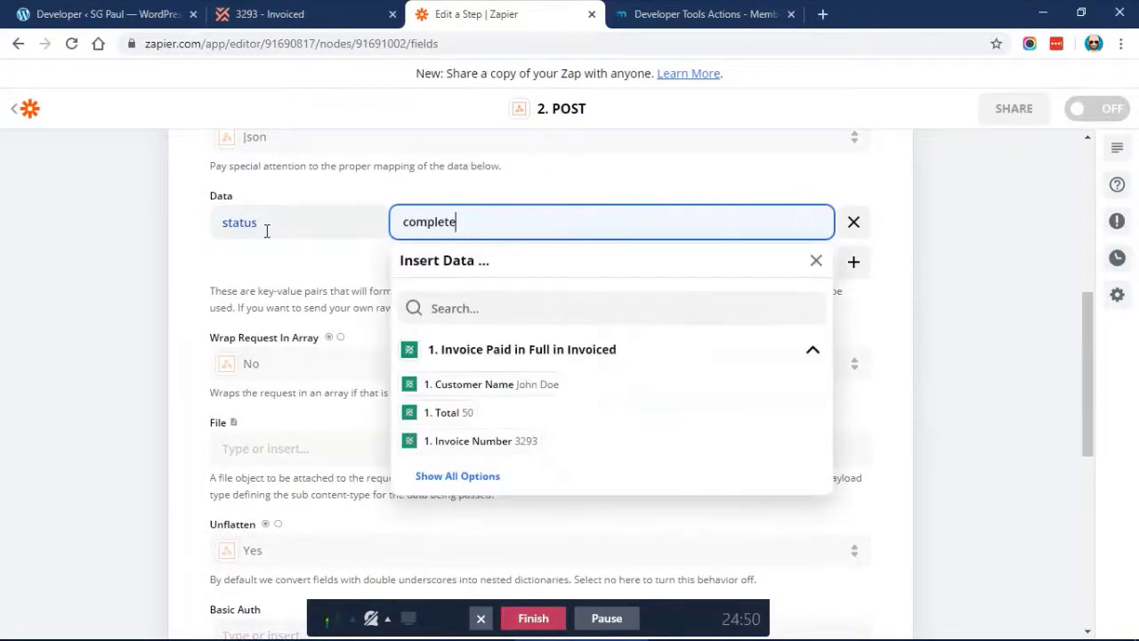
click(197, 222)
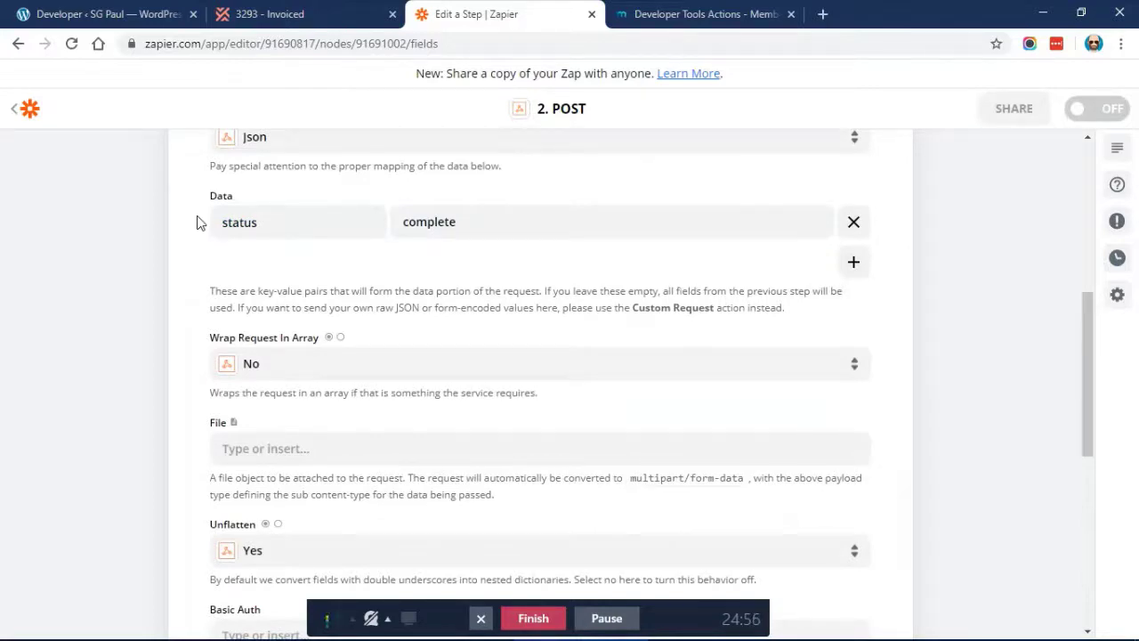
Leave Wrap Request in Array at No and switch Unflatten to No
scroll(197, 223, down, 3)
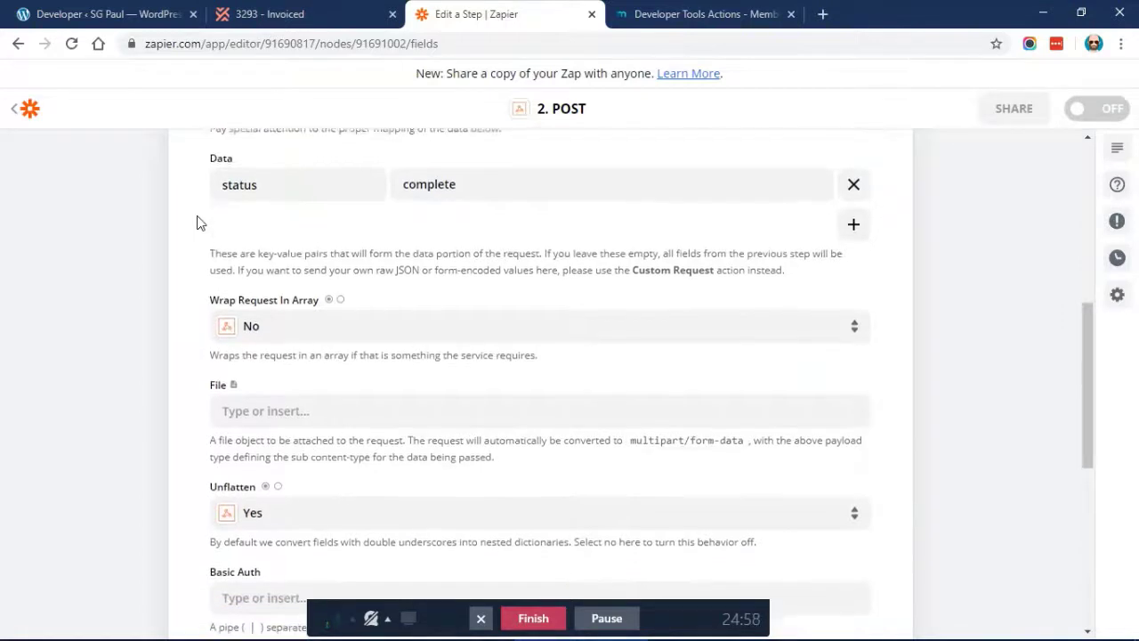
click(272, 230)
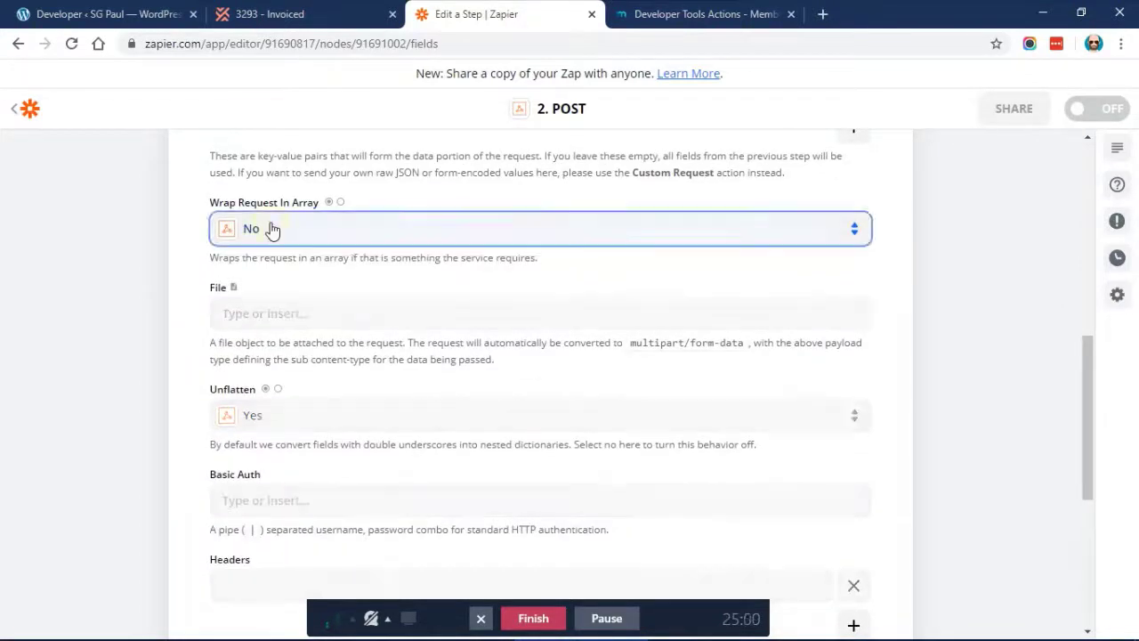
click(186, 201)
scroll(187, 201, down, 2)
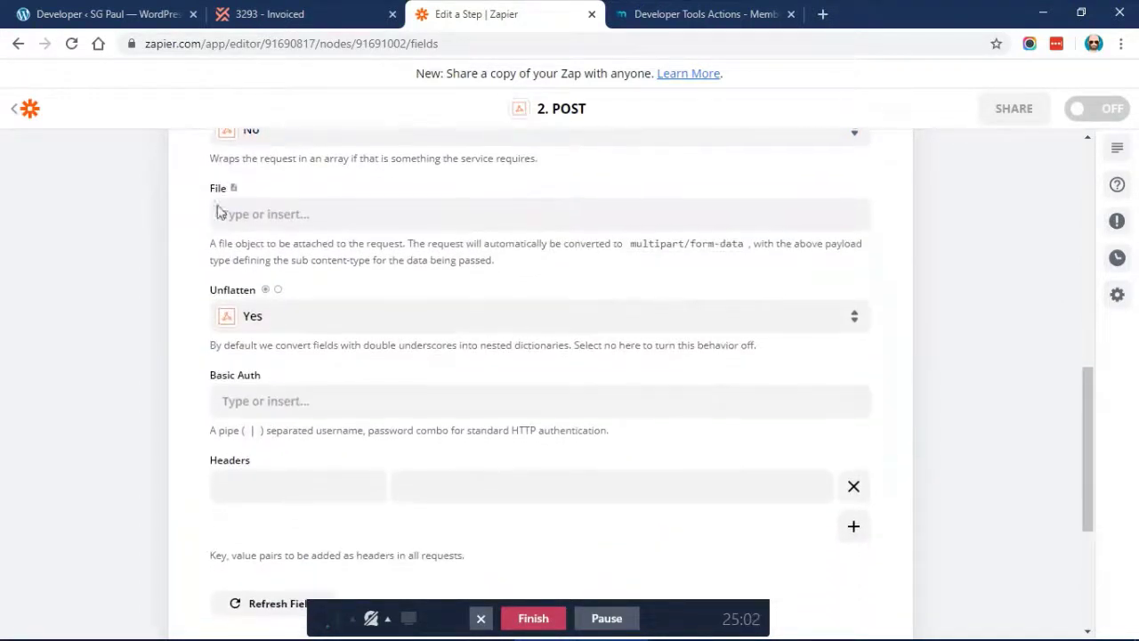
click(321, 327)
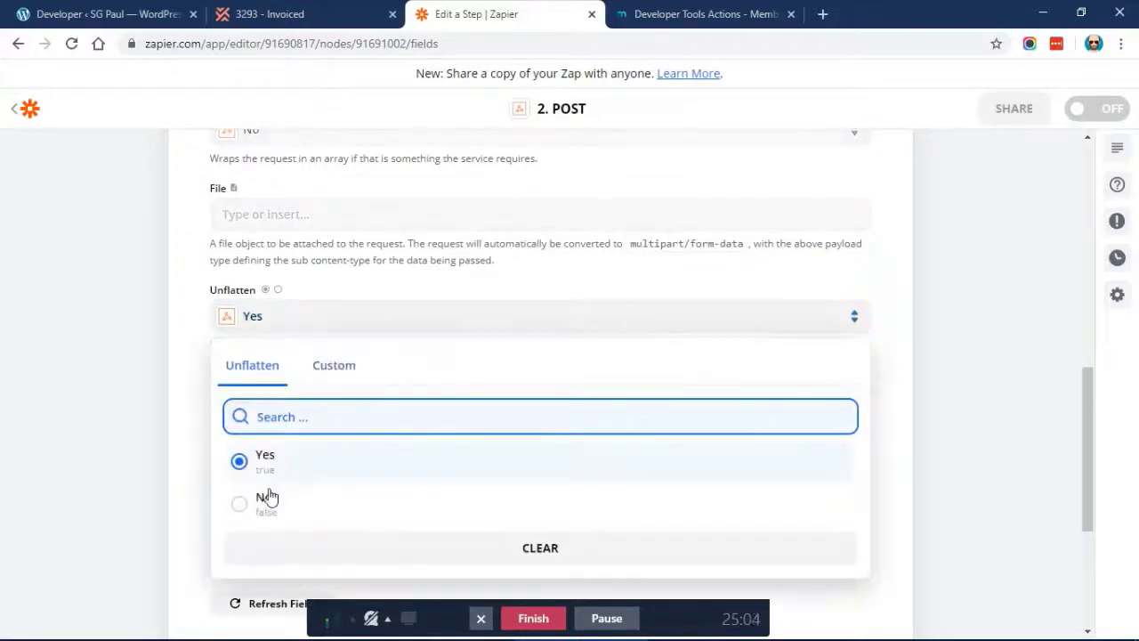
click(264, 503)
scroll(176, 339, up, 5)
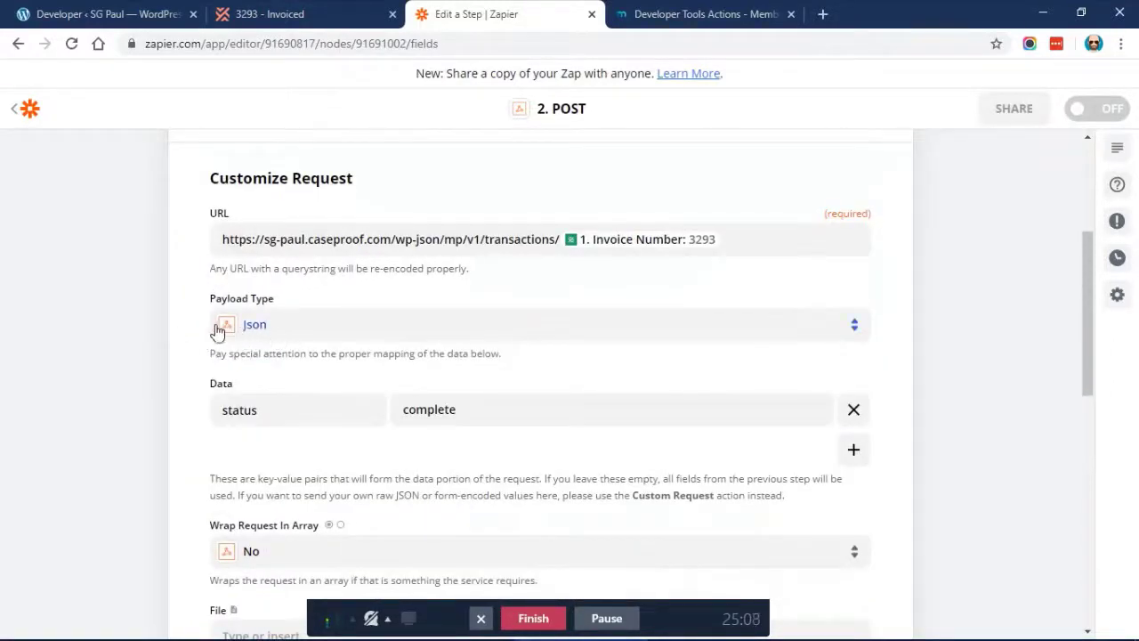
scroll(162, 313, down, 1)
scroll(162, 311, down, 5)
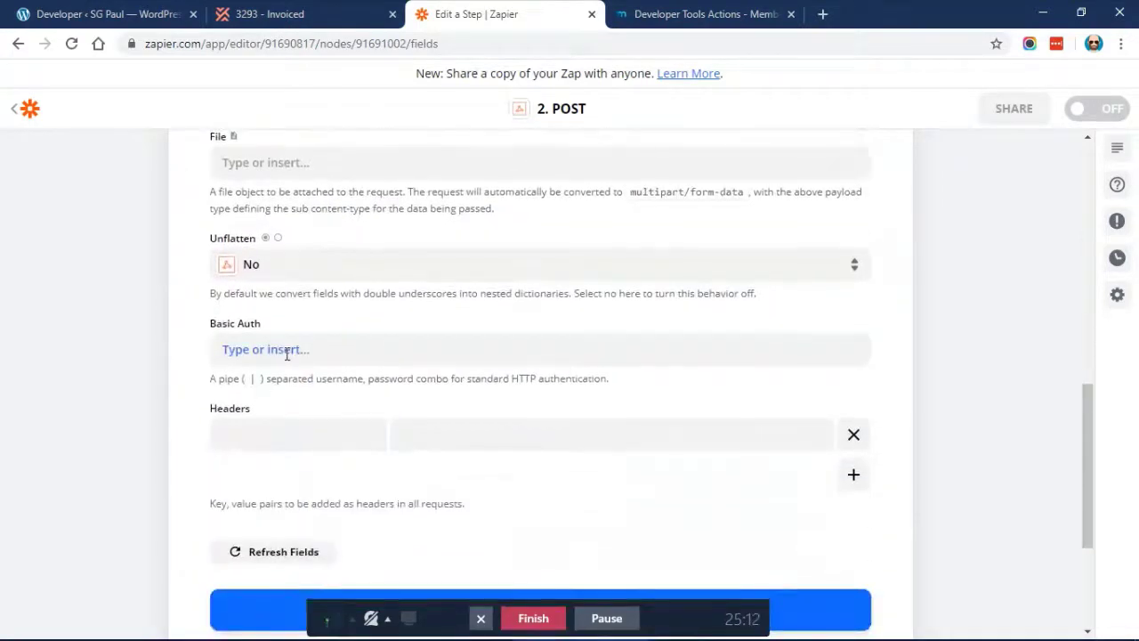
scroll(285, 350, down, 1)
Enter MEMBERPRESS-API-KEY as the POST request's header key
click(298, 388)
text(Memb)
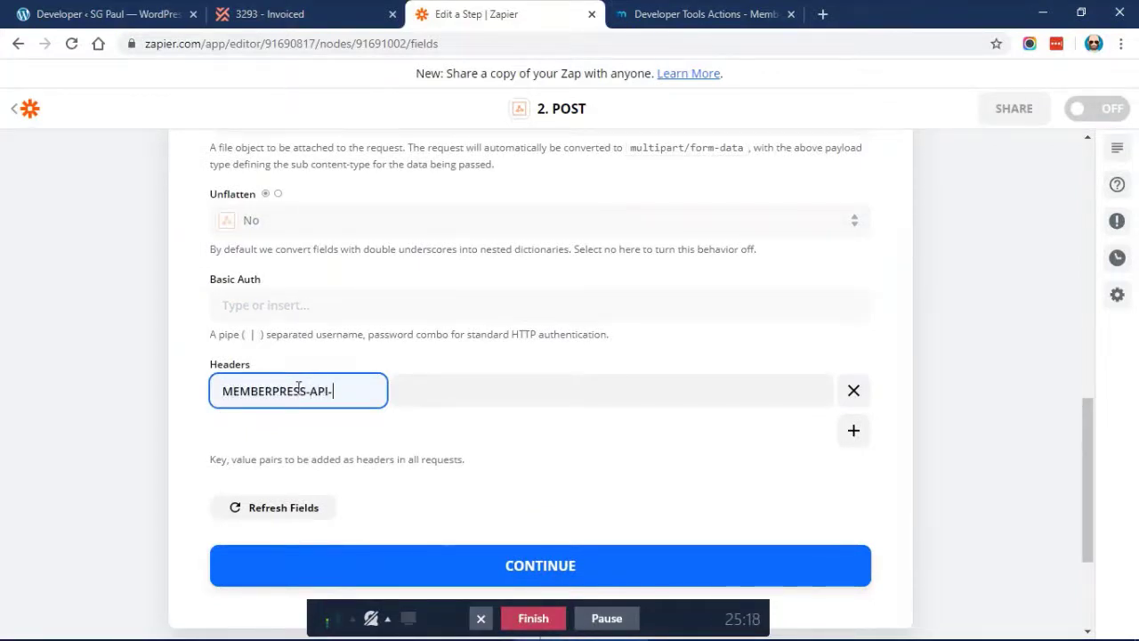
key(Tab)
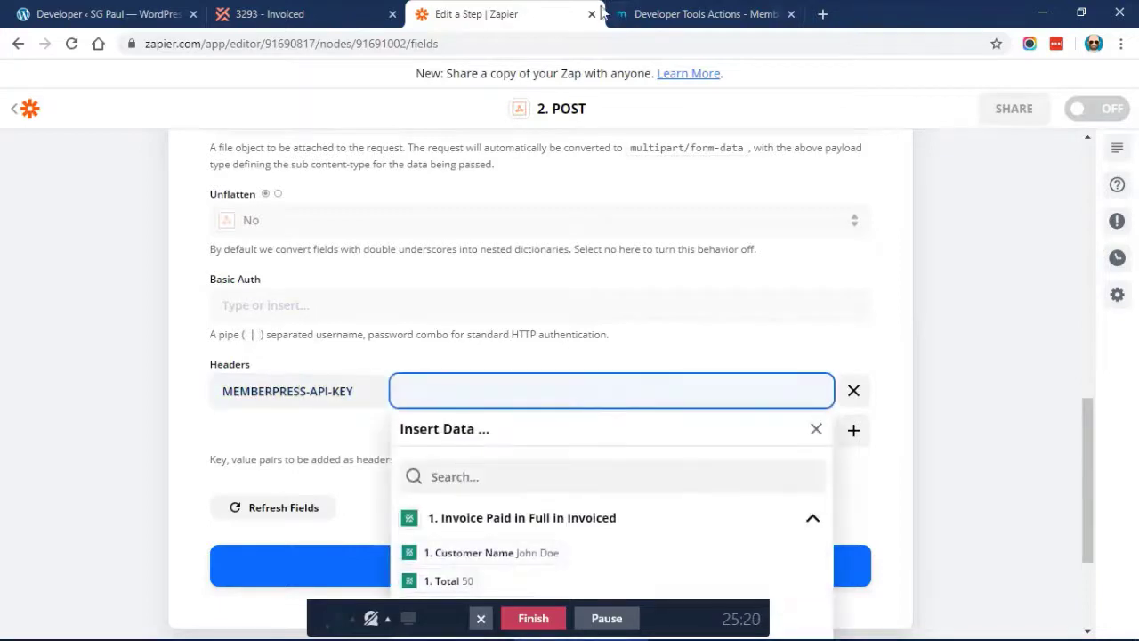
Copy the site's REST API key from MemberPress Developer Tools and paste it as the header value
click(116, 14)
scroll(400, 253, up, 5)
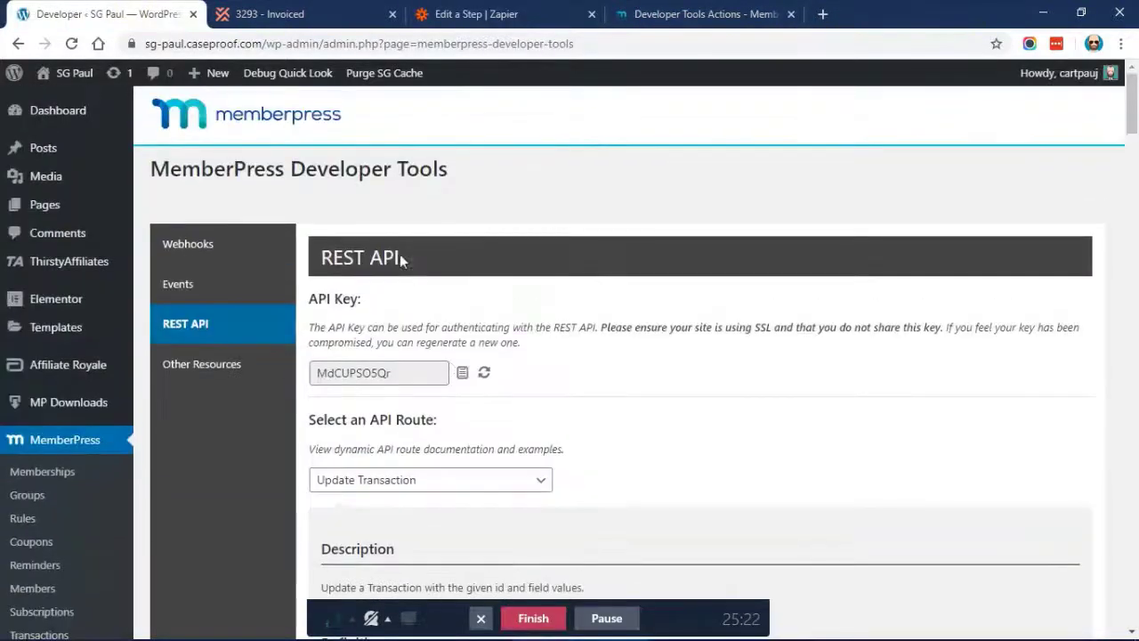
click(463, 373)
click(734, 10)
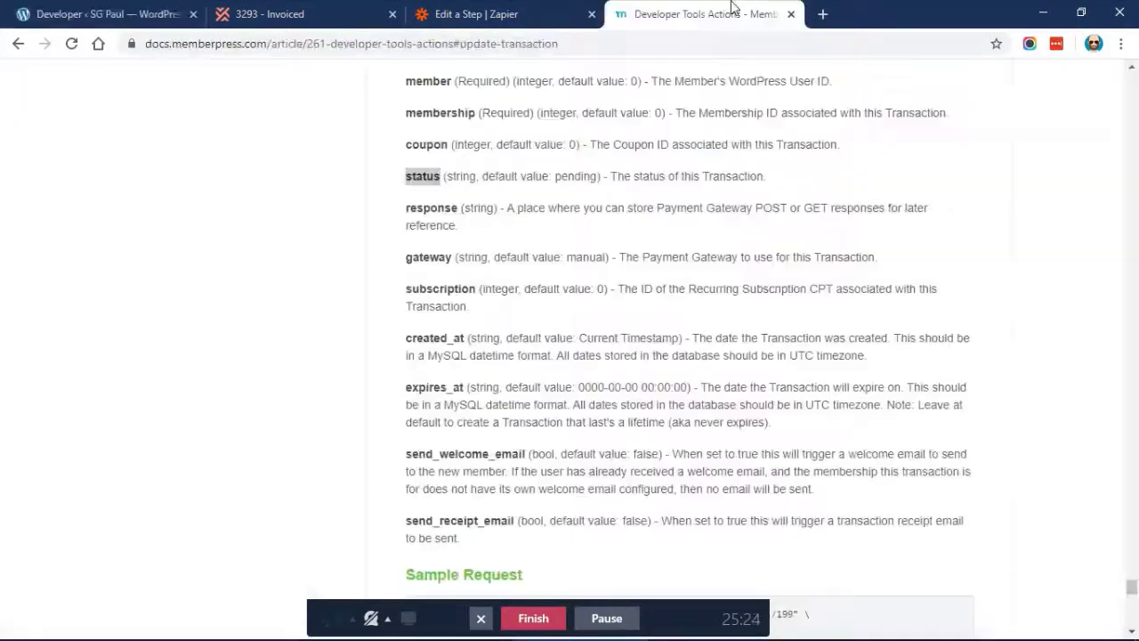
click(546, 9)
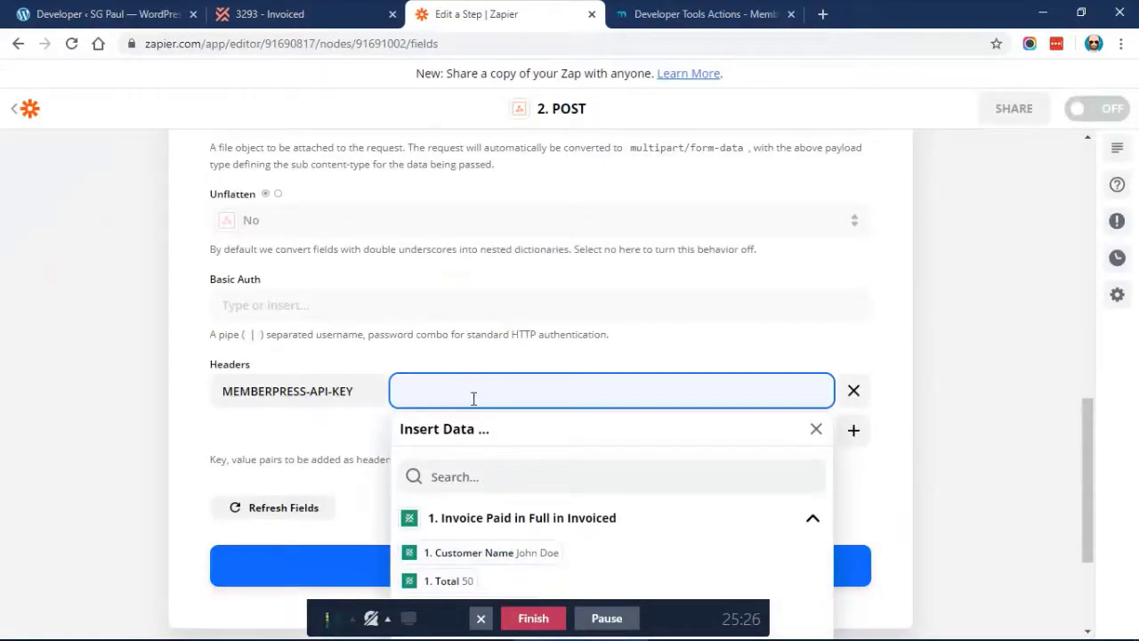
key(ctrl+v)
click(55, 10)
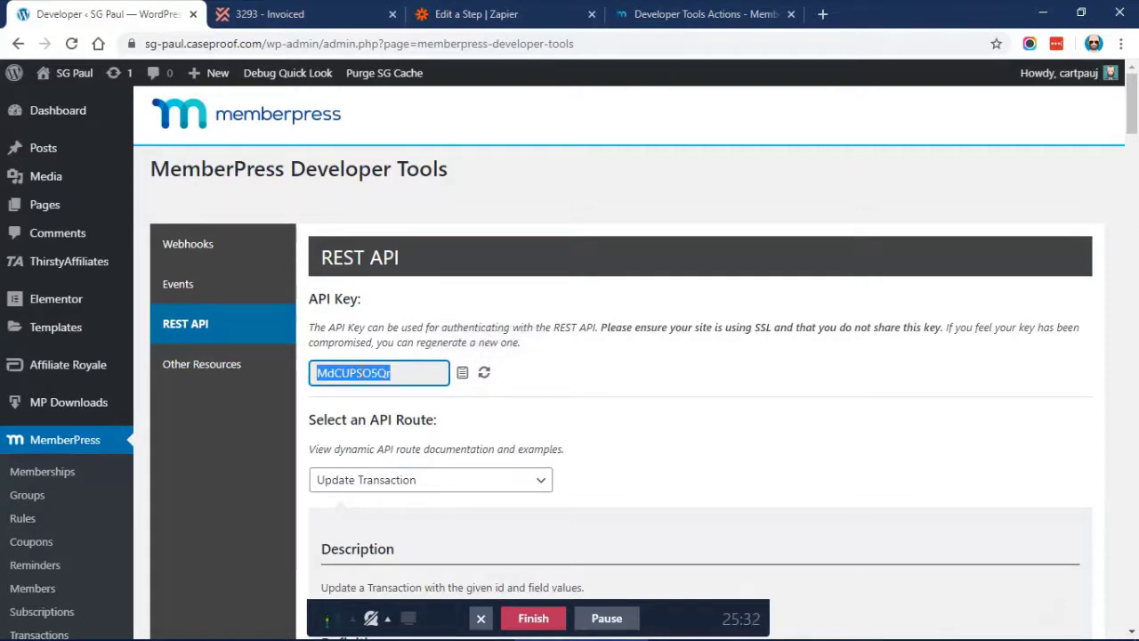
click(376, 334)
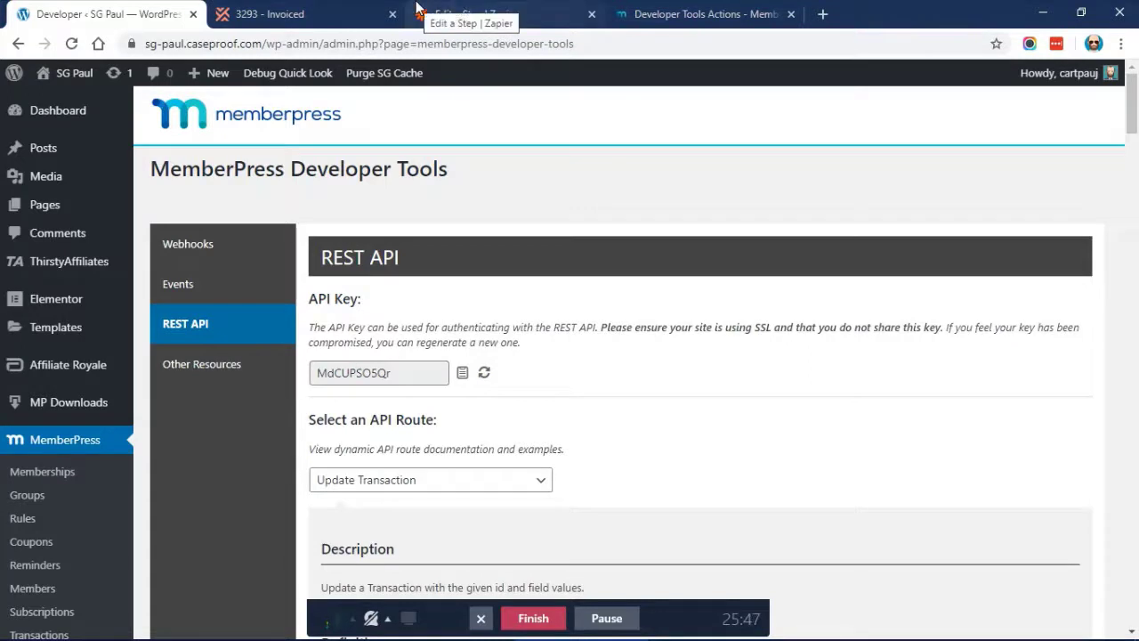
click(458, 7)
click(91, 295)
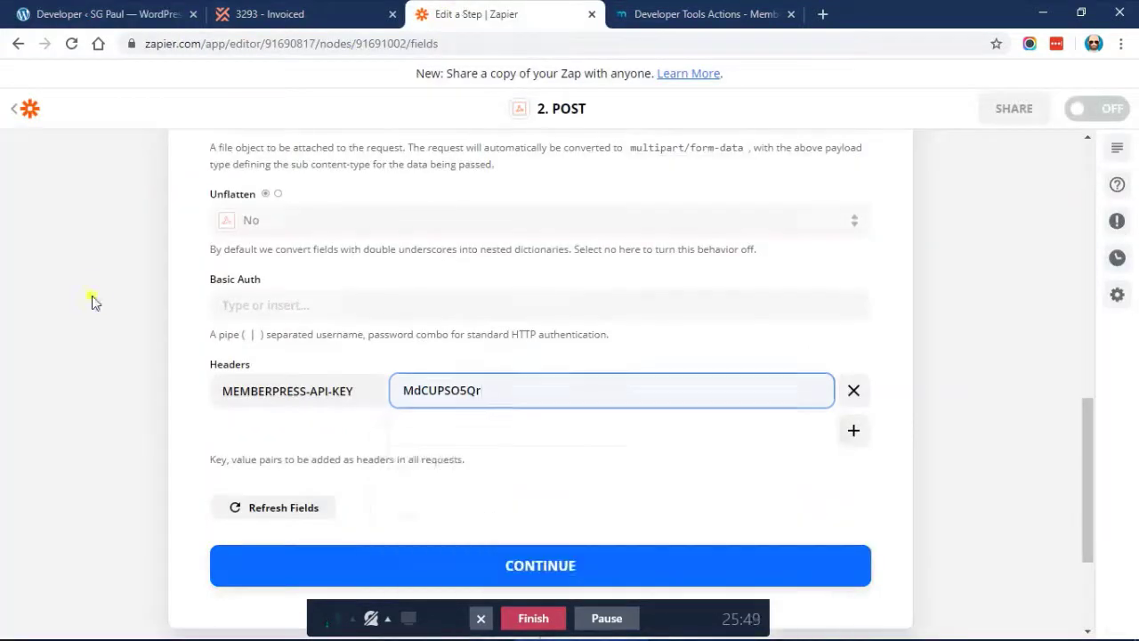
scroll(92, 295, down, 3)
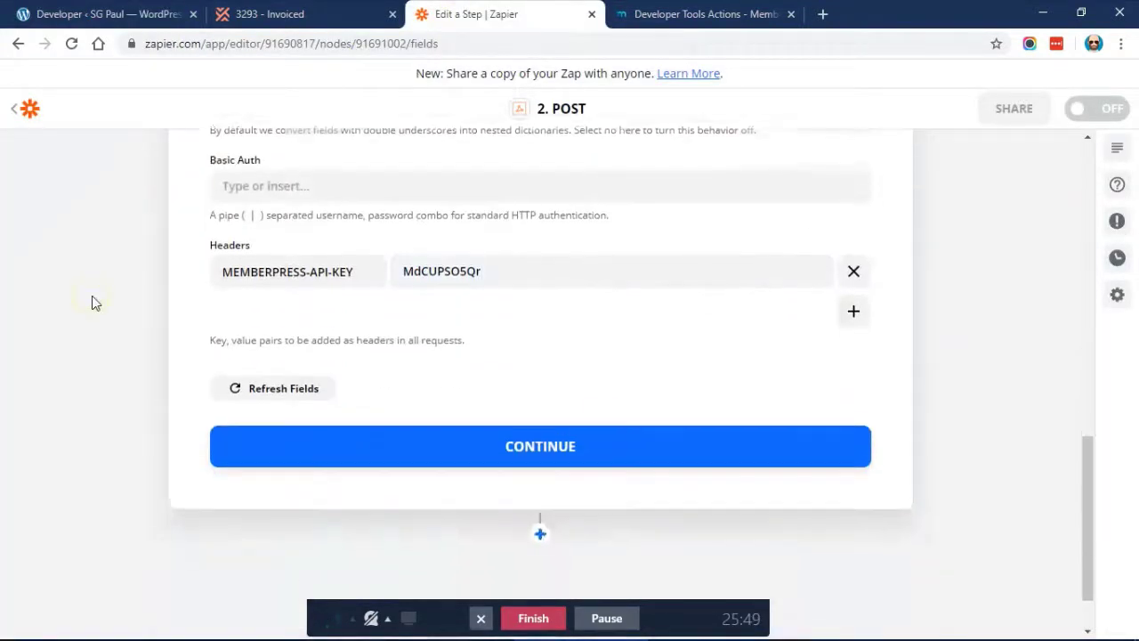
Continue past the request settings and confirm transaction 3293 is still Pending in MemberPress
click(451, 450)
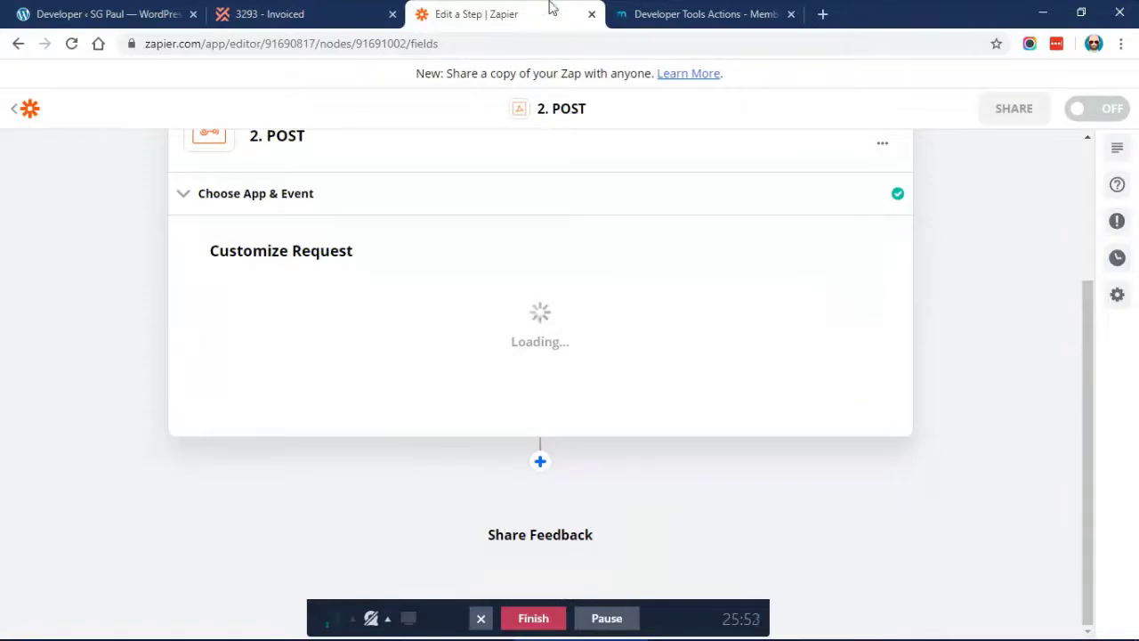
click(138, 9)
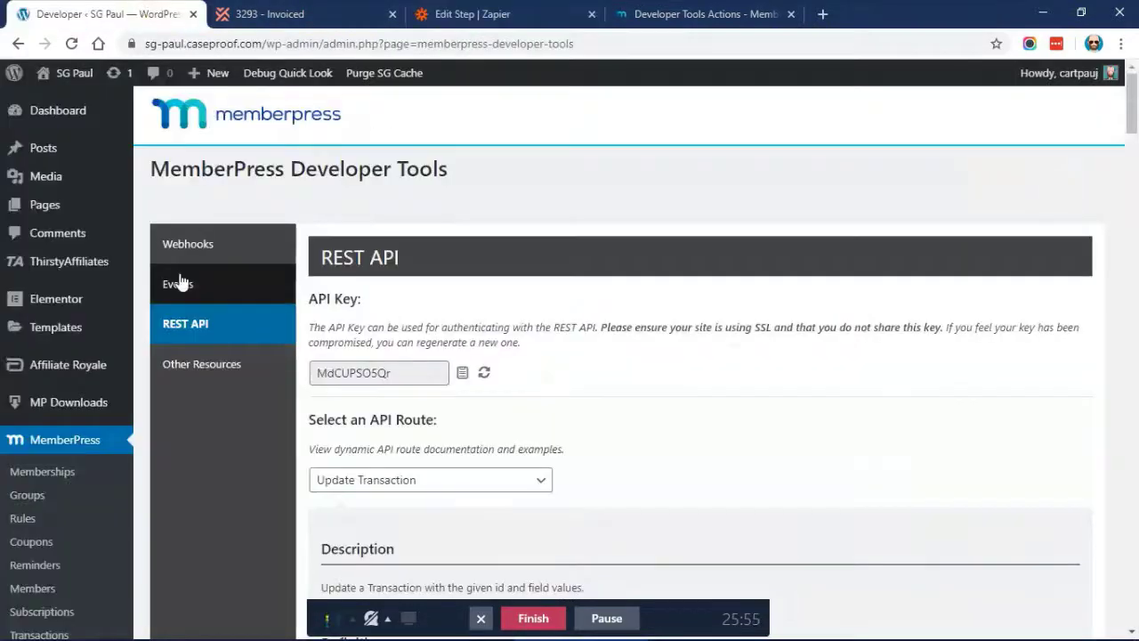
scroll(178, 281, down, 2)
click(62, 476)
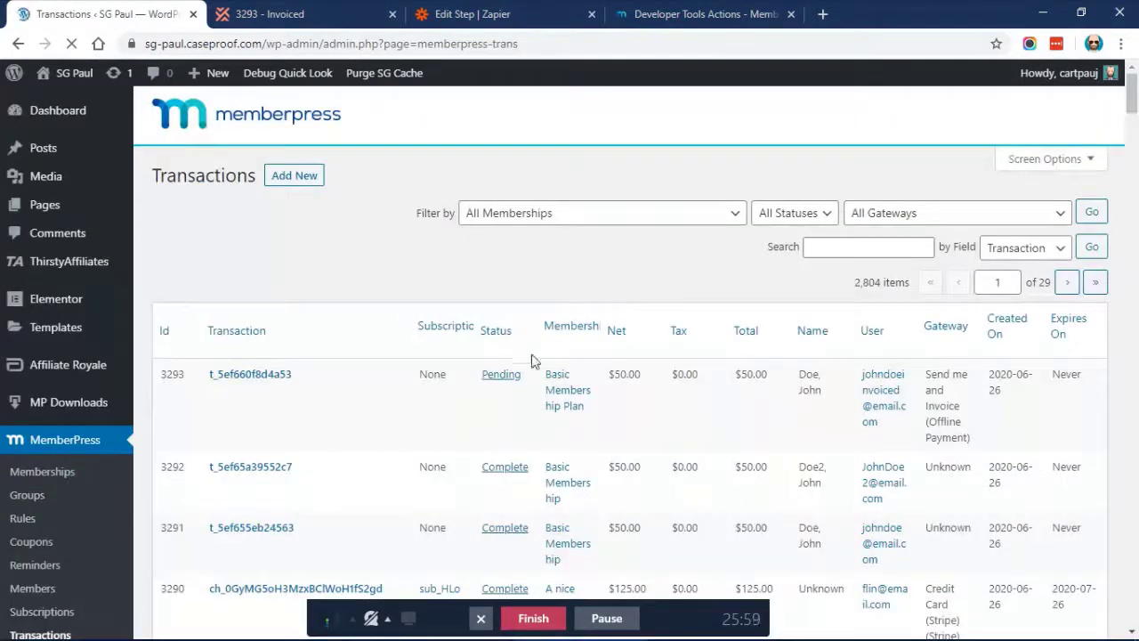
drag(527, 376, 400, 268)
click(400, 268)
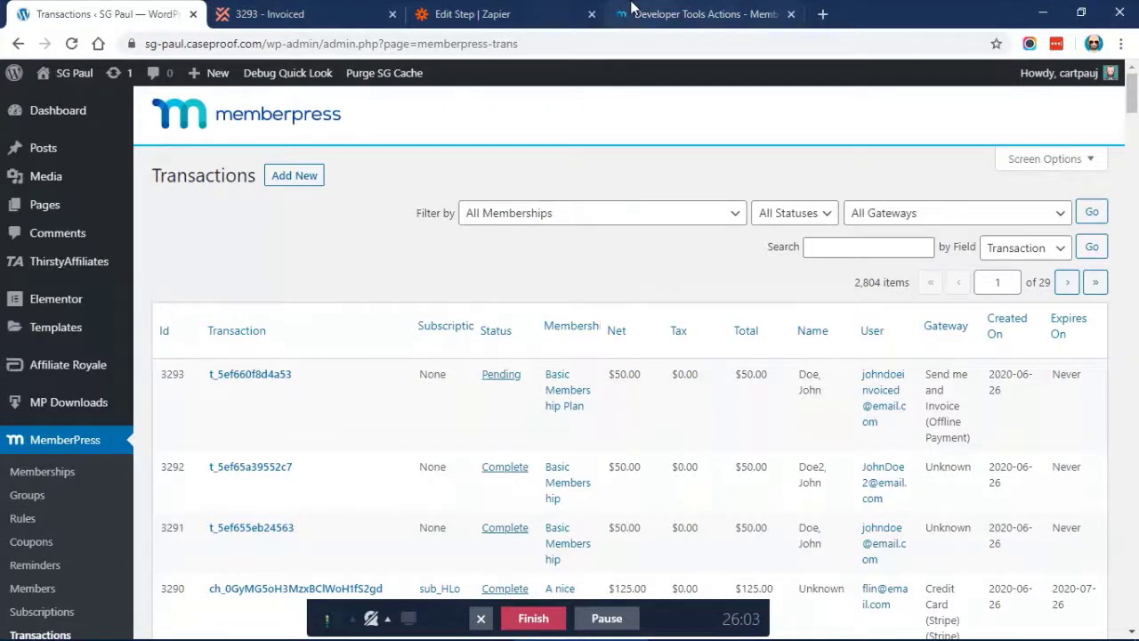
Test the POST step and reload MemberPress transactions to confirm 3293 is Complete
click(506, 10)
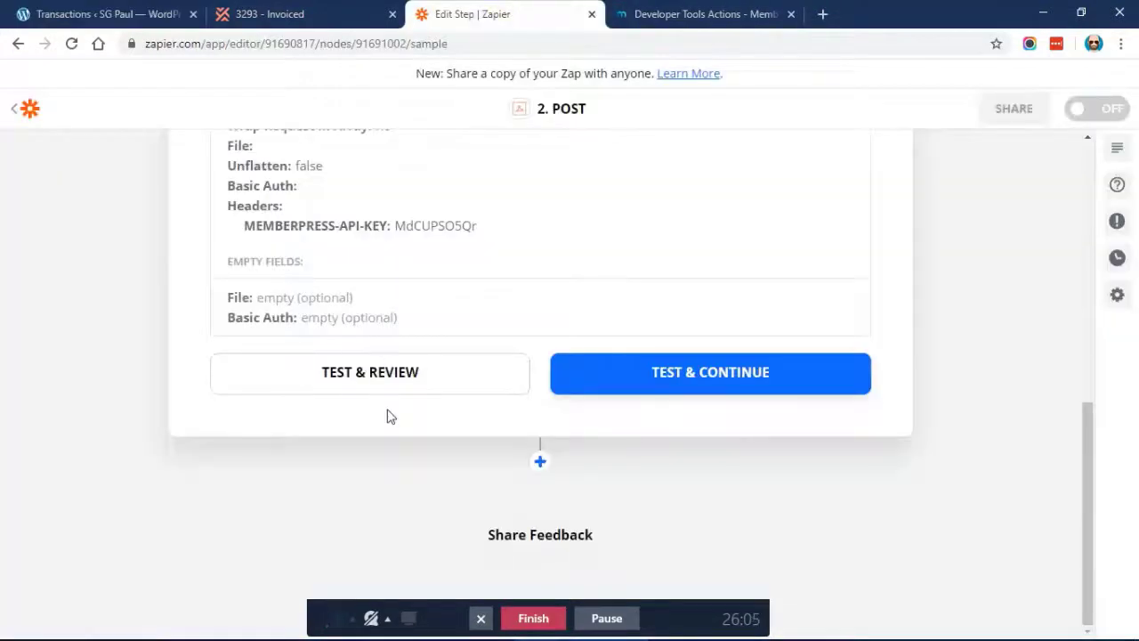
click(596, 384)
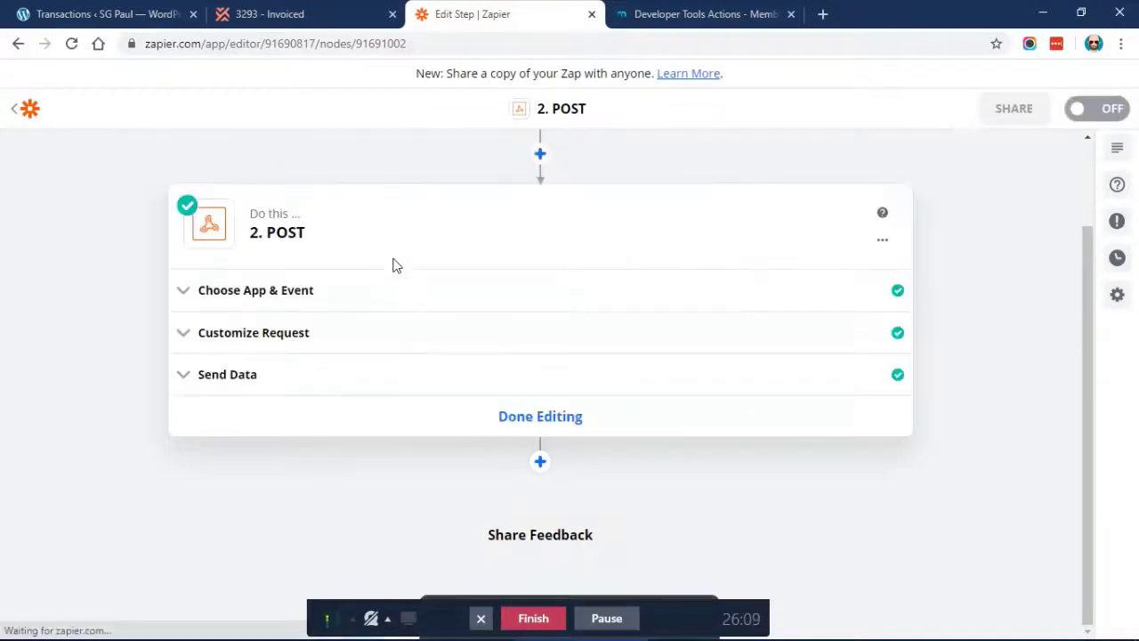
click(116, 9)
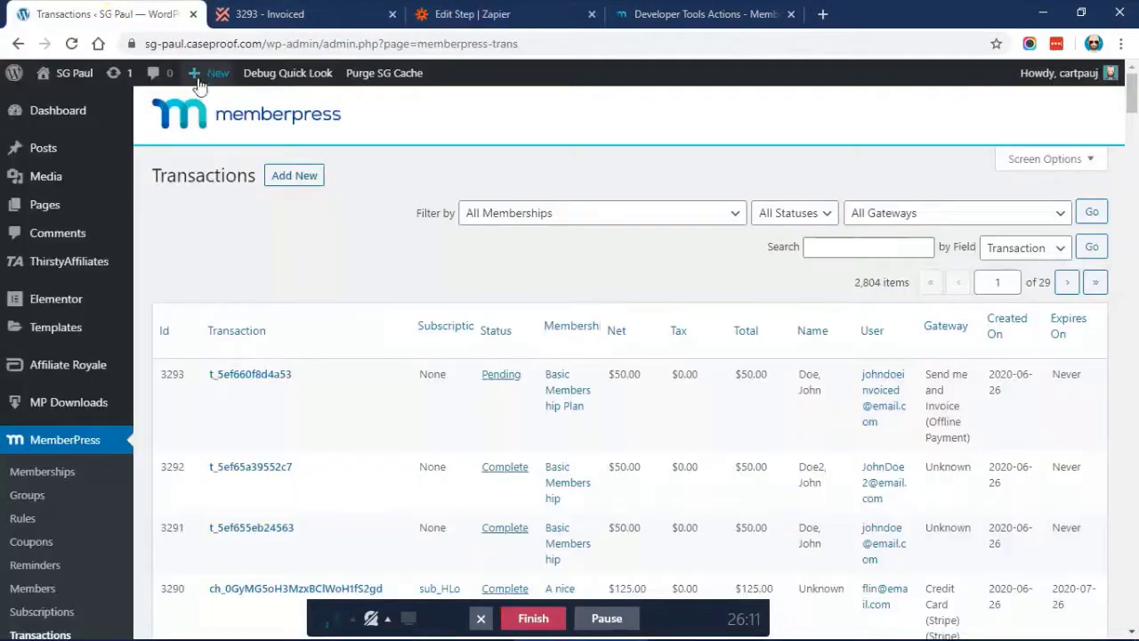
click(72, 43)
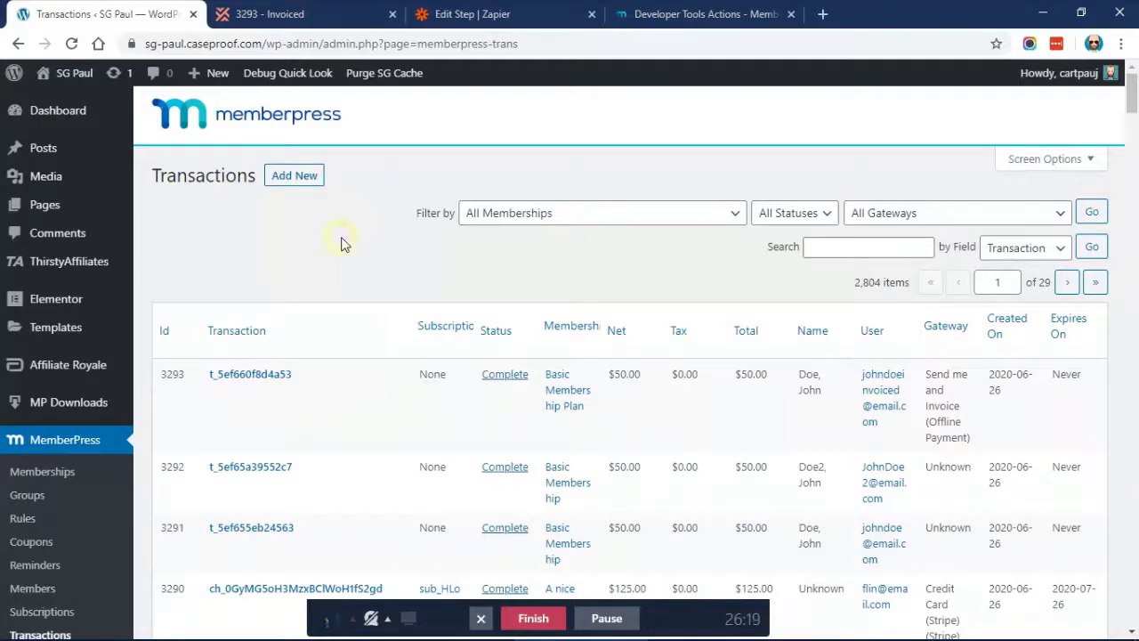
click(651, 10)
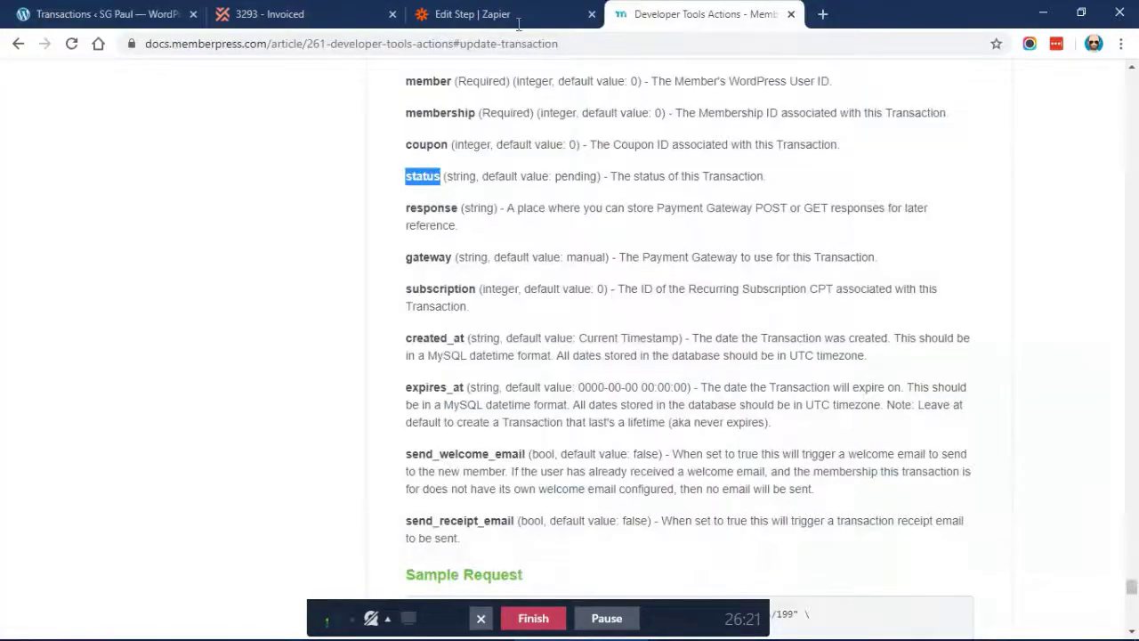
Rename the Zap to 'Complete MemberPress Transaction when Invoiced is paid'
click(492, 8)
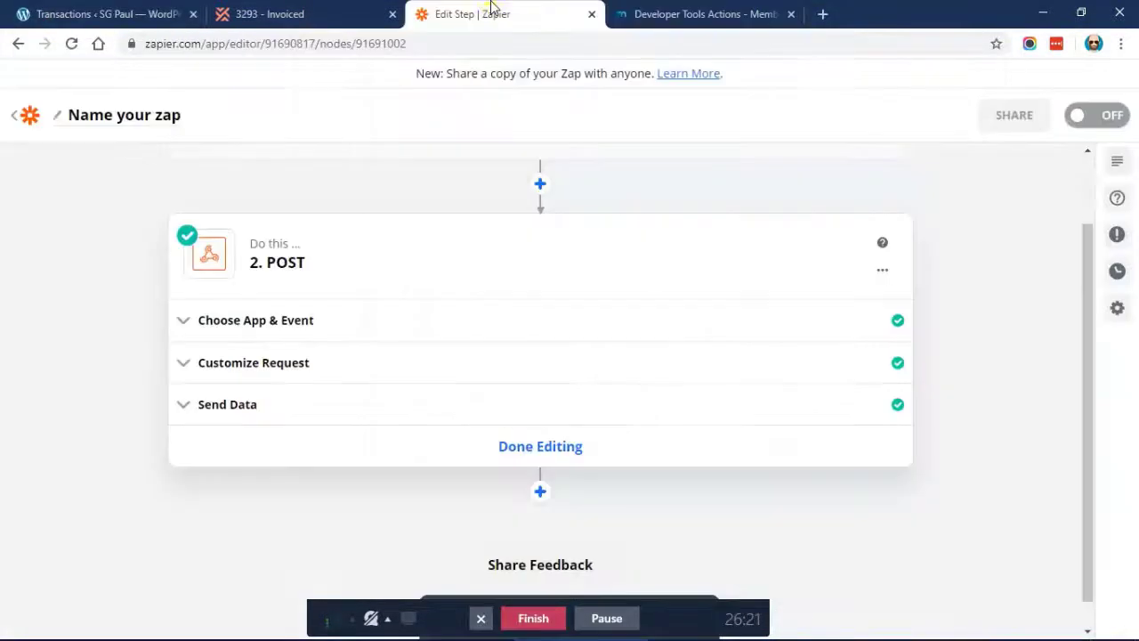
click(148, 116)
text(Complet e)
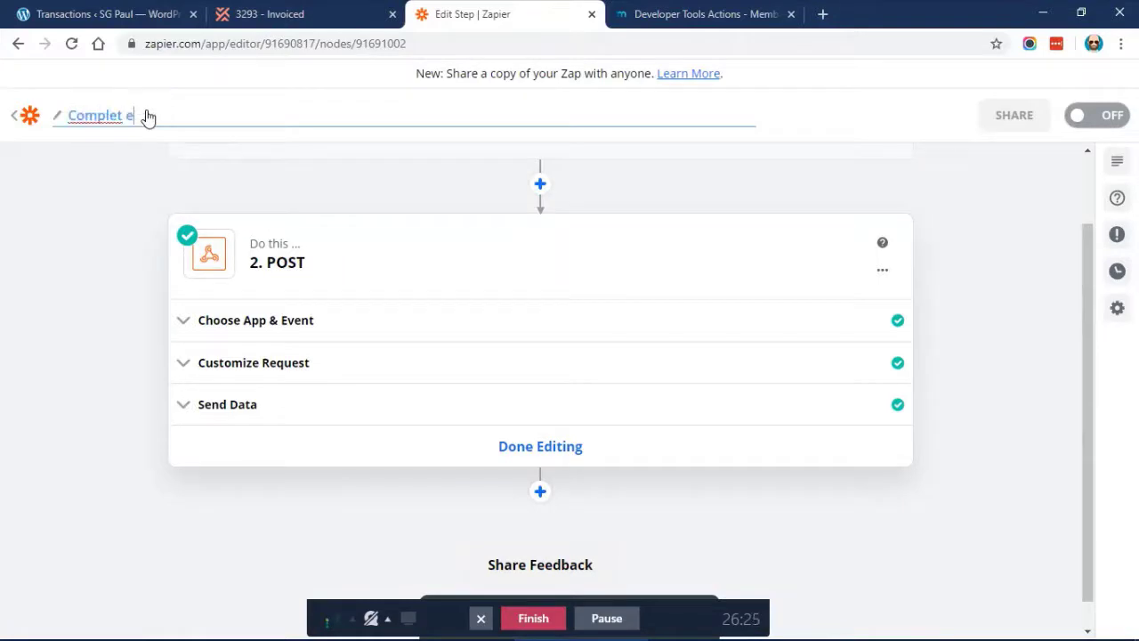
text(M)
key(BackSpace)
key(BackSpace)
key(BackSpace)
text(e MemberPress Transaction when)
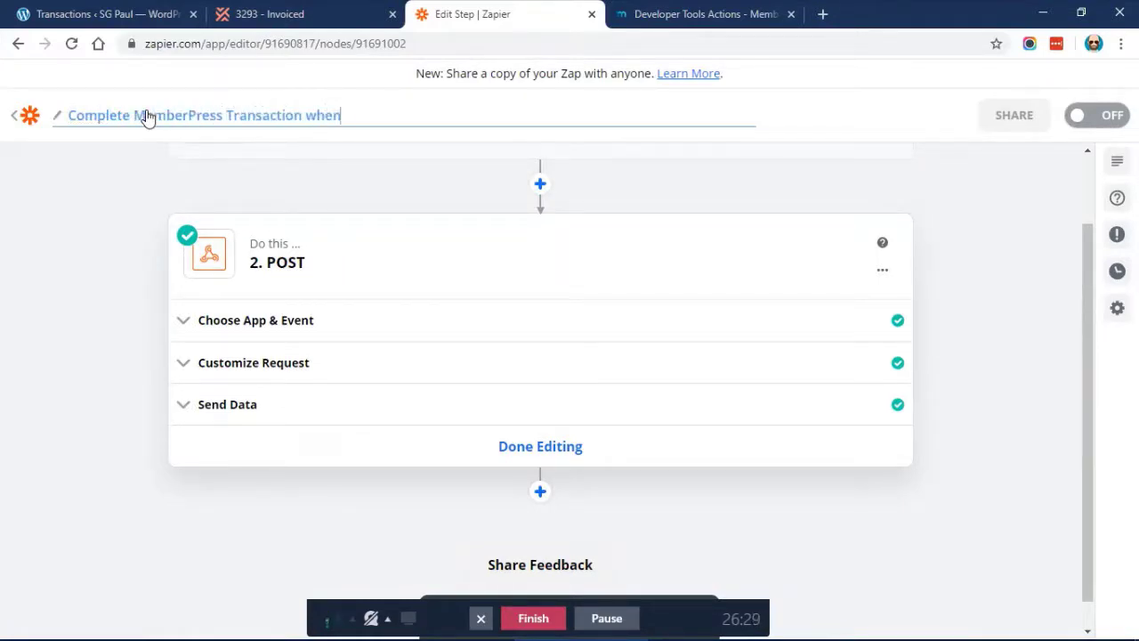
text( Invoi)
key(BackSpace)
key(BackSpace)
click(1035, 198)
Leave the editor and go back to the Invoiced Testing Zaps list
scroll(949, 239, down, 1)
scroll(325, 239, up, 1)
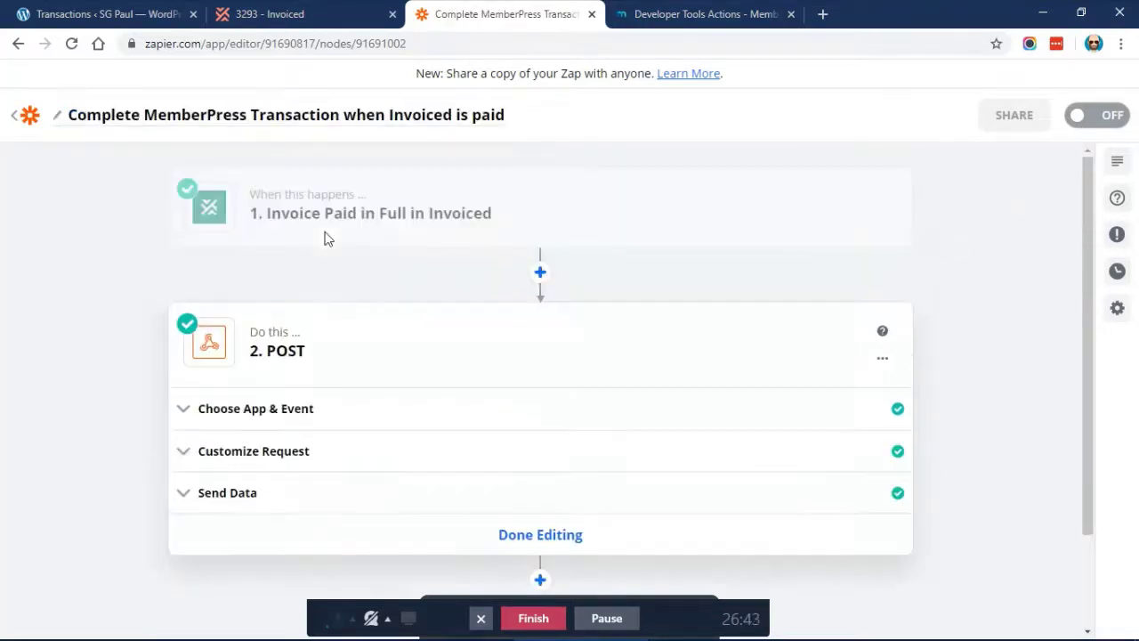
click(21, 121)
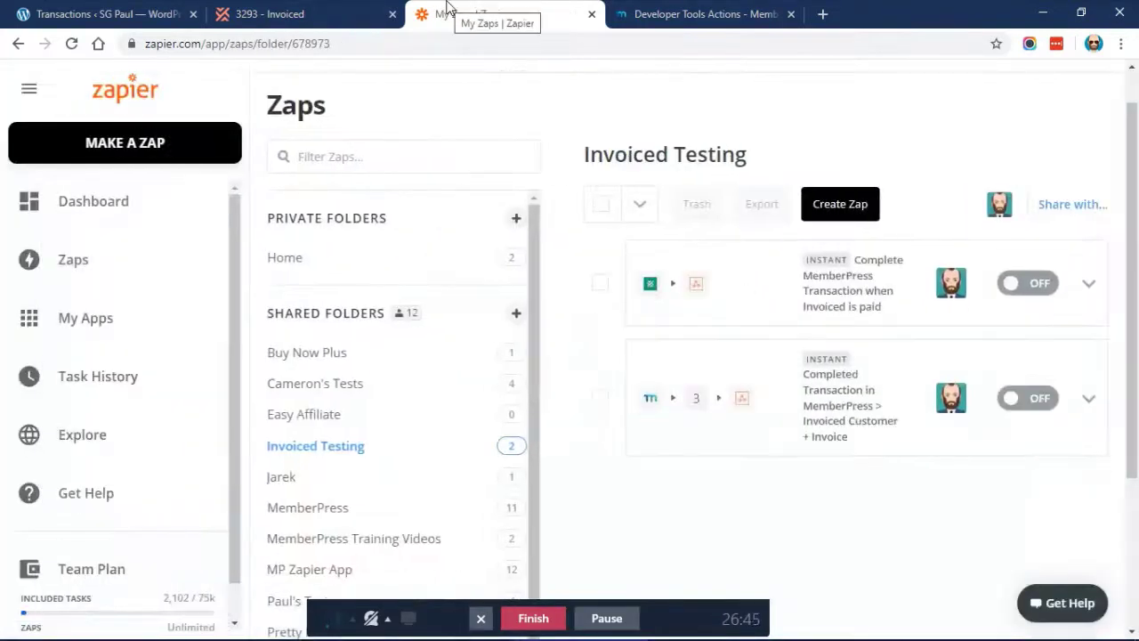
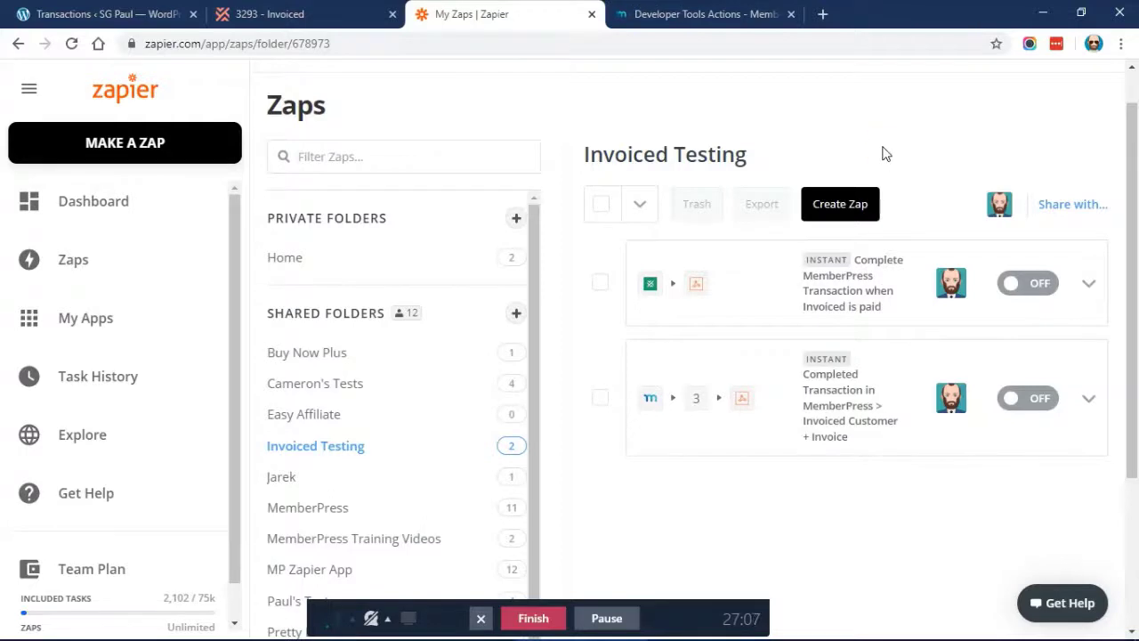
Switch on the MemberPress-to-Invoiced zap and the Invoiced-to-MemberPress completion zap
scroll(885, 154, up, 1)
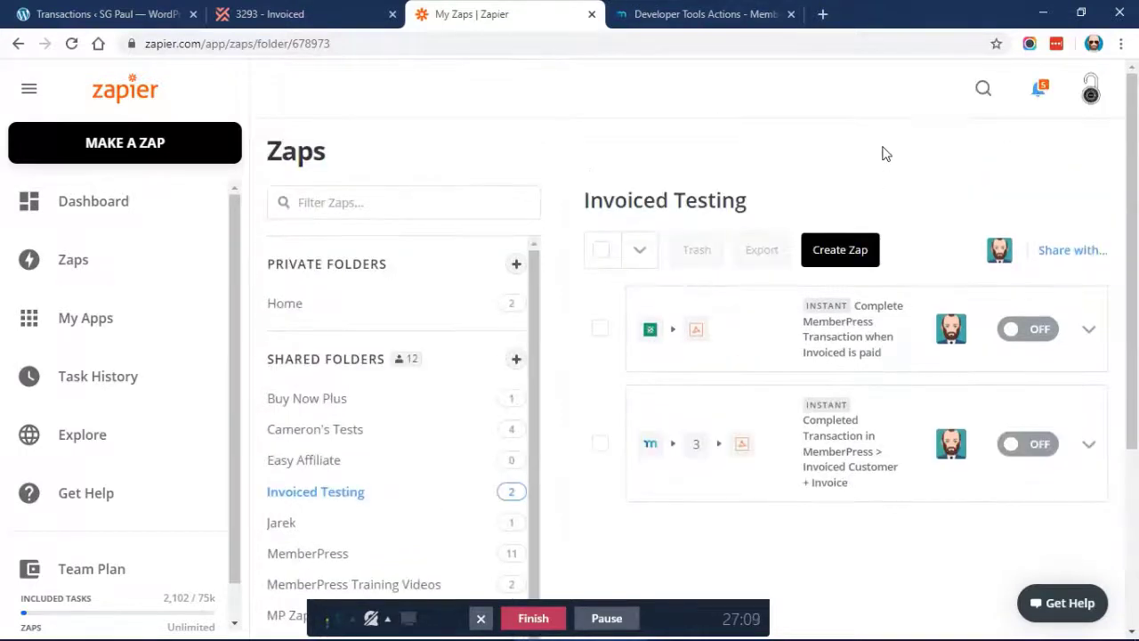
click(1016, 442)
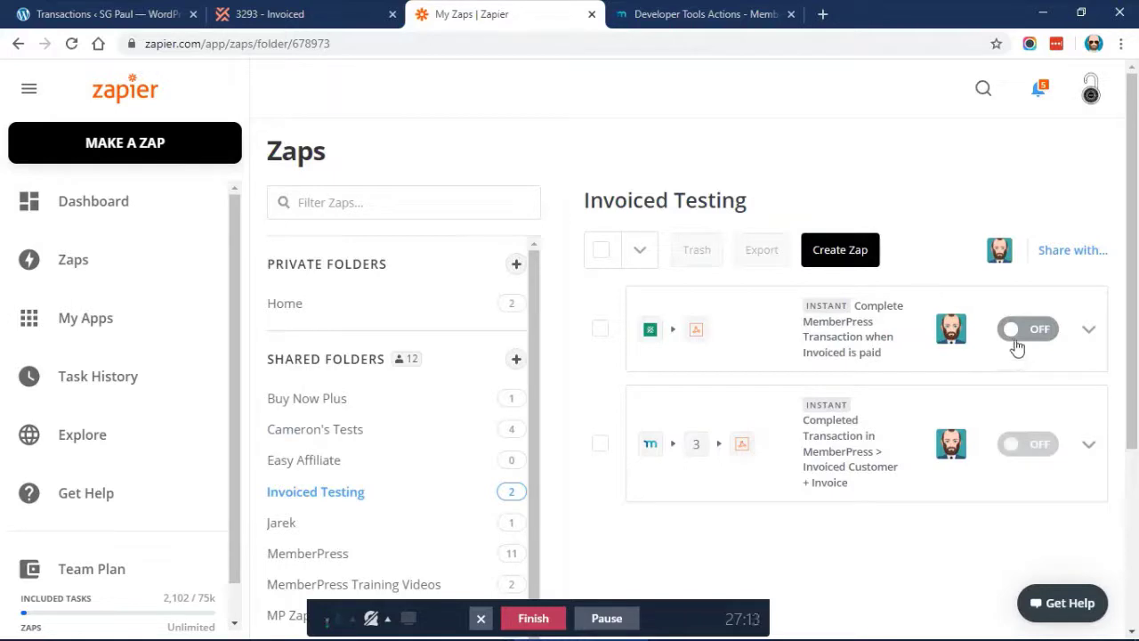
click(1016, 333)
click(1021, 454)
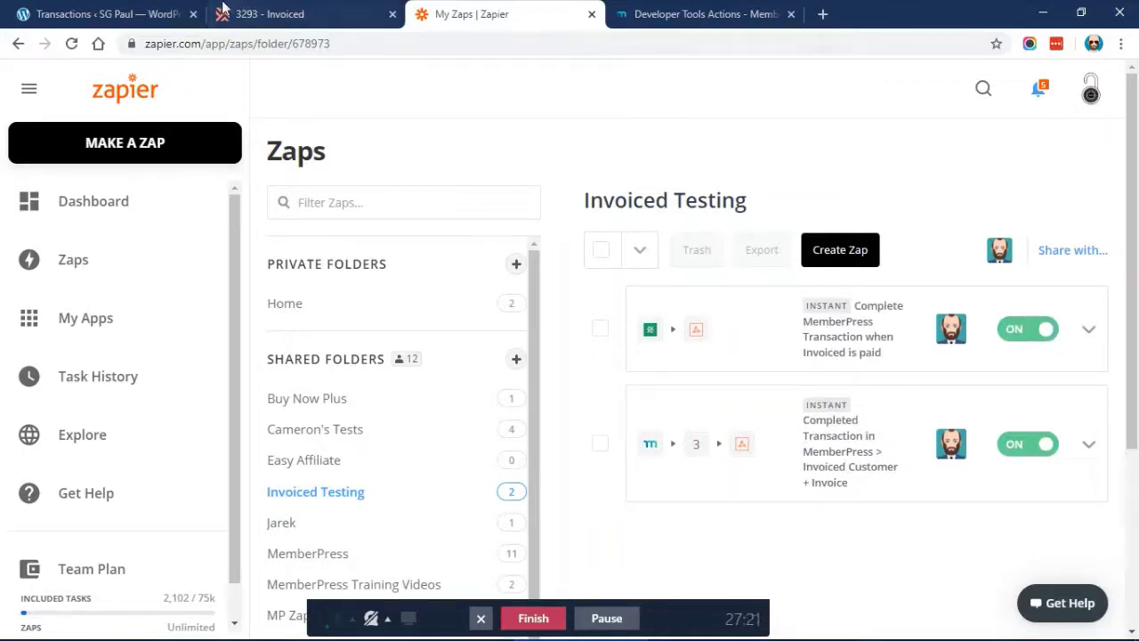
click(258, 13)
Search MemberPress memberships for 'plan' and open the Basic Membership Plan page in an incognito window
click(116, 13)
scroll(114, 204, down, 1)
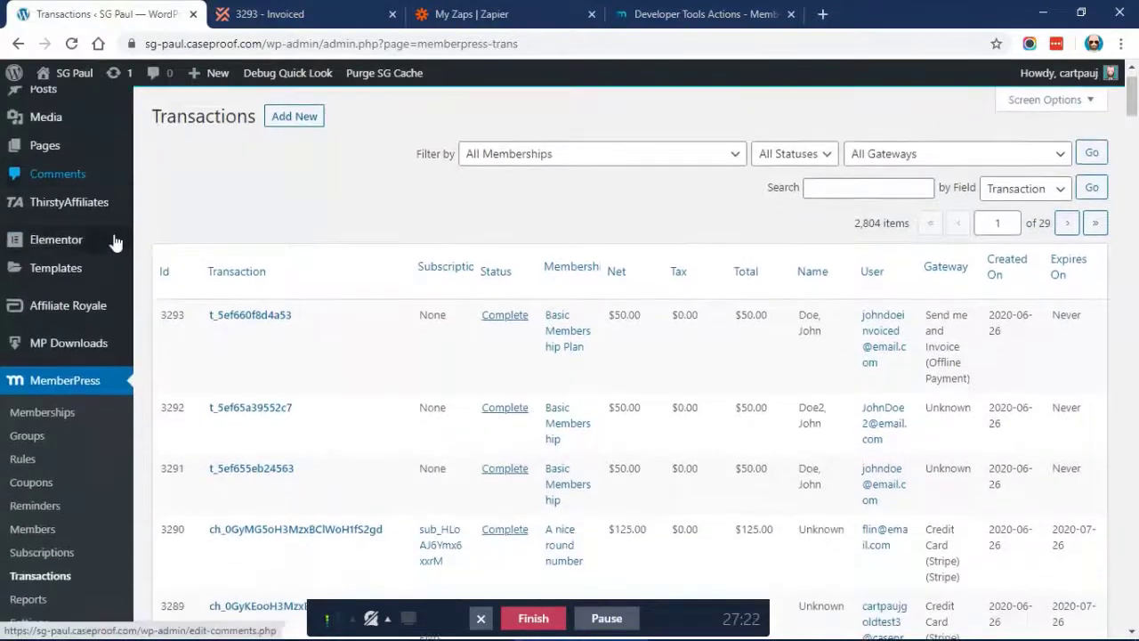
scroll(112, 240, down, 2)
click(49, 225)
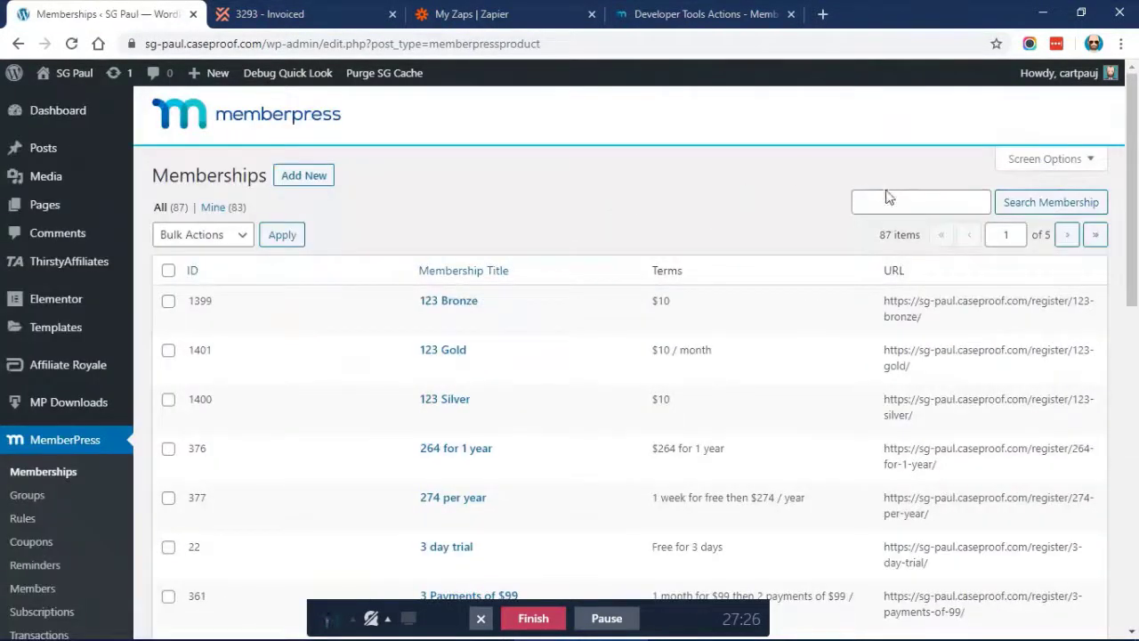
click(888, 198)
text(plan)
key(Return)
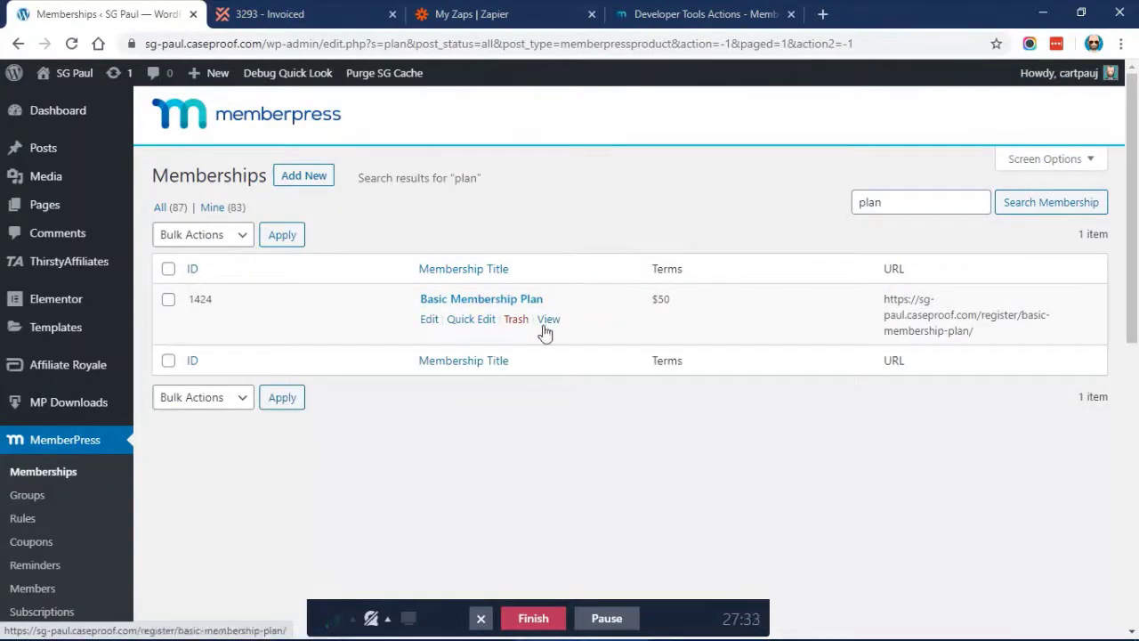
right_click(549, 325)
click(623, 374)
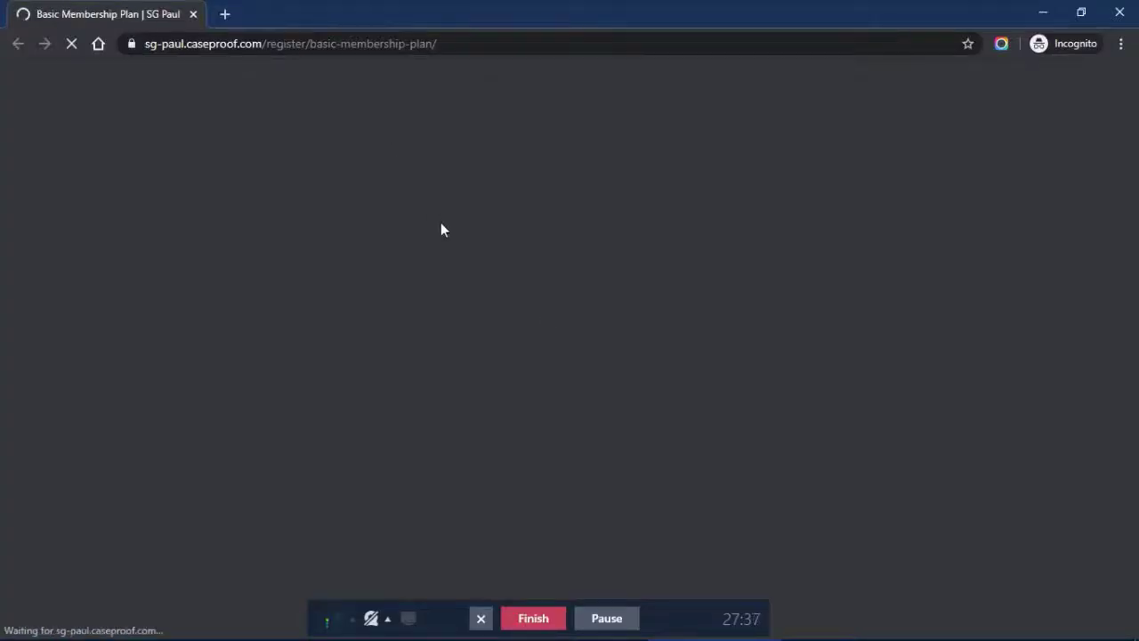
Enter the test customer's first name, last name and email on the signup form
scroll(443, 229, down, 2)
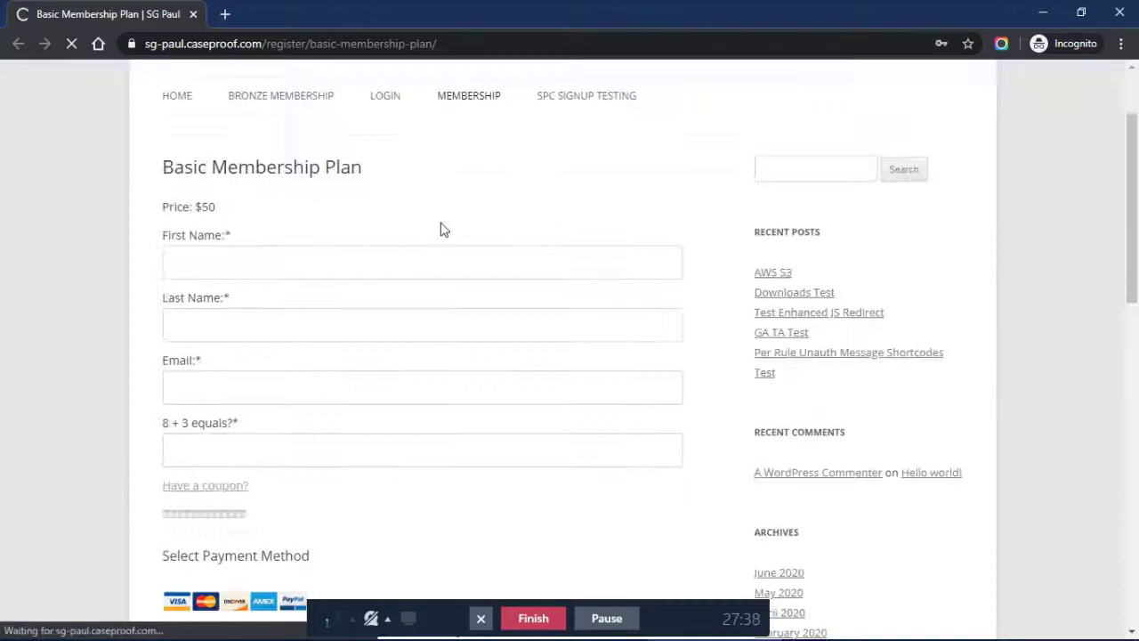
click(326, 253)
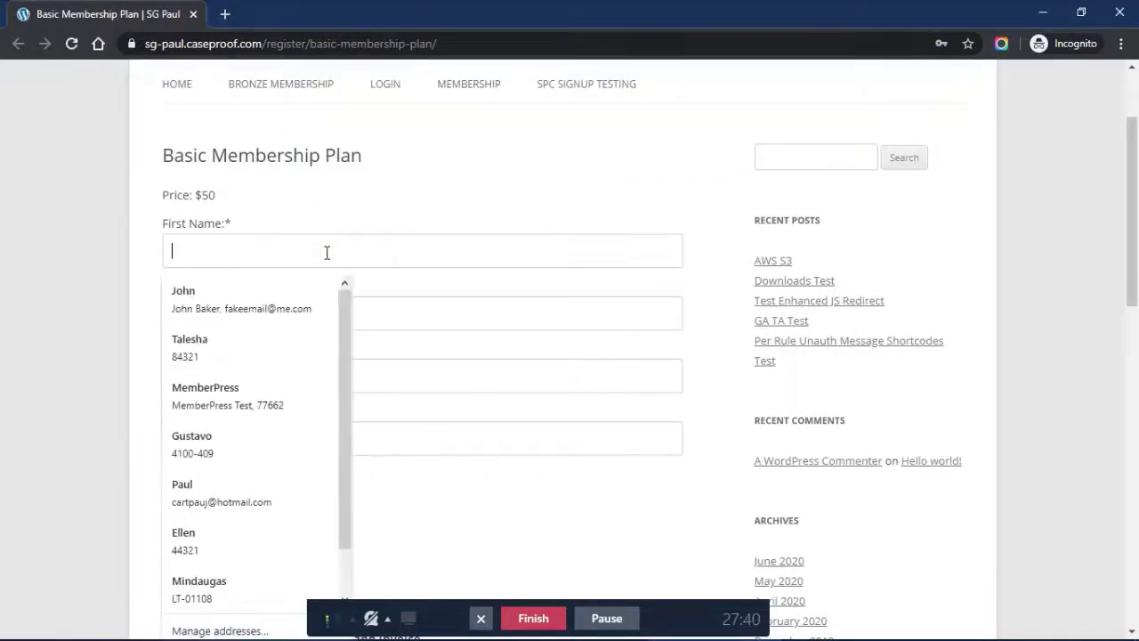
text(Inv)
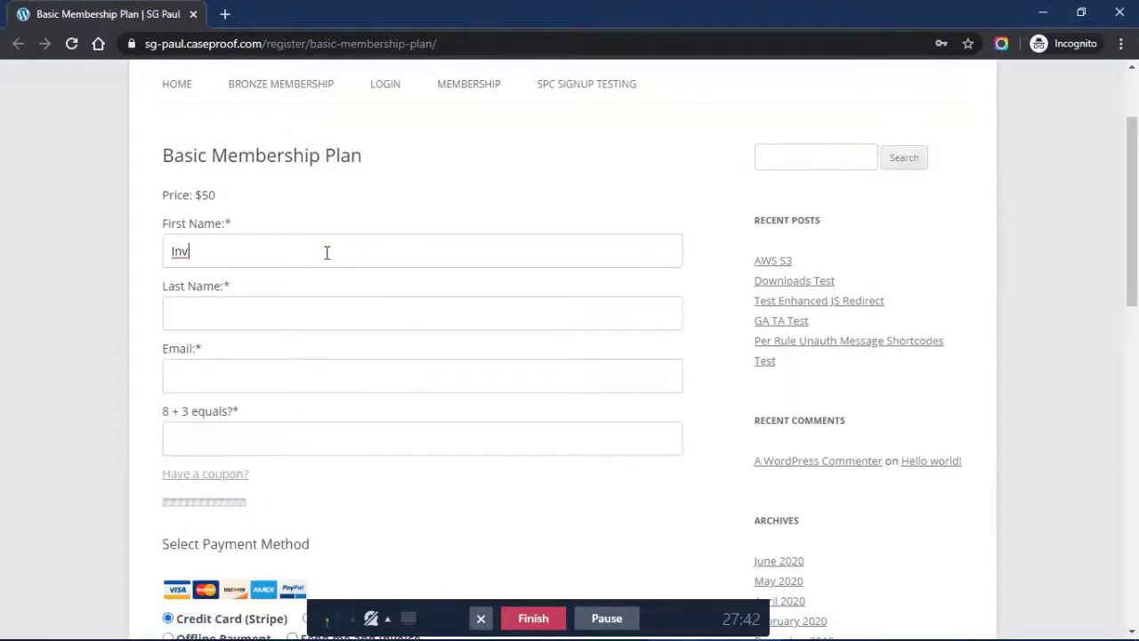
text(oiced)
key(Tab)
text(Te)
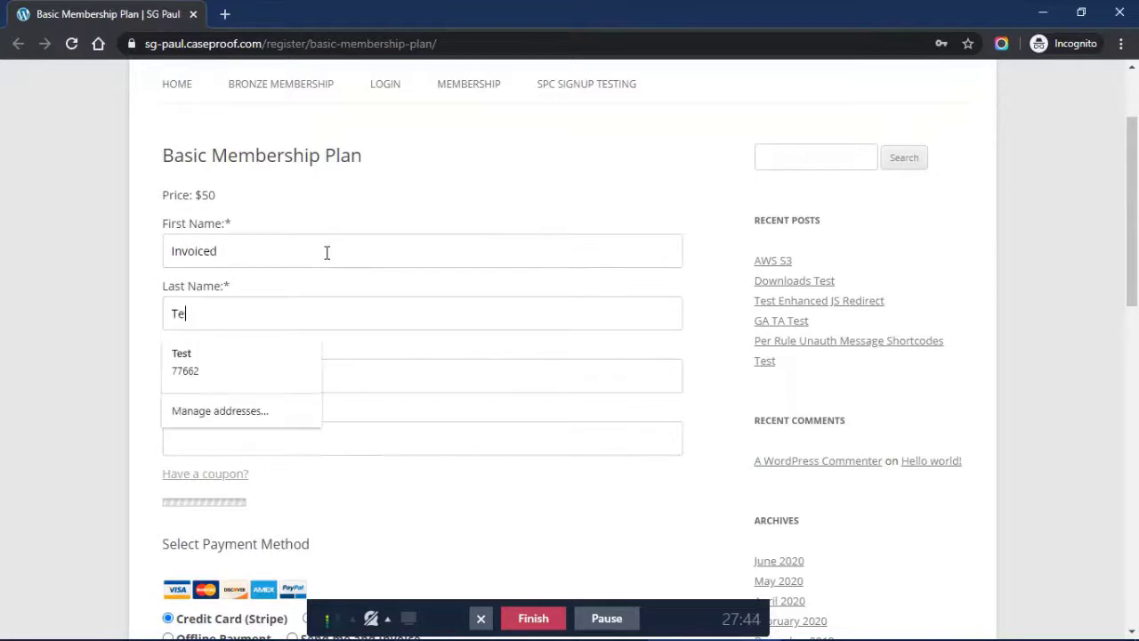
text(st)
key(Tab)
text(invoi)
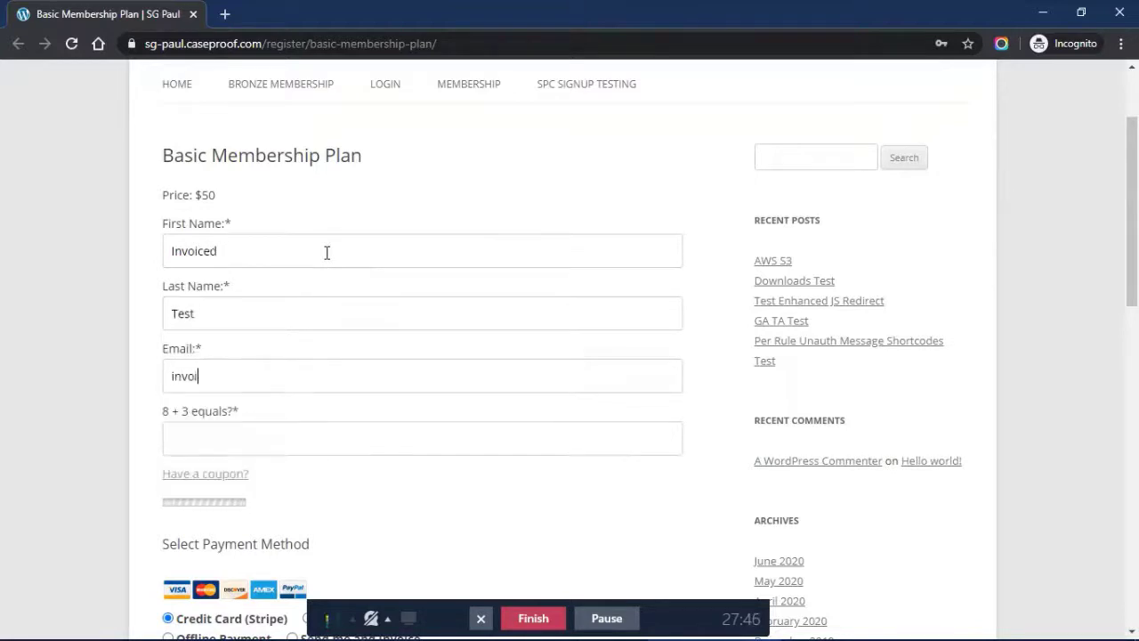
text(cedtest@email.com)
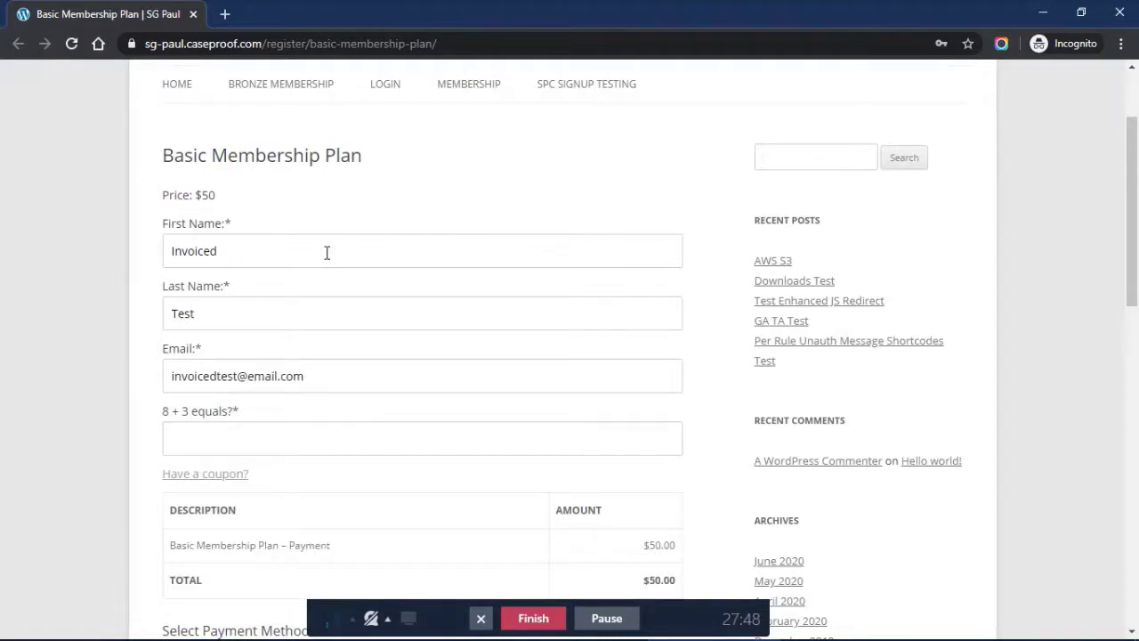
Choose 'Send me and Invoice' as the payment option and submit the signup
scroll(326, 253, down, 2)
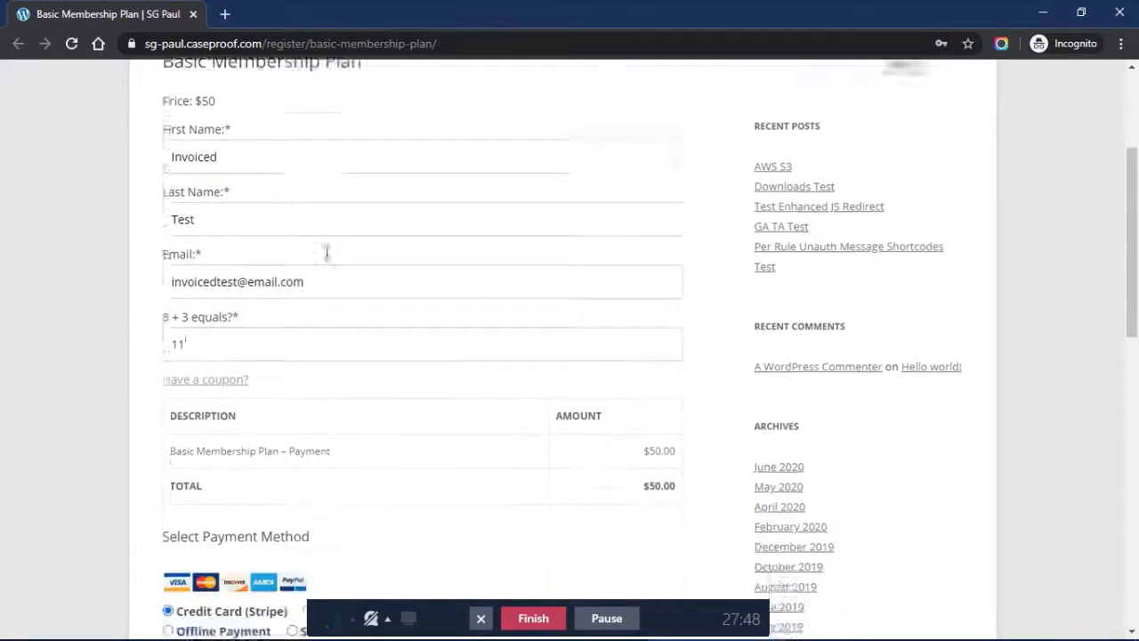
scroll(269, 372, down, 2)
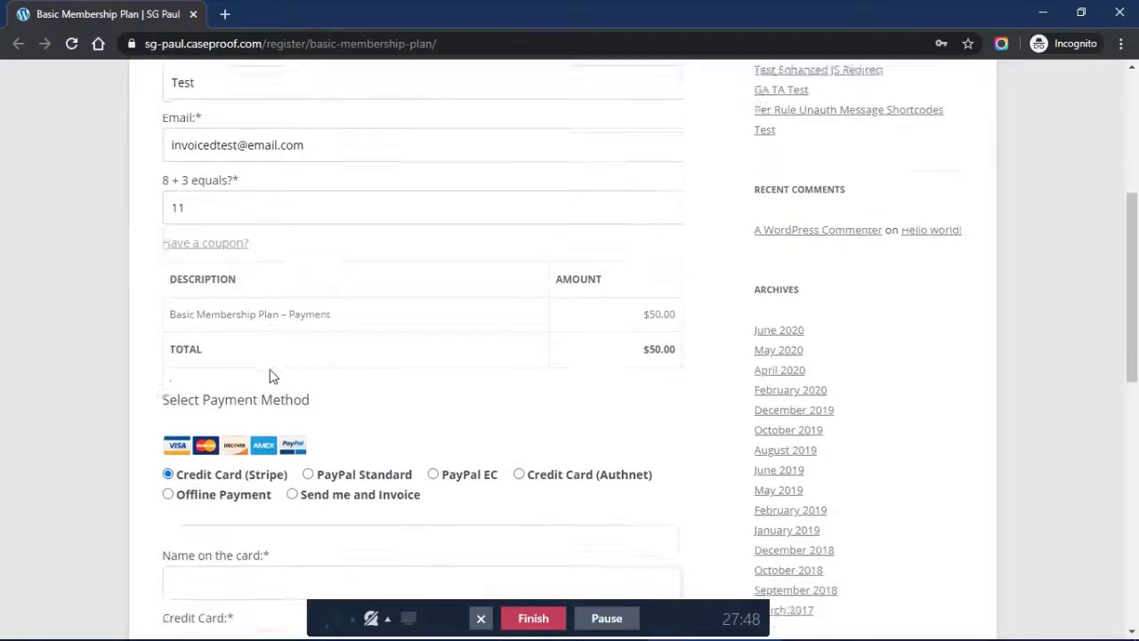
click(344, 396)
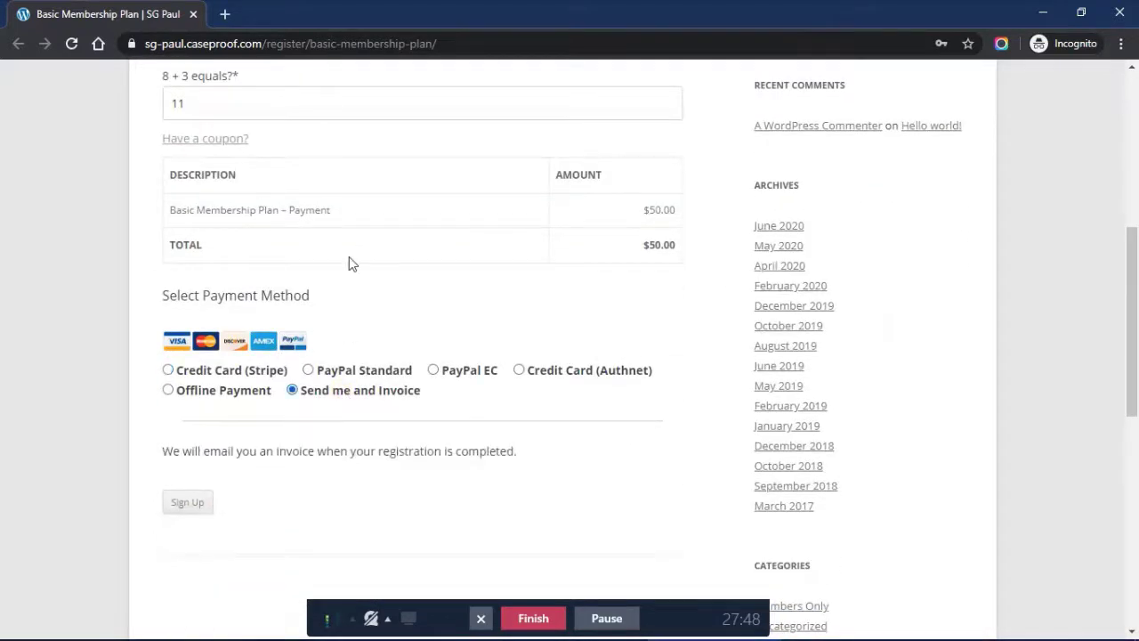
scroll(349, 264, down, 1)
click(196, 398)
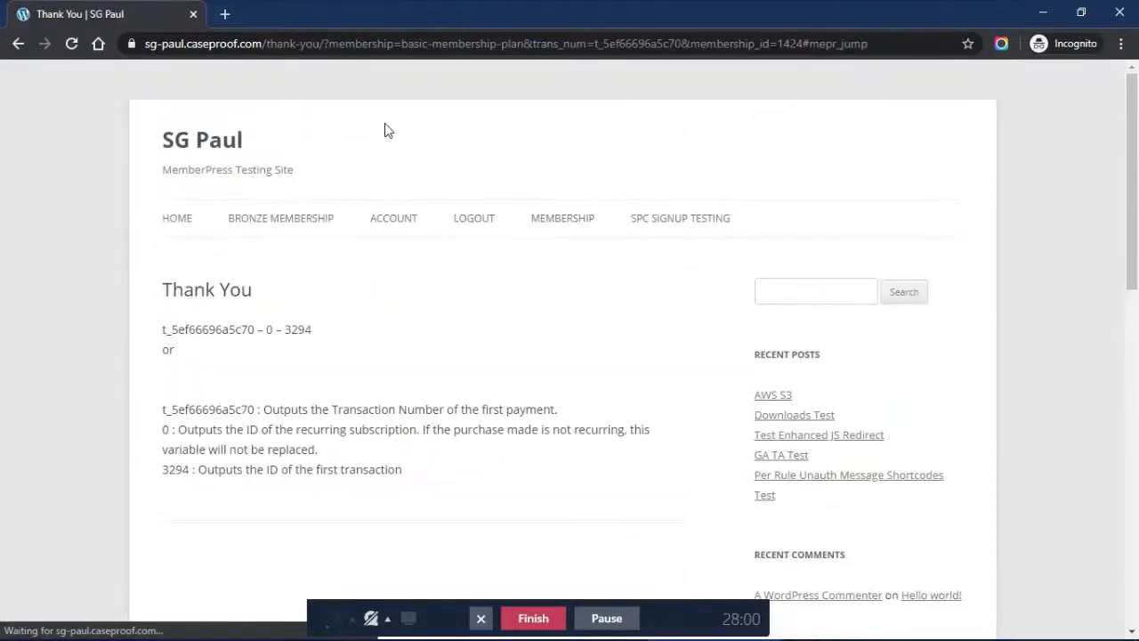
Open the new member's account Subscriptions and confirm no active subscriptions are listed
click(405, 220)
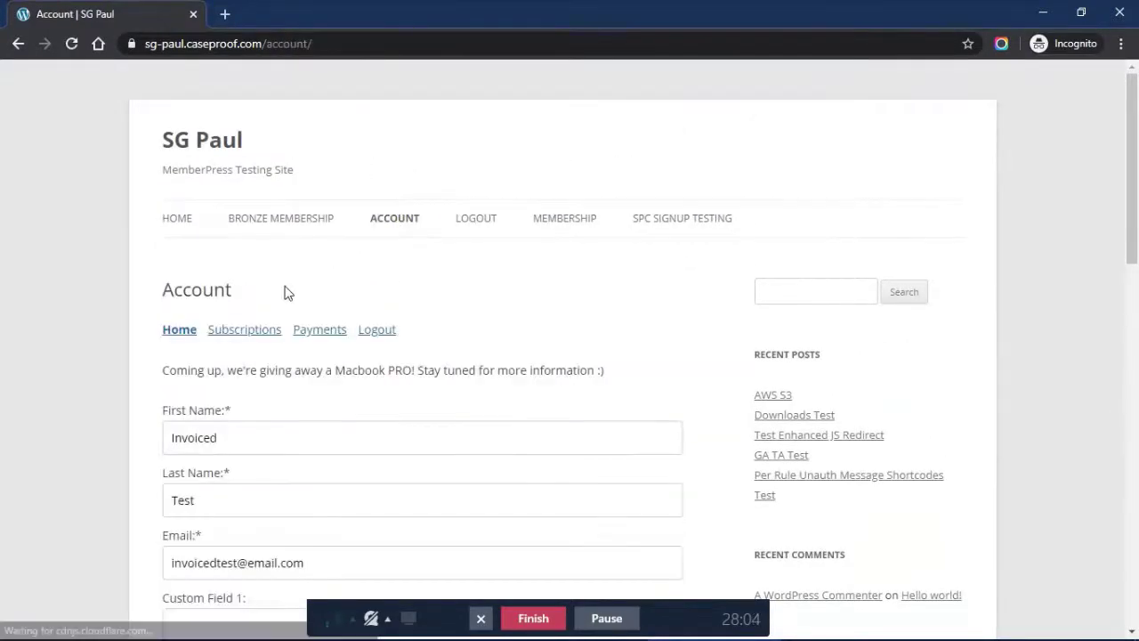
click(245, 330)
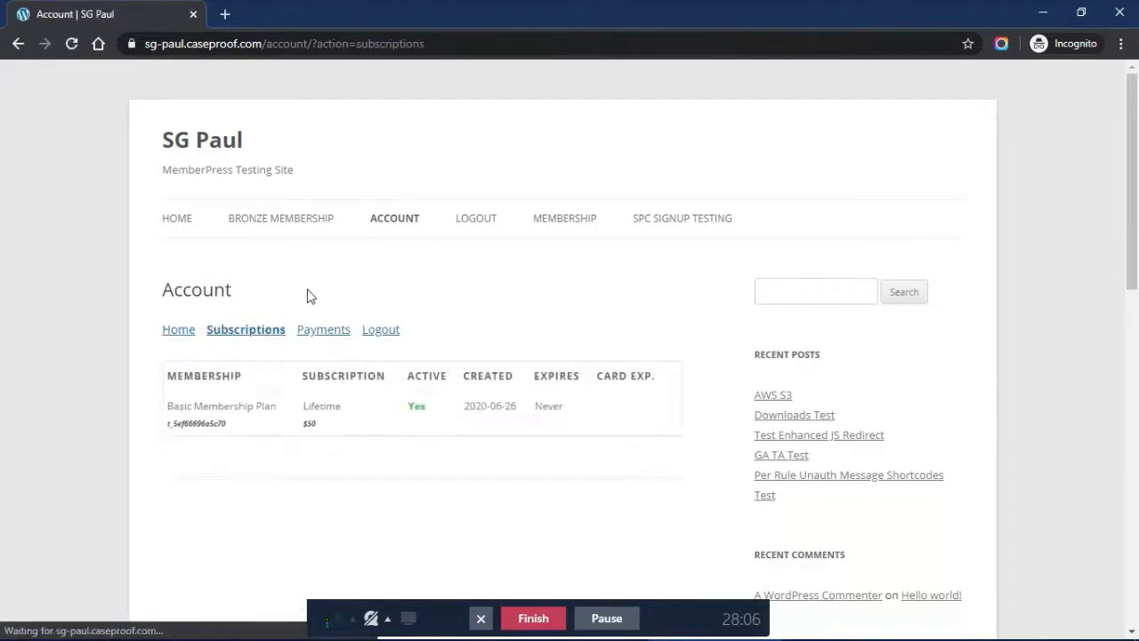
scroll(308, 294, down, 1)
drag(411, 372, 433, 378)
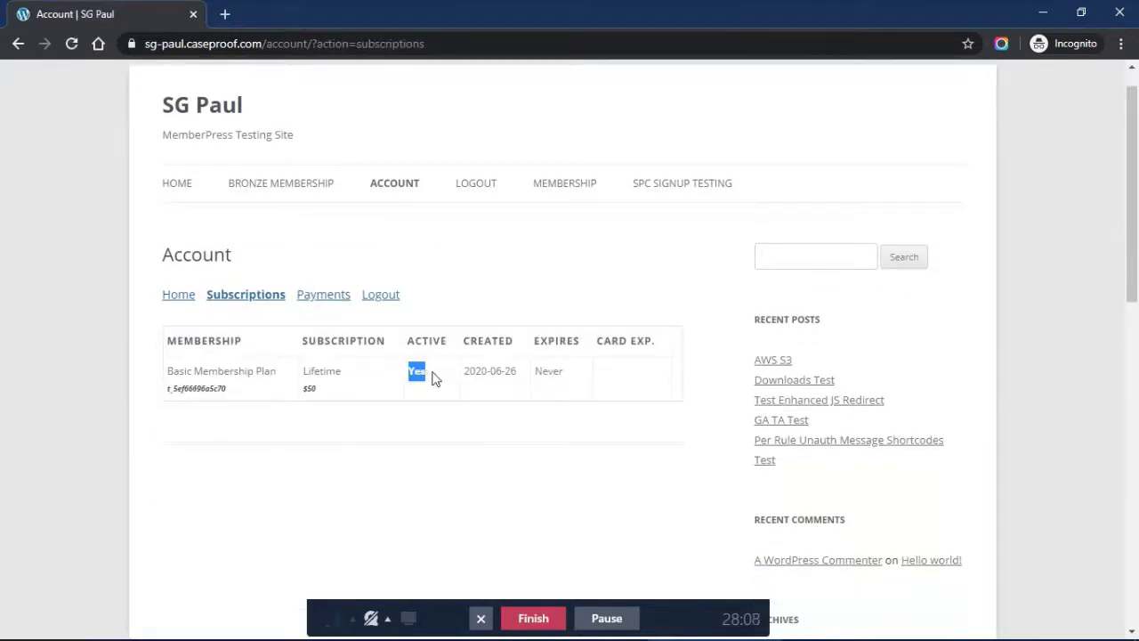
click(434, 378)
double_click(416, 373)
double_click(413, 372)
click(425, 375)
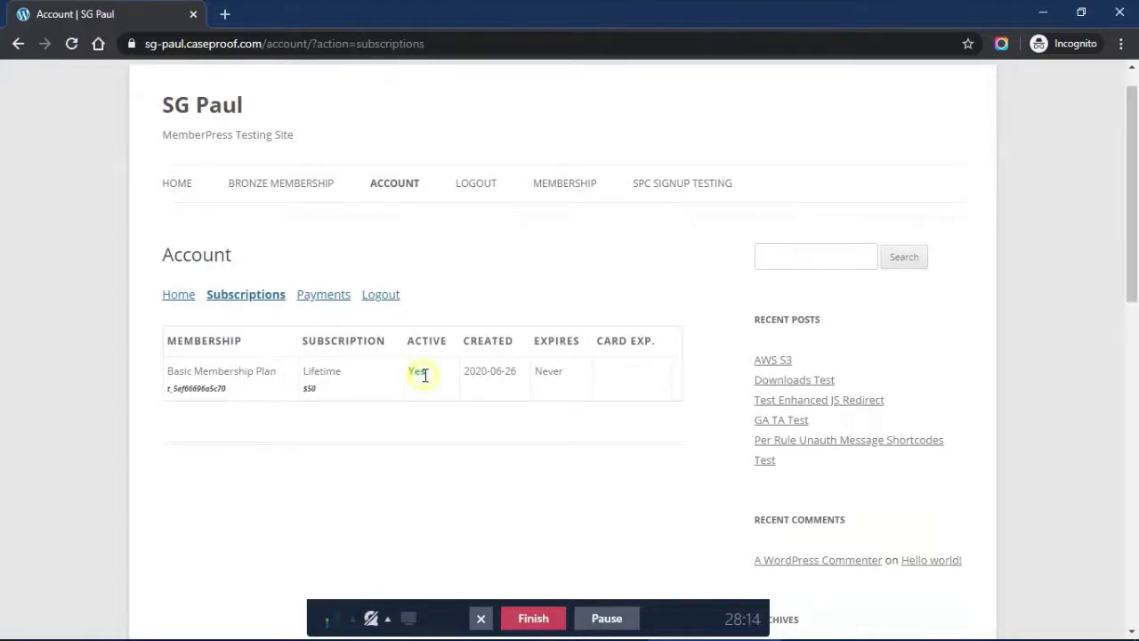
click(240, 302)
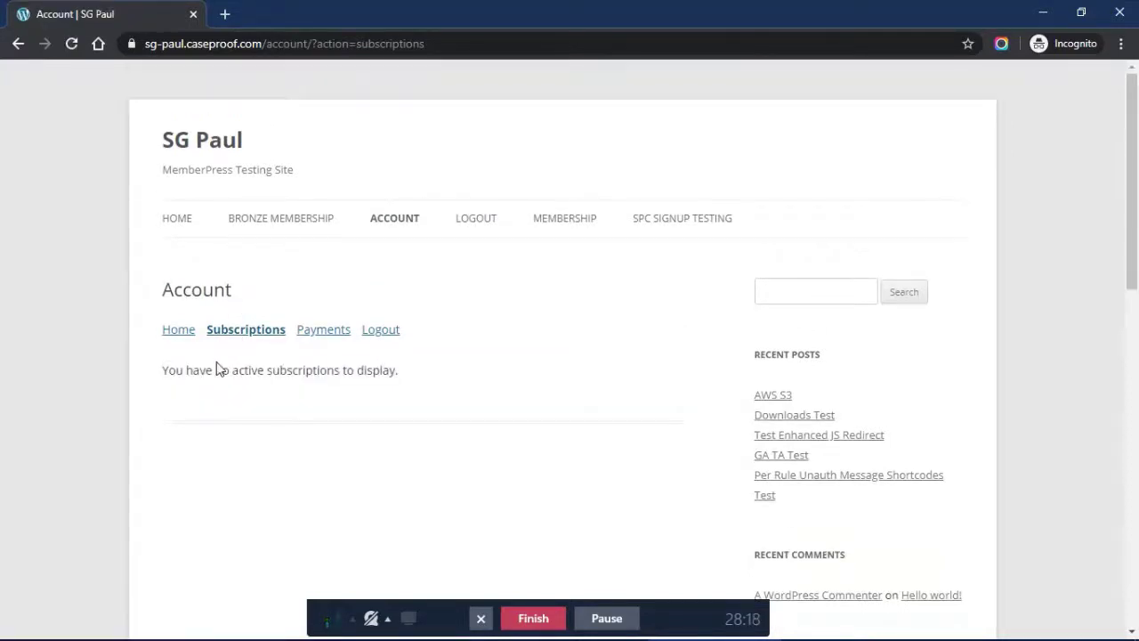
triple_click(214, 370)
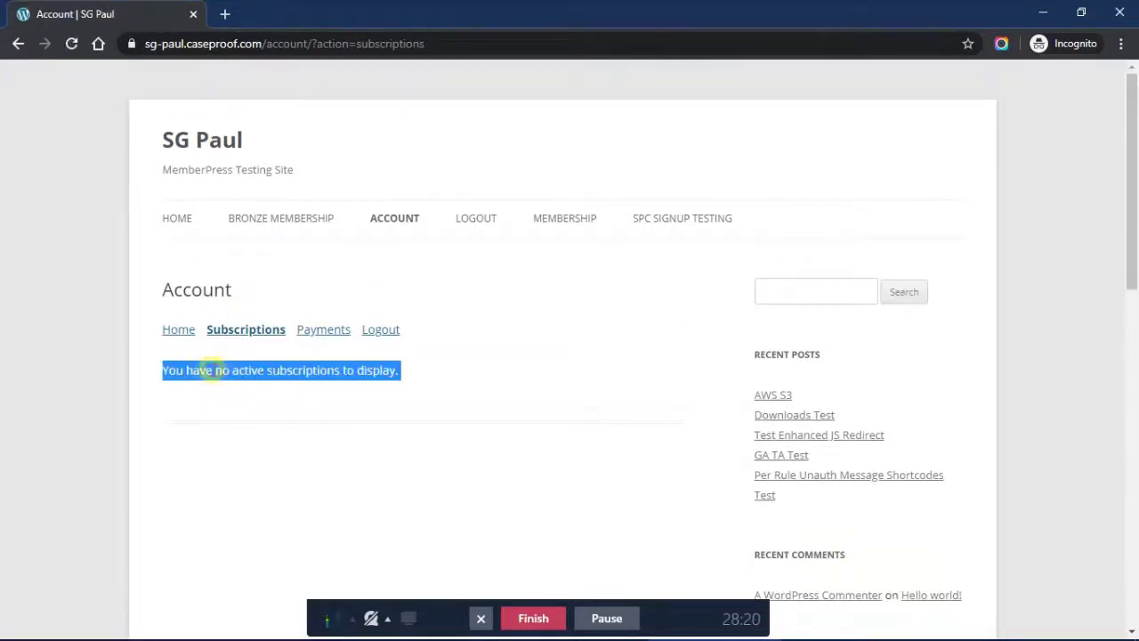
click(359, 391)
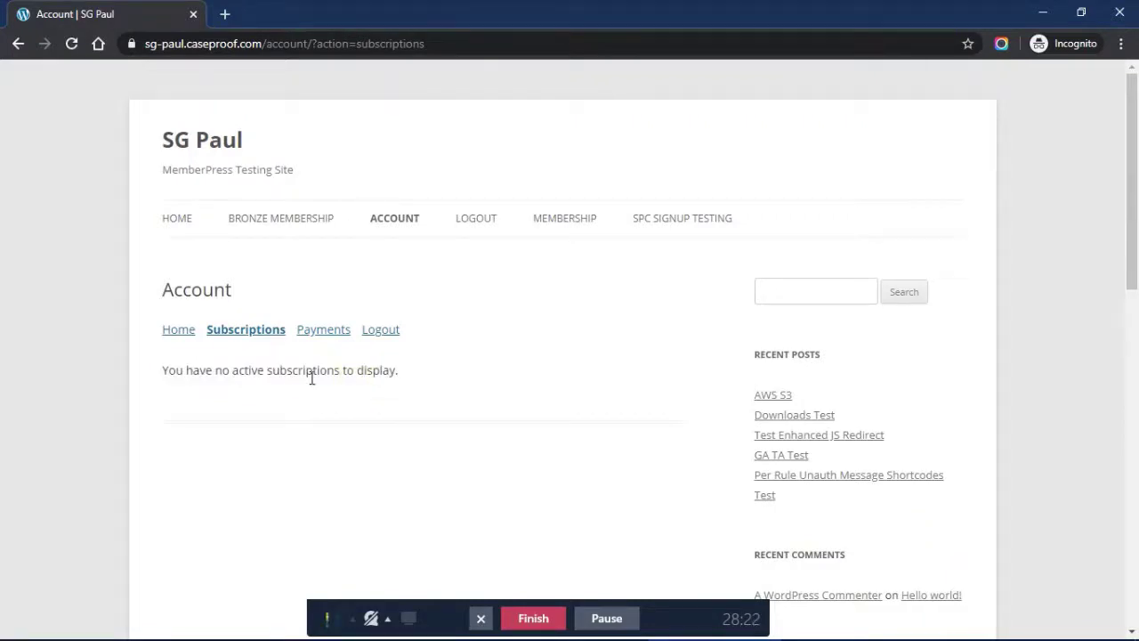
Check the account's Payments, then bring the WordPress admin Memberships window back
click(319, 330)
click(268, 333)
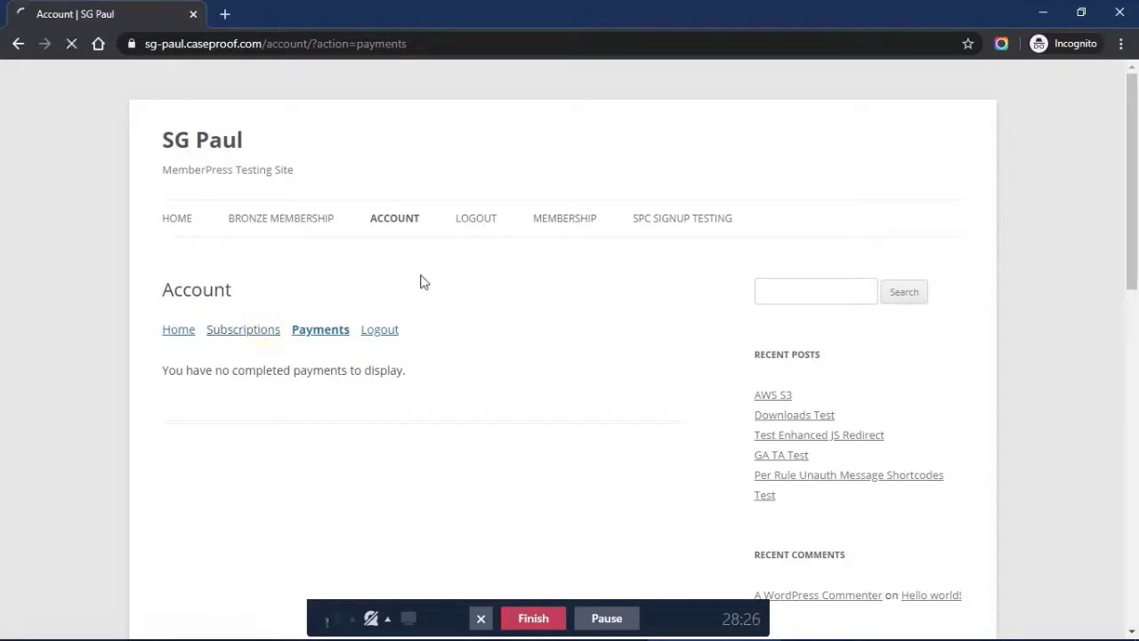
click(452, 623)
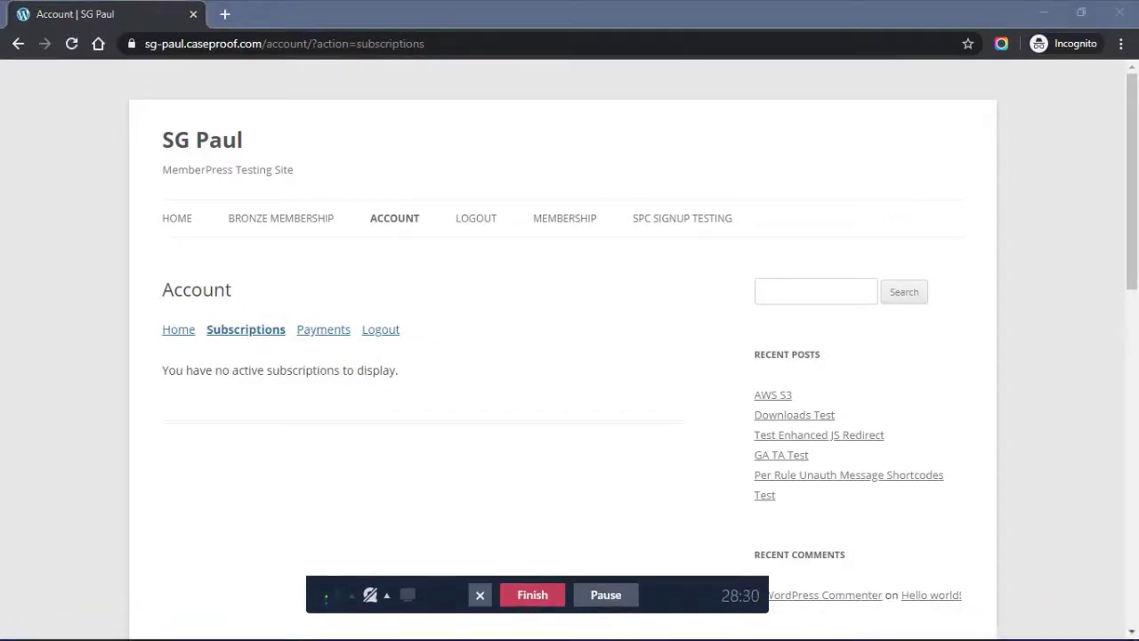
click(583, 623)
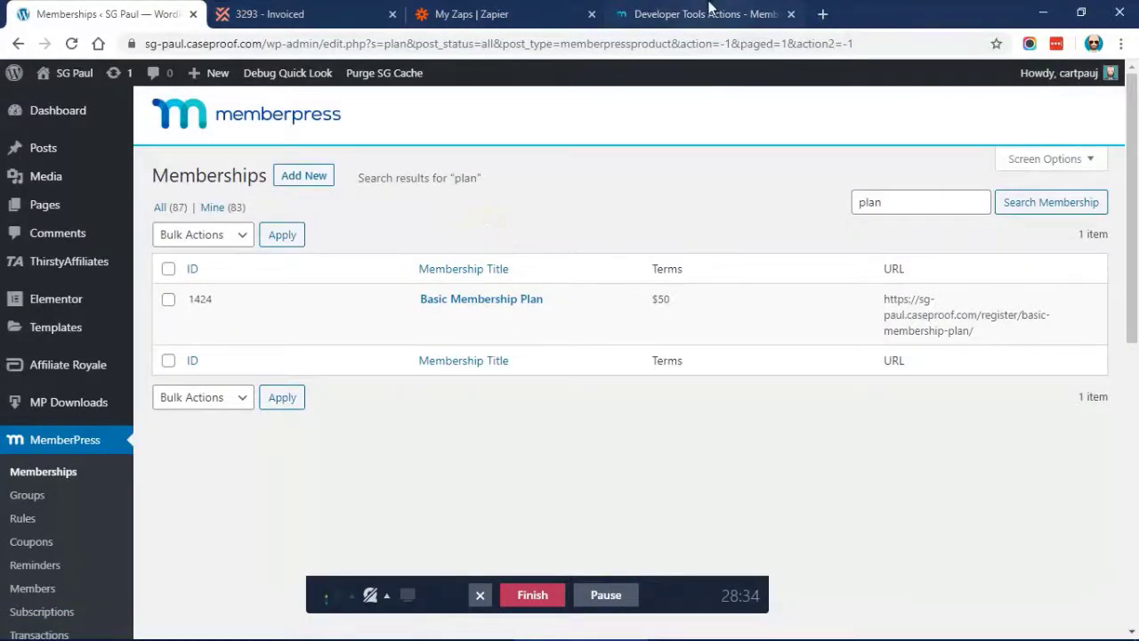
Open invoice 3294 from All invoices in Invoiced and show its Client View URL
click(322, 9)
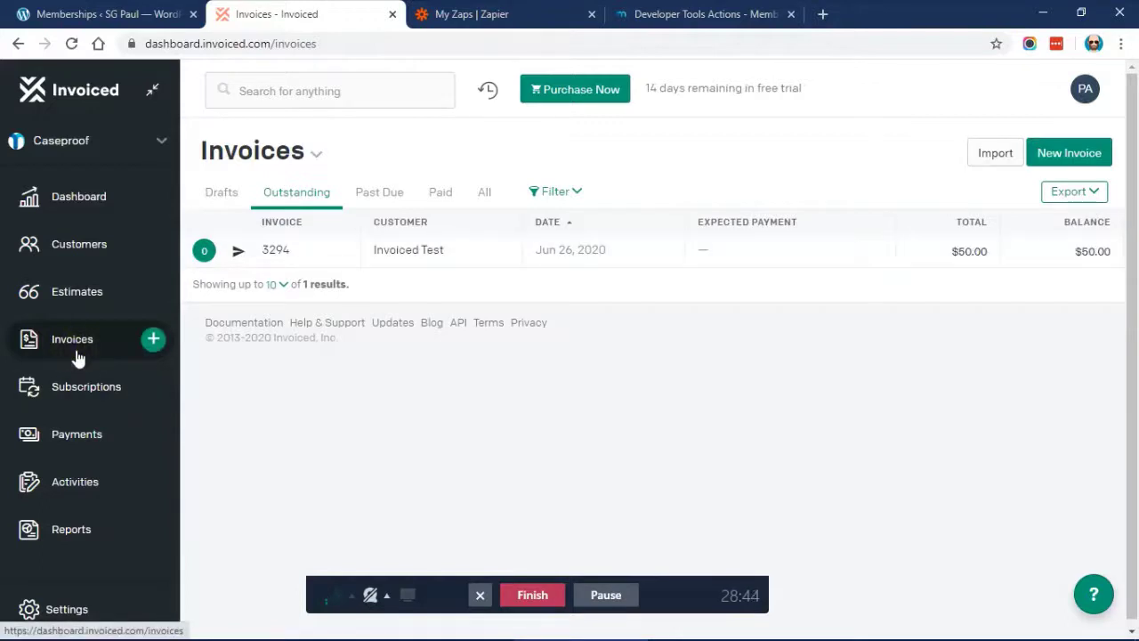
click(71, 44)
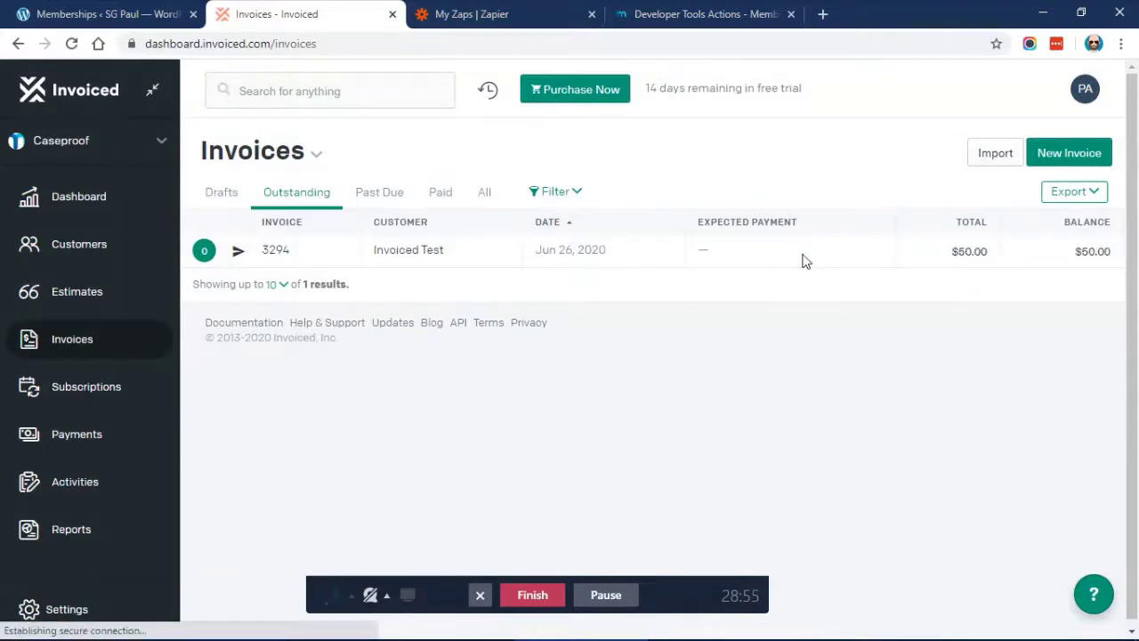
click(481, 190)
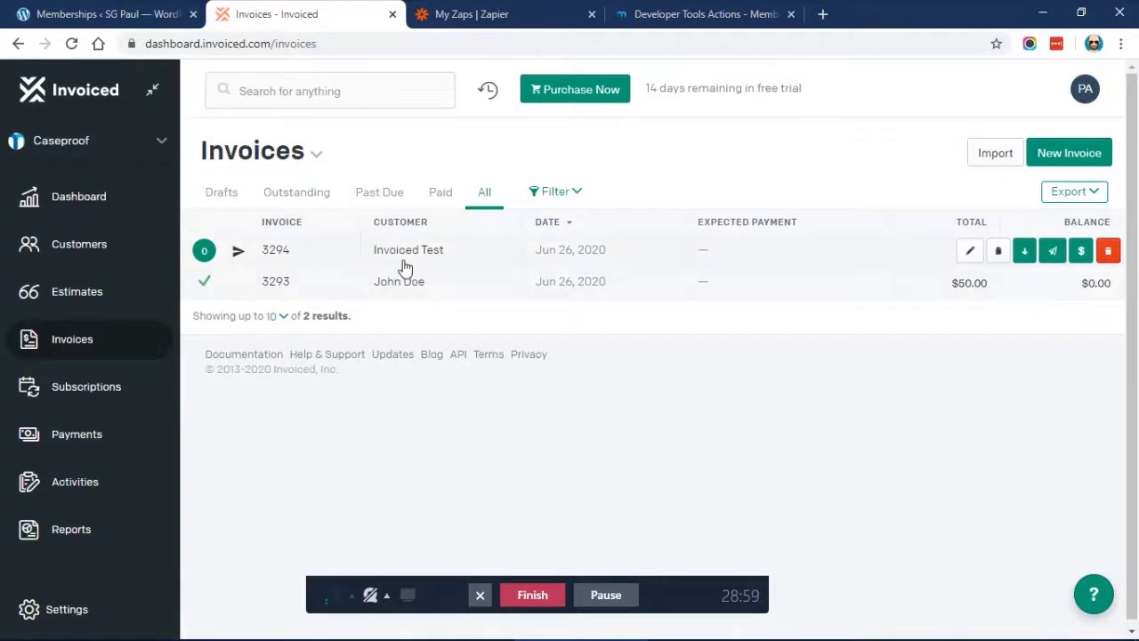
click(797, 256)
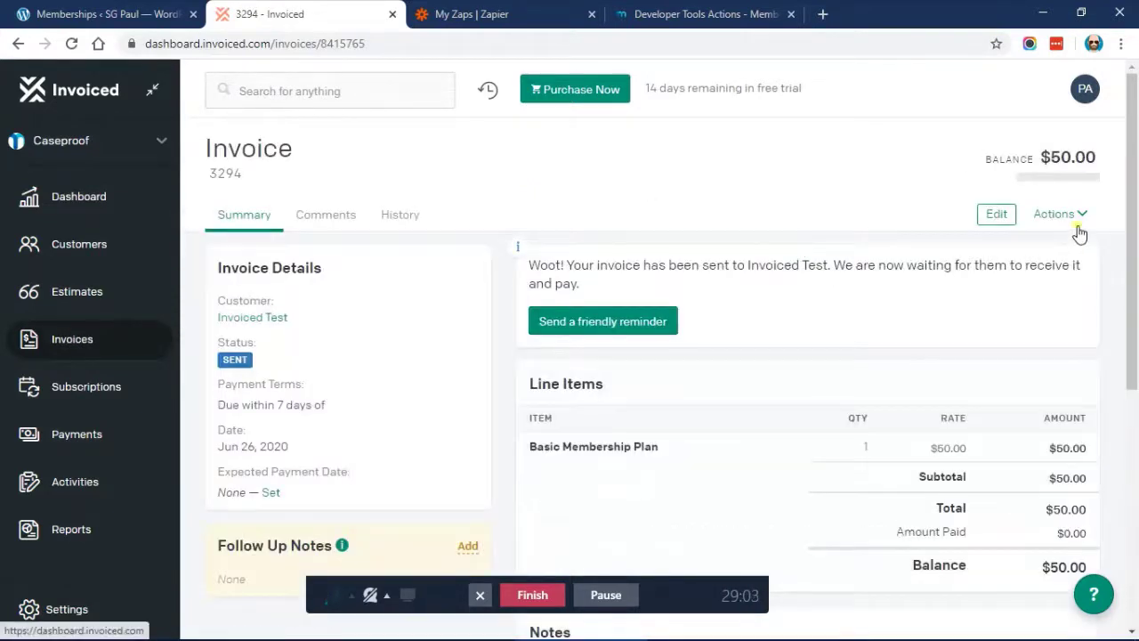
click(1076, 230)
click(1045, 321)
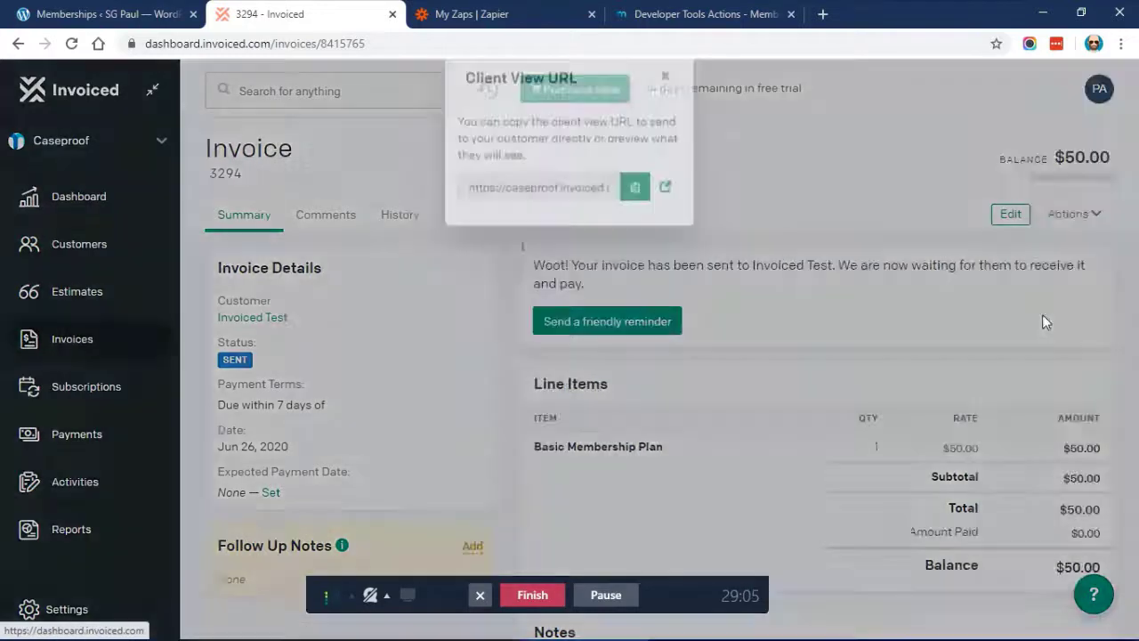
Open the invoice's client view, start Pay Invoice, and keep Credit Card as the method
click(665, 219)
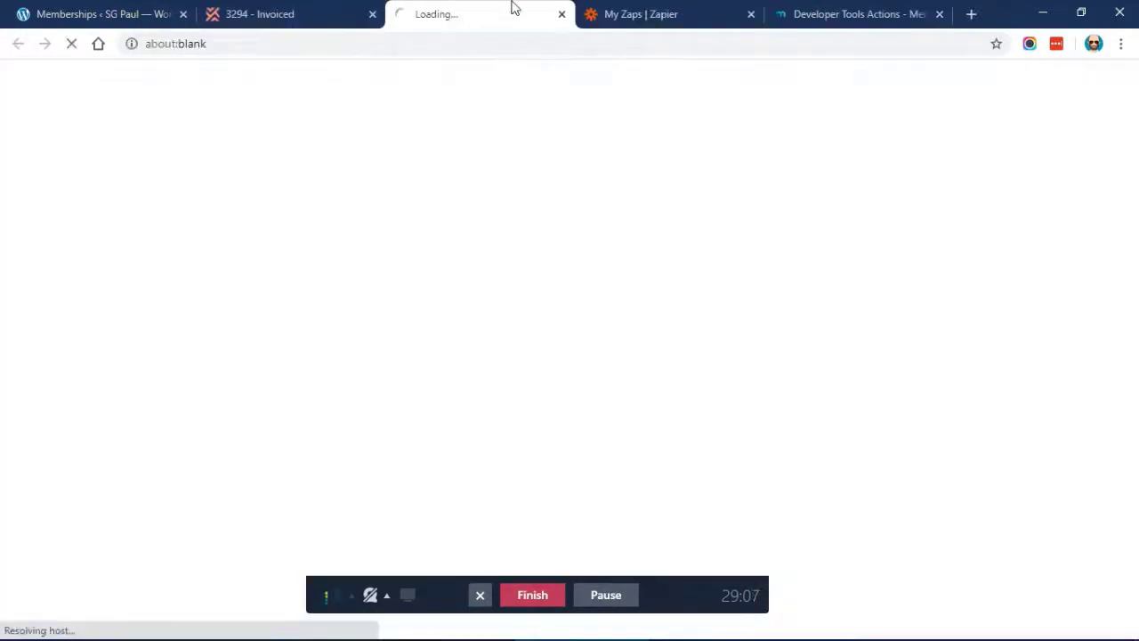
scroll(529, 220, down, 1)
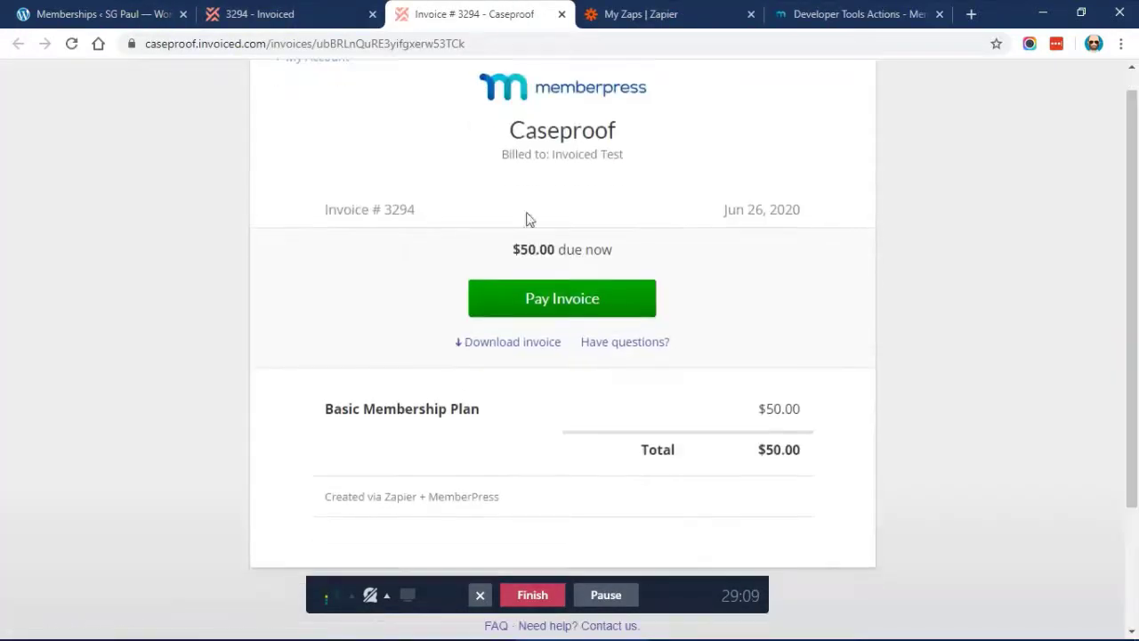
click(532, 296)
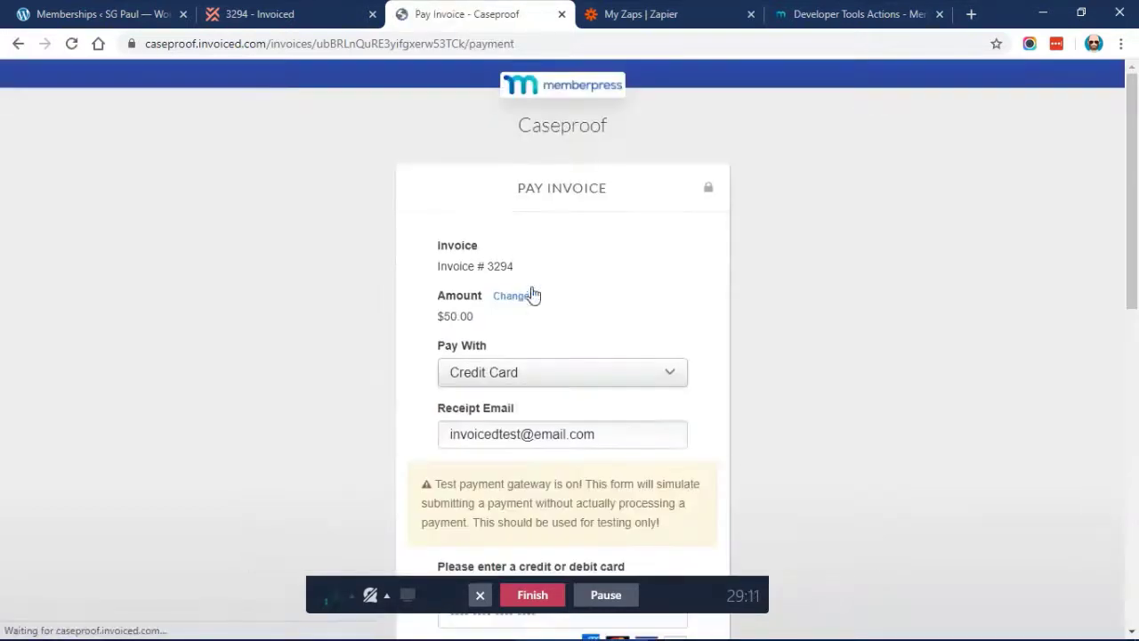
scroll(457, 187, down, 2)
click(516, 234)
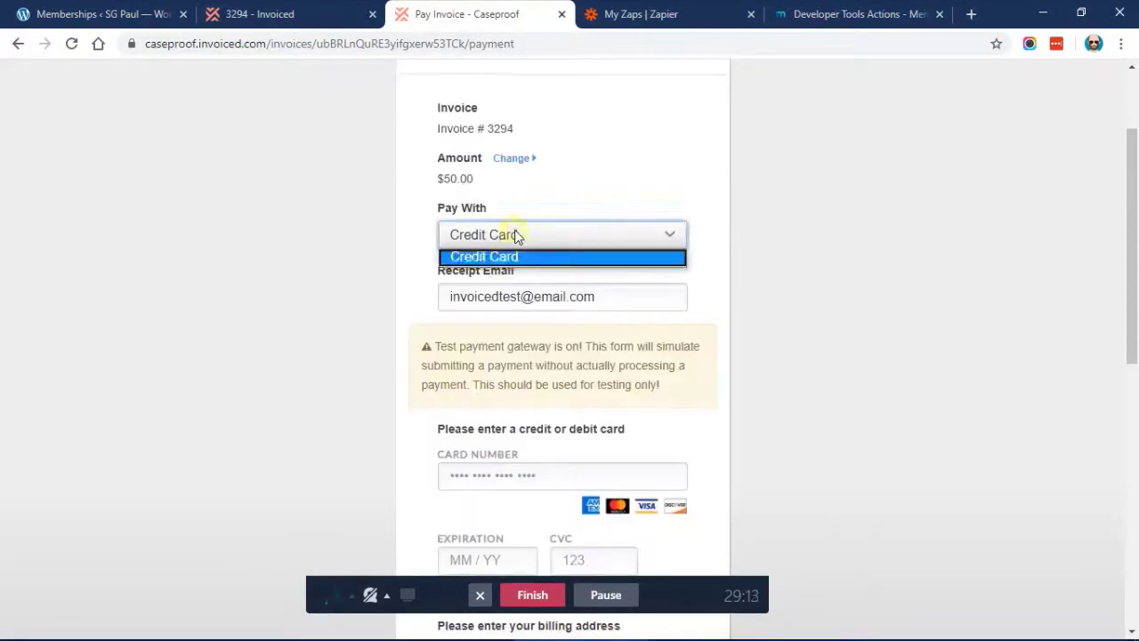
click(516, 256)
scroll(511, 297, down, 2)
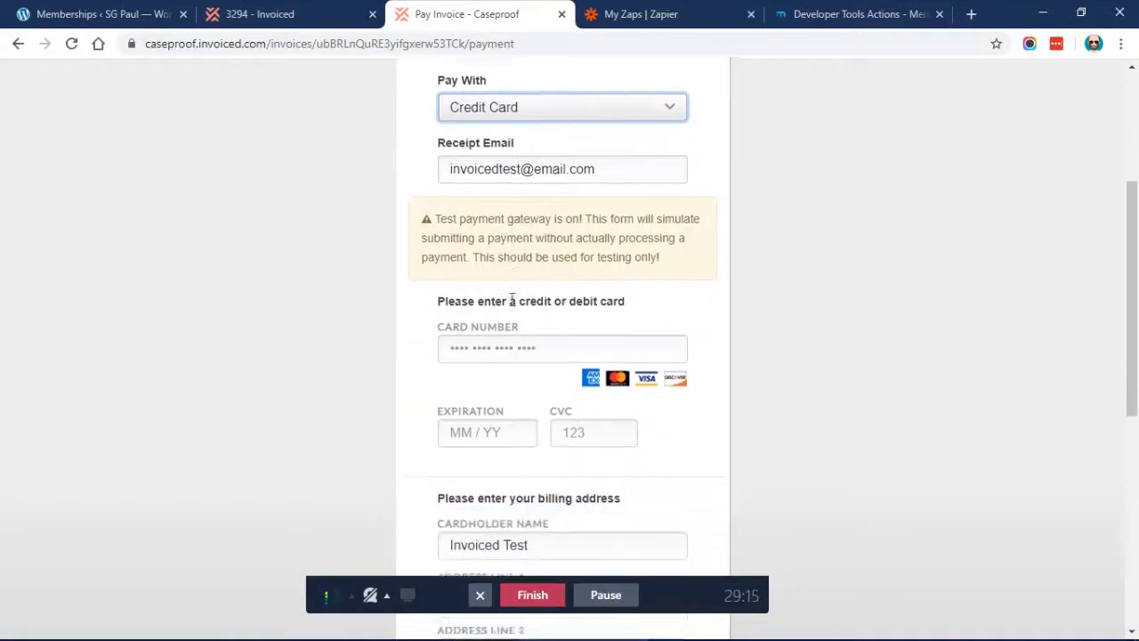
Enter the test card number and expiry 12, make it the default method, and pay $50.00
click(489, 302)
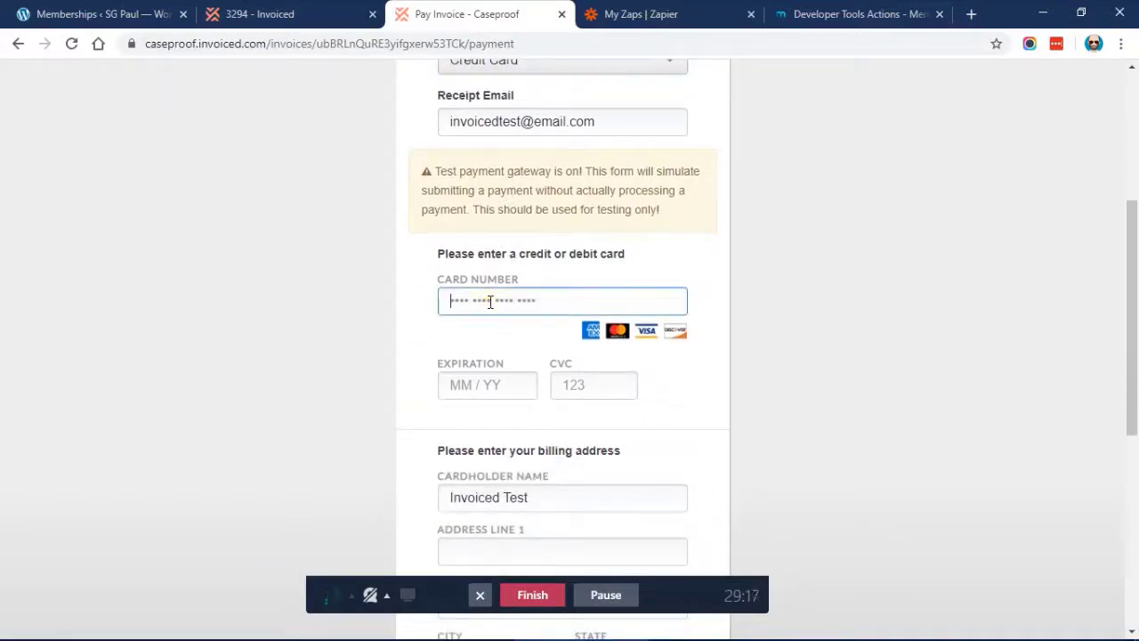
text(4242 4242 4242 4242)
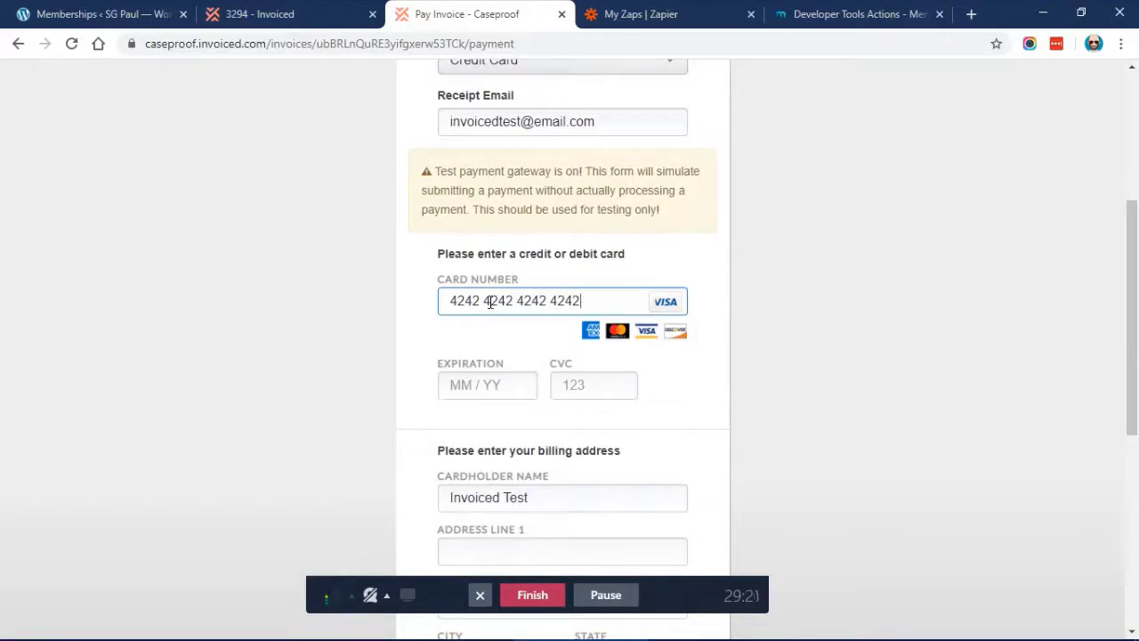
scroll(490, 302, down, 1)
click(472, 301)
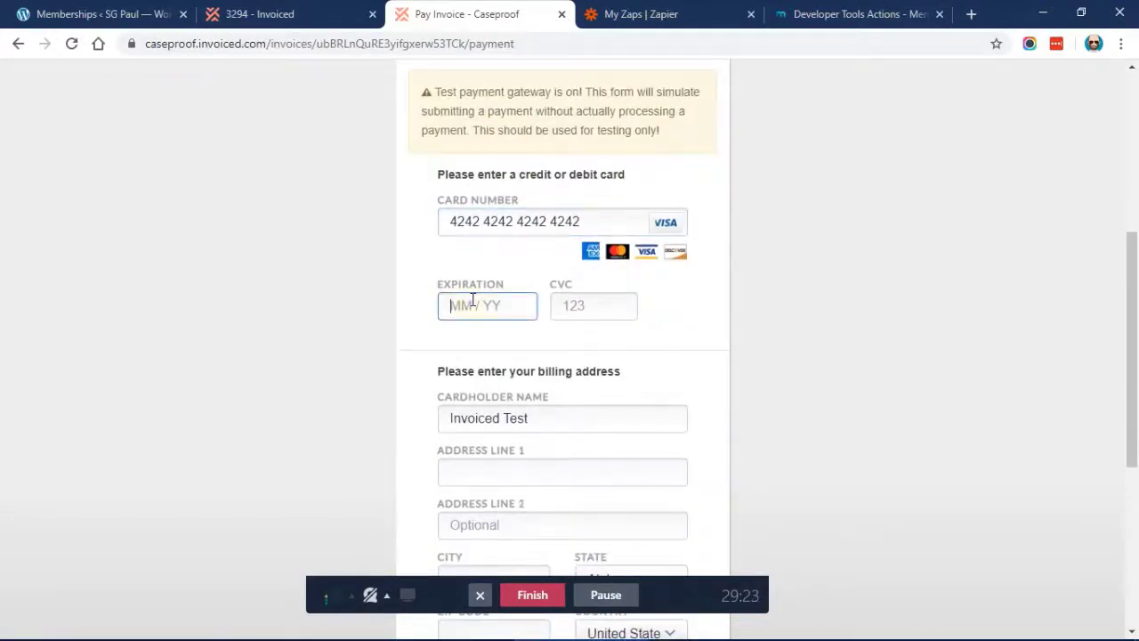
text(12 / 22)
scroll(594, 301, down, 3)
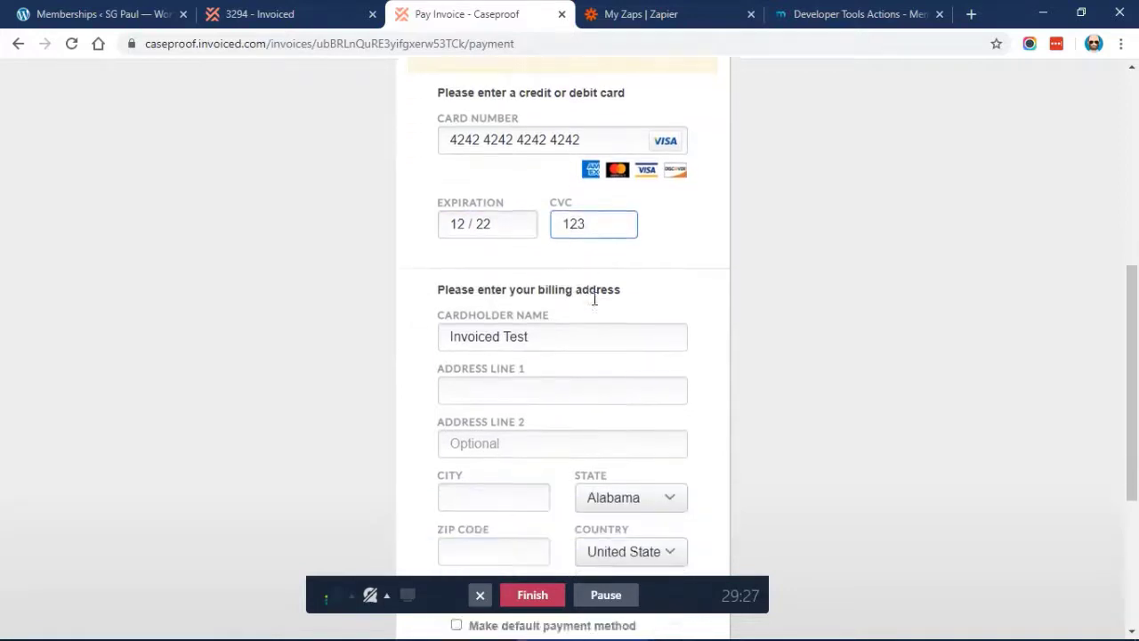
scroll(594, 303, down, 2)
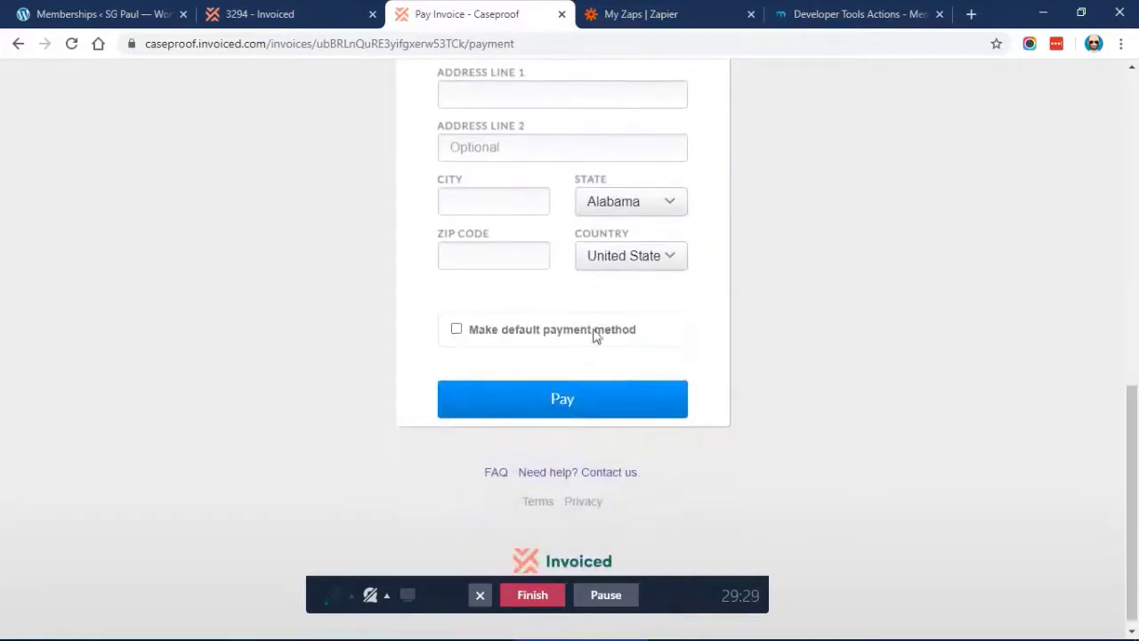
click(508, 328)
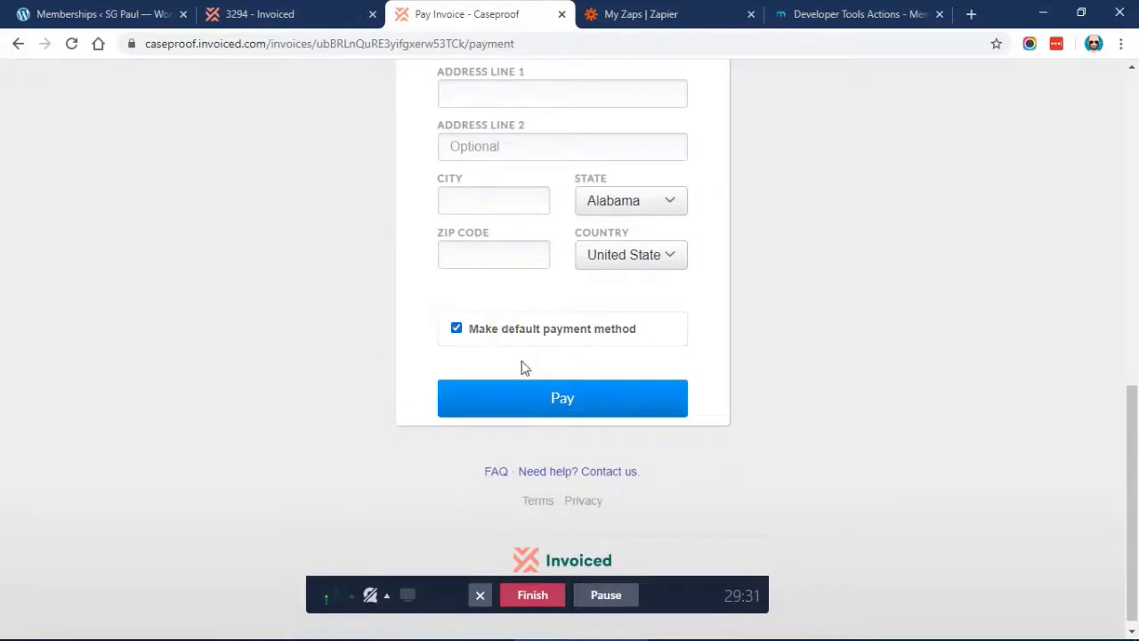
click(529, 396)
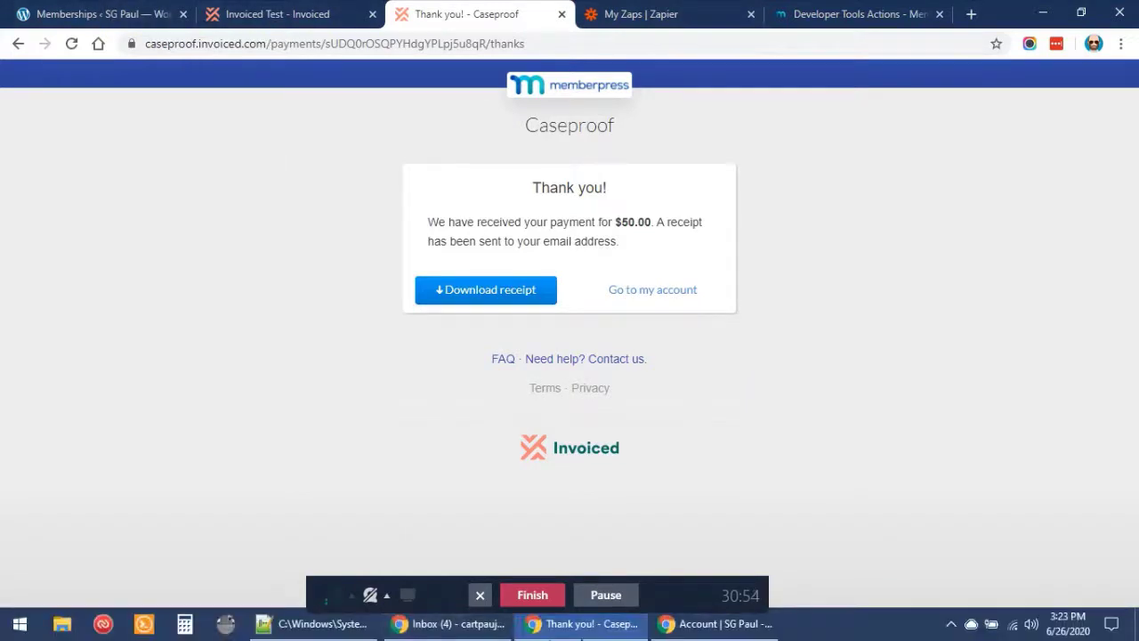
Reload the member's Subscriptions page to verify Basic Membership Plan shows Active: Yes, then return to the Thank you window
click(735, 627)
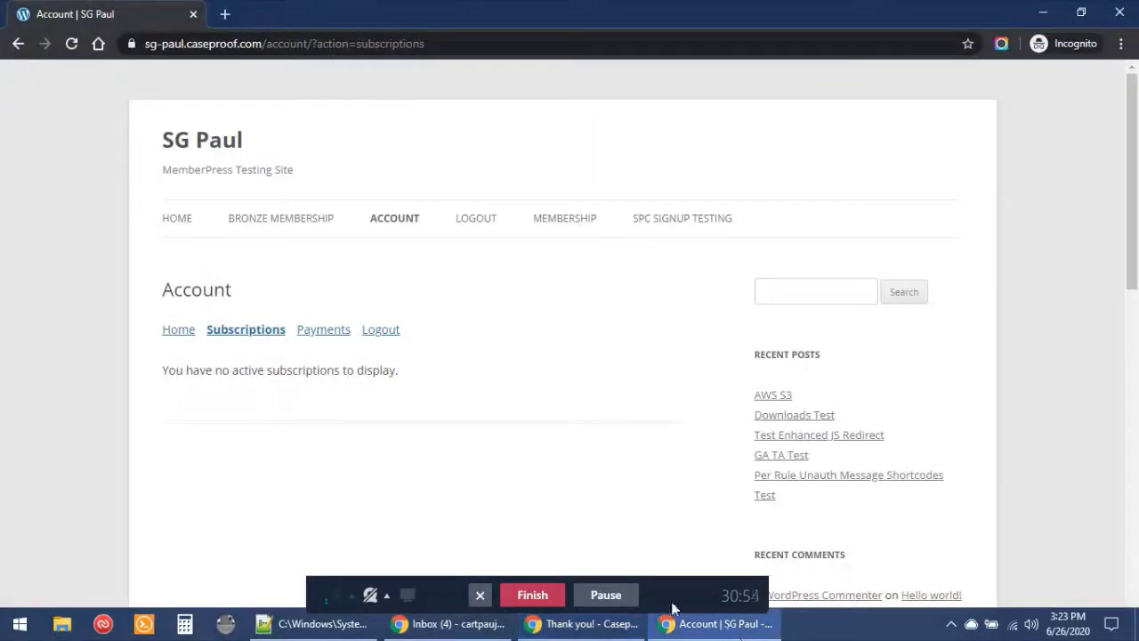
click(74, 45)
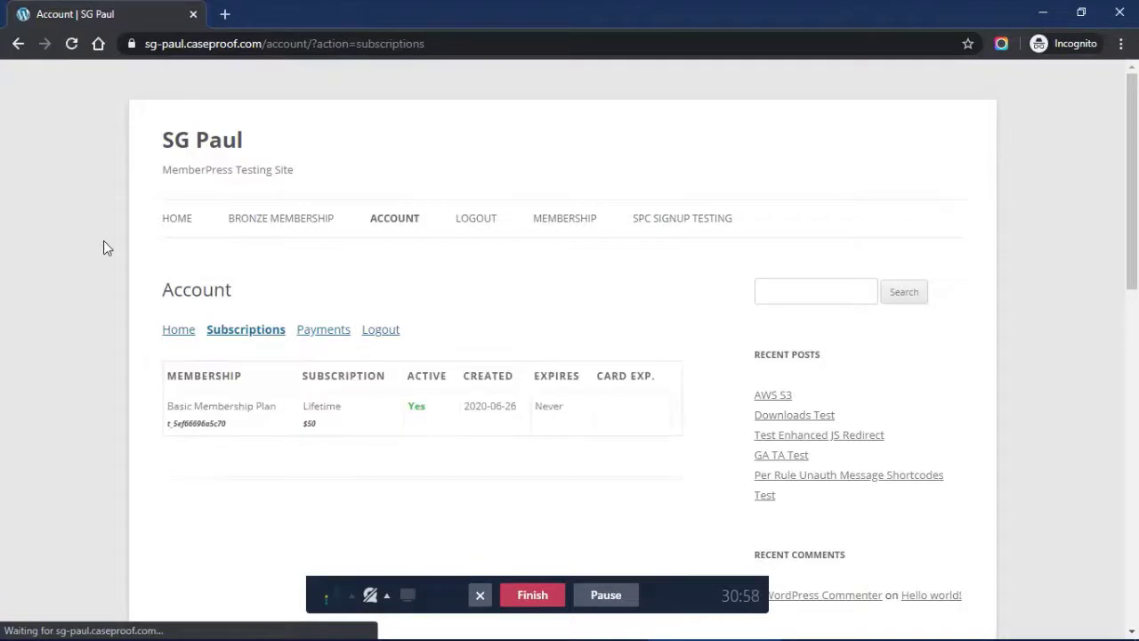
double_click(416, 414)
click(587, 447)
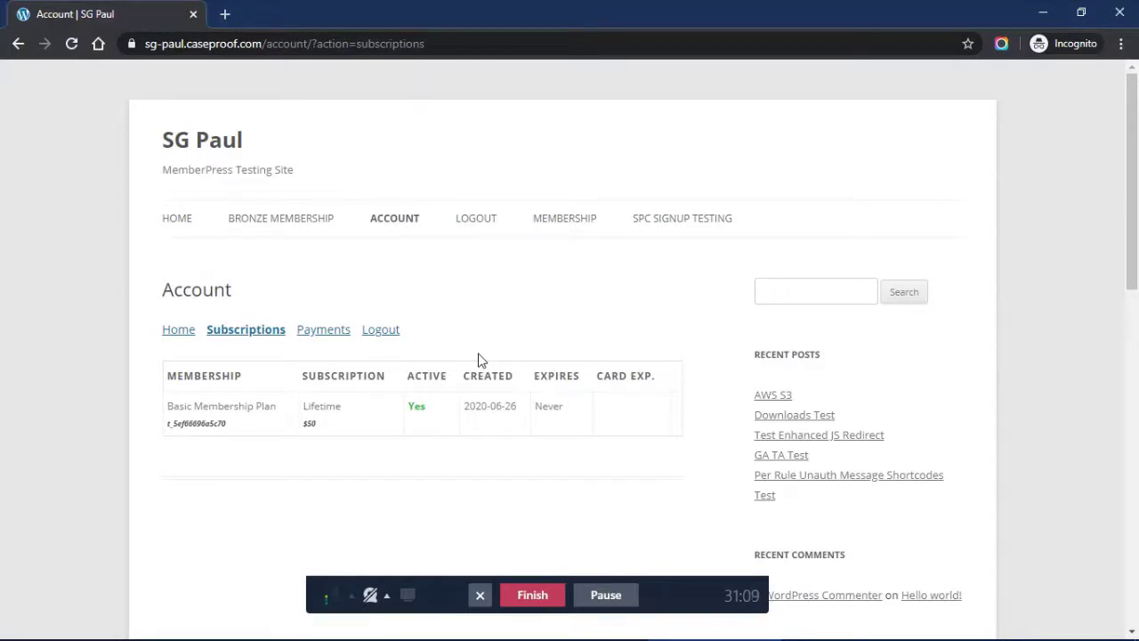
scroll(479, 356, down, 1)
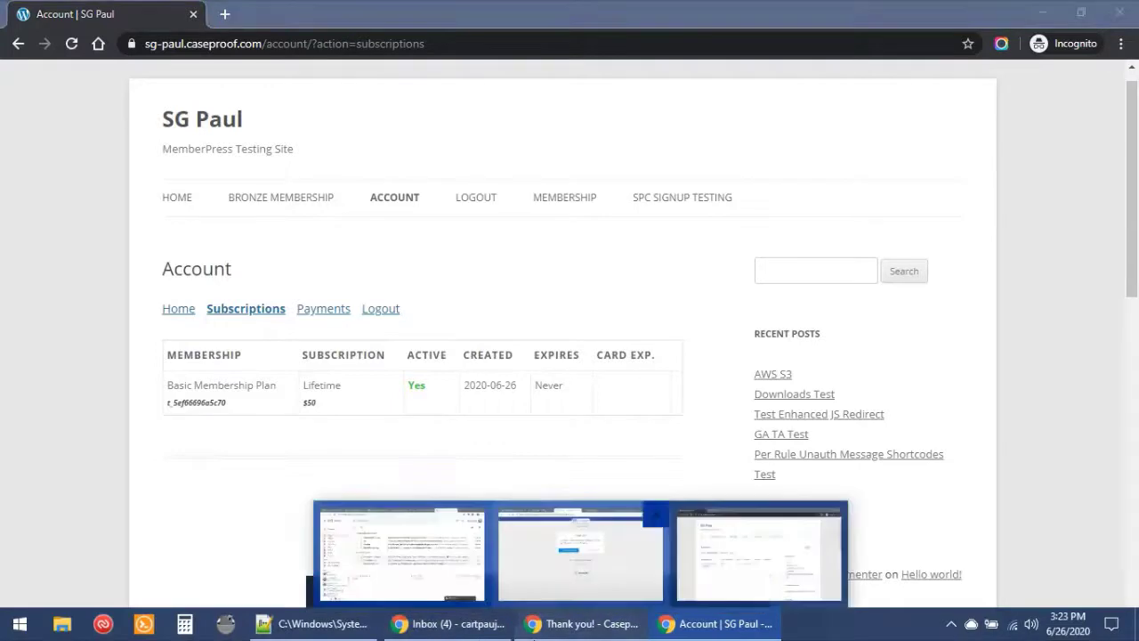
click(581, 623)
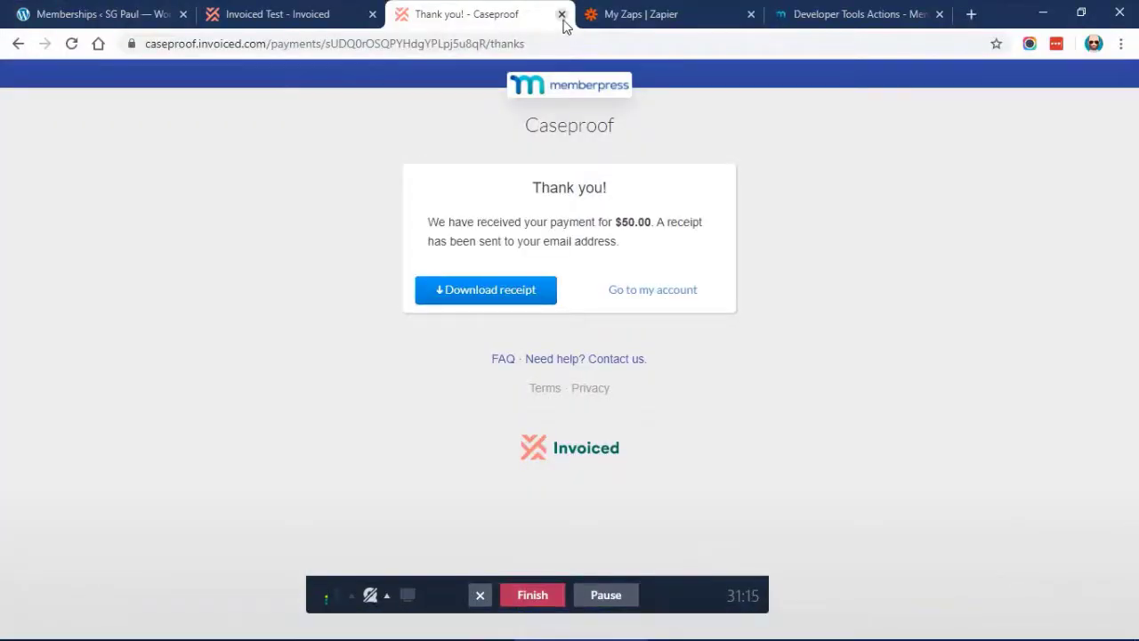